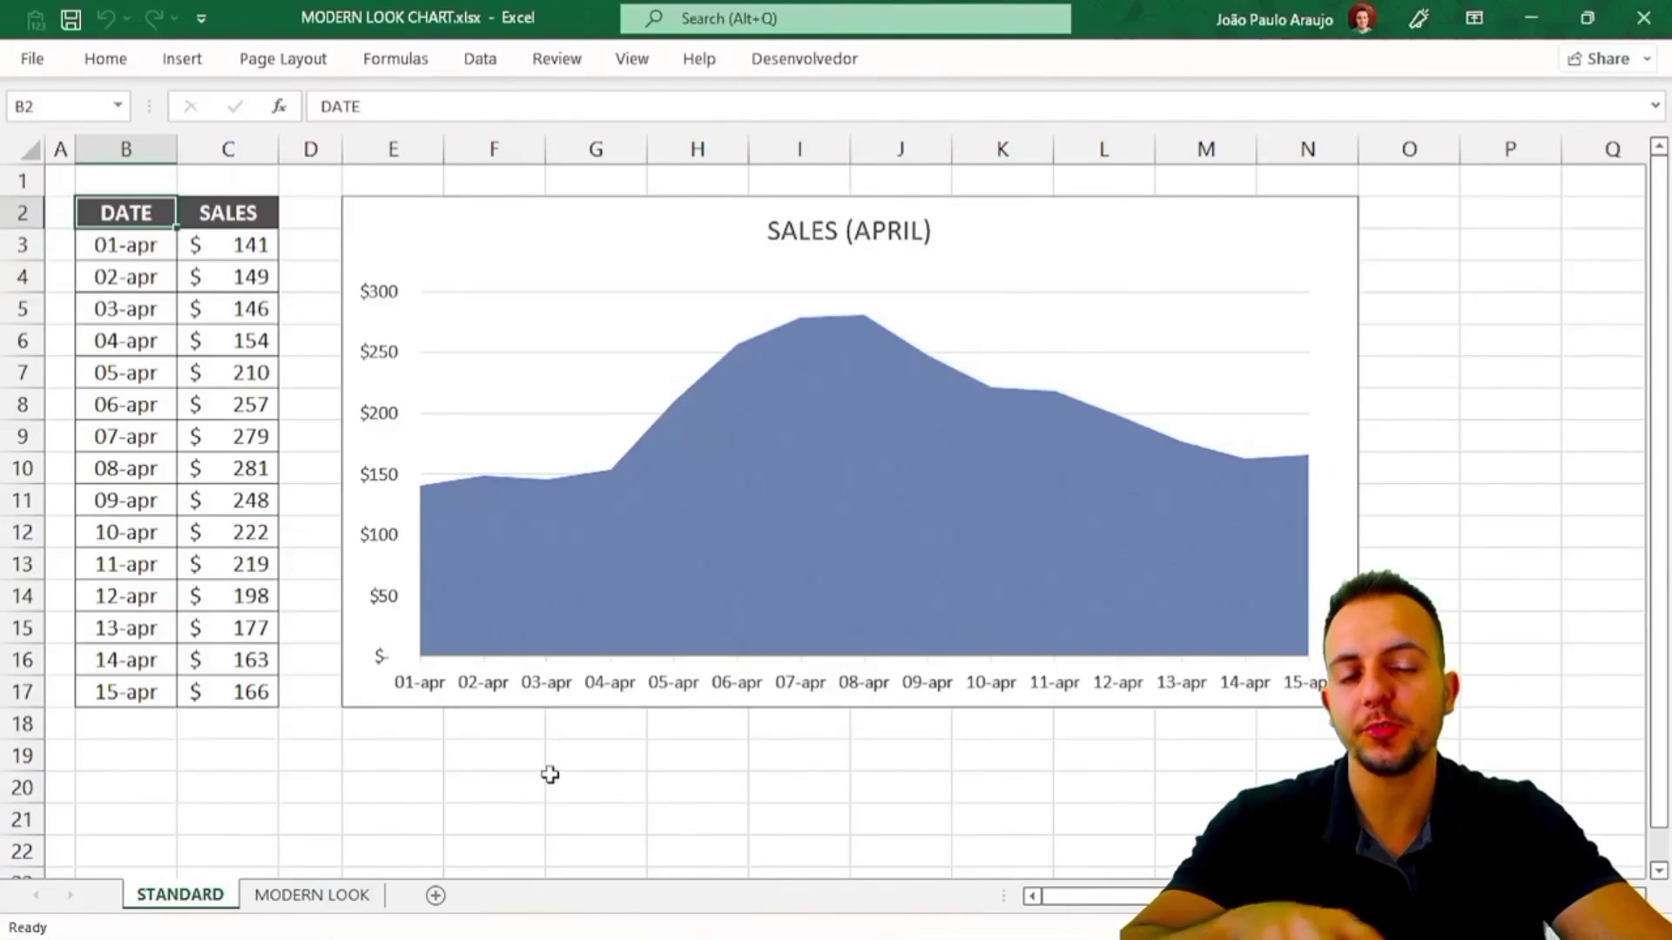
Compare the area chart on the STANDARD sheet with the one on the MODERN LOOK sheet, and look over the insertable chart types.
click(356, 896)
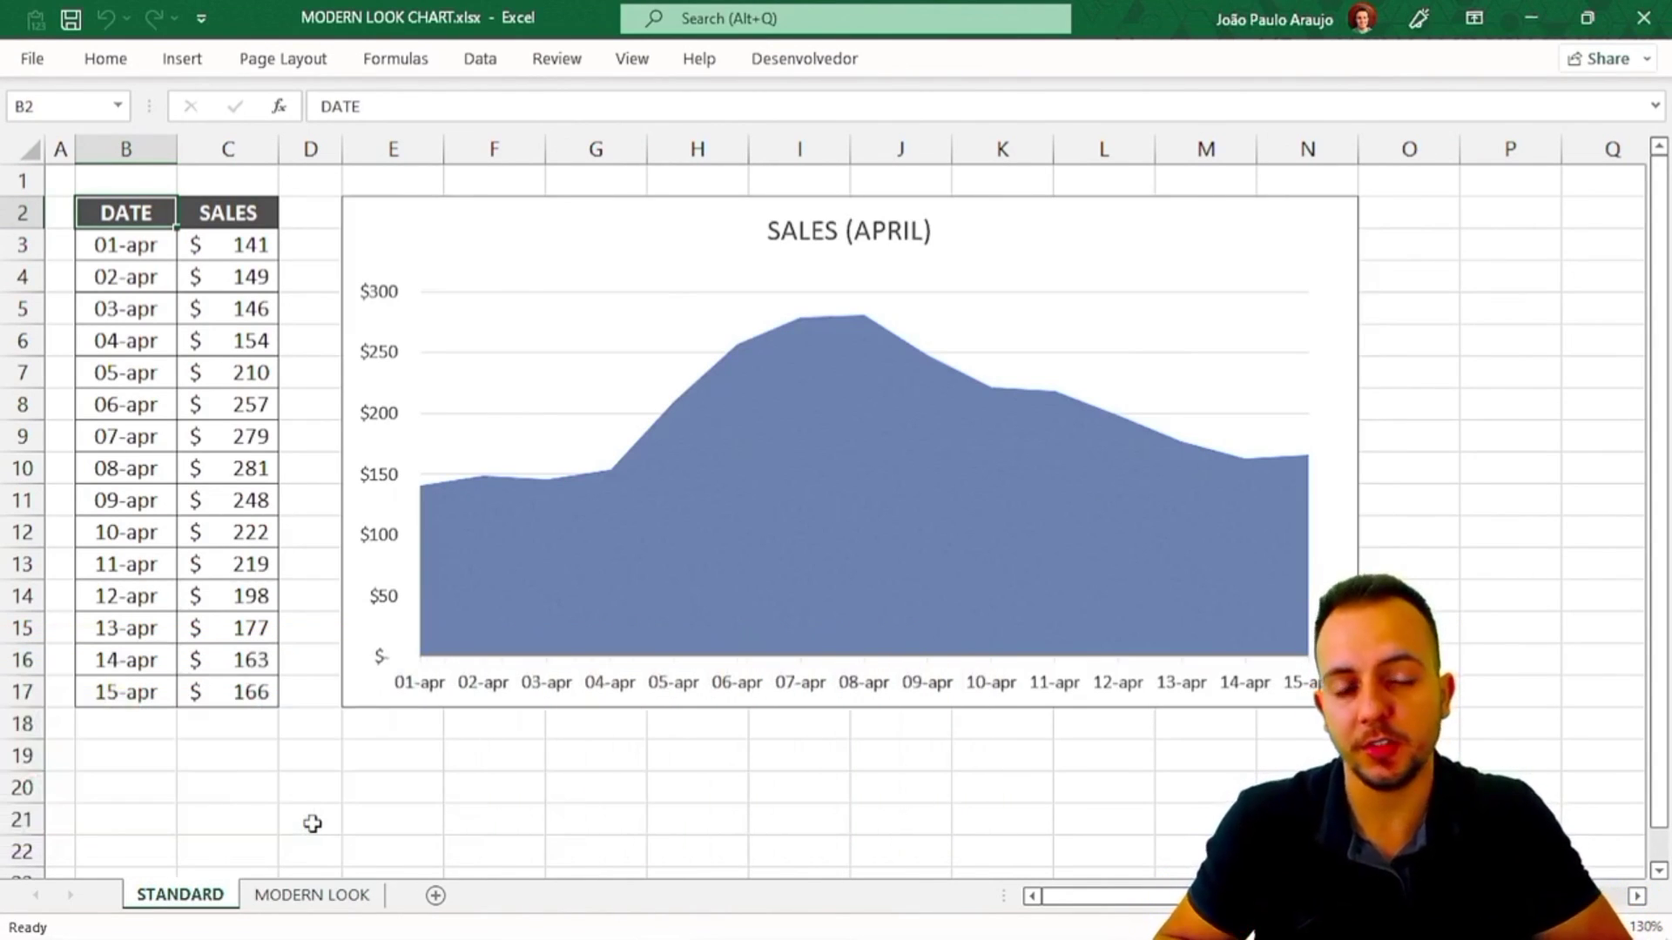
click(311, 895)
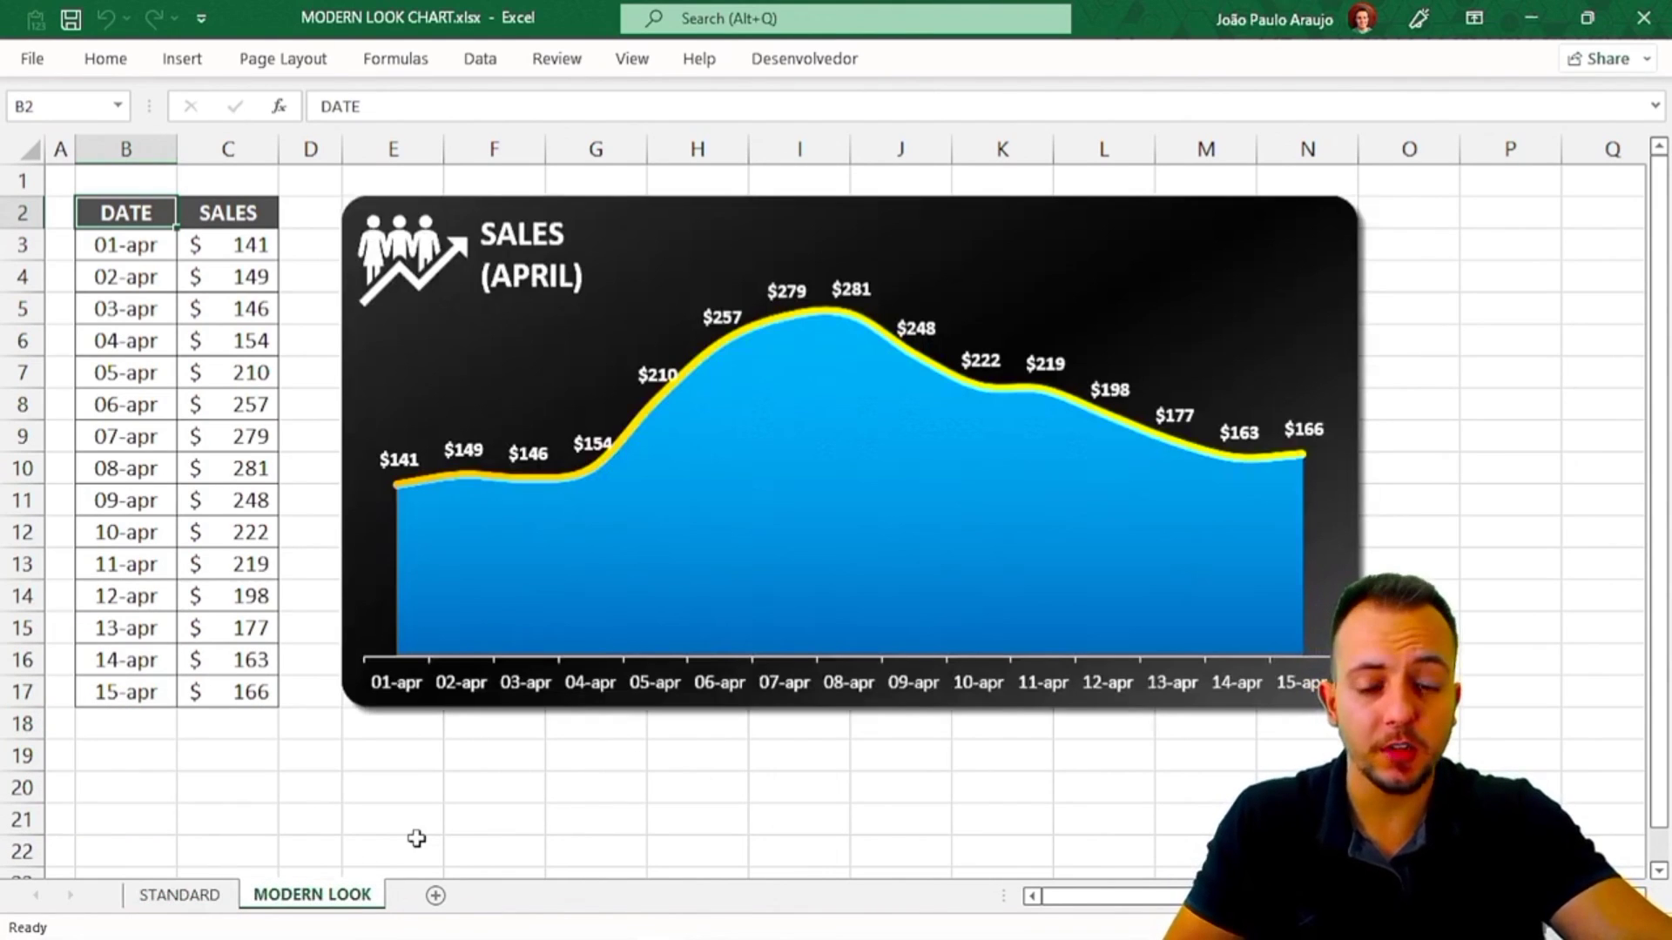
click(213, 895)
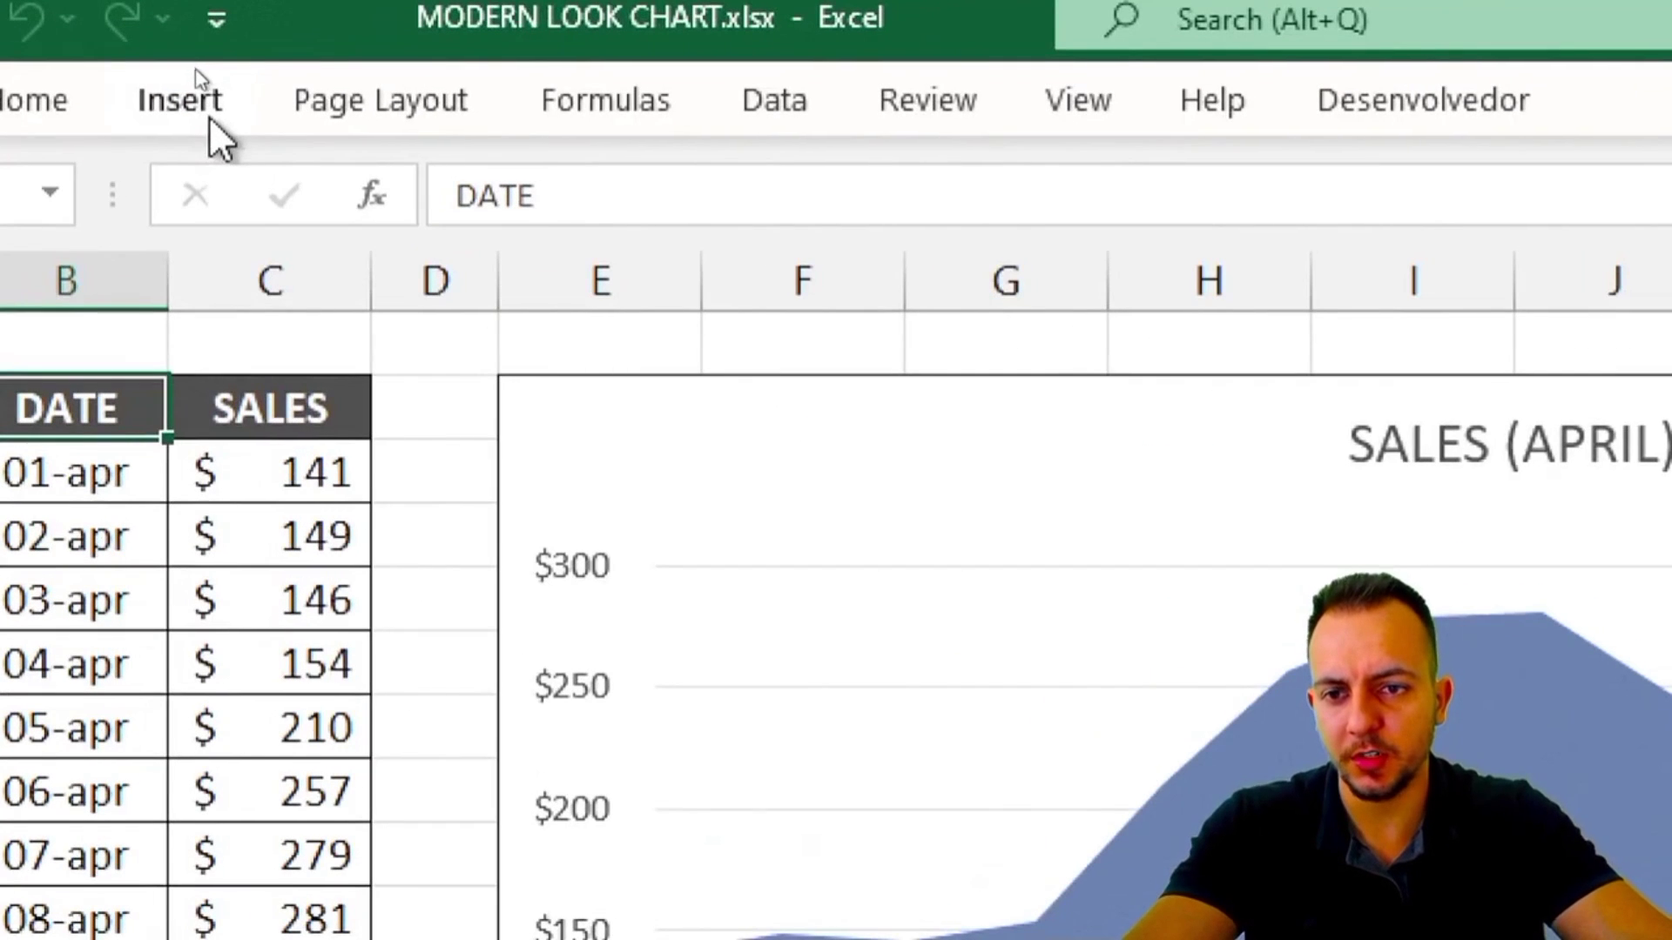
click(209, 122)
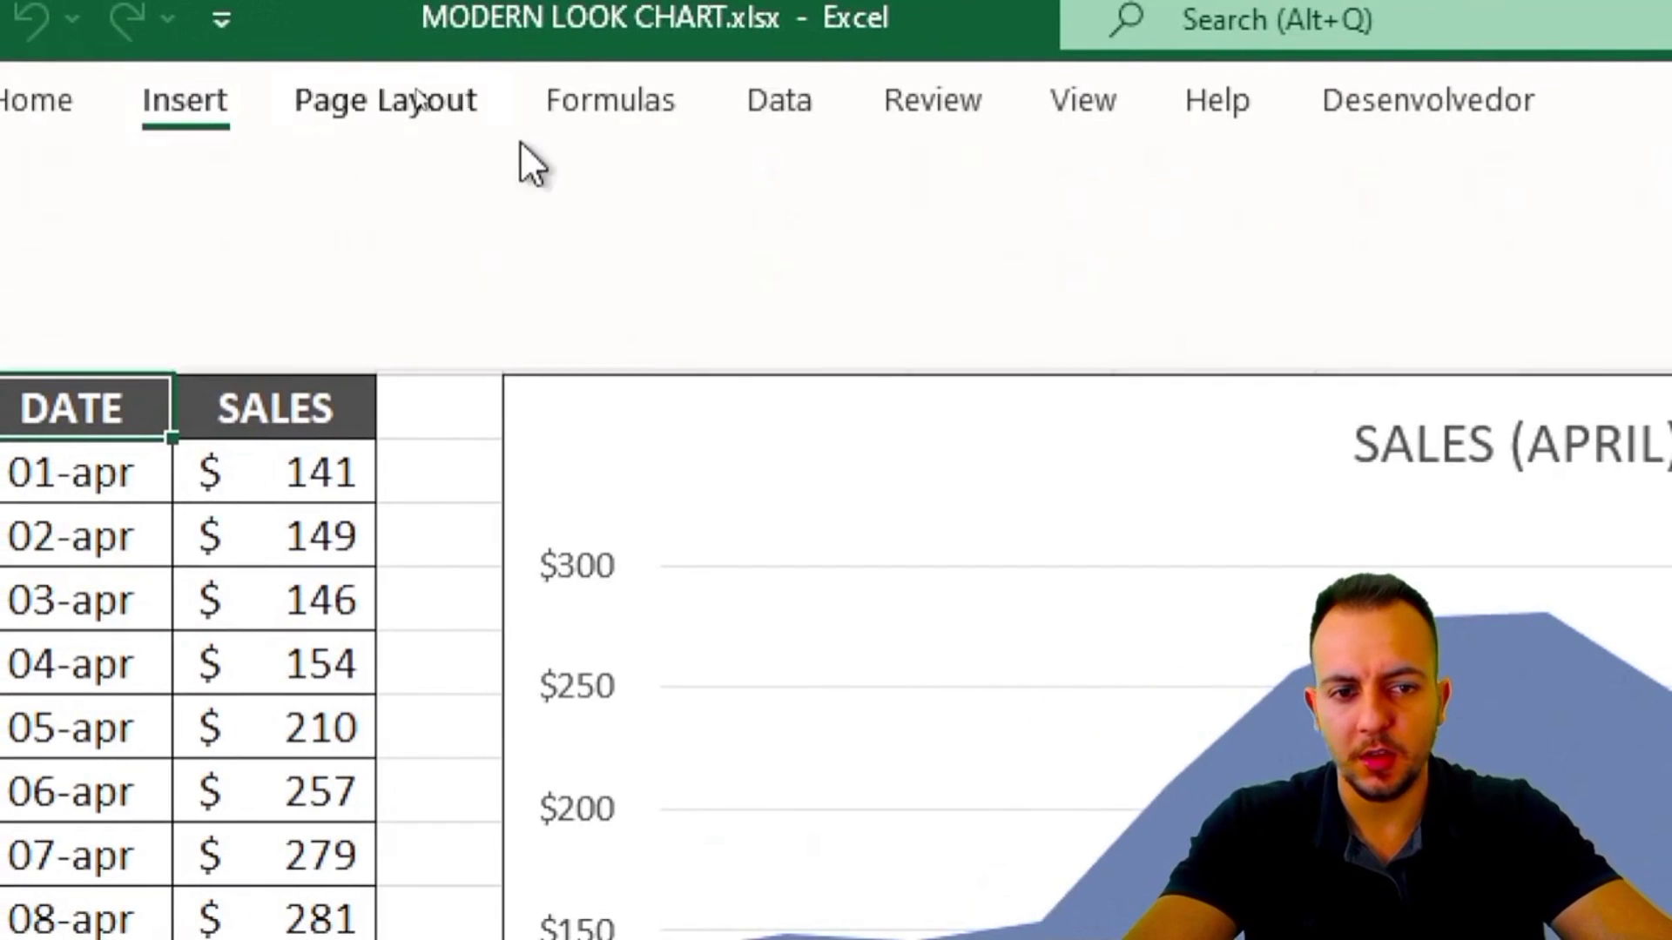
click(1135, 164)
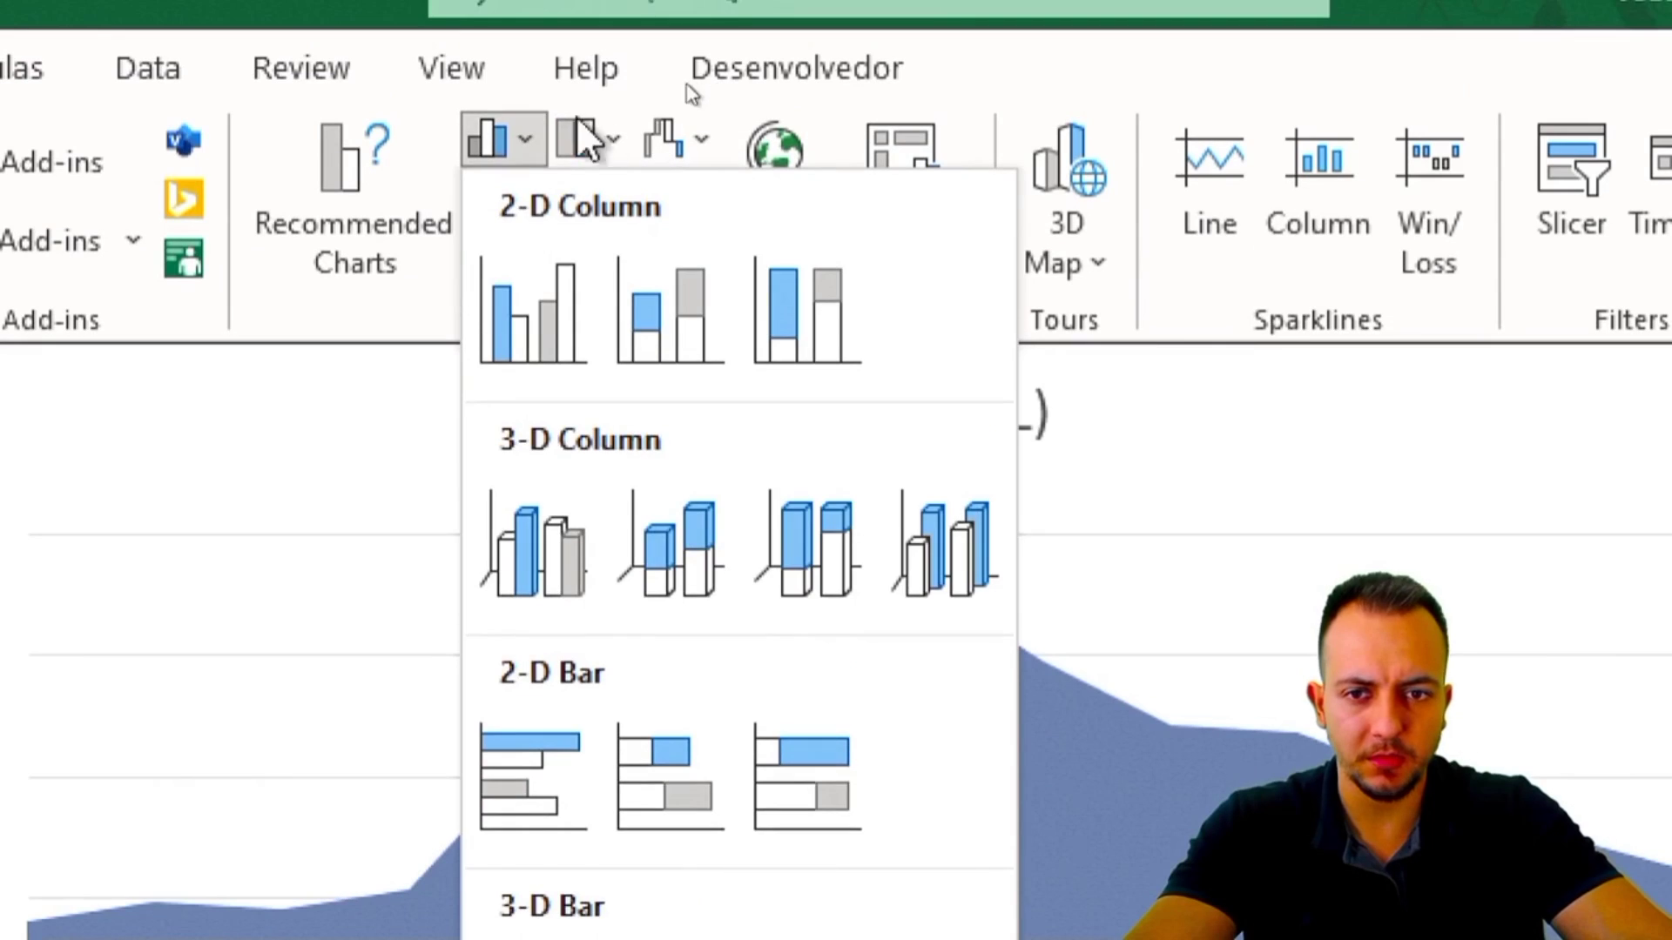
click(513, 169)
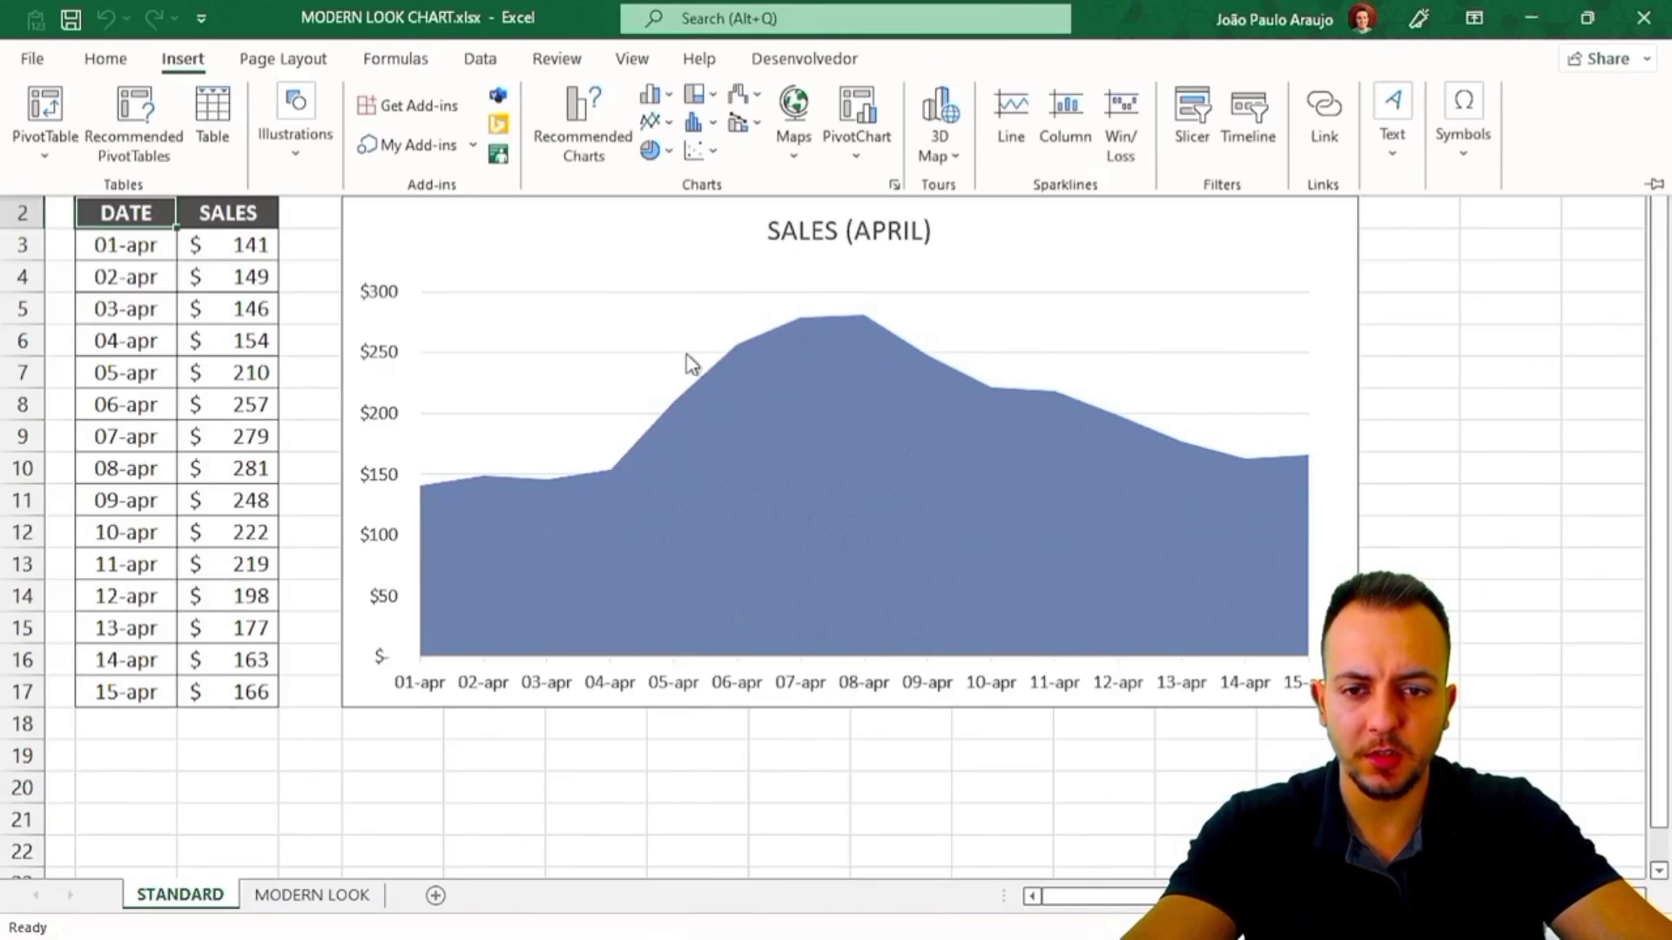
key(Escape)
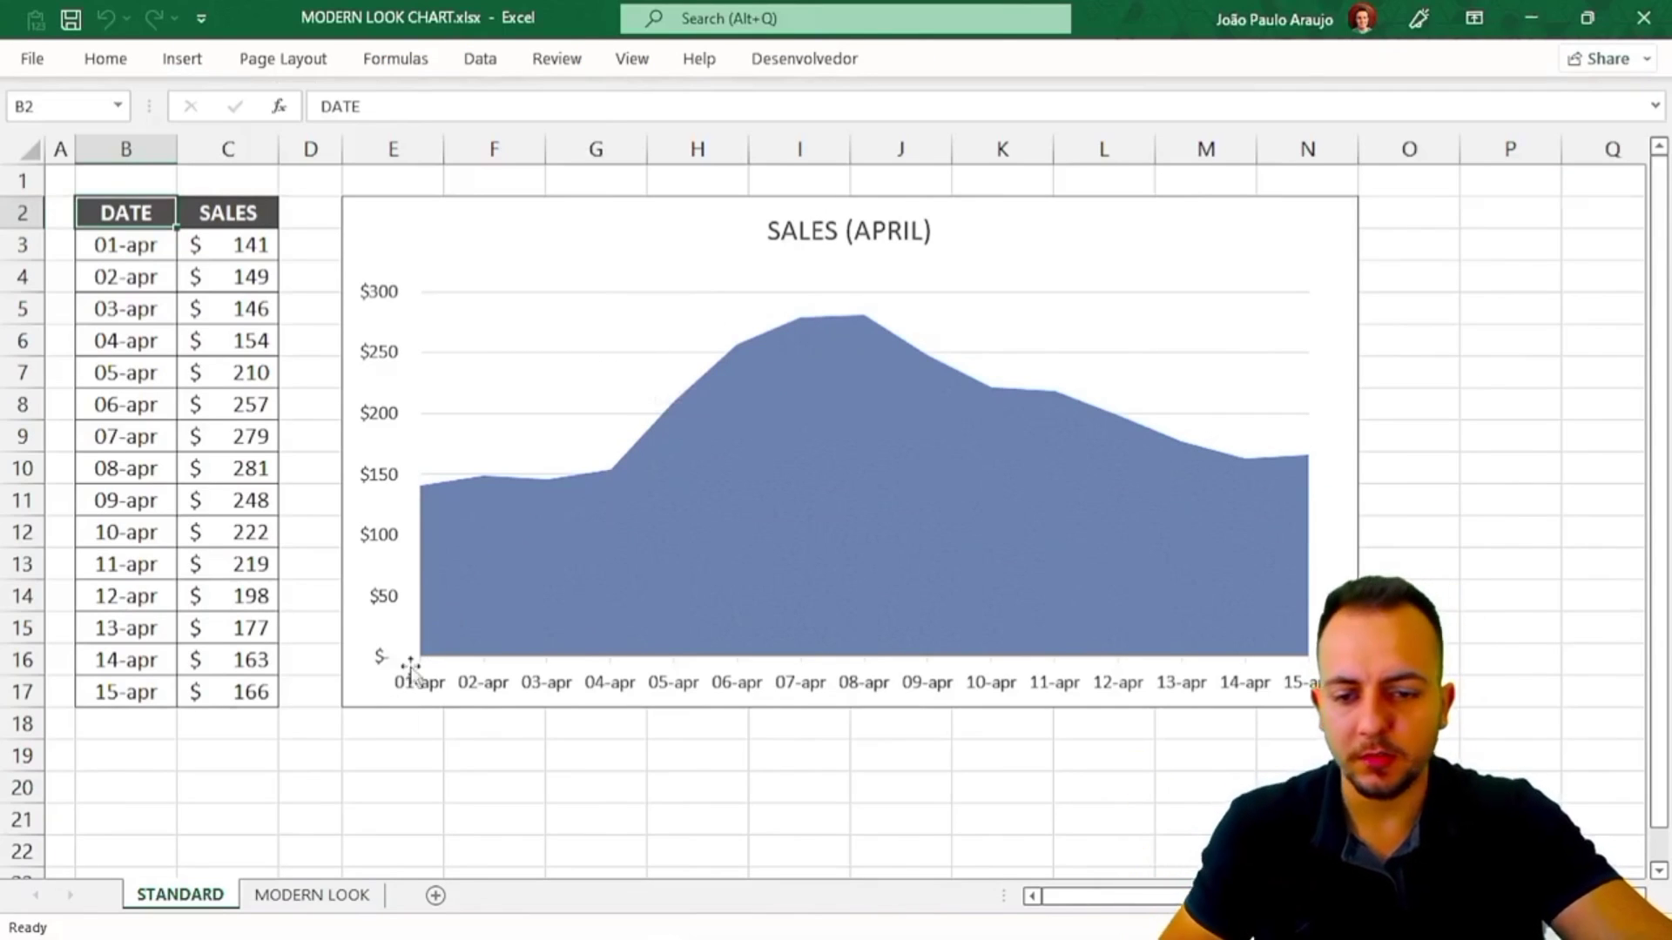
Add a new sheet after MODERN LOOK and copy columns A:D with the date and sales table from MODERN LOOK into it.
click(312, 895)
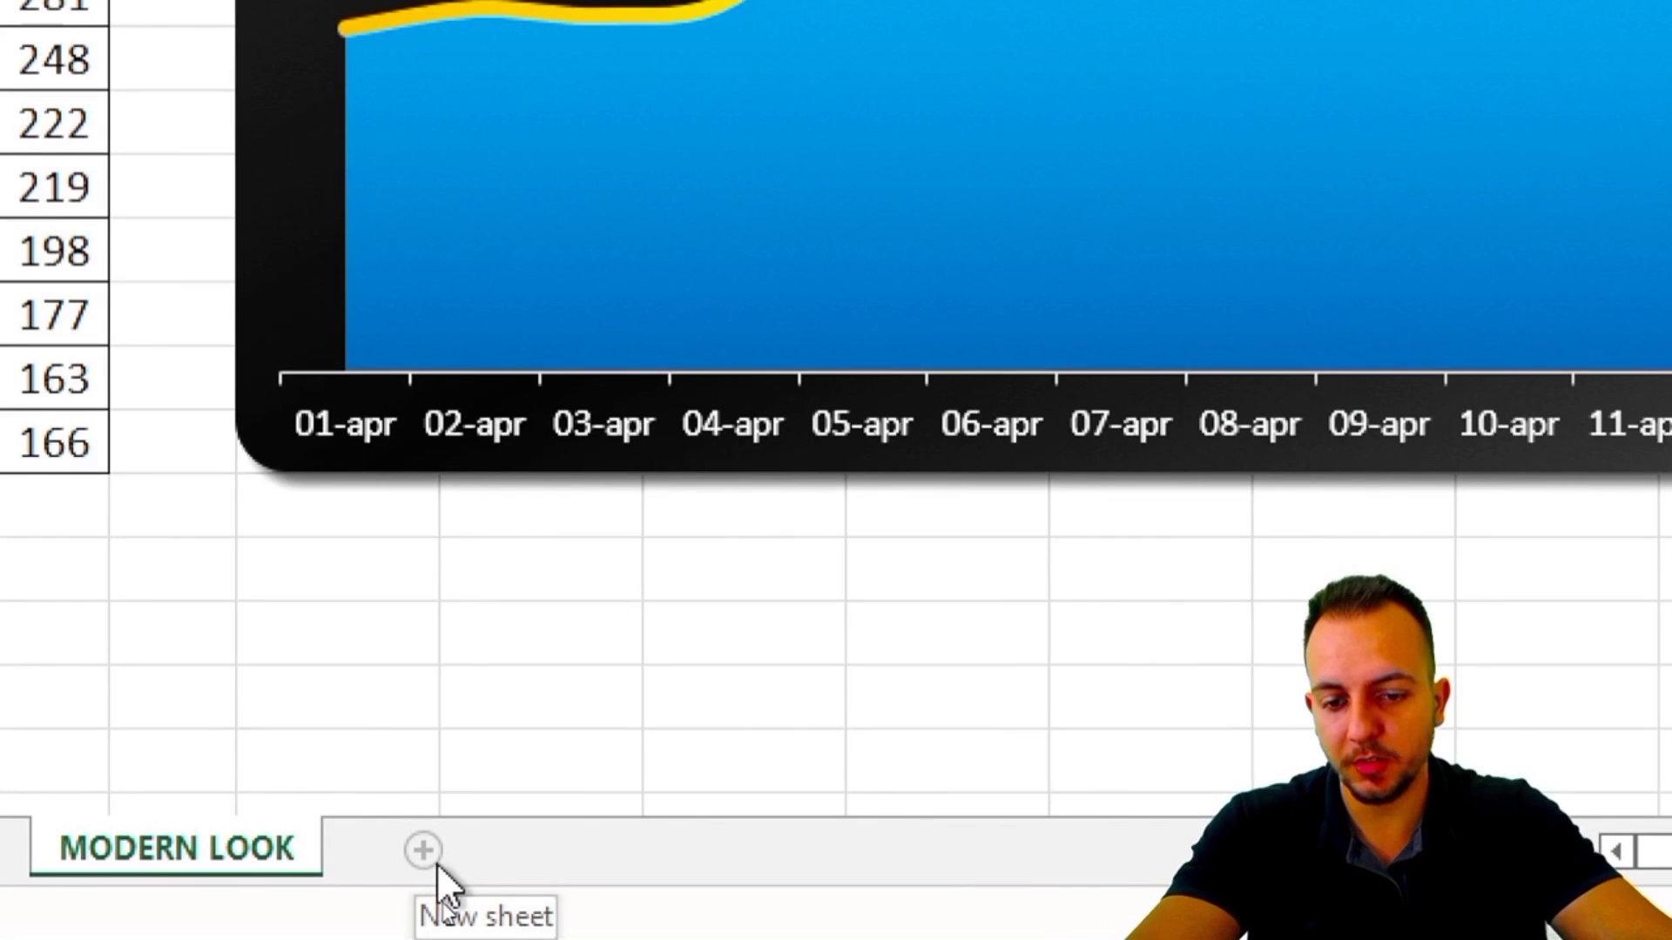
click(436, 864)
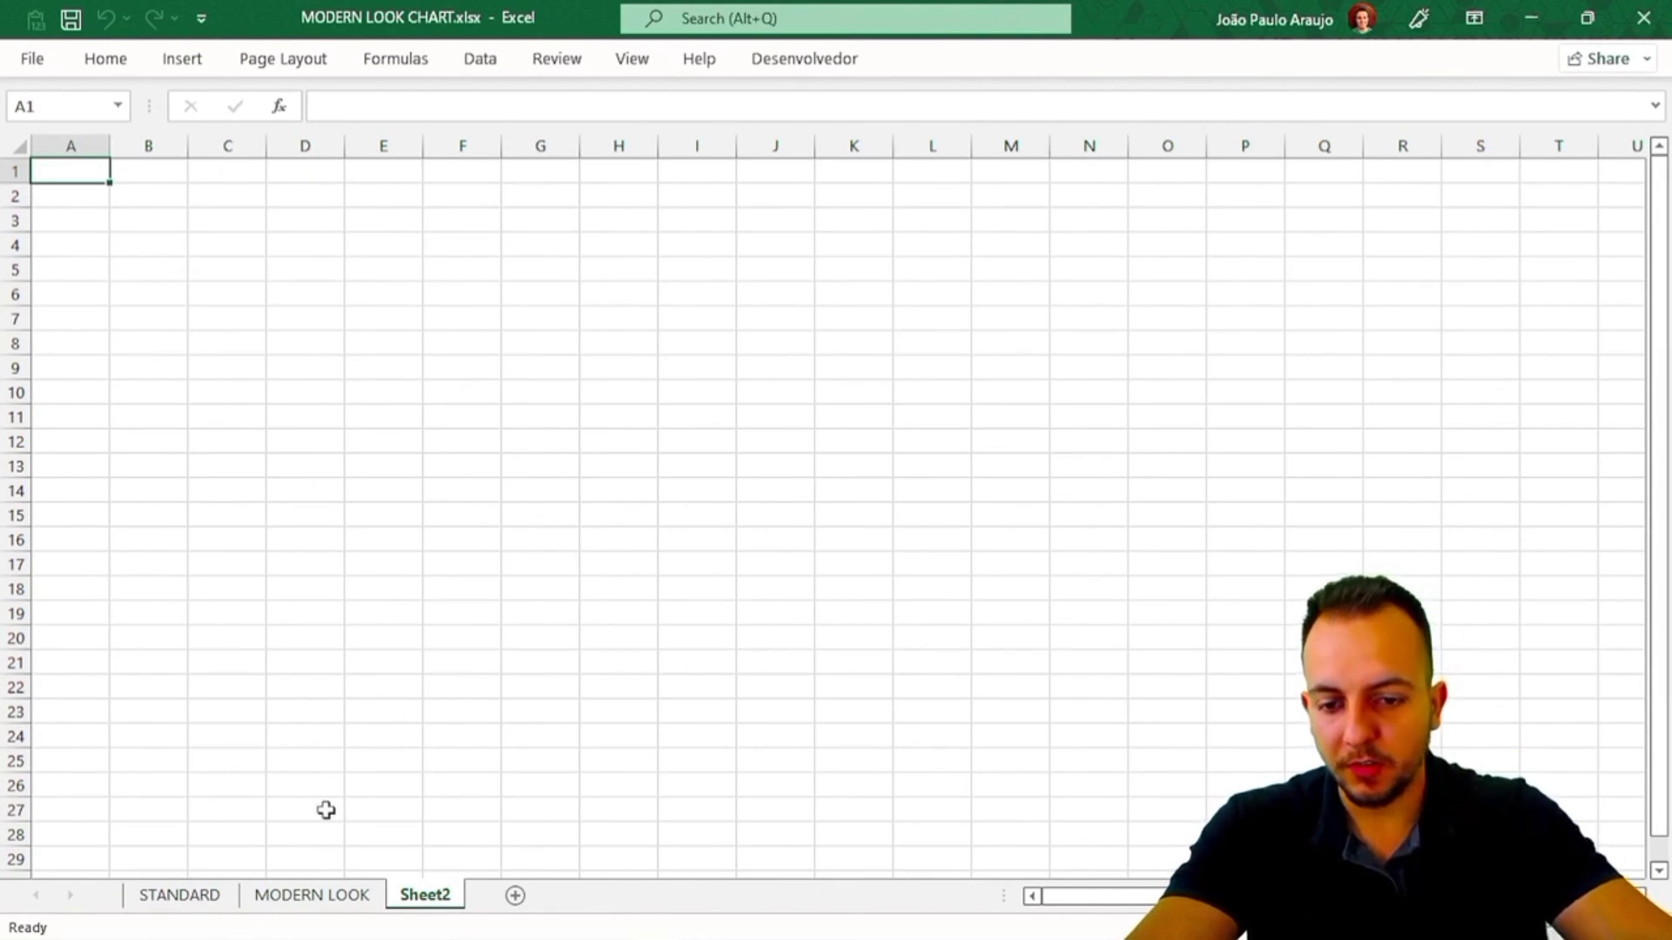
click(328, 897)
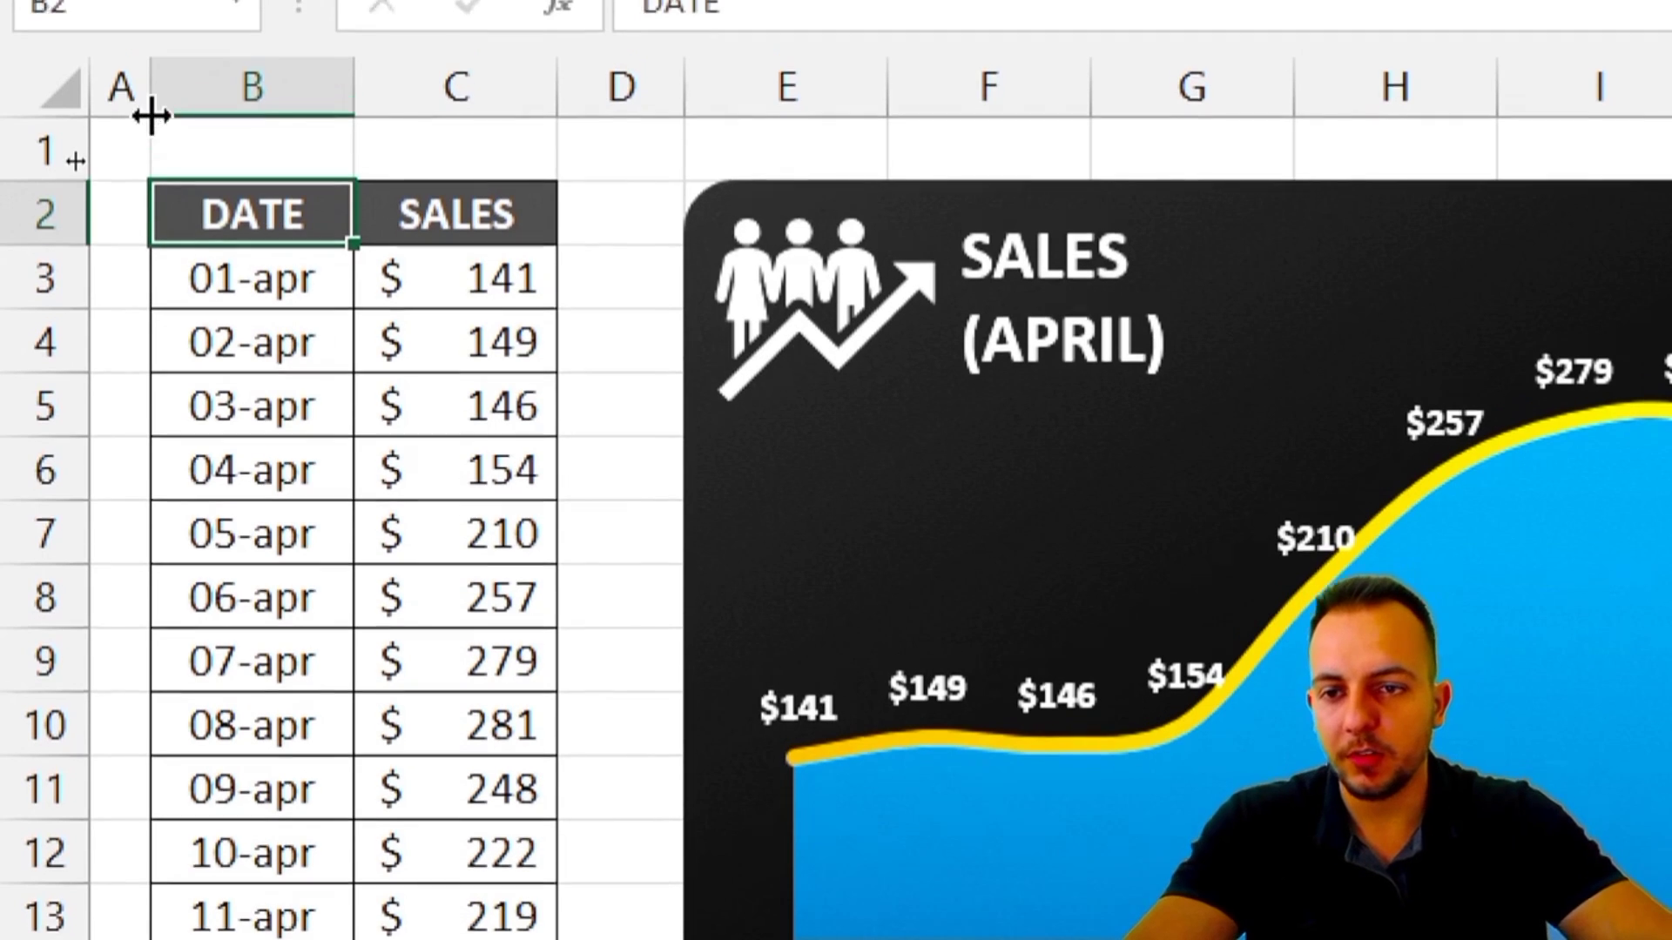
drag(123, 71, 620, 113)
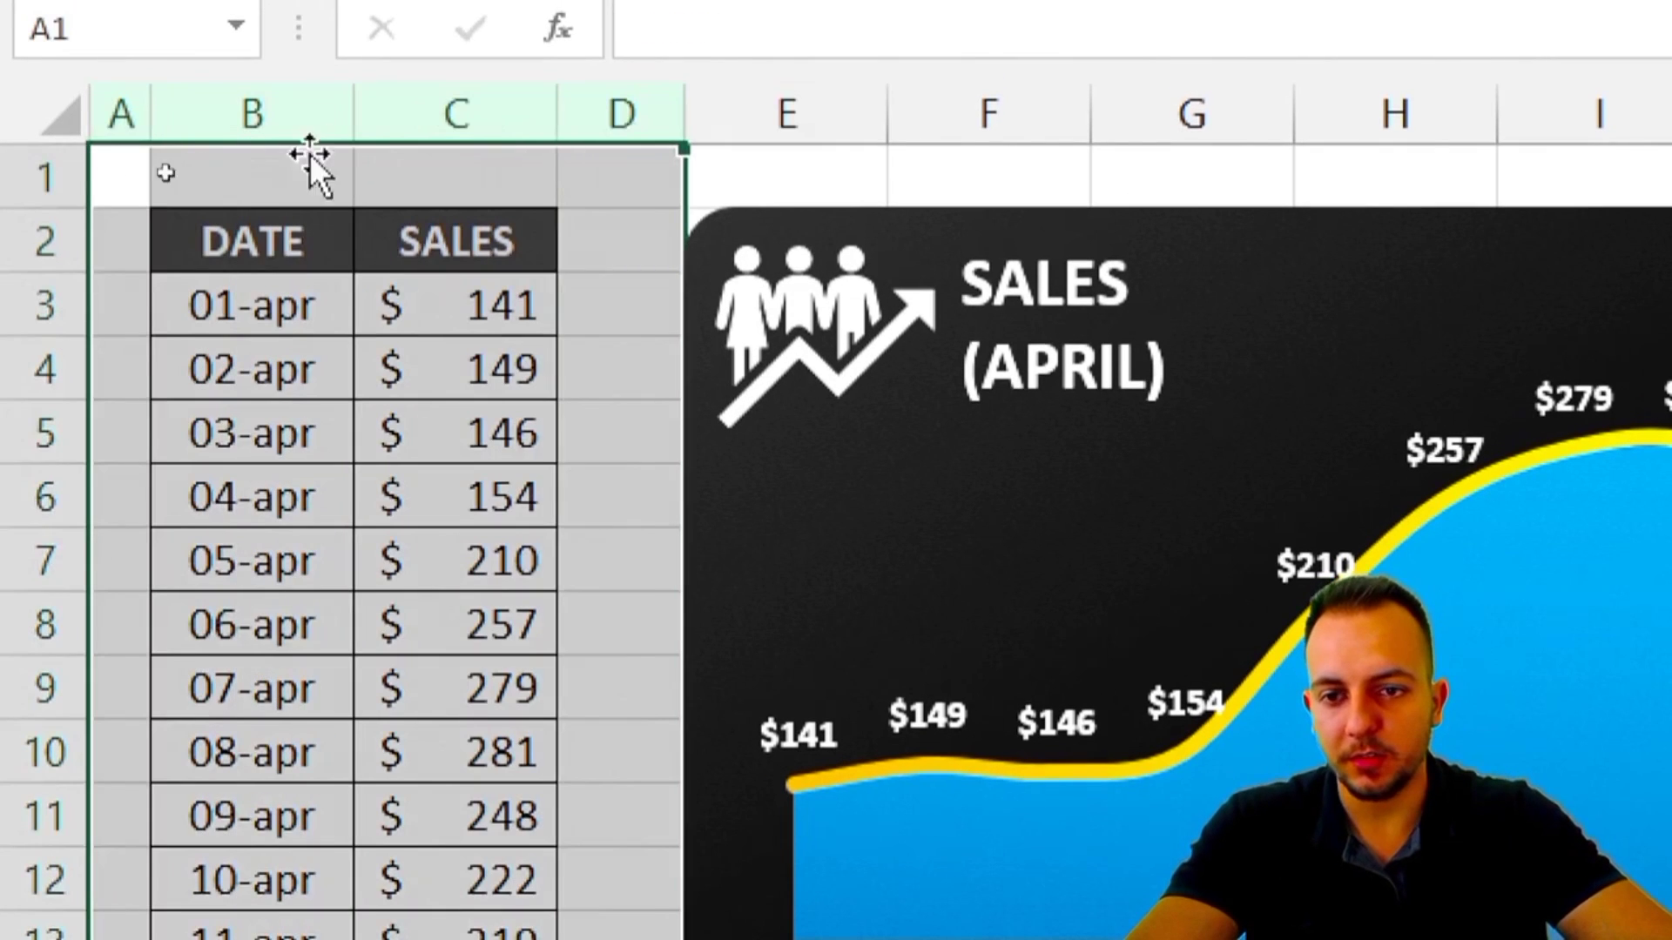
key(ctrl+c)
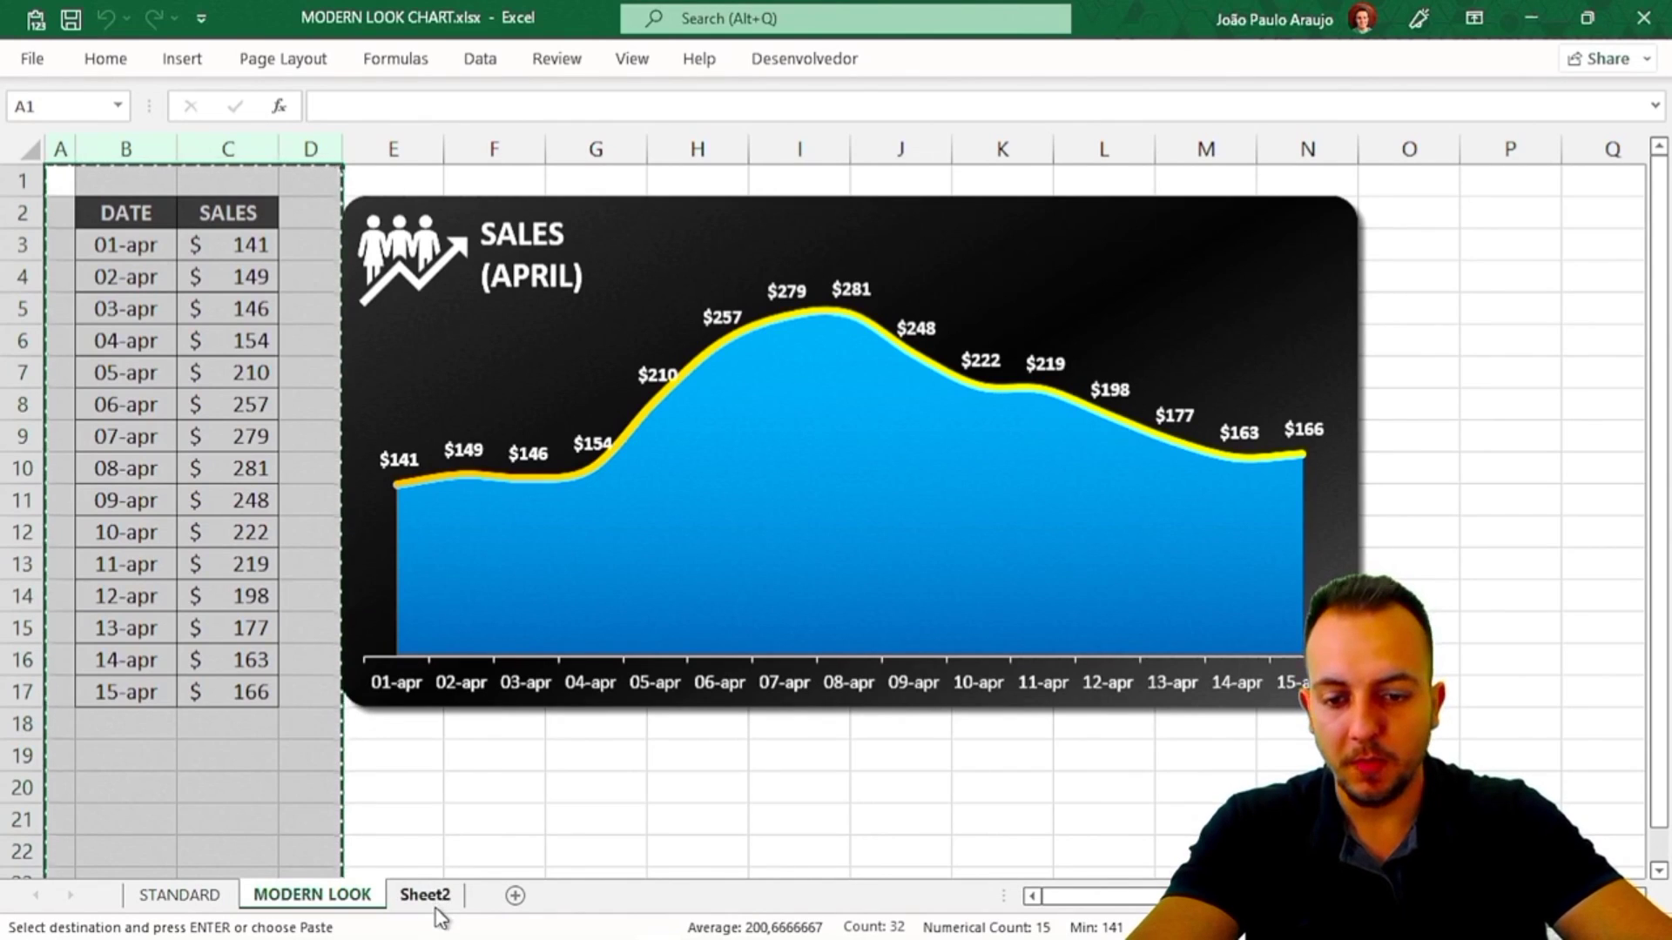
click(438, 906)
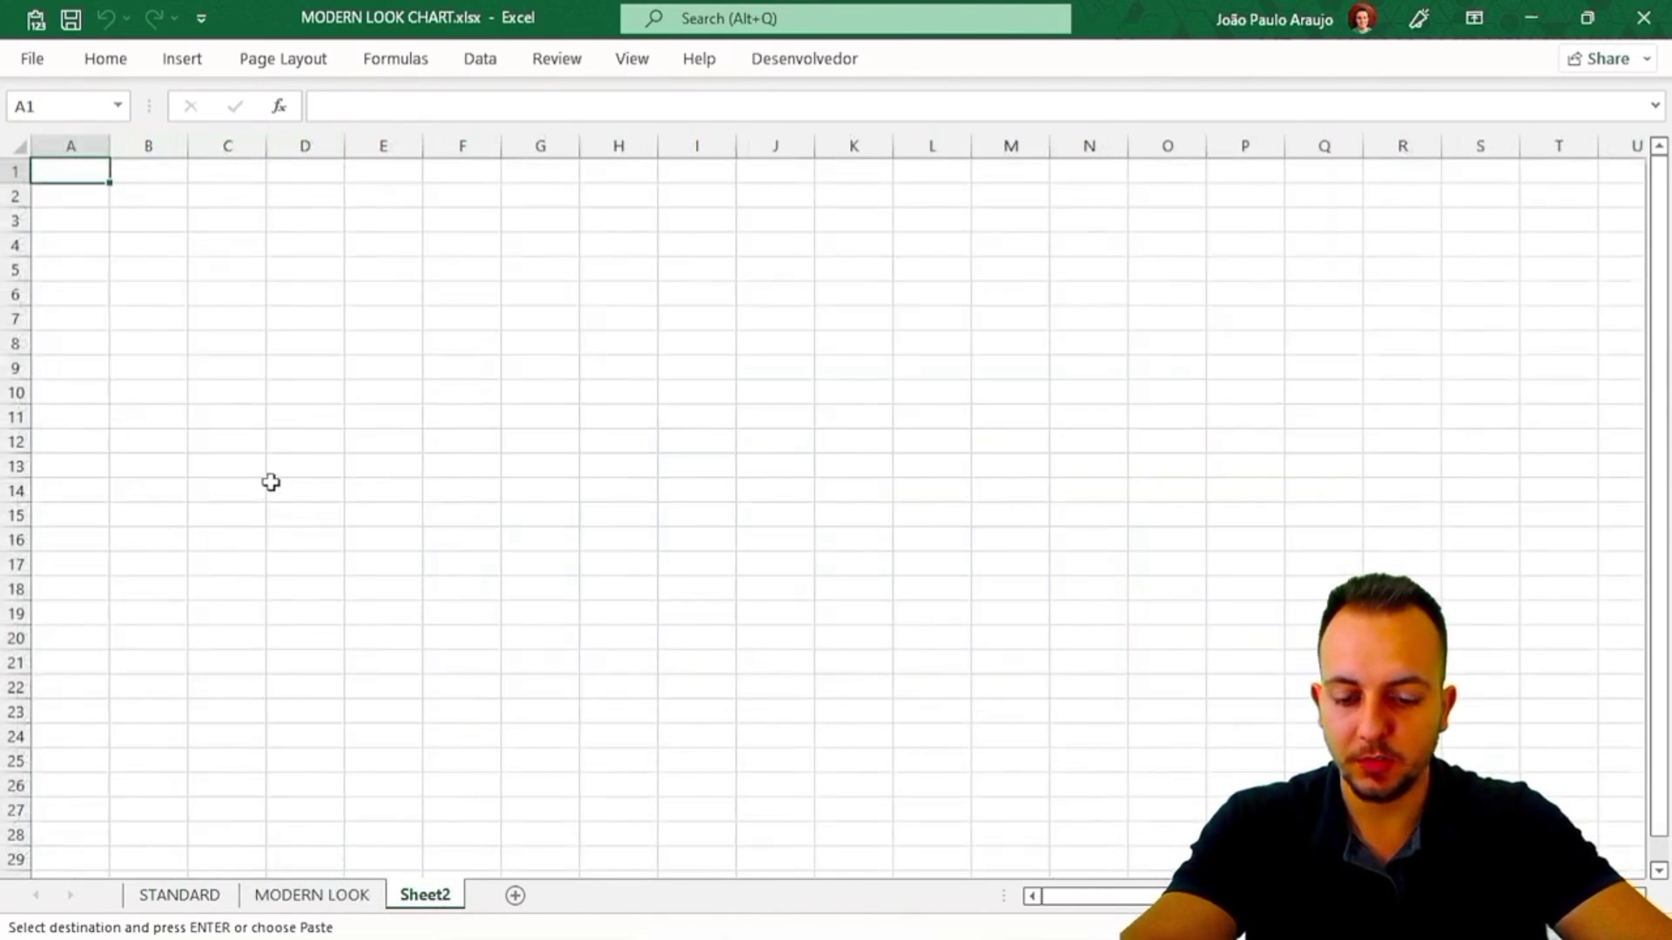
click(130, 196)
key(ctrl+v)
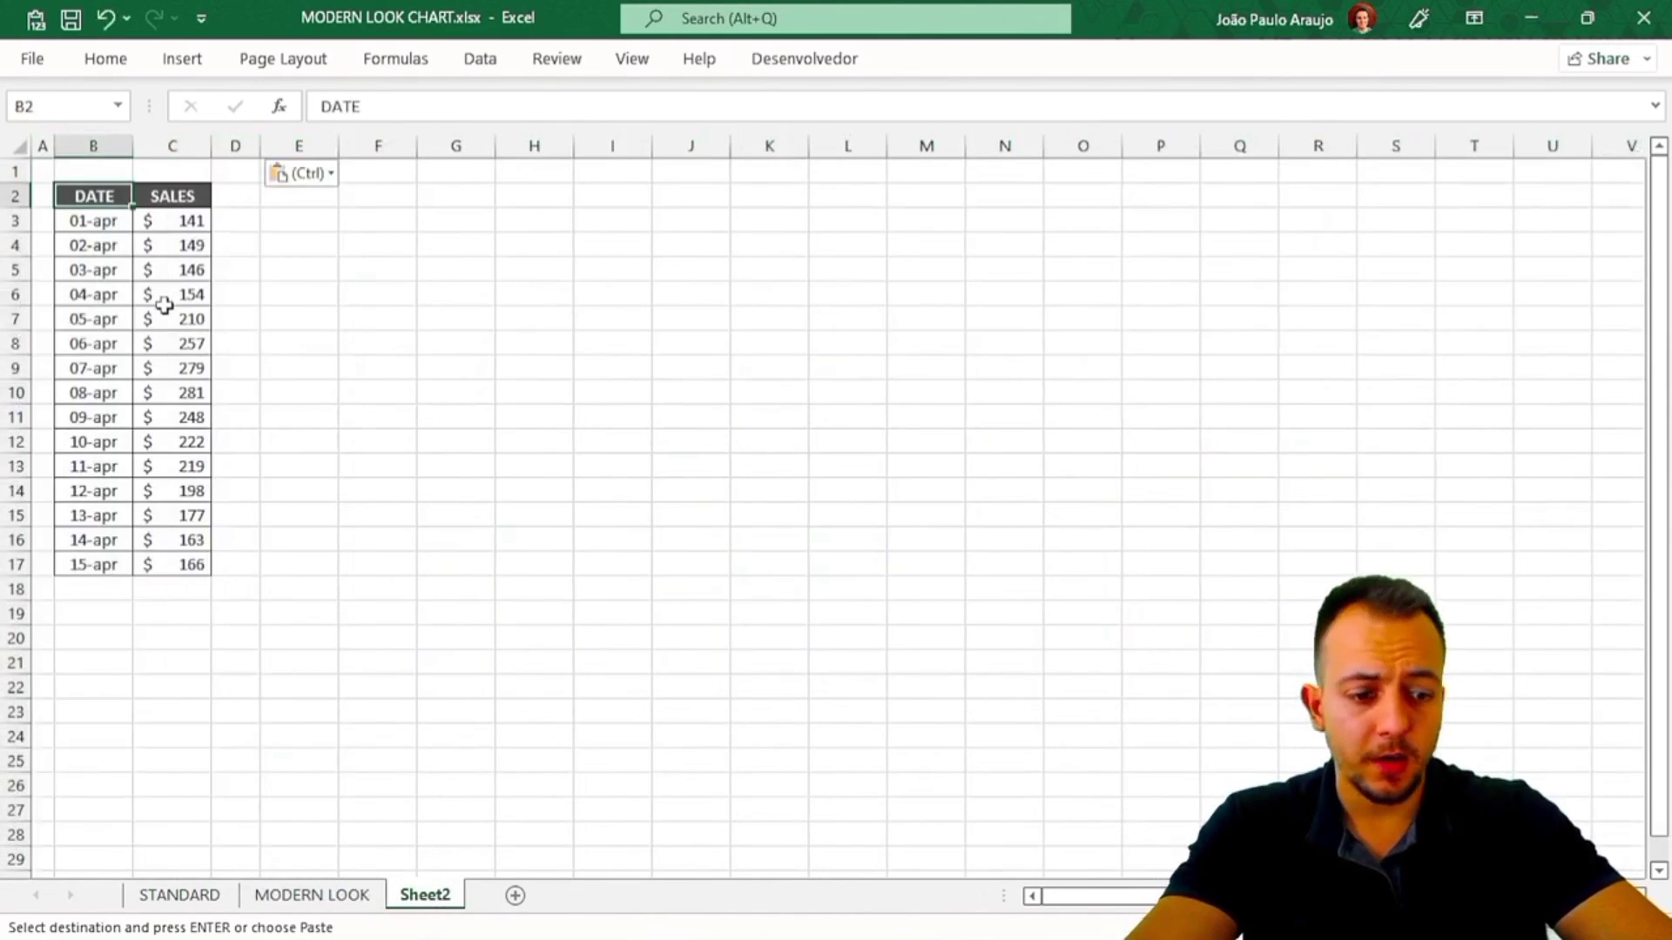
scroll(209, 300, up, 3)
scroll(190, 235, down, 1)
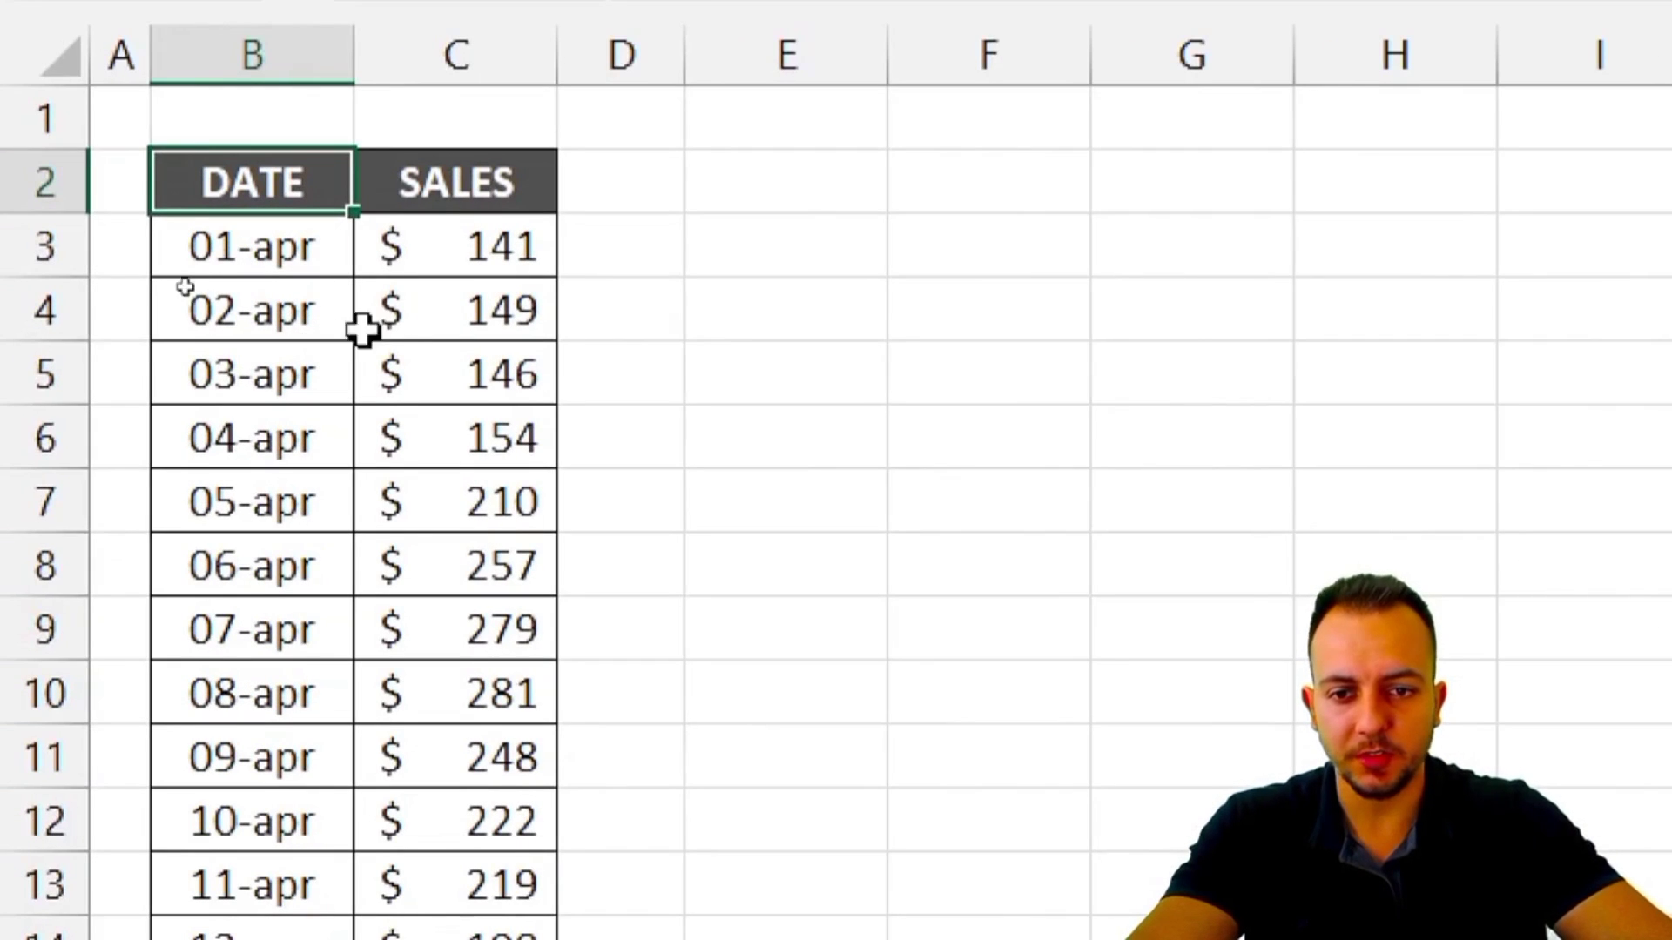
click(302, 63)
click(444, 64)
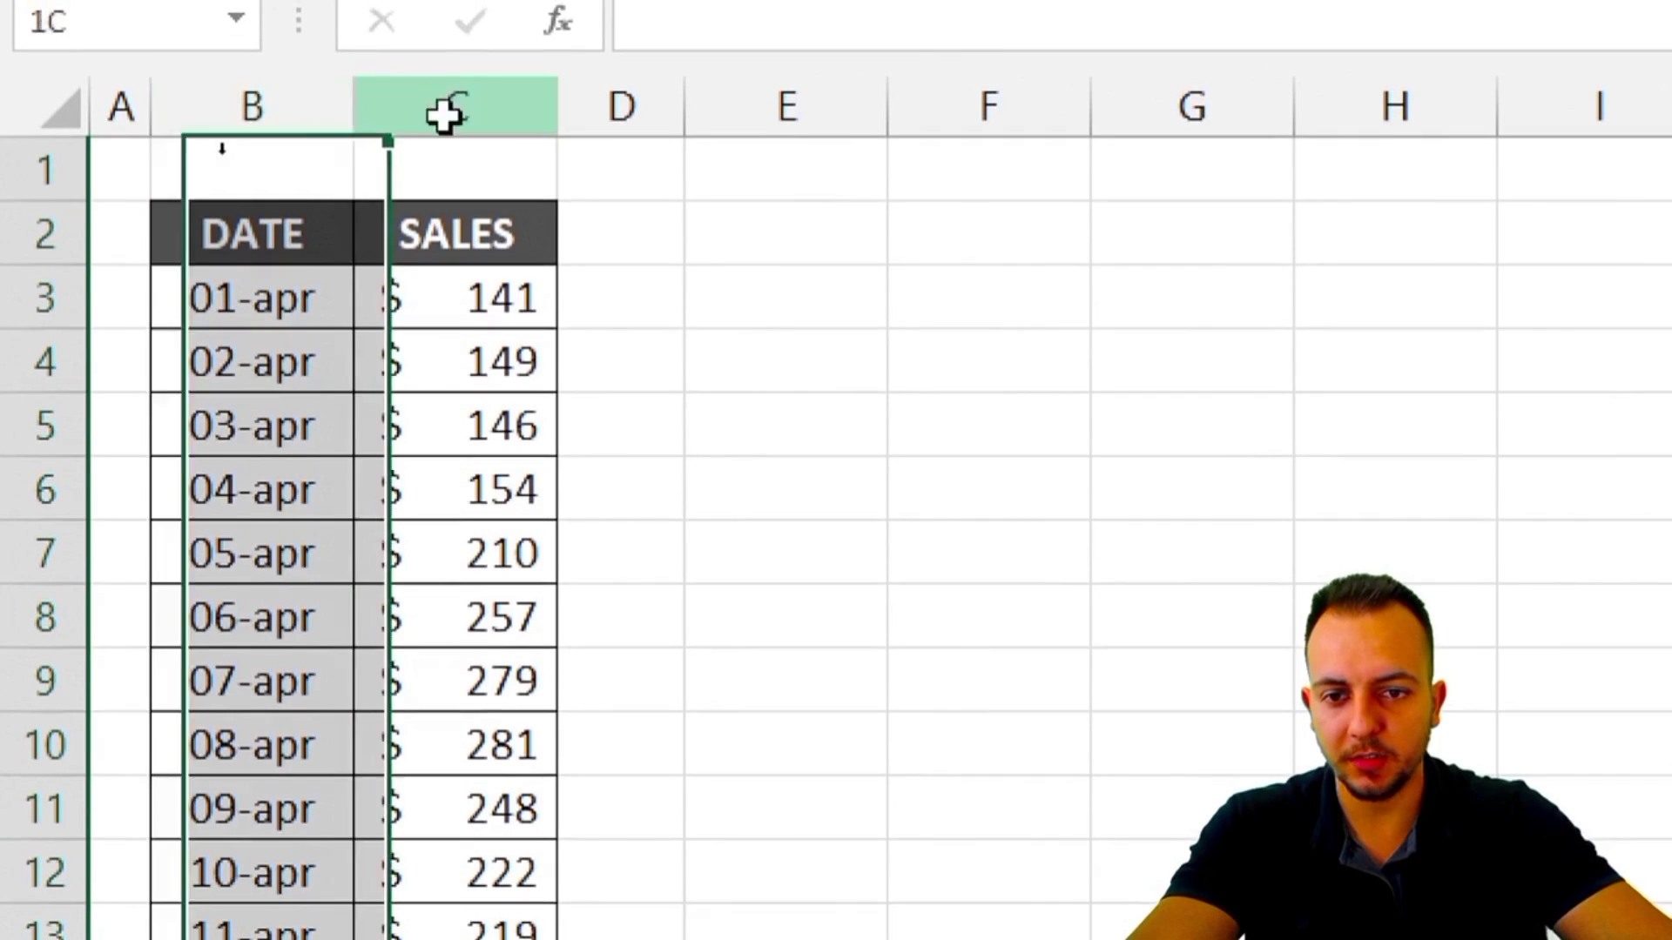
click(310, 255)
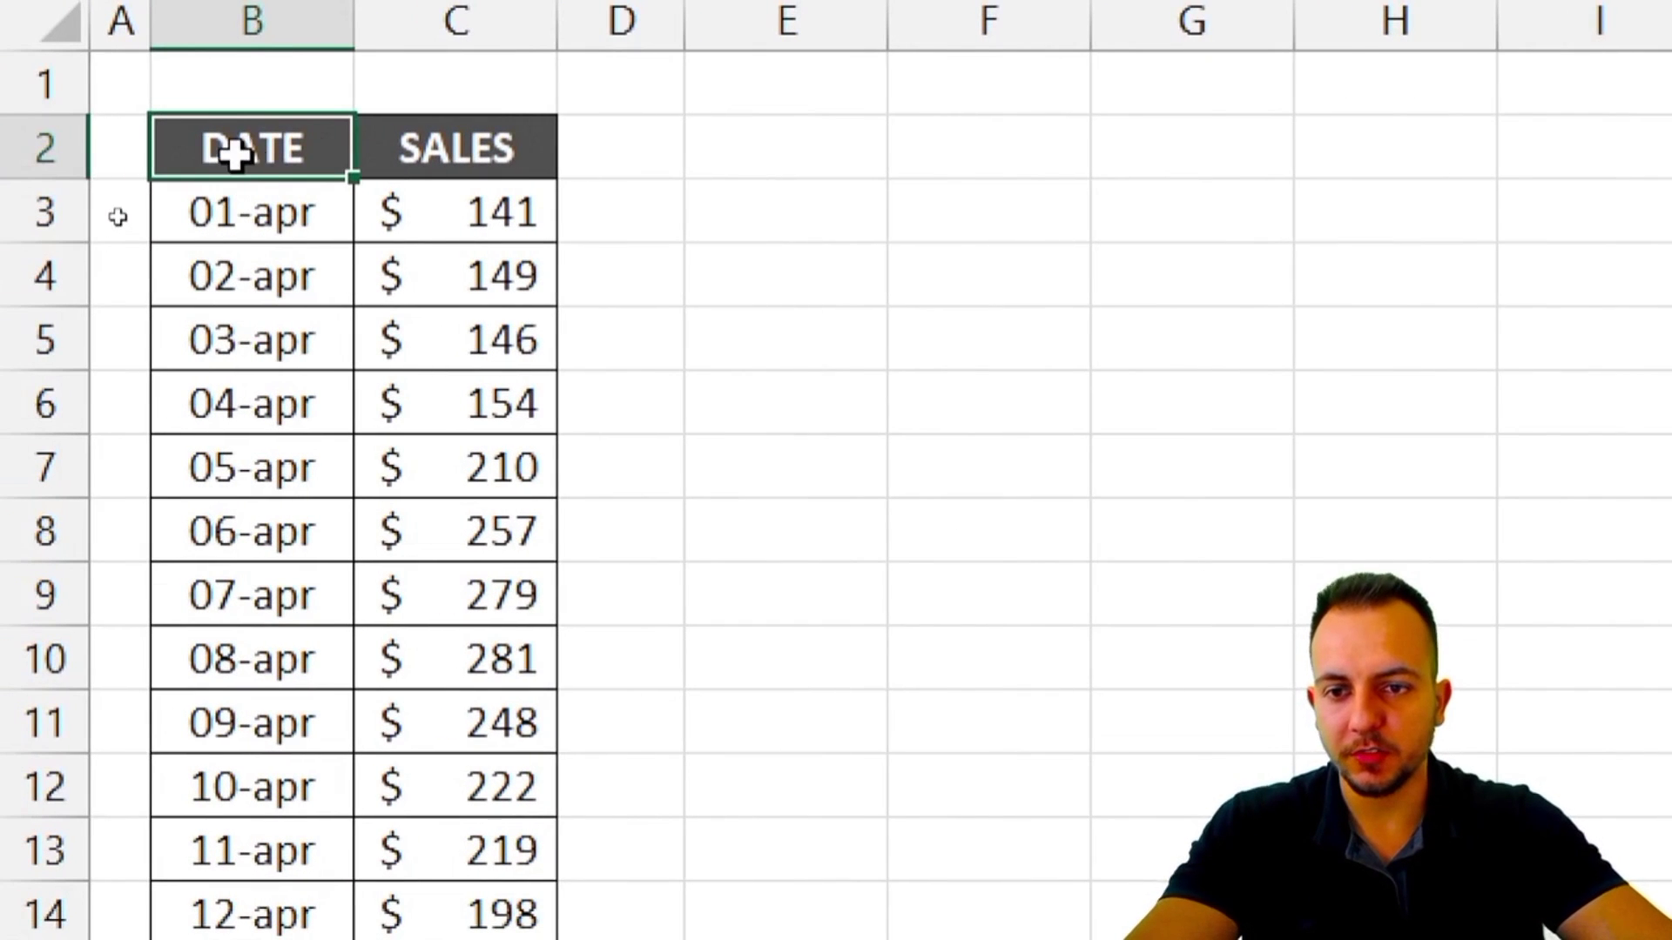
Insert a 2-D Area chart from the DATE and SALES data in B2:C17.
drag(301, 144, 317, 821)
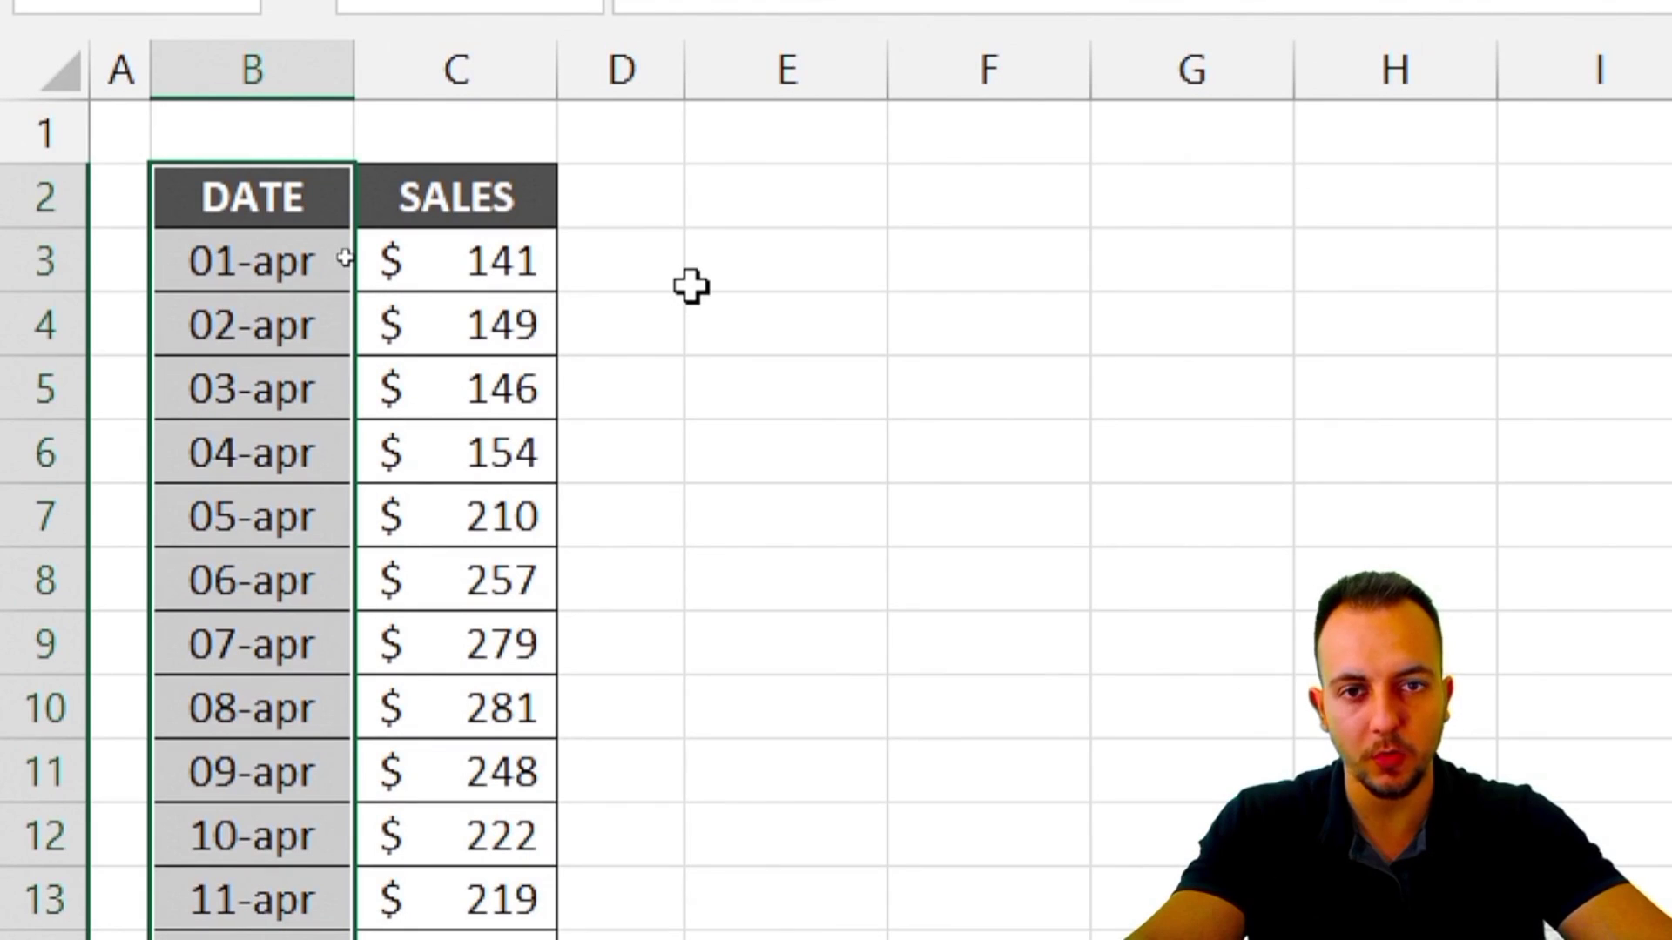
ctrl+click(492, 197)
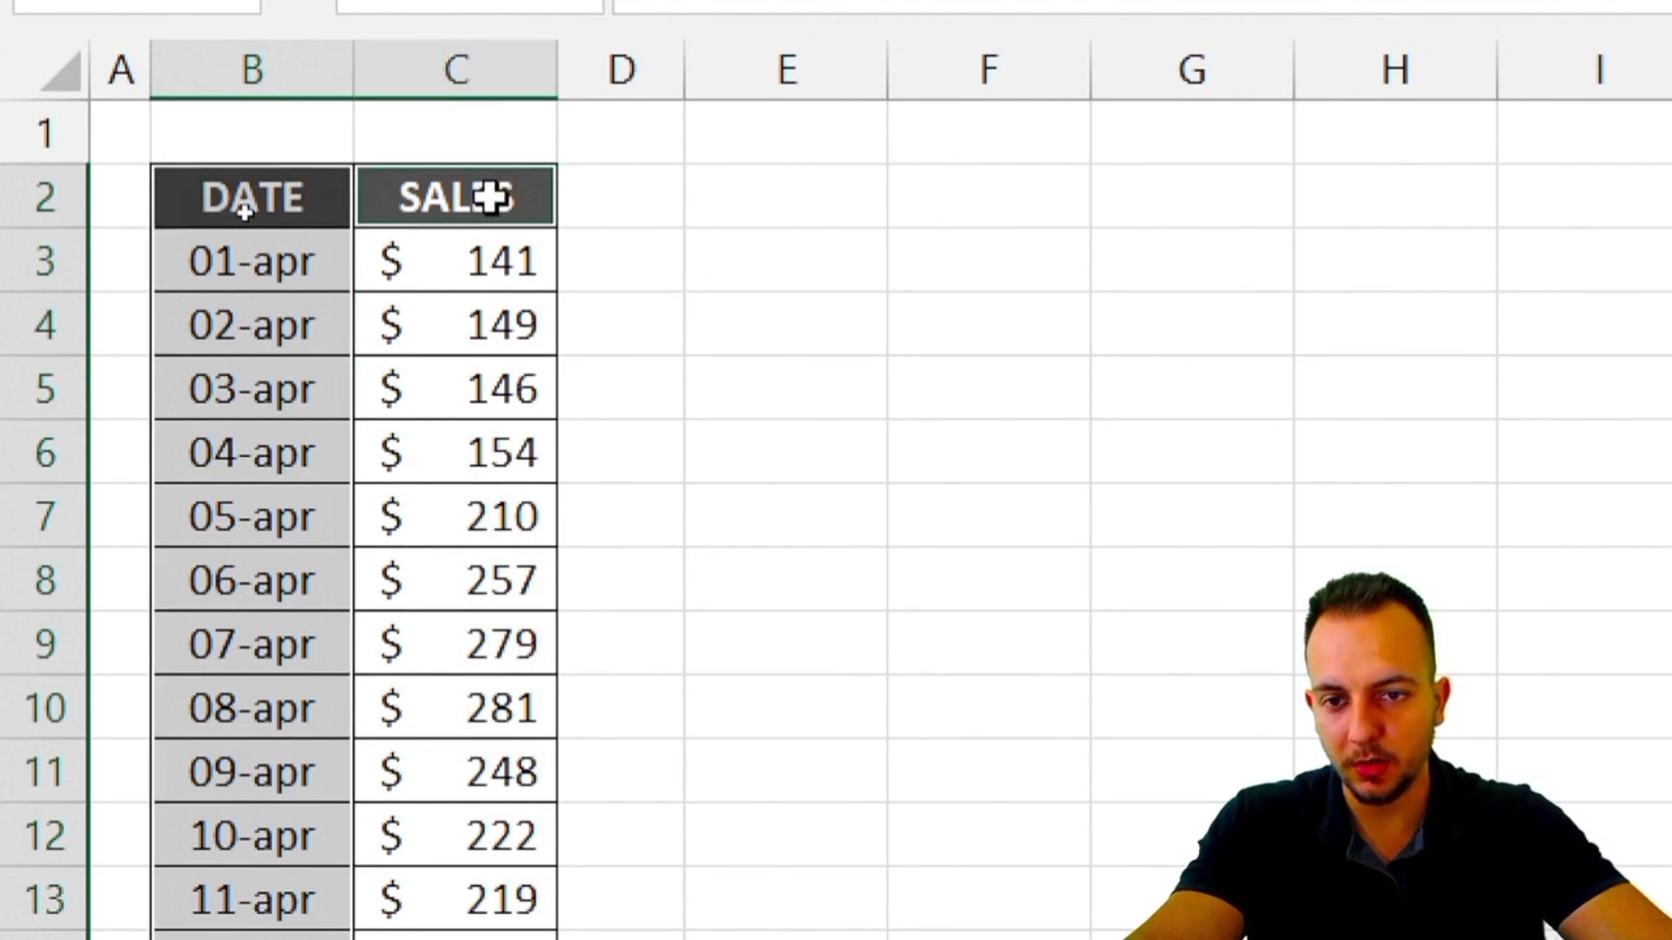
drag(492, 198, 462, 824)
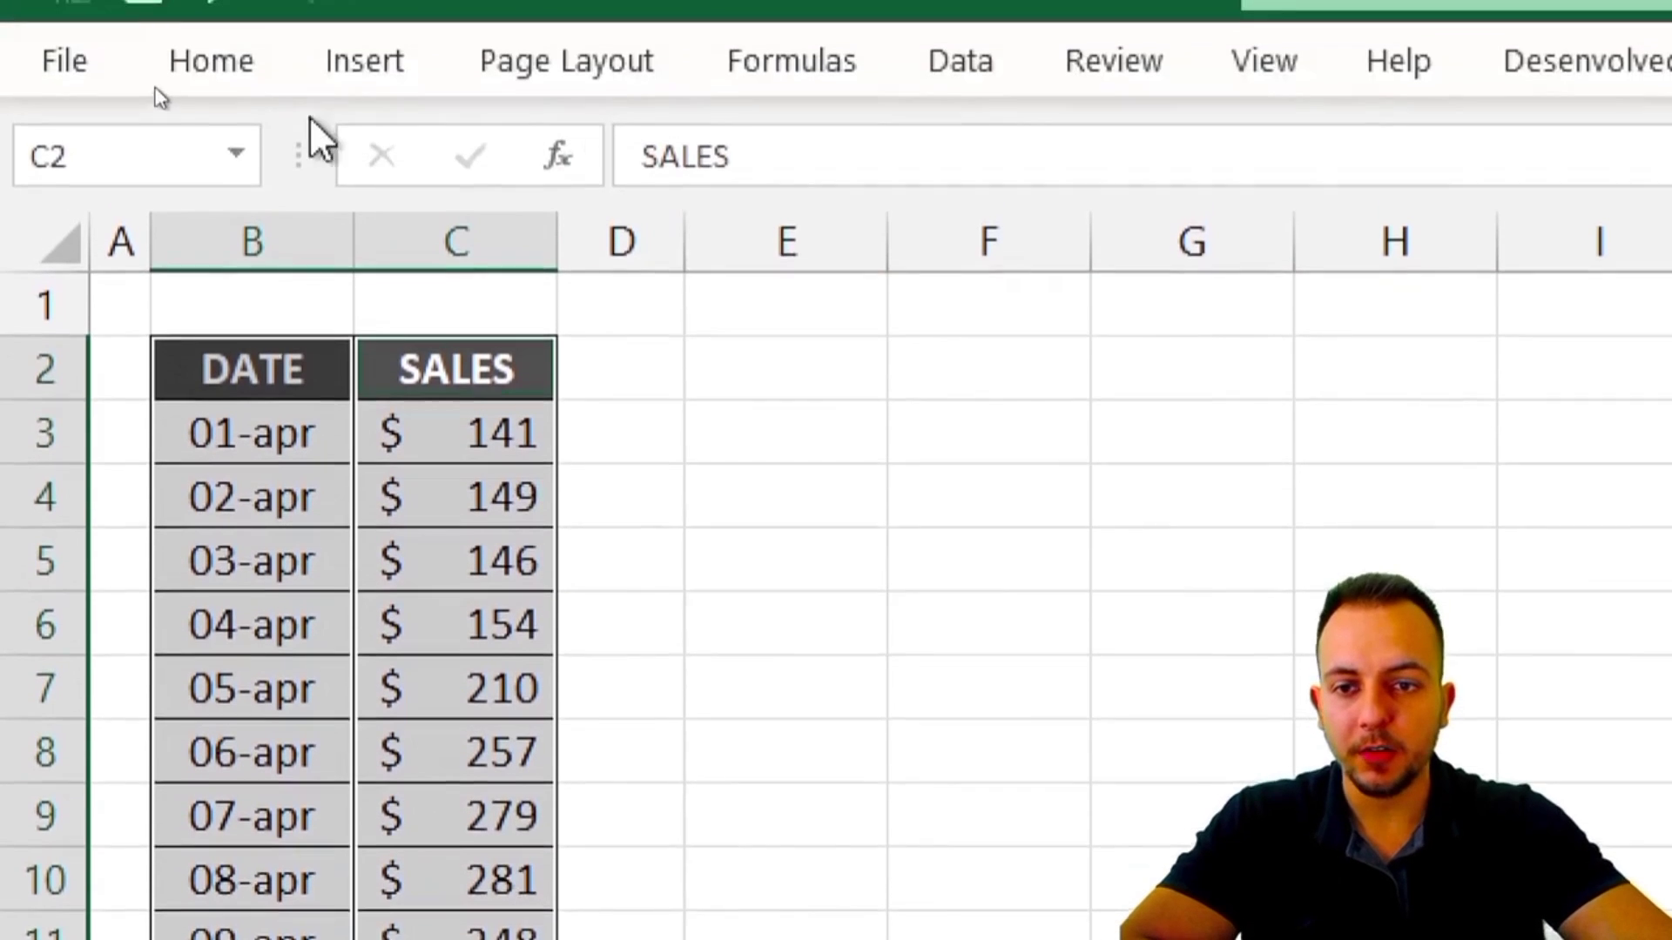
click(369, 118)
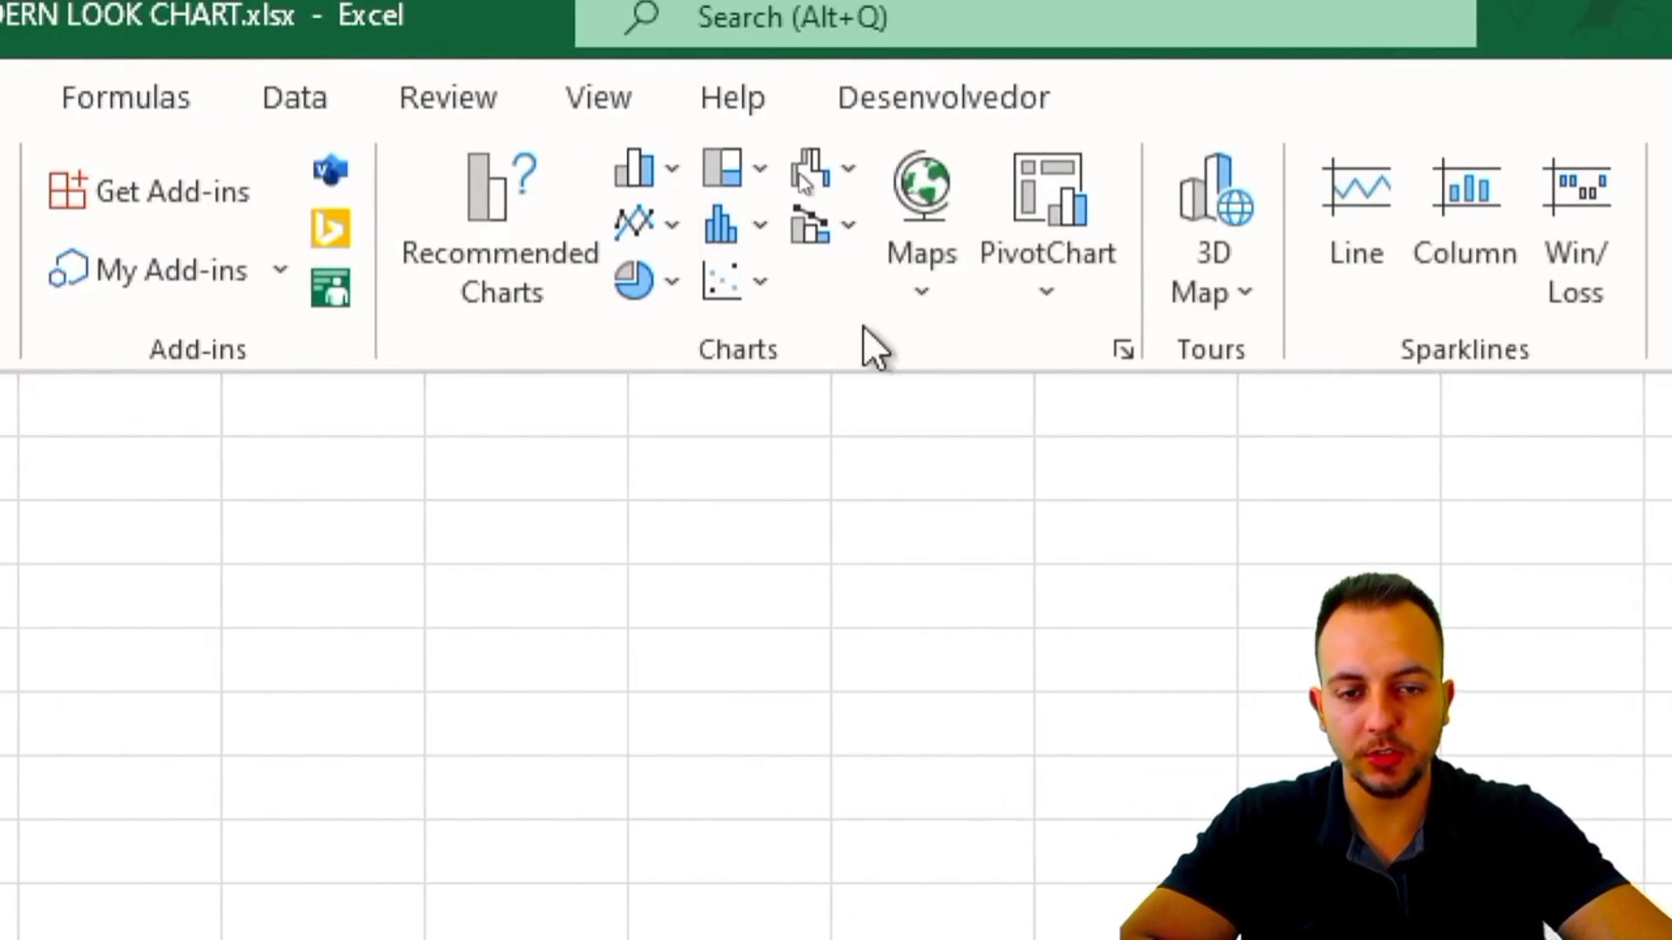
click(672, 228)
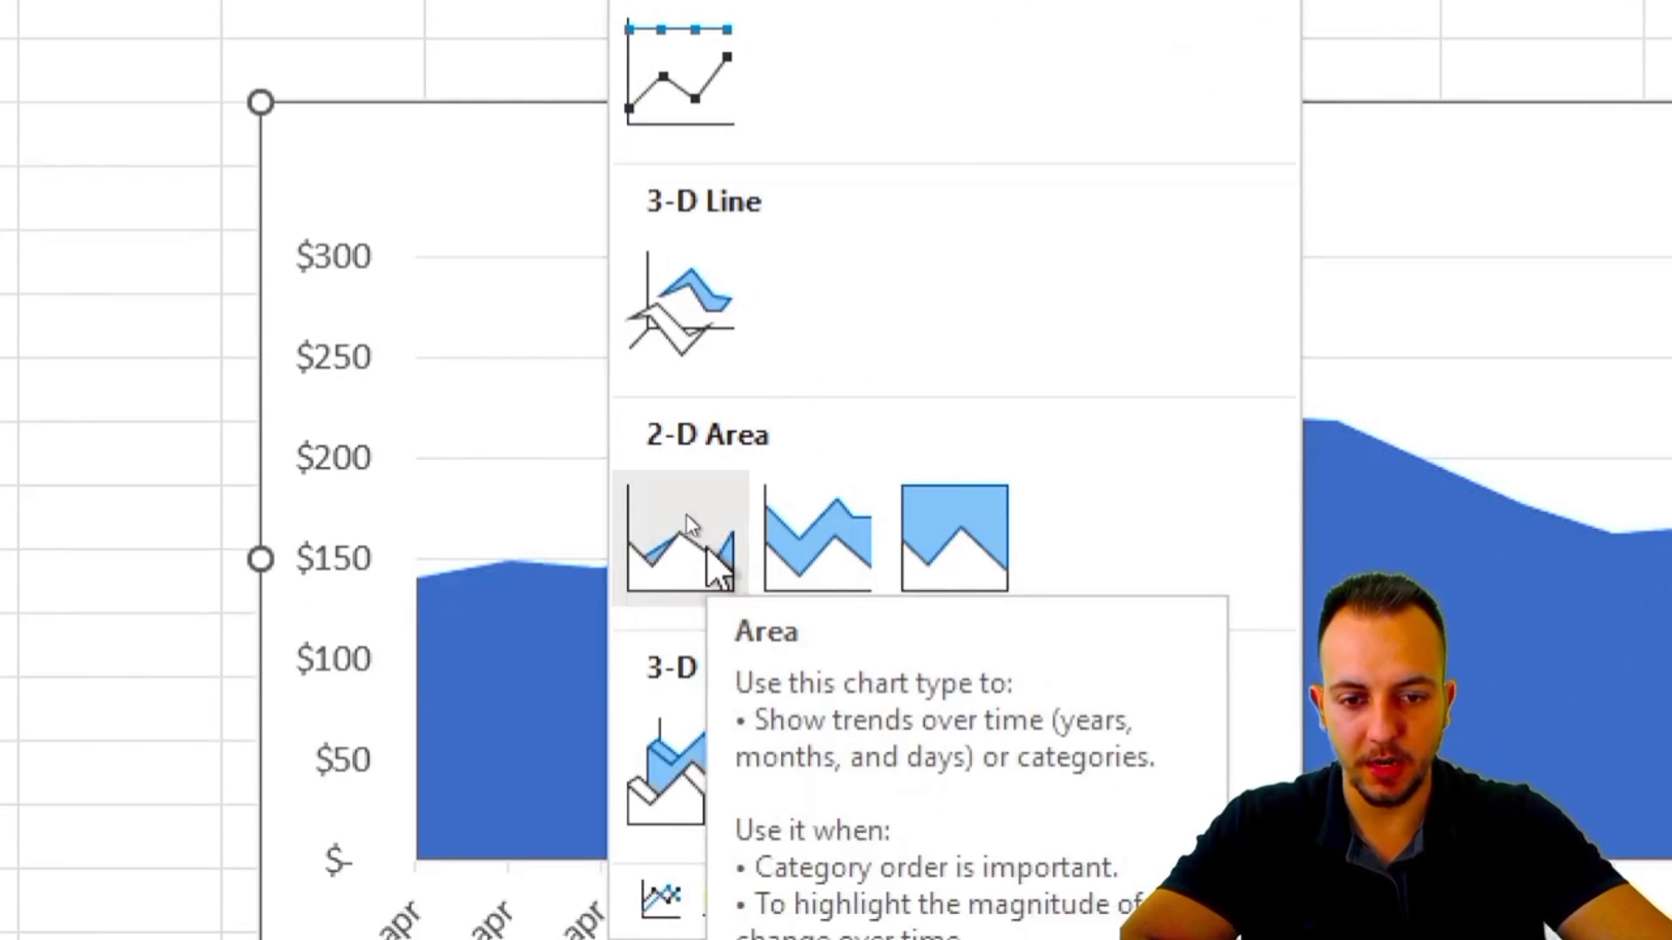
click(707, 546)
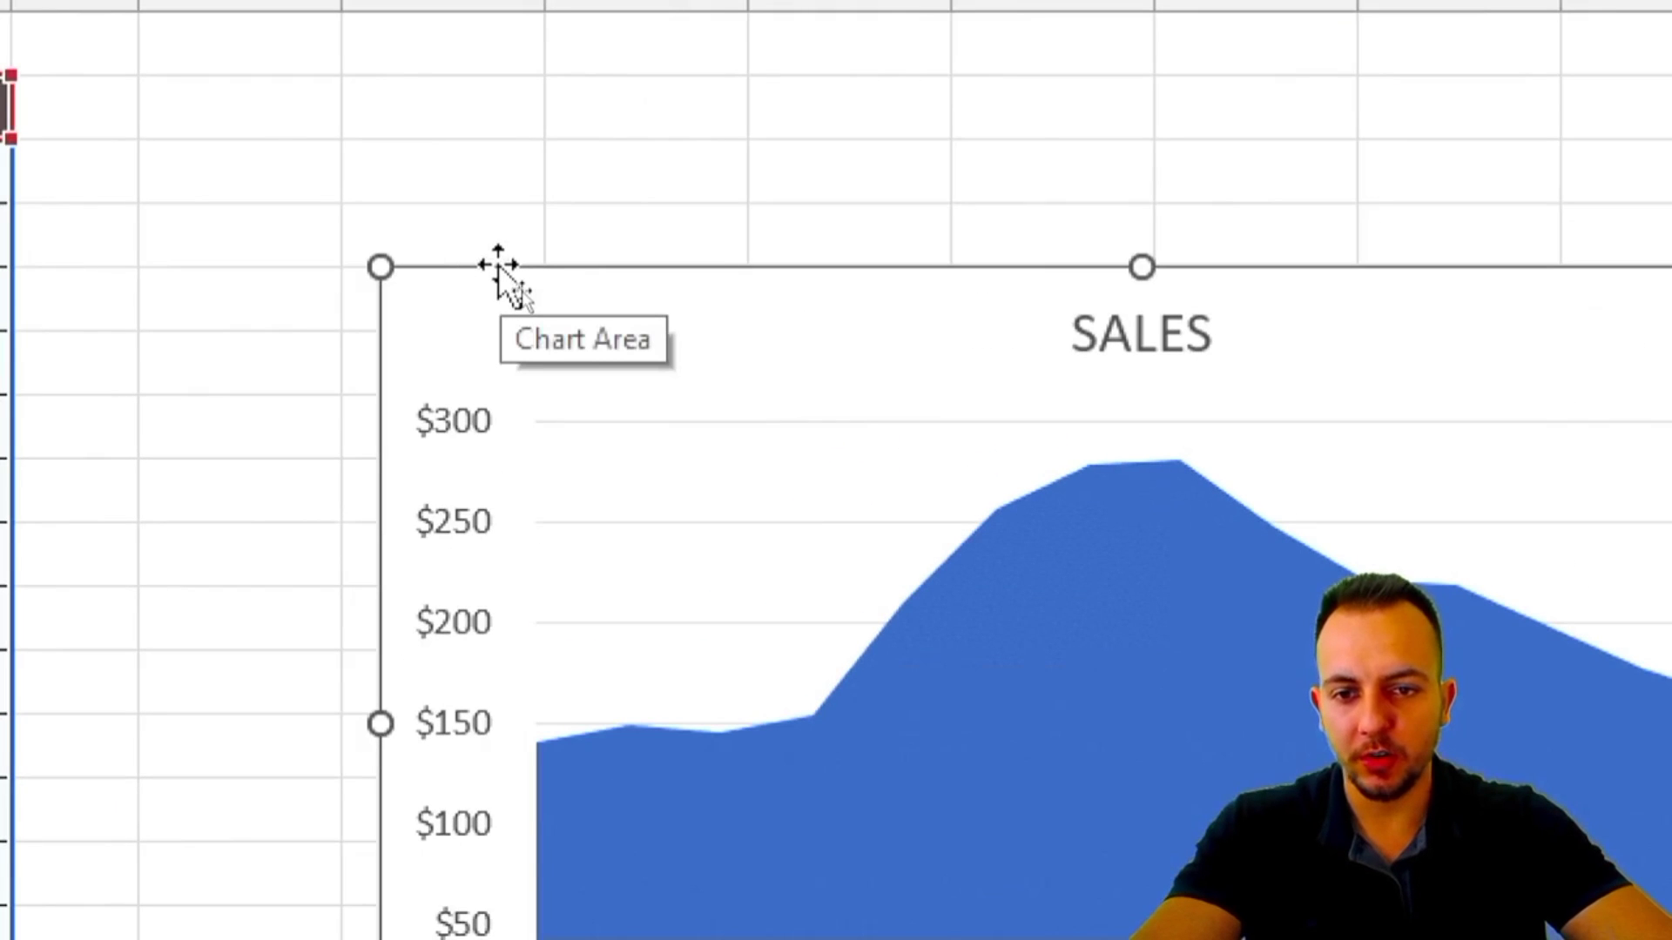
Move the area chart beside the table and enlarge it to cover cells E2 to N17.
drag(520, 270, 269, 83)
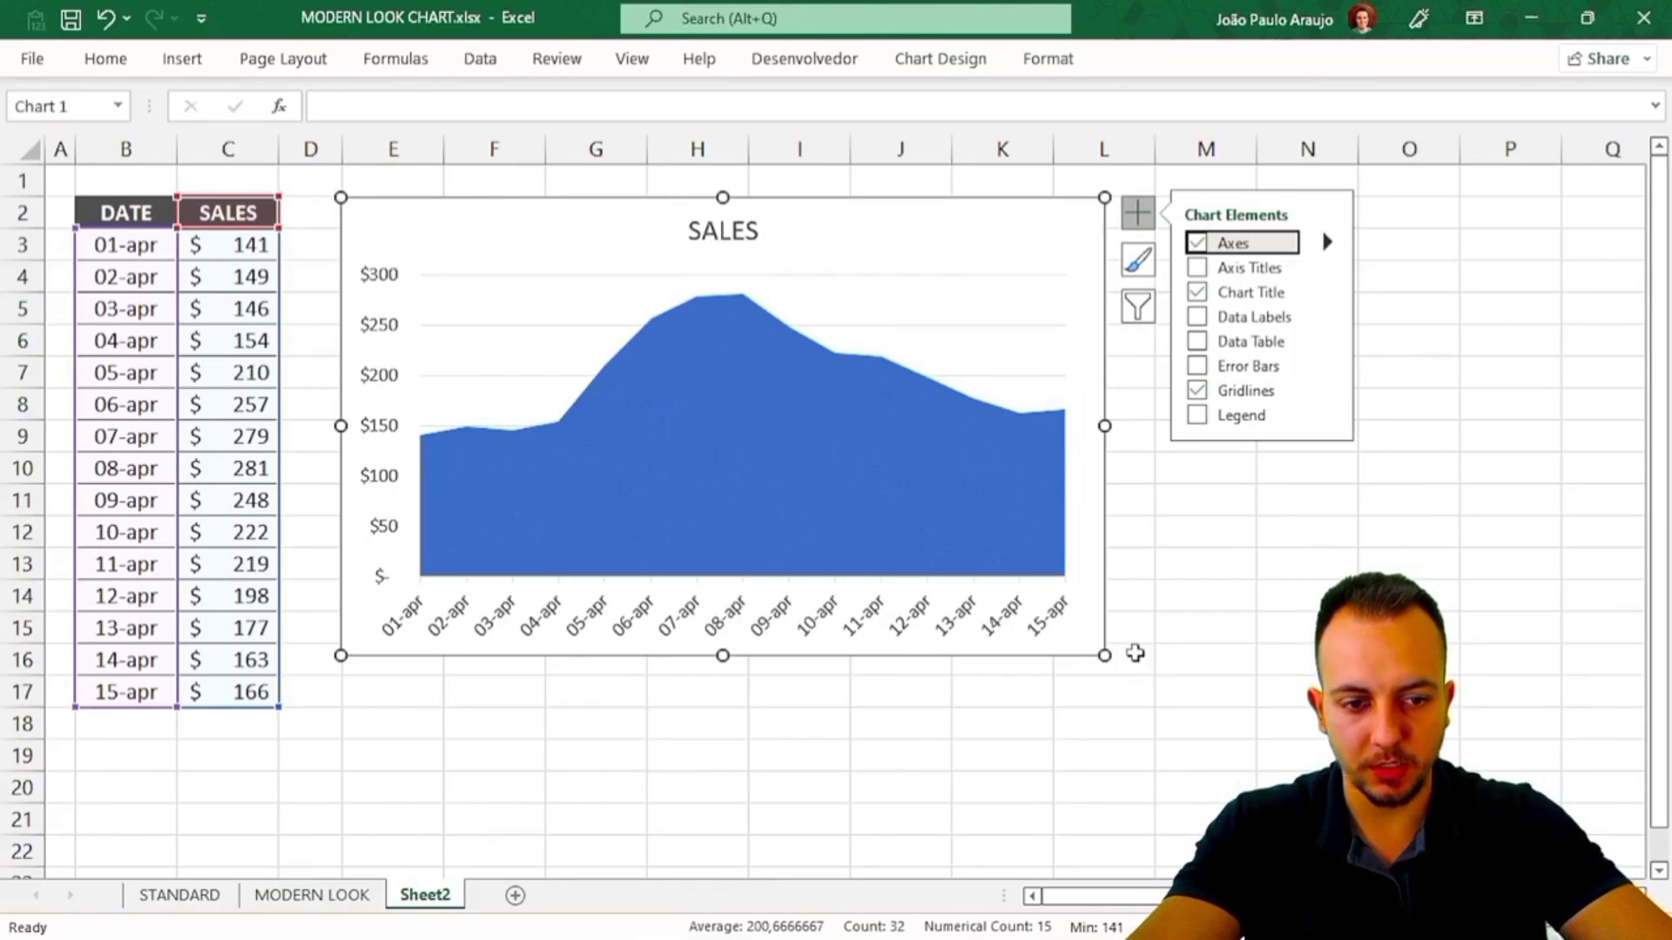
drag(1104, 655, 1357, 707)
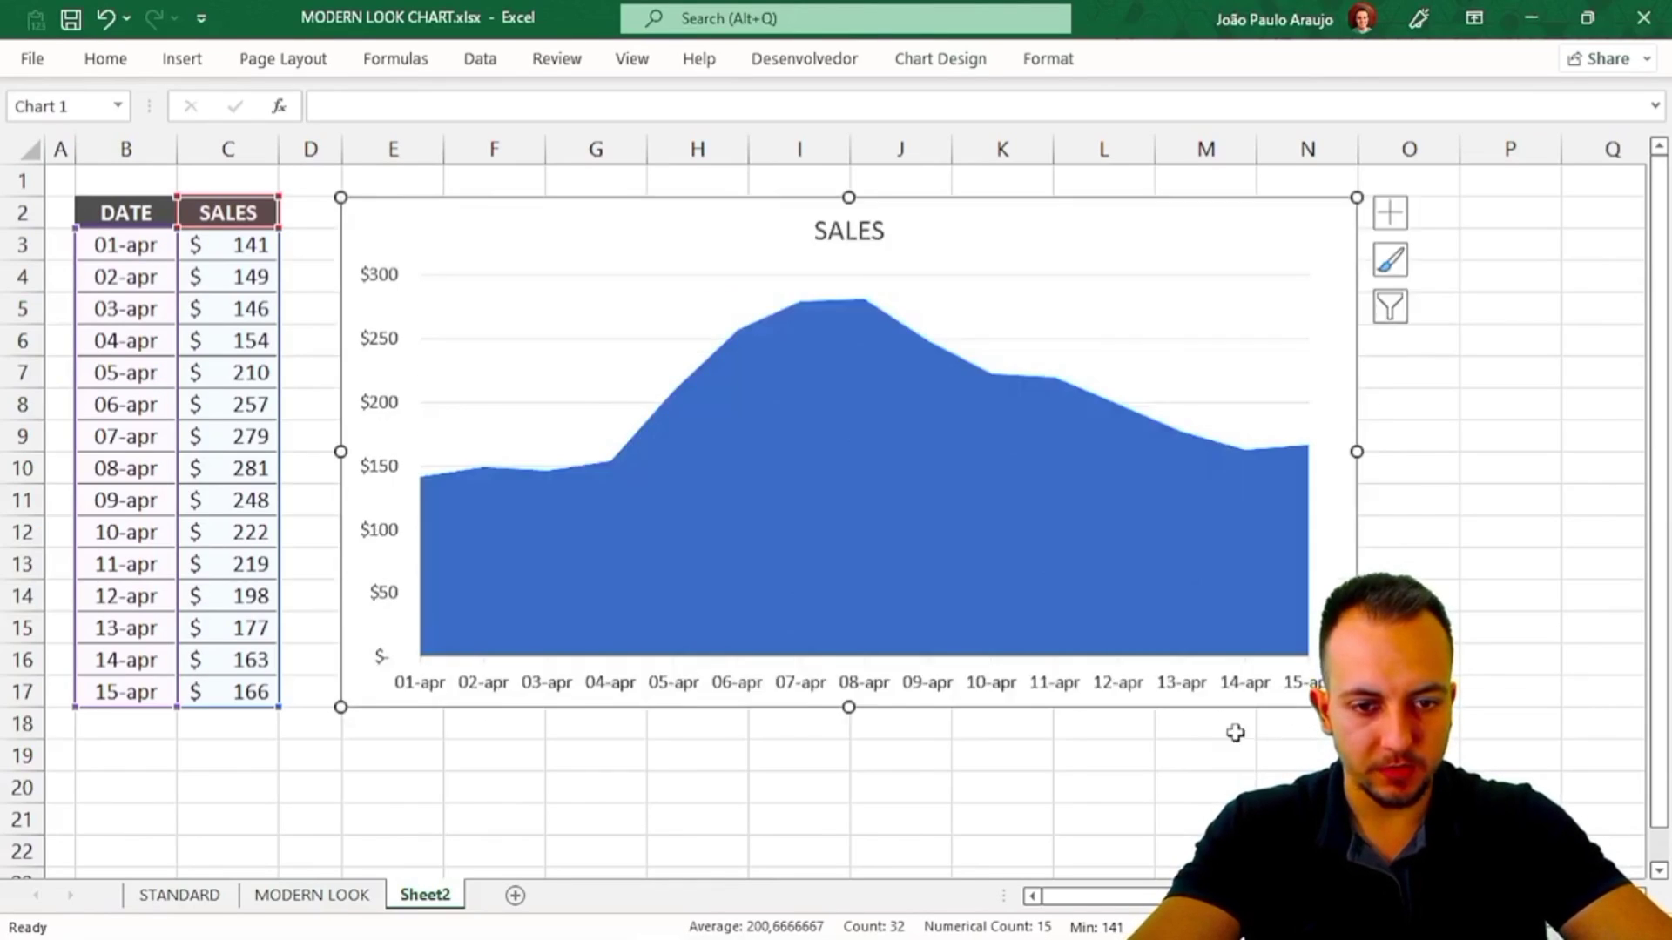
click(596, 817)
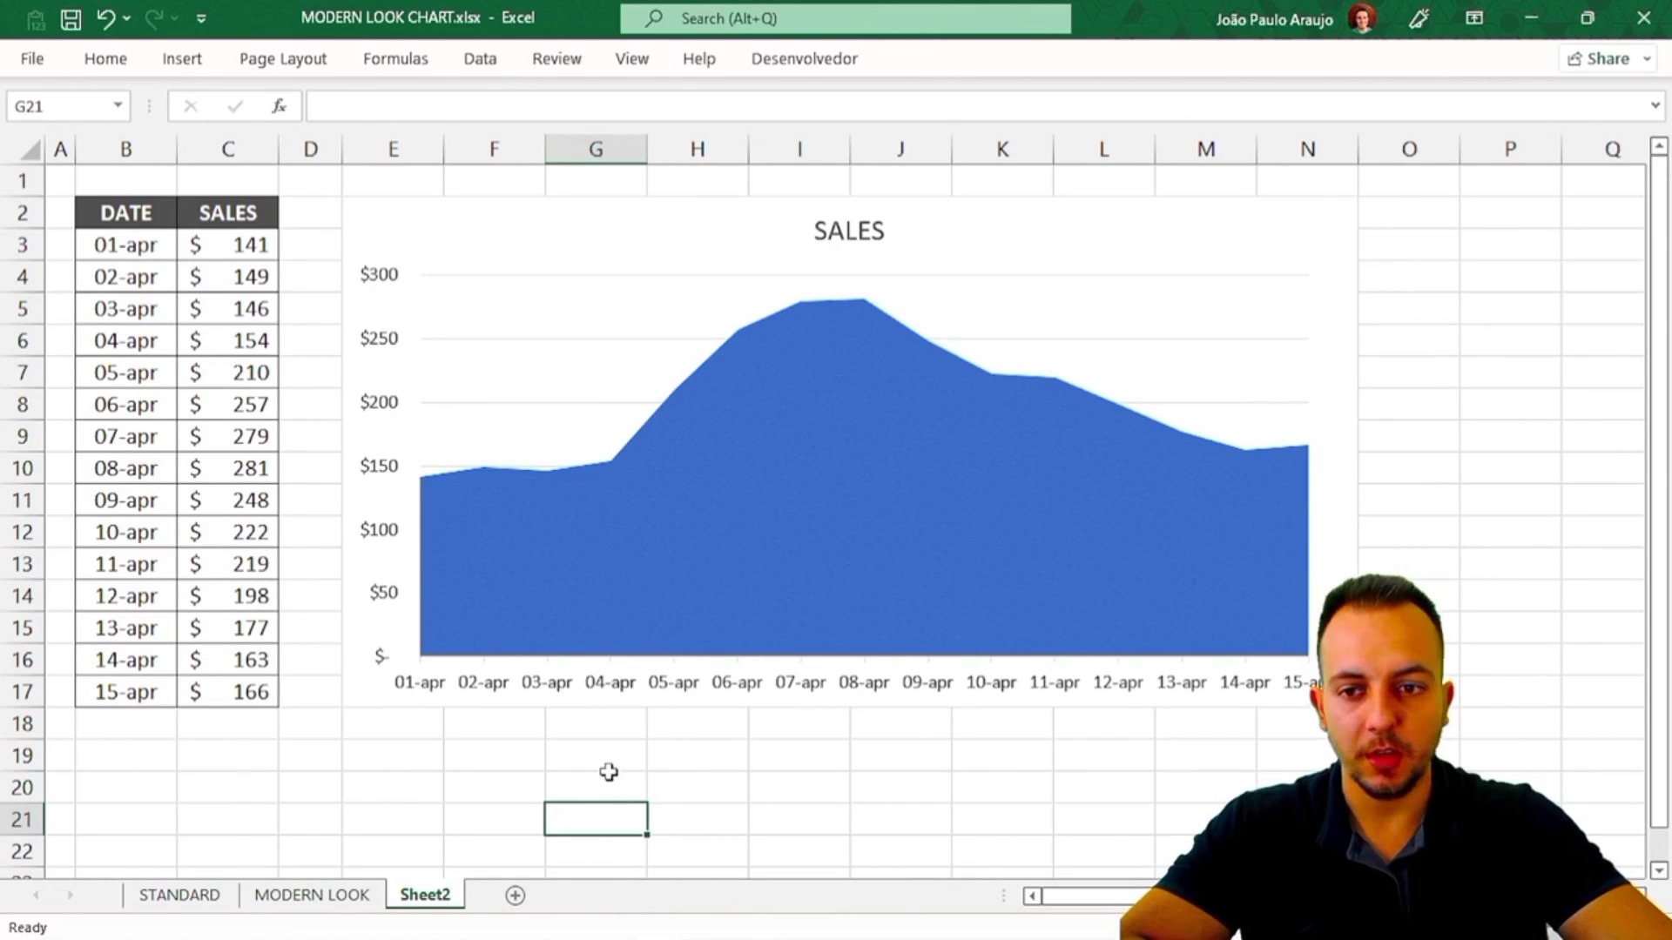
Remove the title, the vertical value axis and the horizontal gridlines from the area chart.
click(871, 241)
click(871, 242)
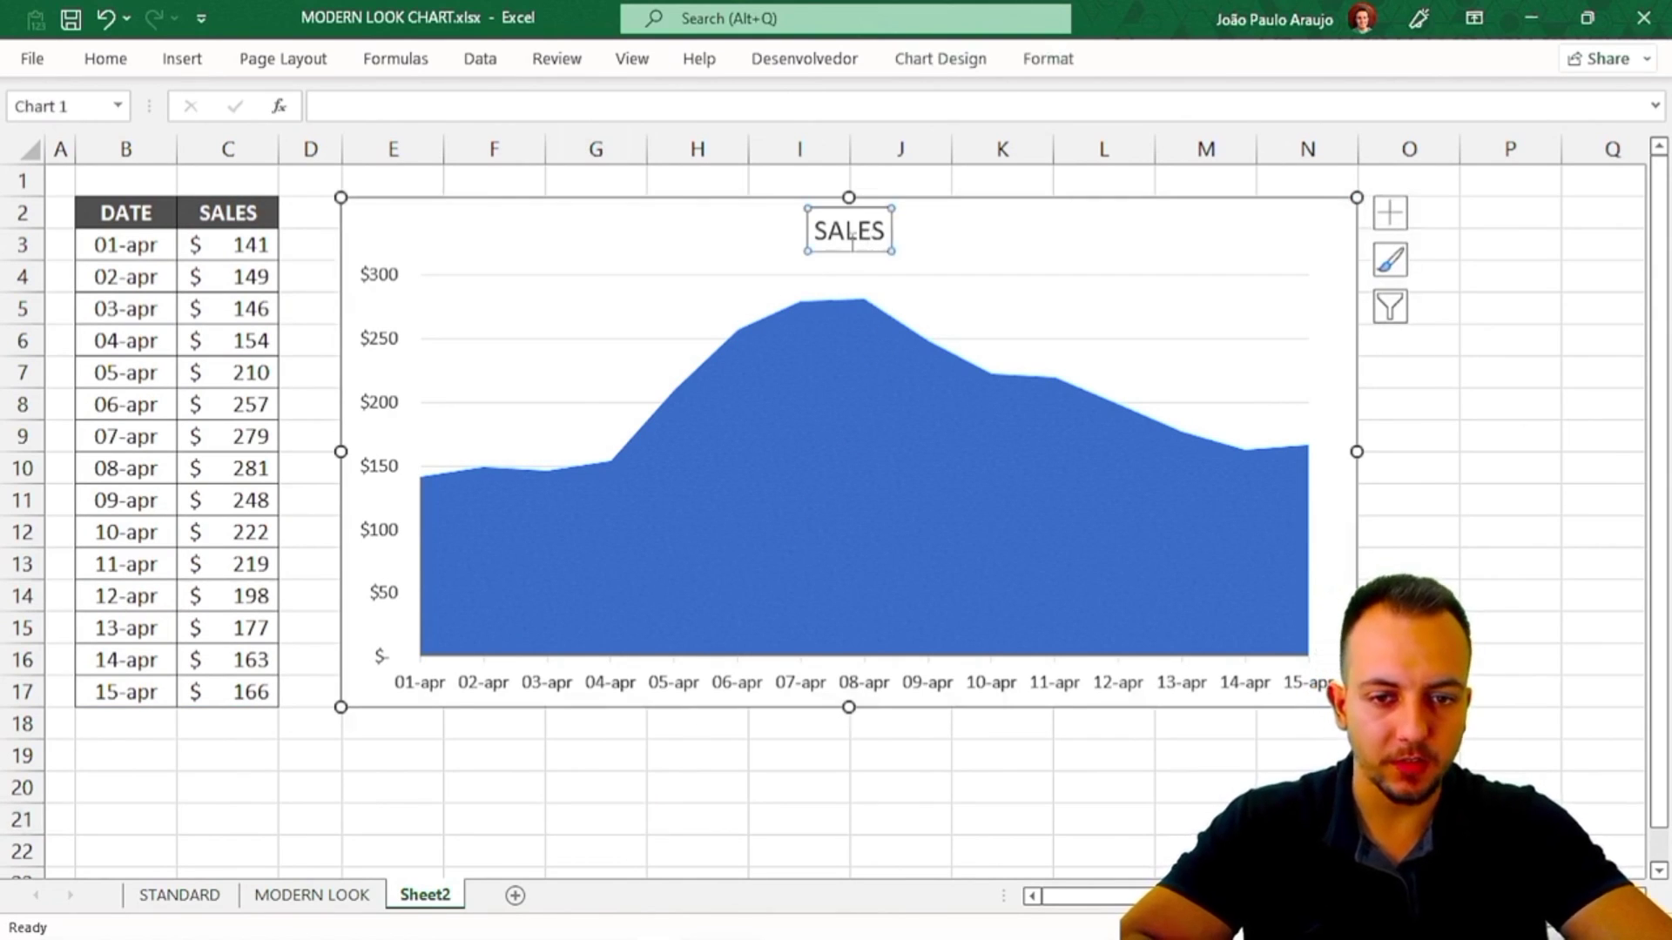
key(Delete)
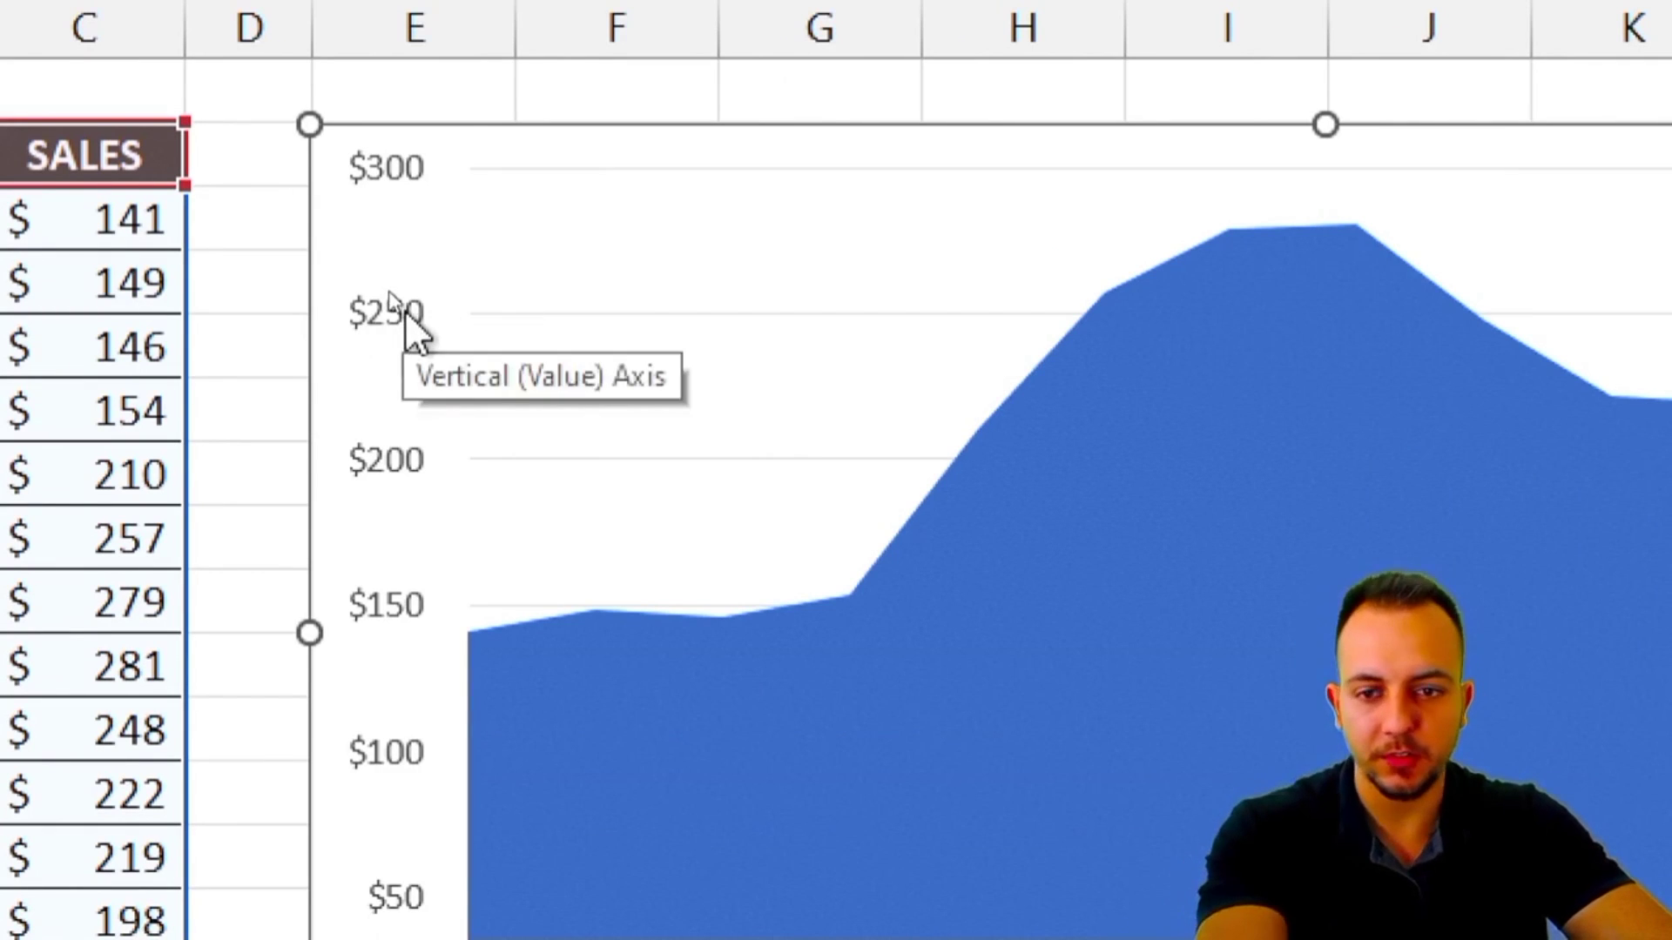
click(405, 310)
key(Delete)
click(493, 312)
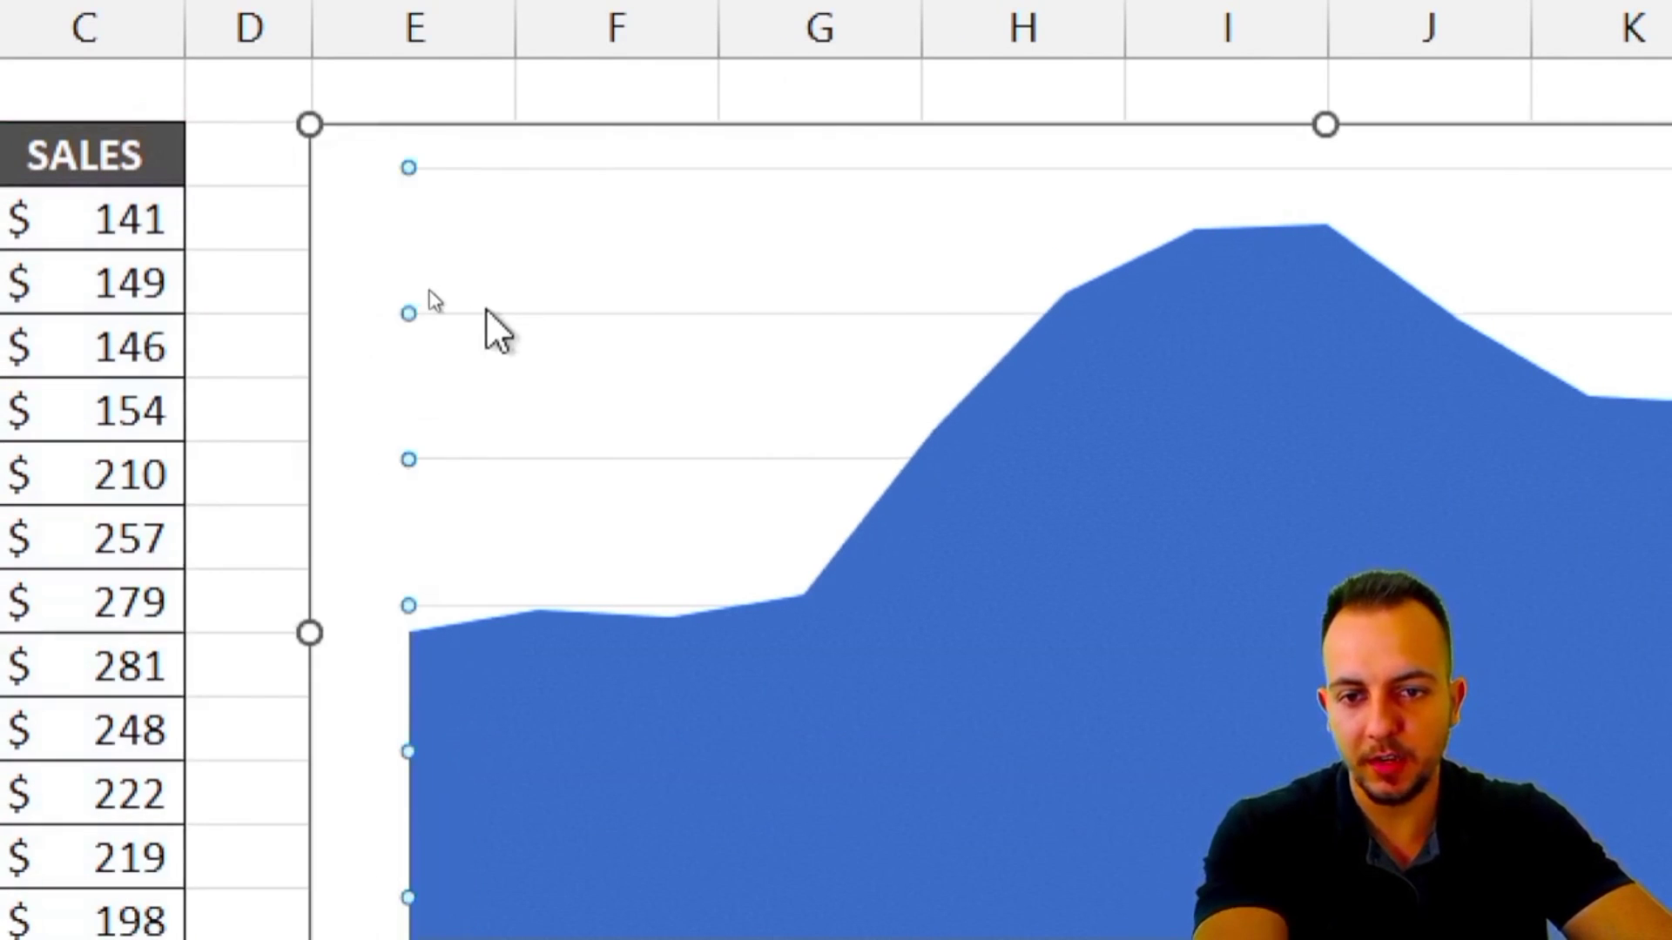
key(Delete)
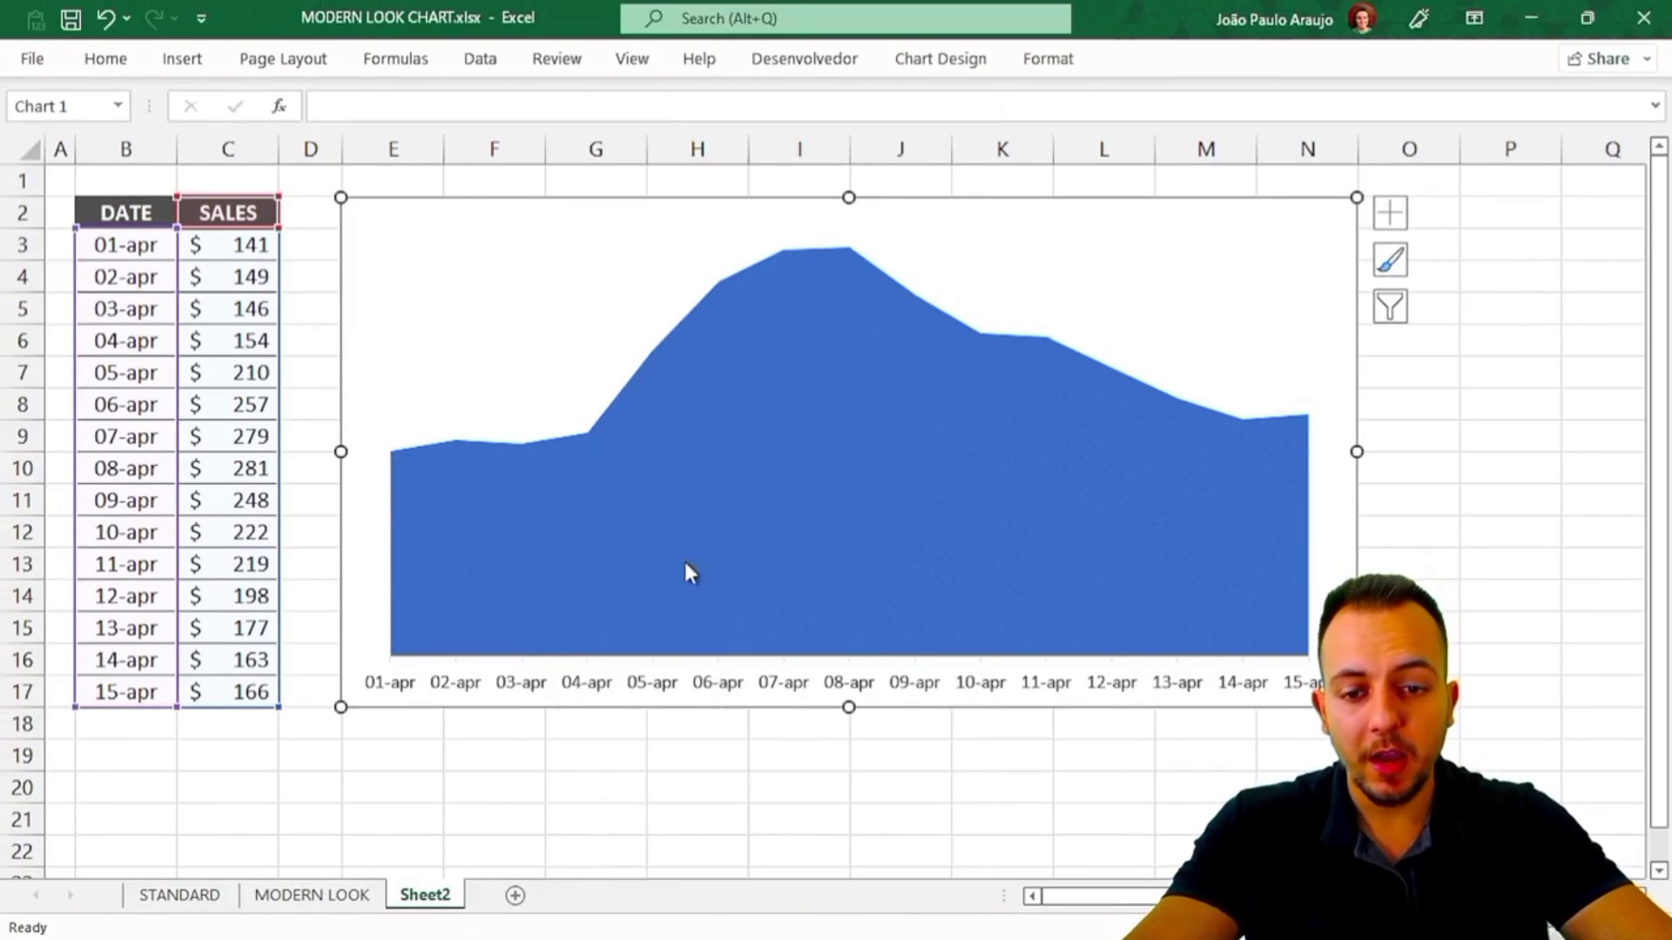
key(Escape)
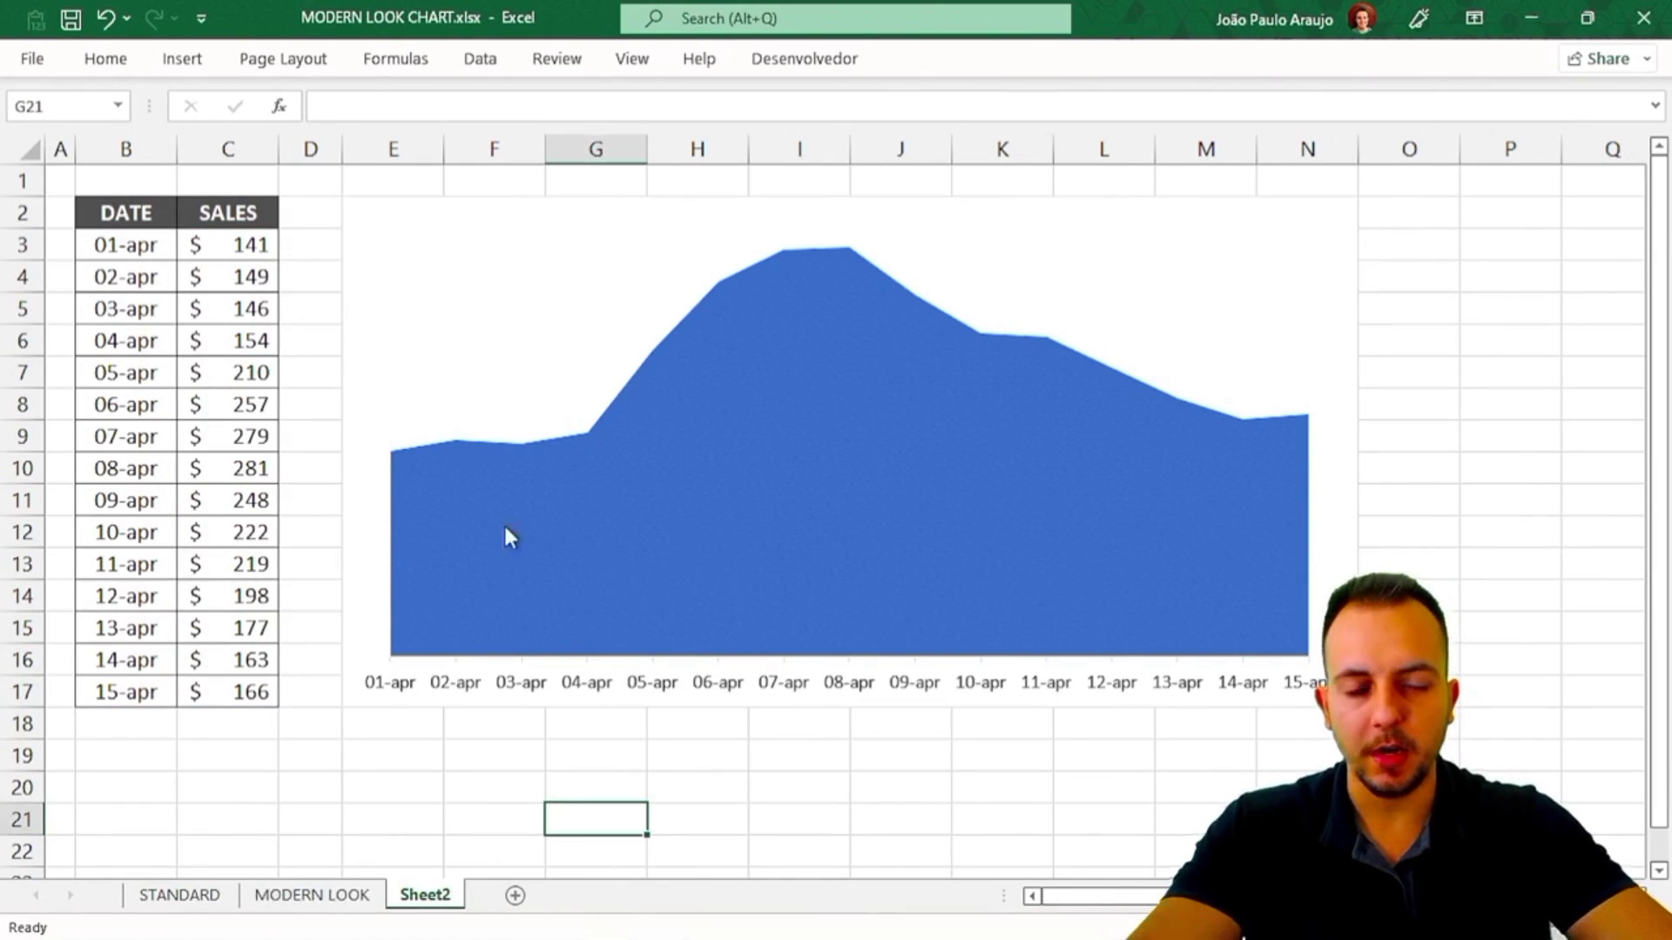
Give the area chart's background no fill and no outline.
click(348, 206)
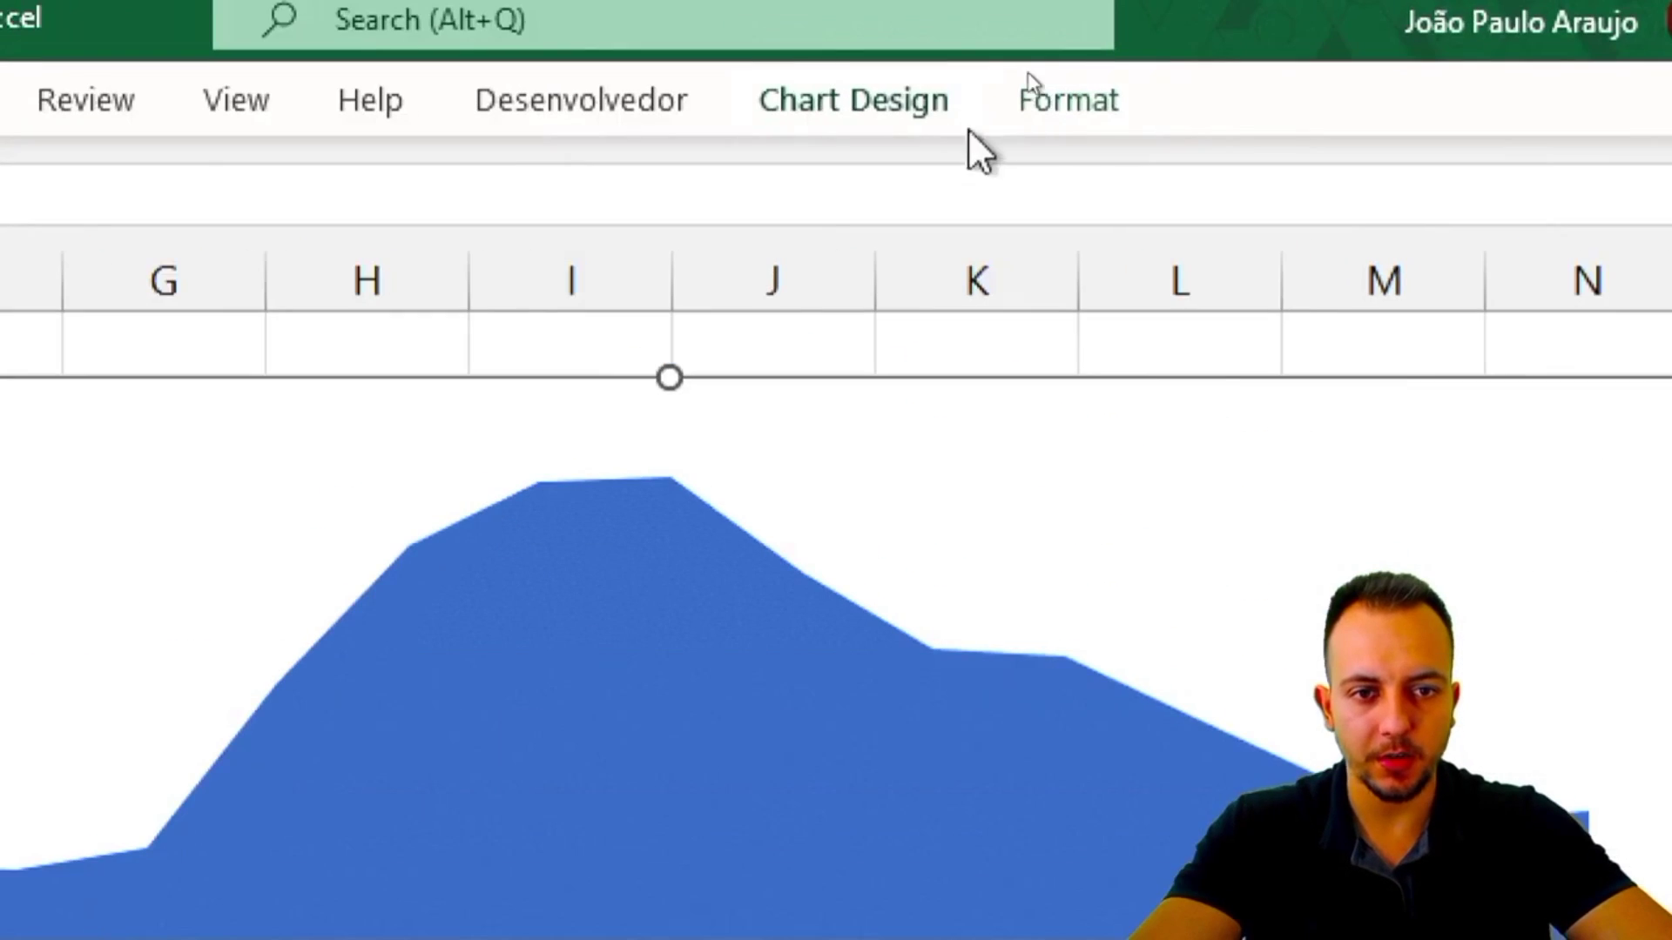
click(1048, 58)
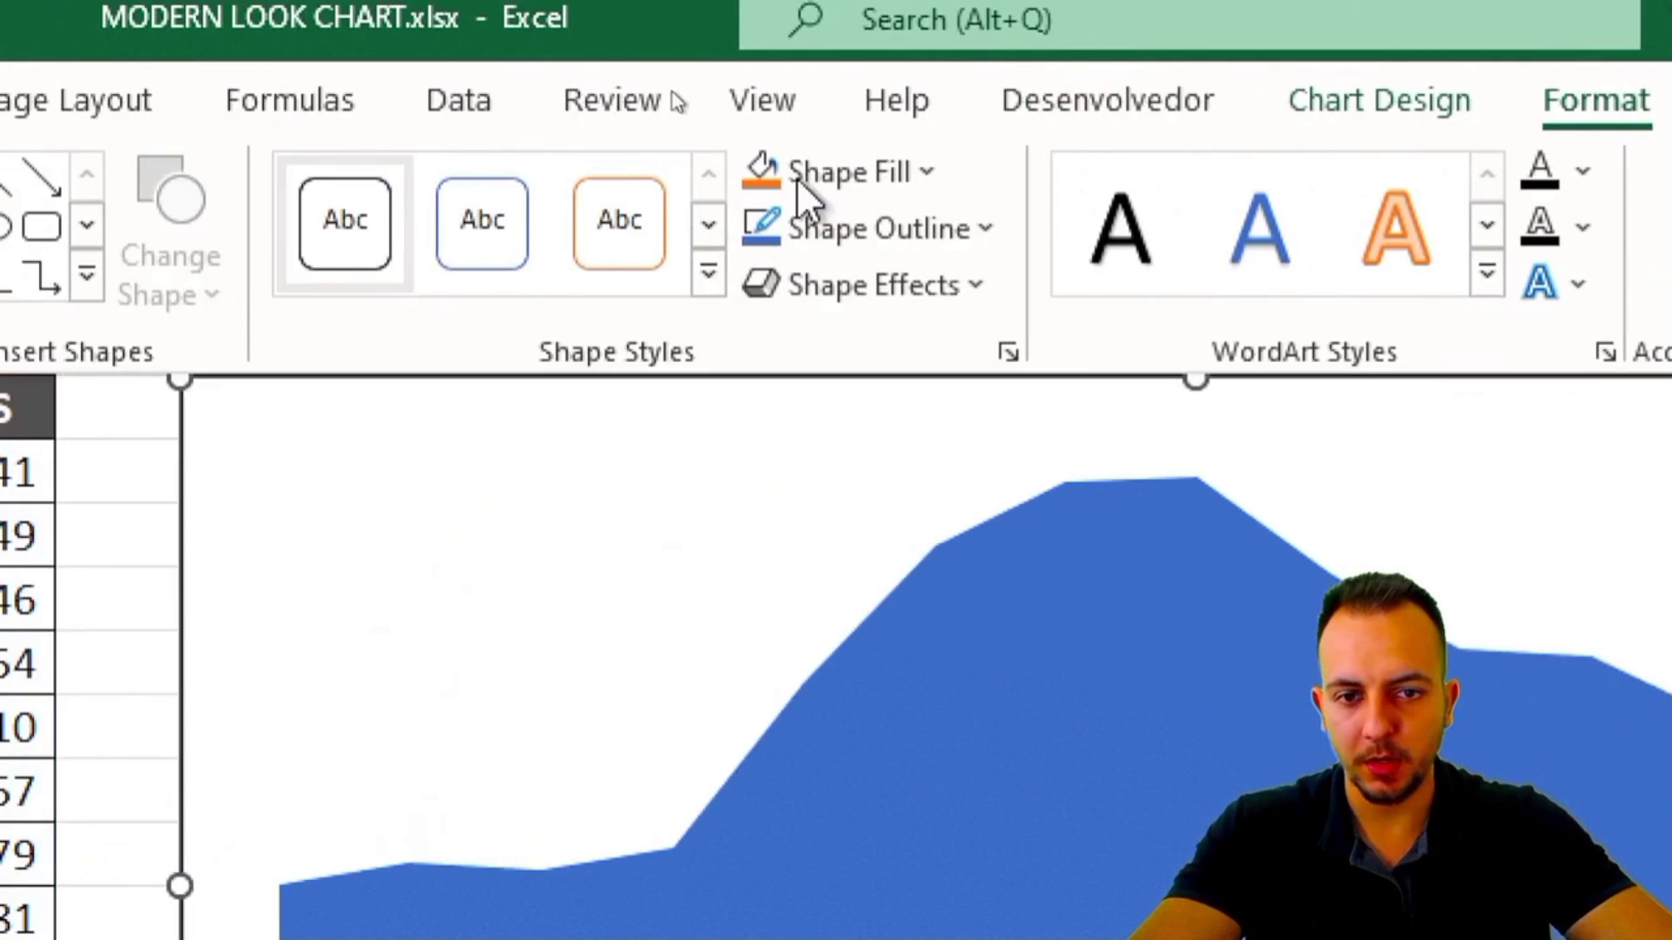
click(357, 179)
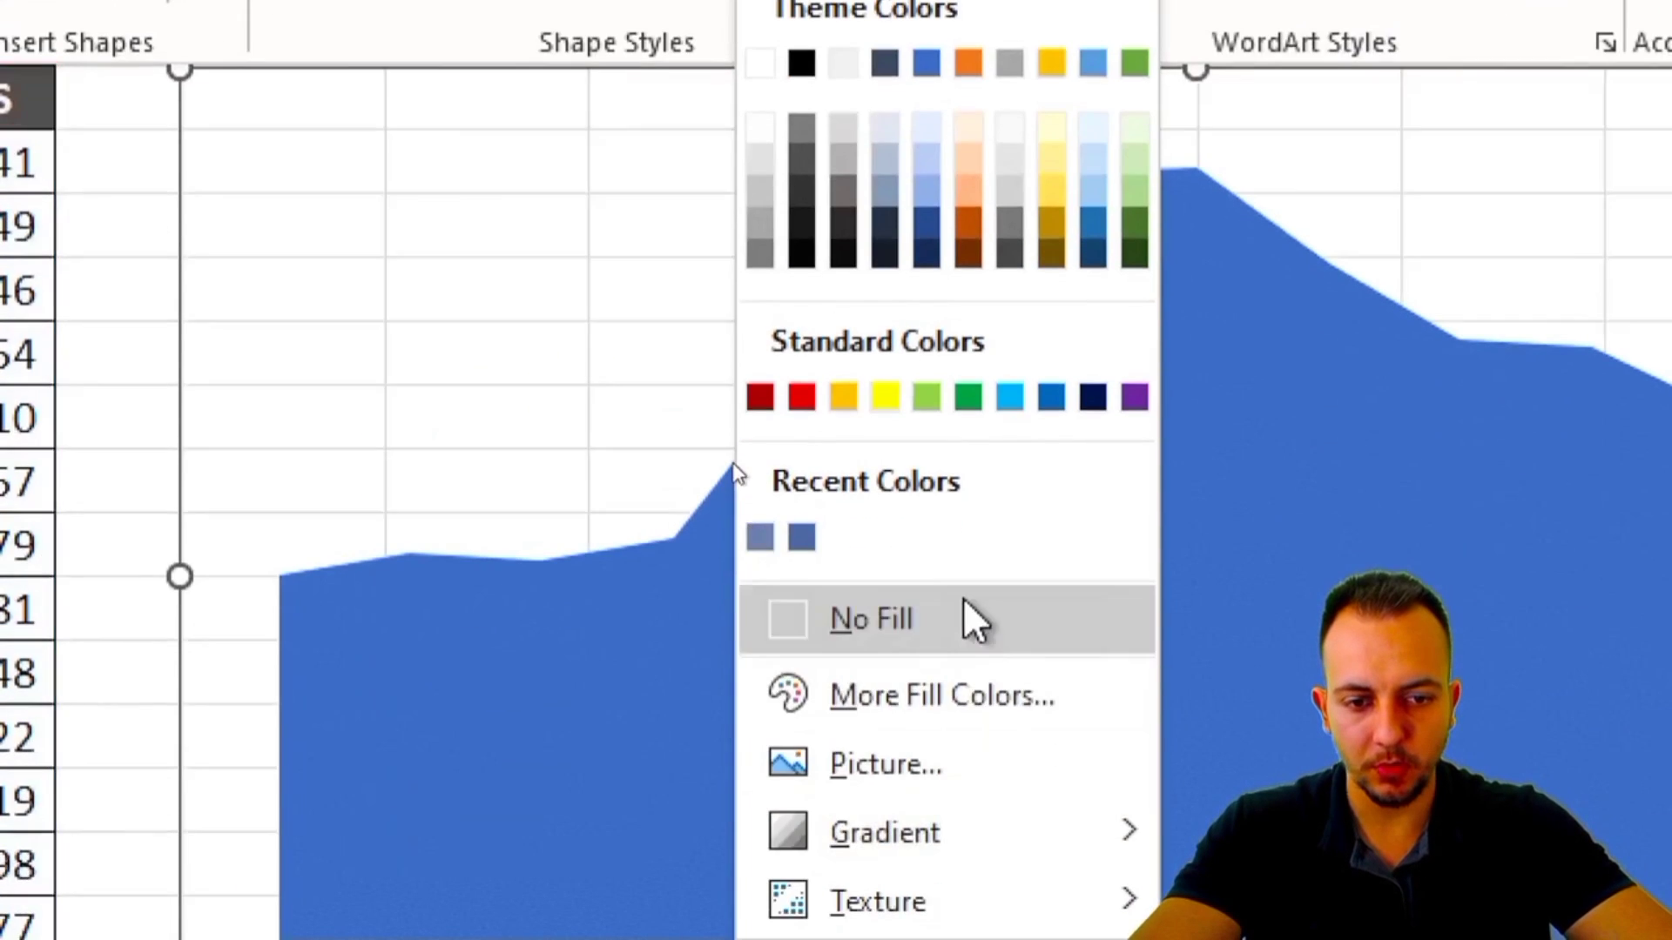
click(963, 641)
click(897, 261)
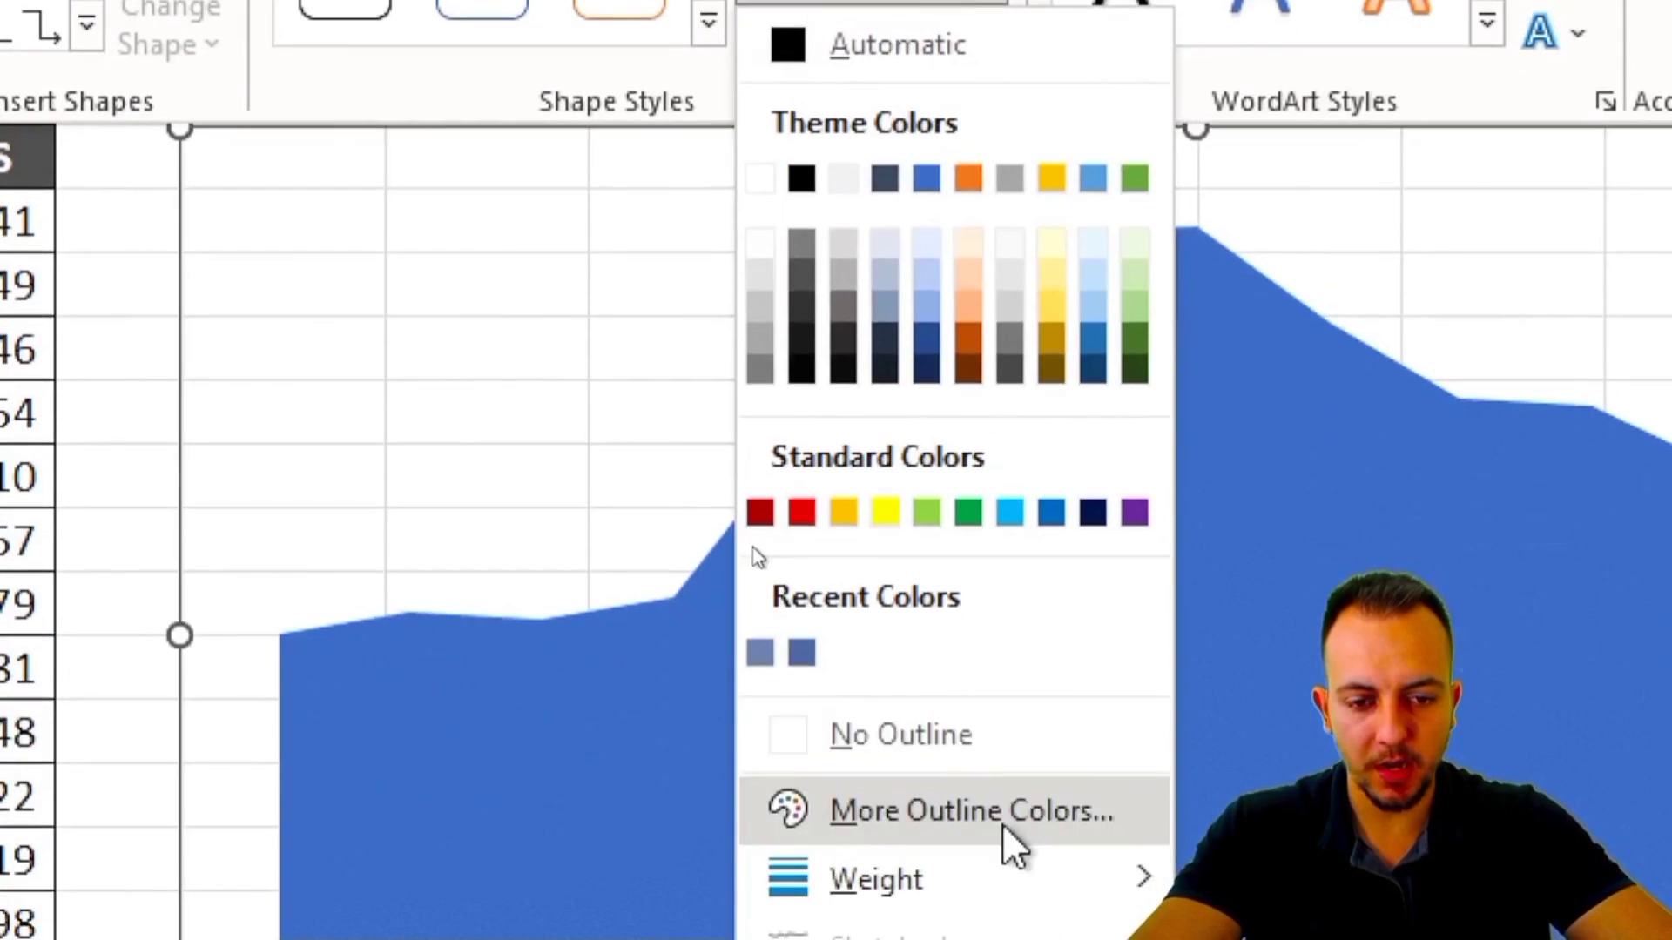
click(980, 939)
key(Escape)
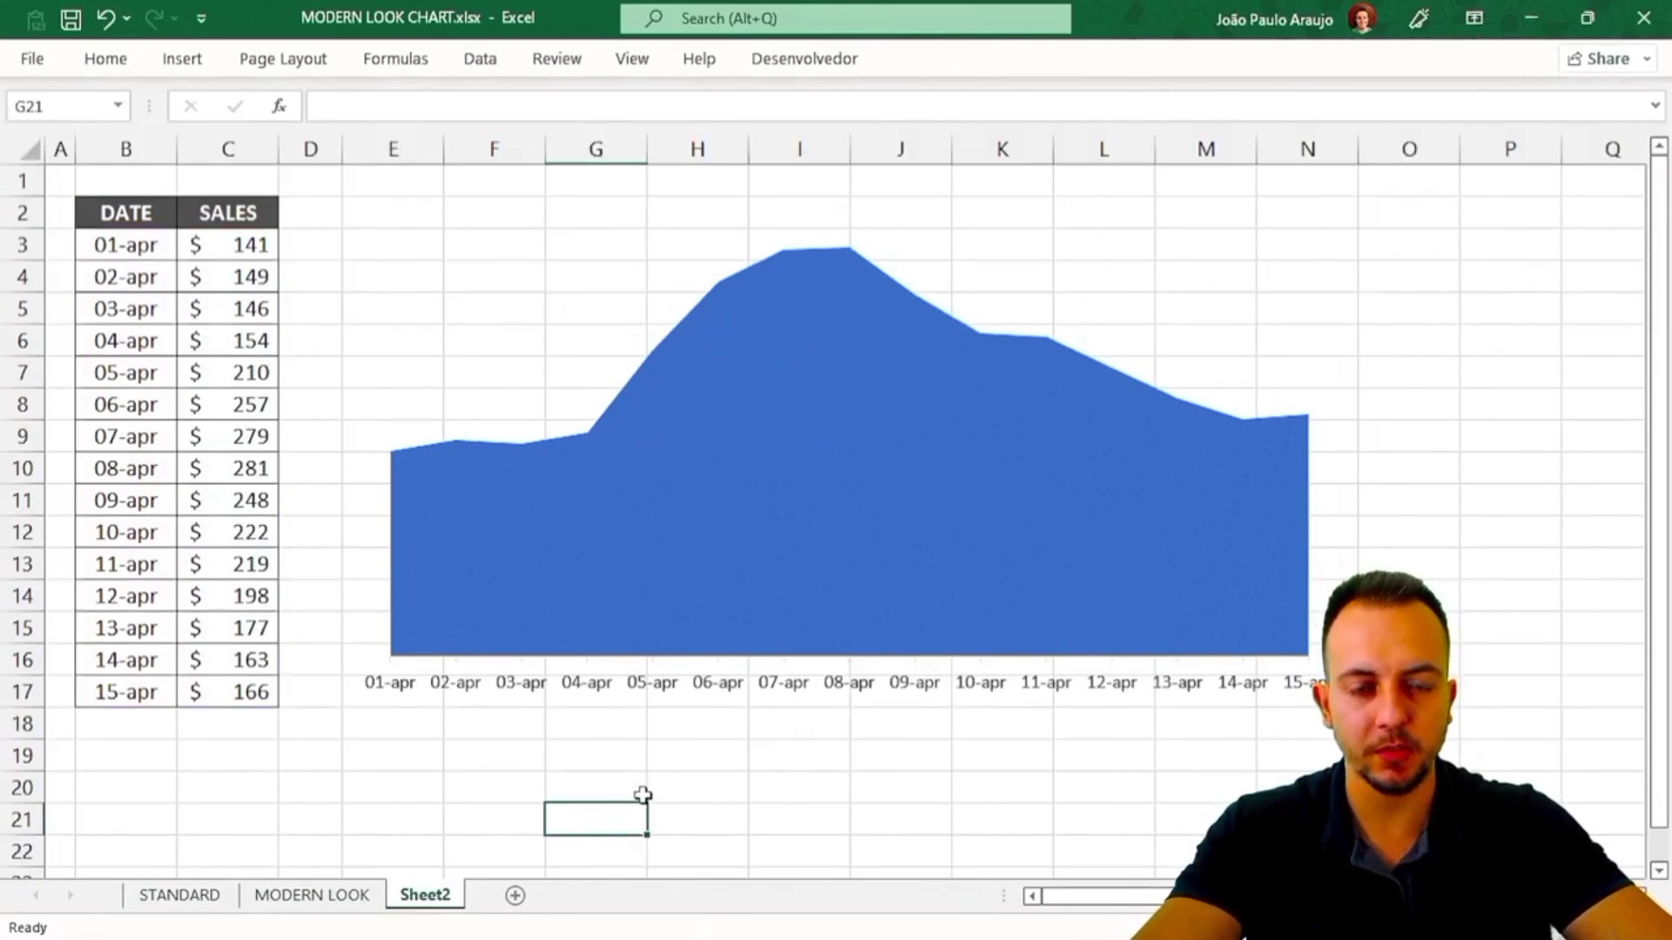
click(619, 708)
drag(593, 713, 388, 672)
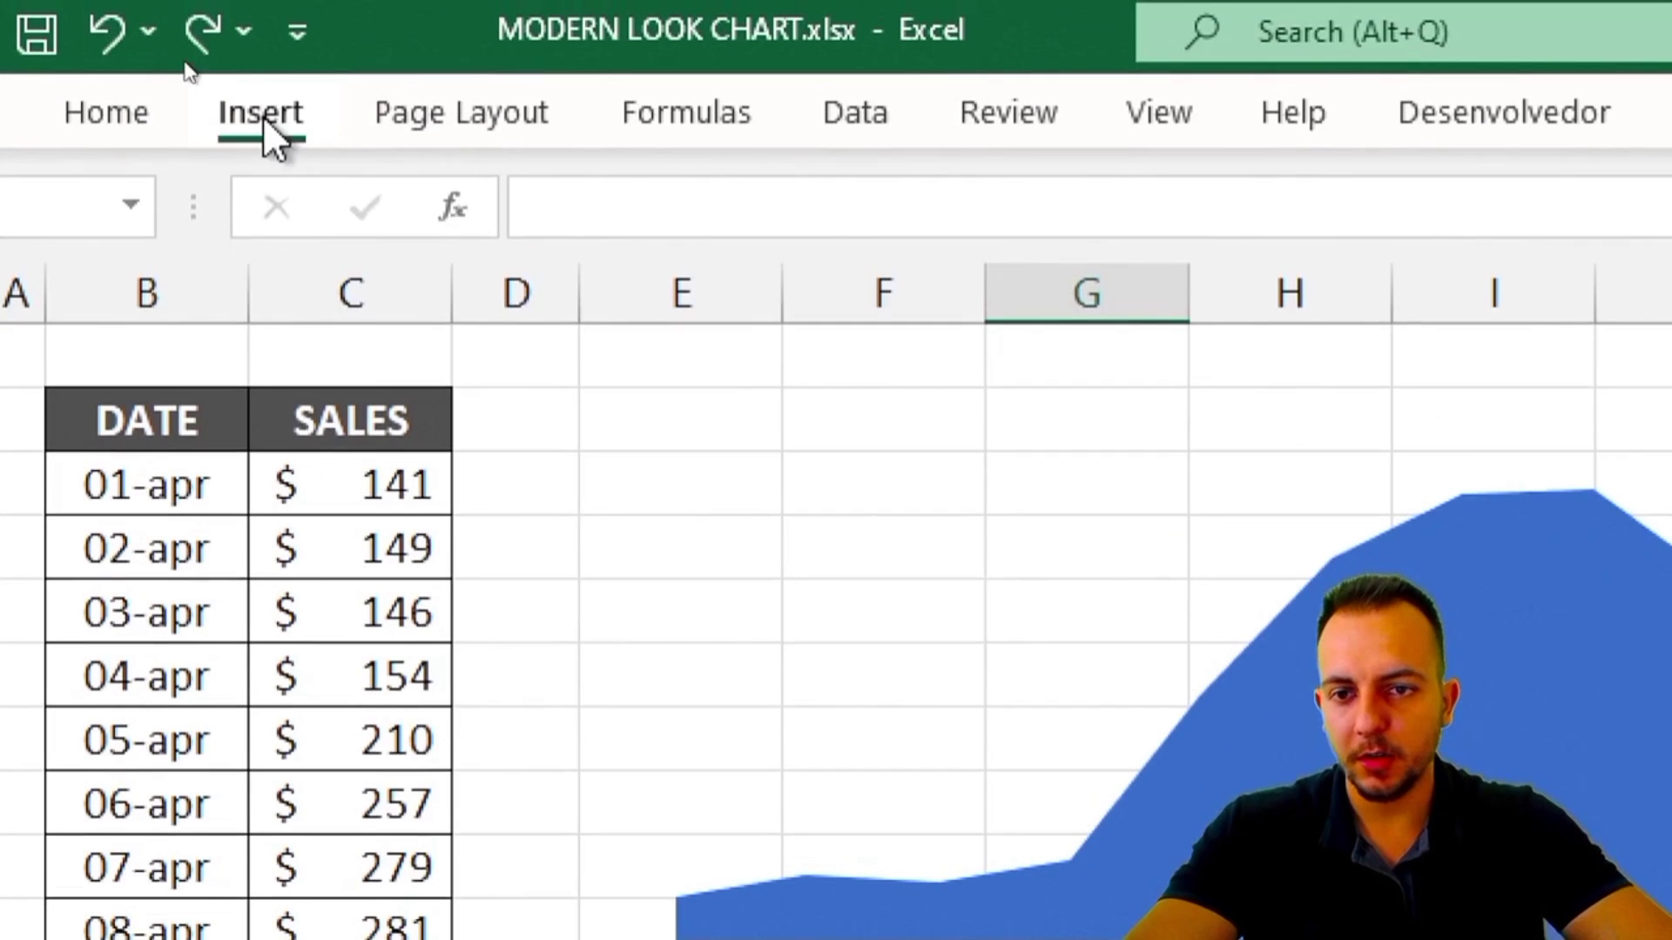
Draw a rounded rectangle about 17 cm by 9 cm over the chart, from E2 to N18, and reduce its corner rounding.
click(186, 60)
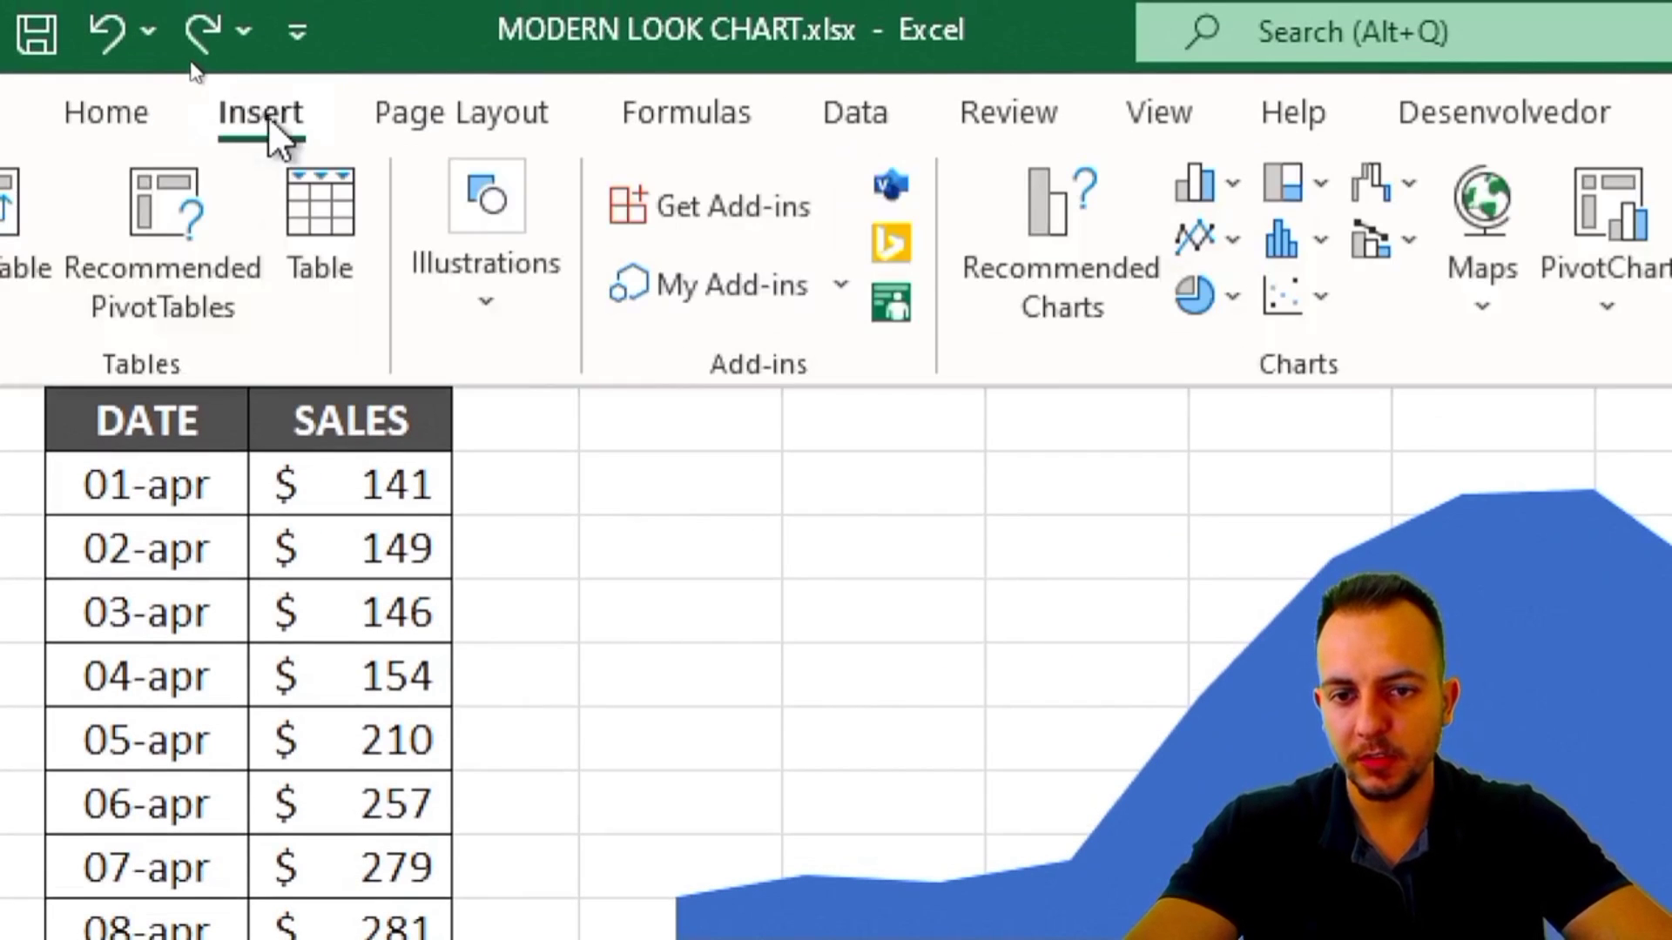
click(492, 270)
click(595, 513)
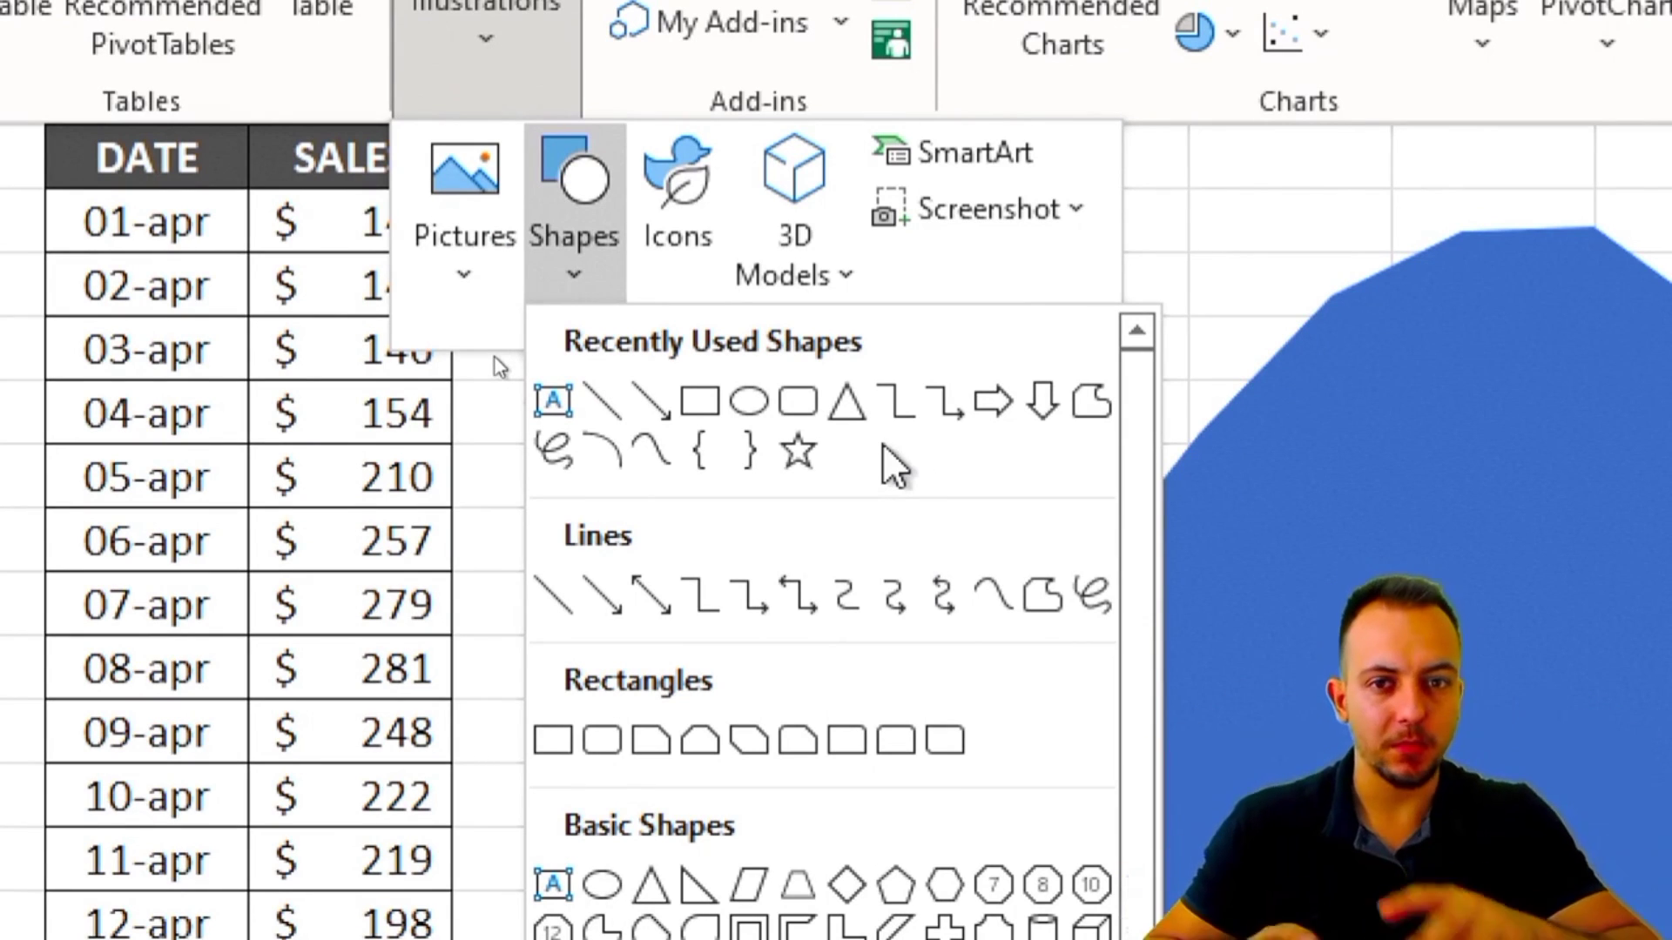
click(787, 409)
drag(582, 186, 1397, 755)
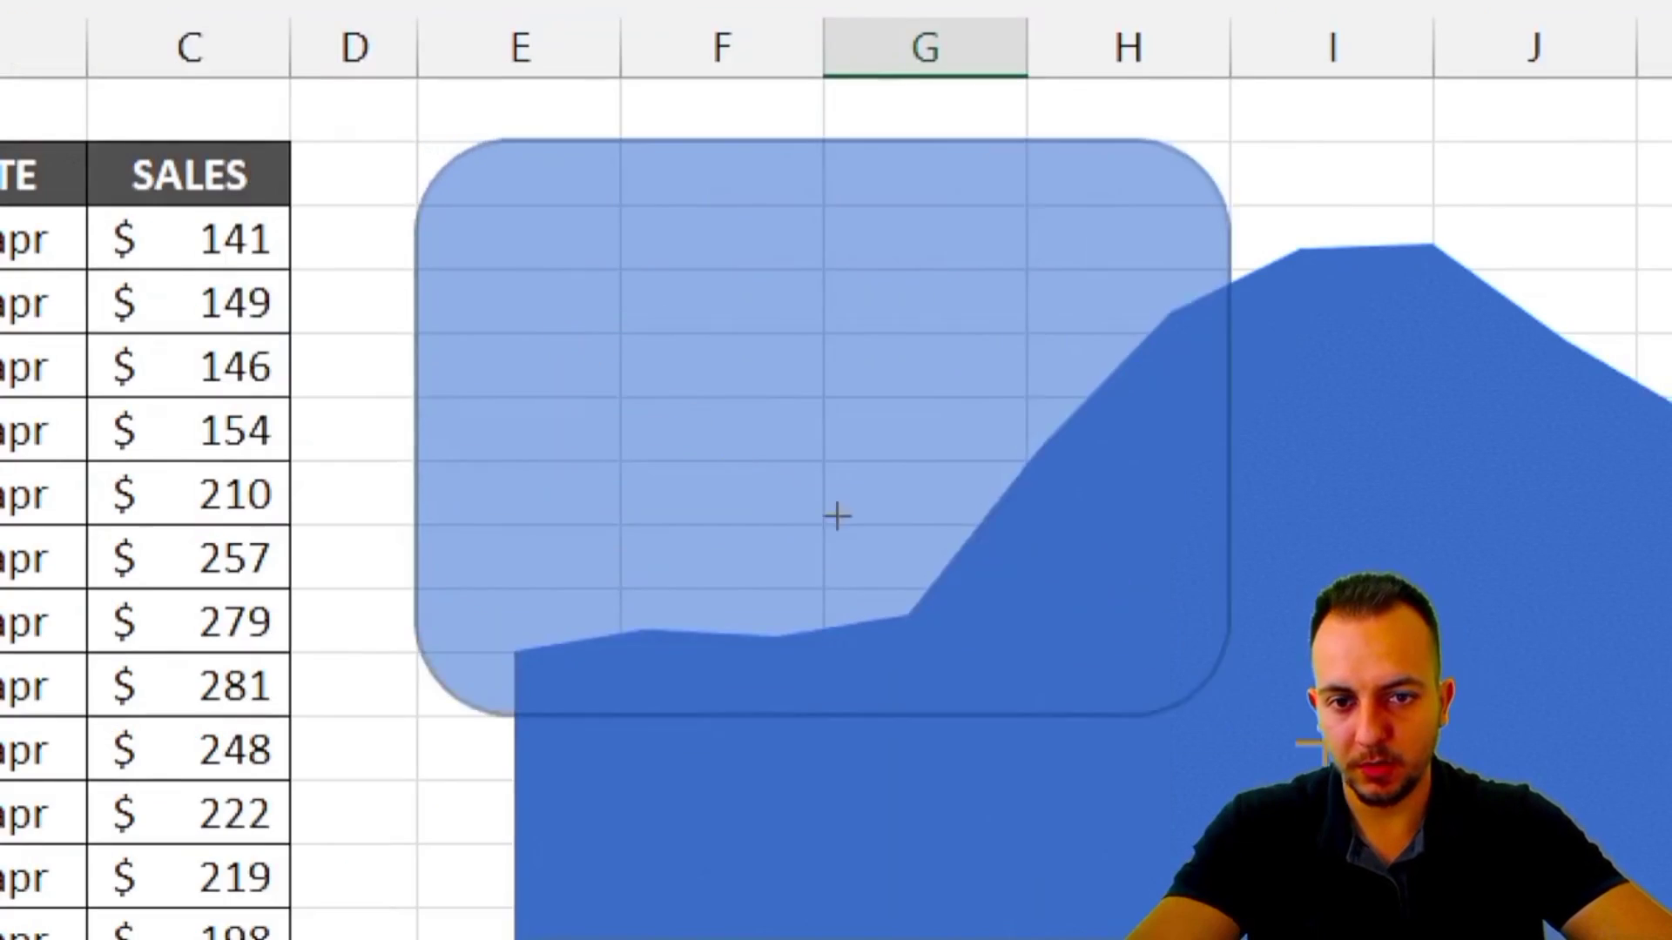
mouse_move(1470, 828)
mouse_down()
mouse_move(1460, 770)
mouse_move(1671, 827)
mouse_move(1490, 821)
mouse_up()
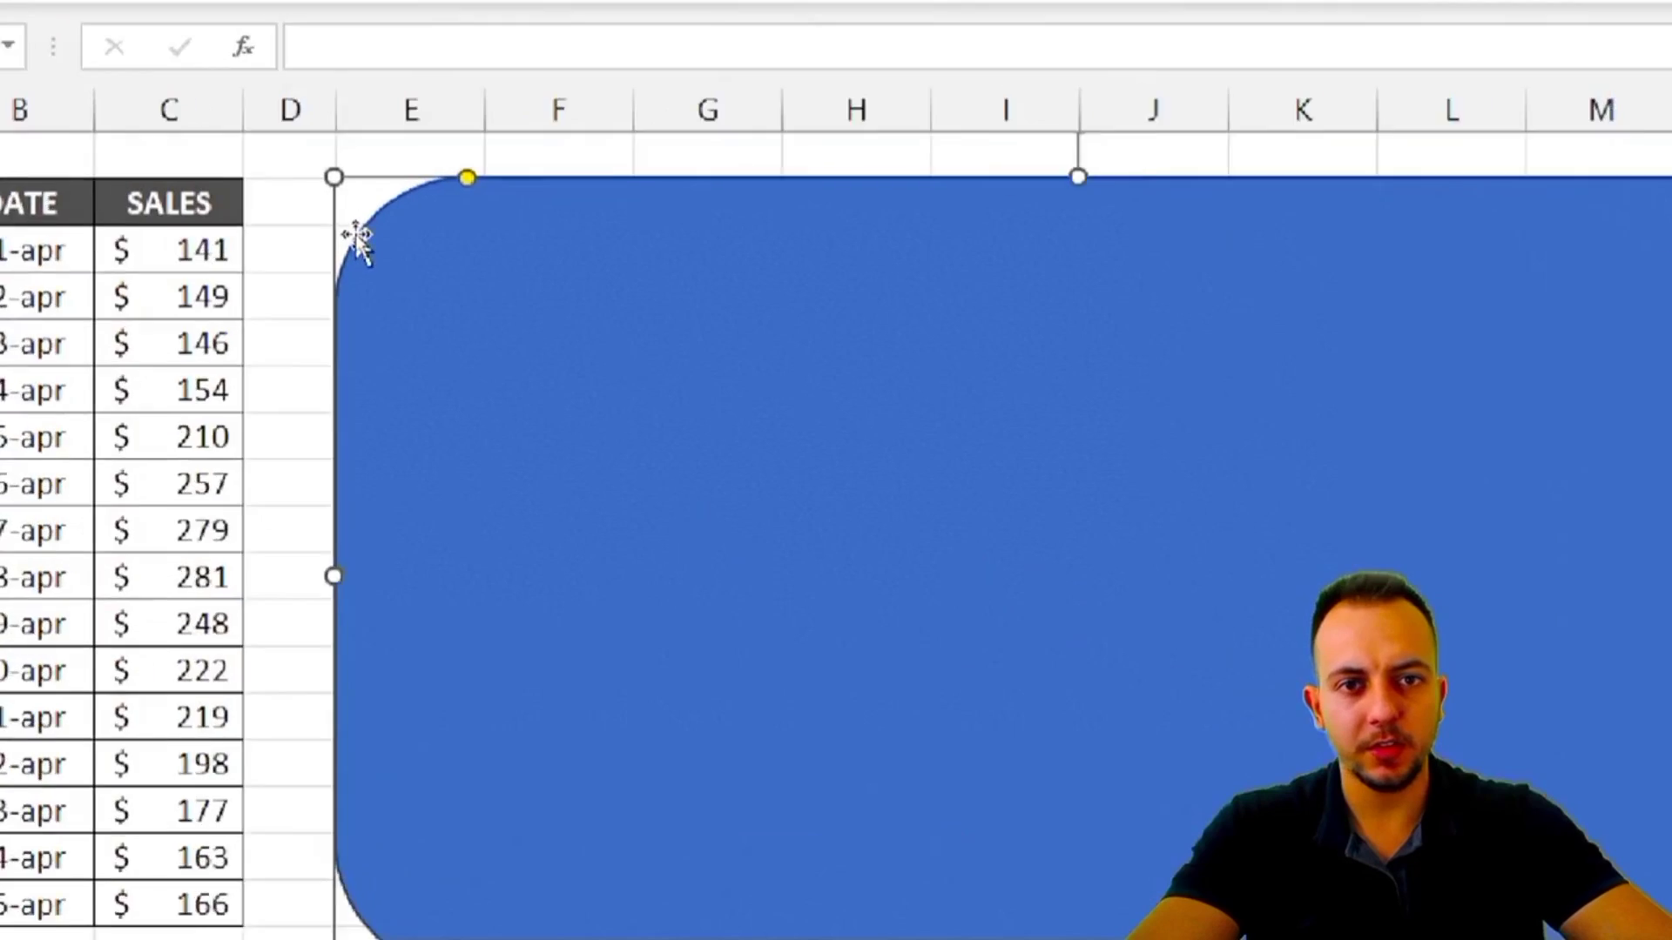
drag(505, 165, 300, 335)
drag(306, 321, 327, 321)
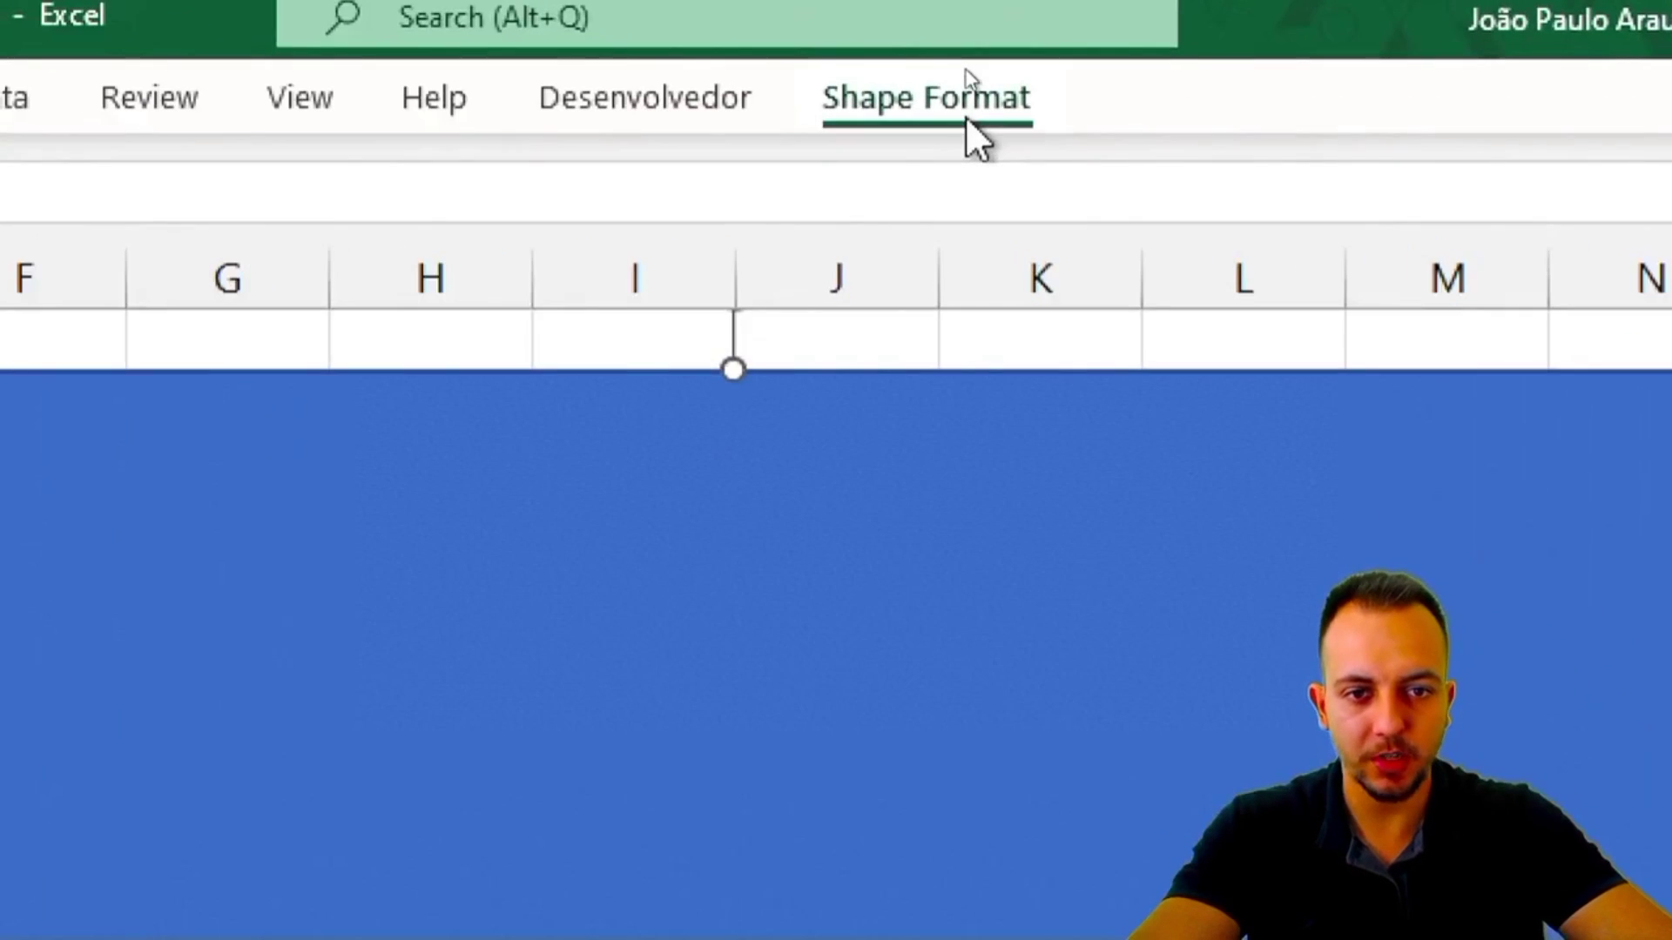
Remove the rounded rectangle's outline and give it a shadow effect.
click(966, 87)
click(536, 173)
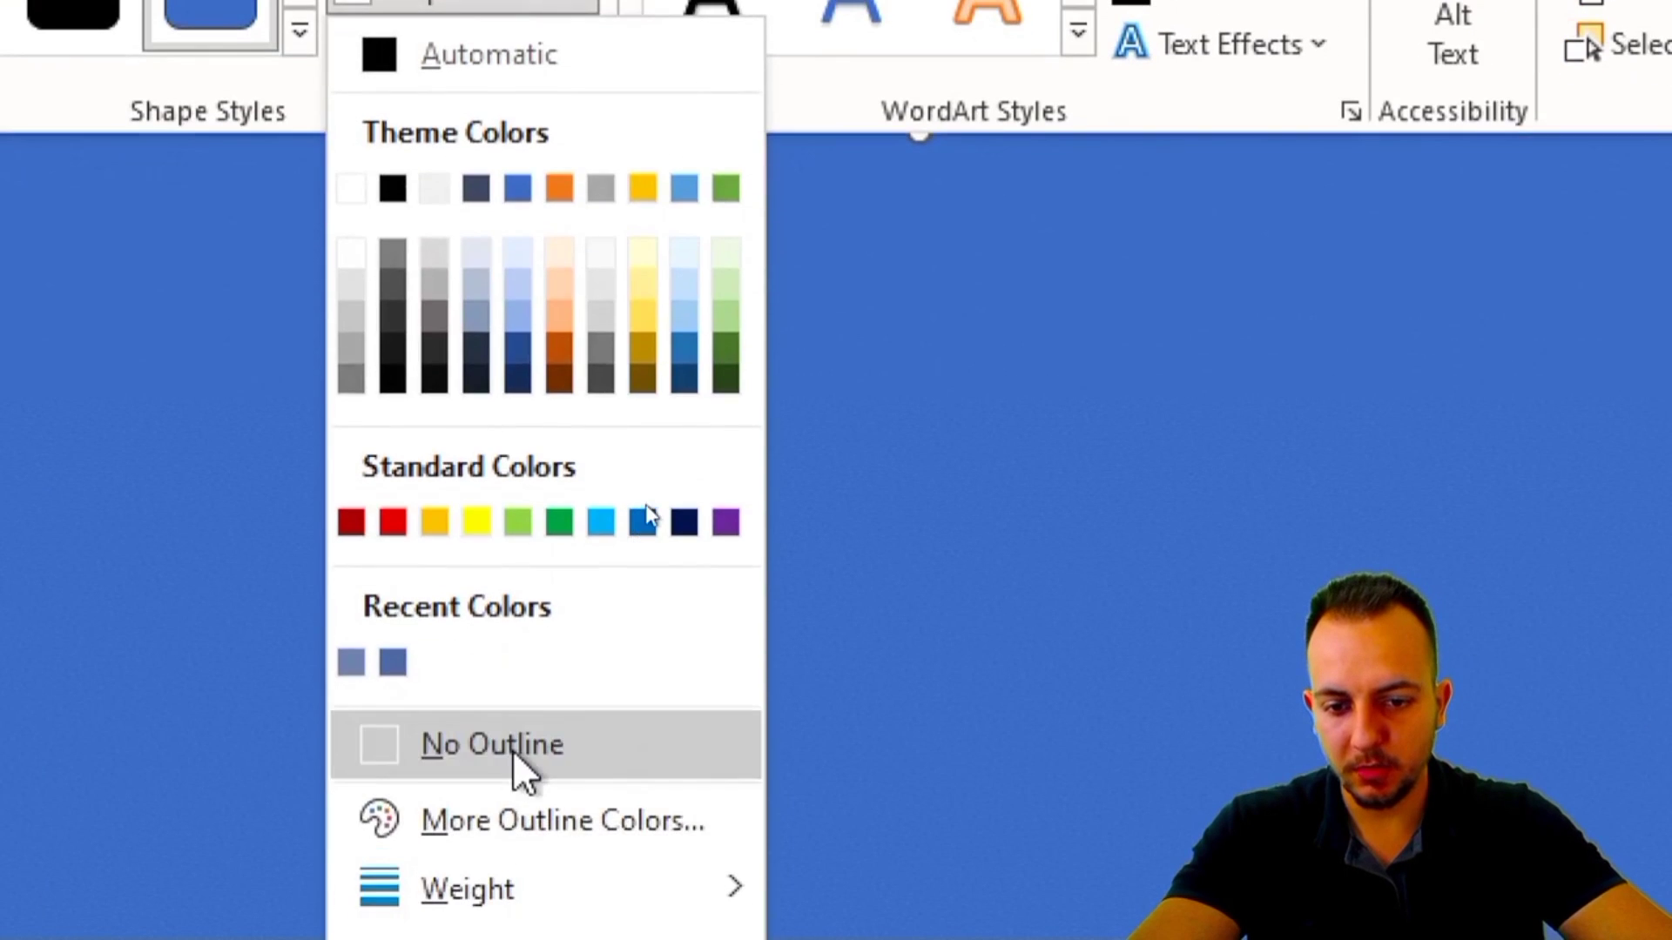
click(514, 747)
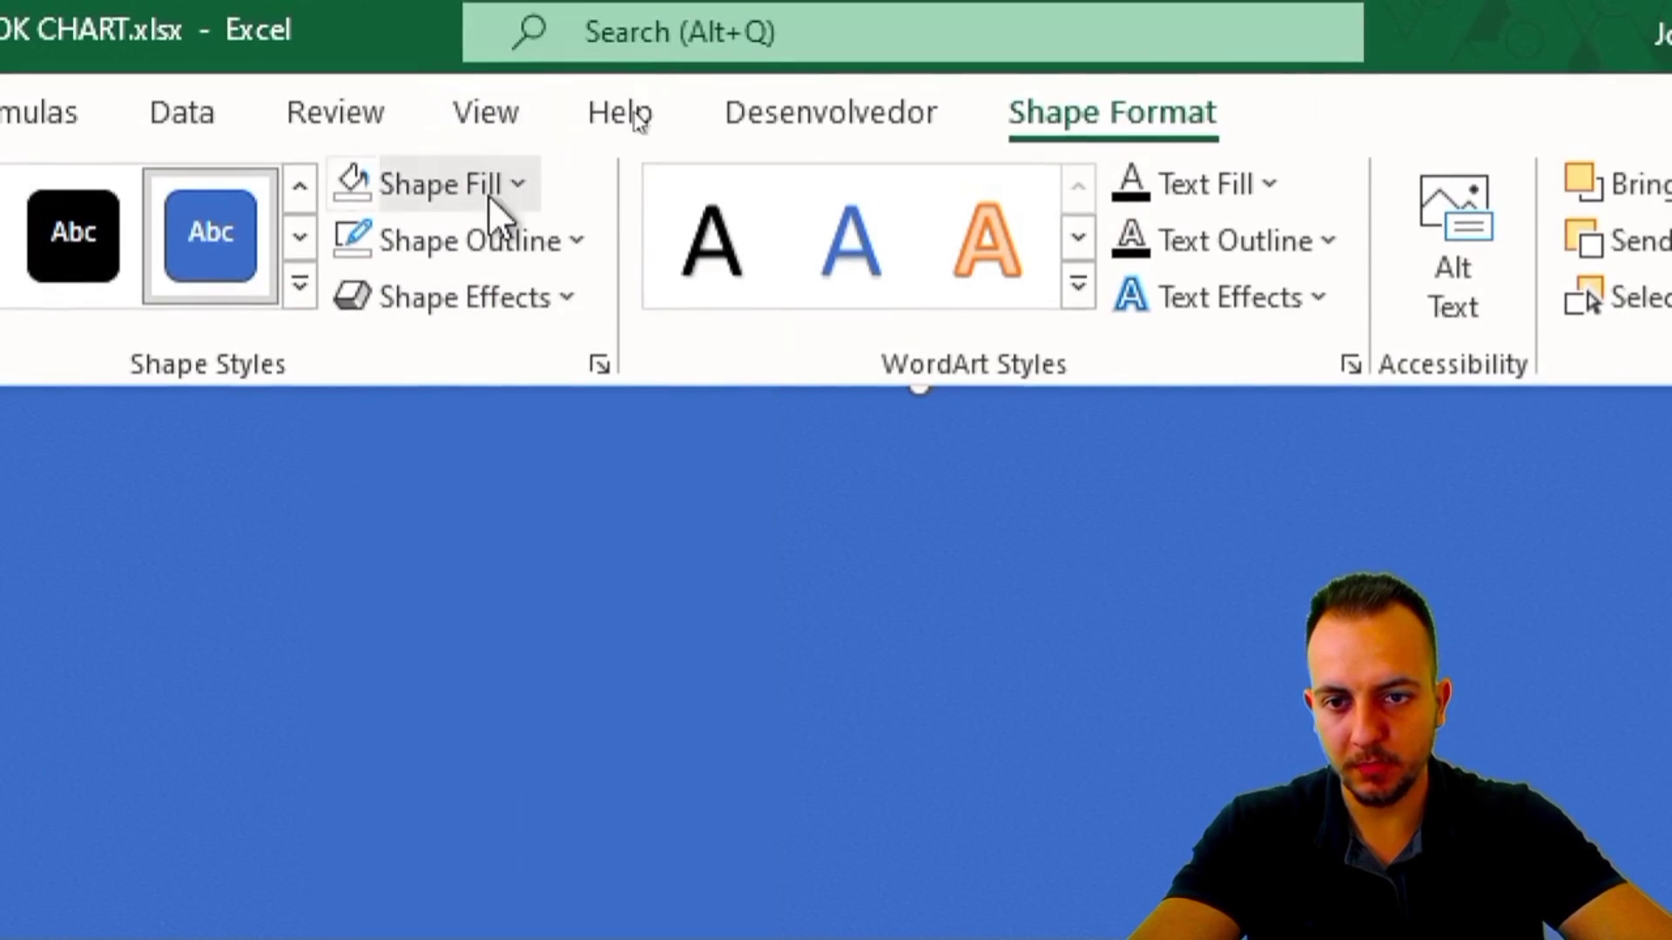
click(490, 297)
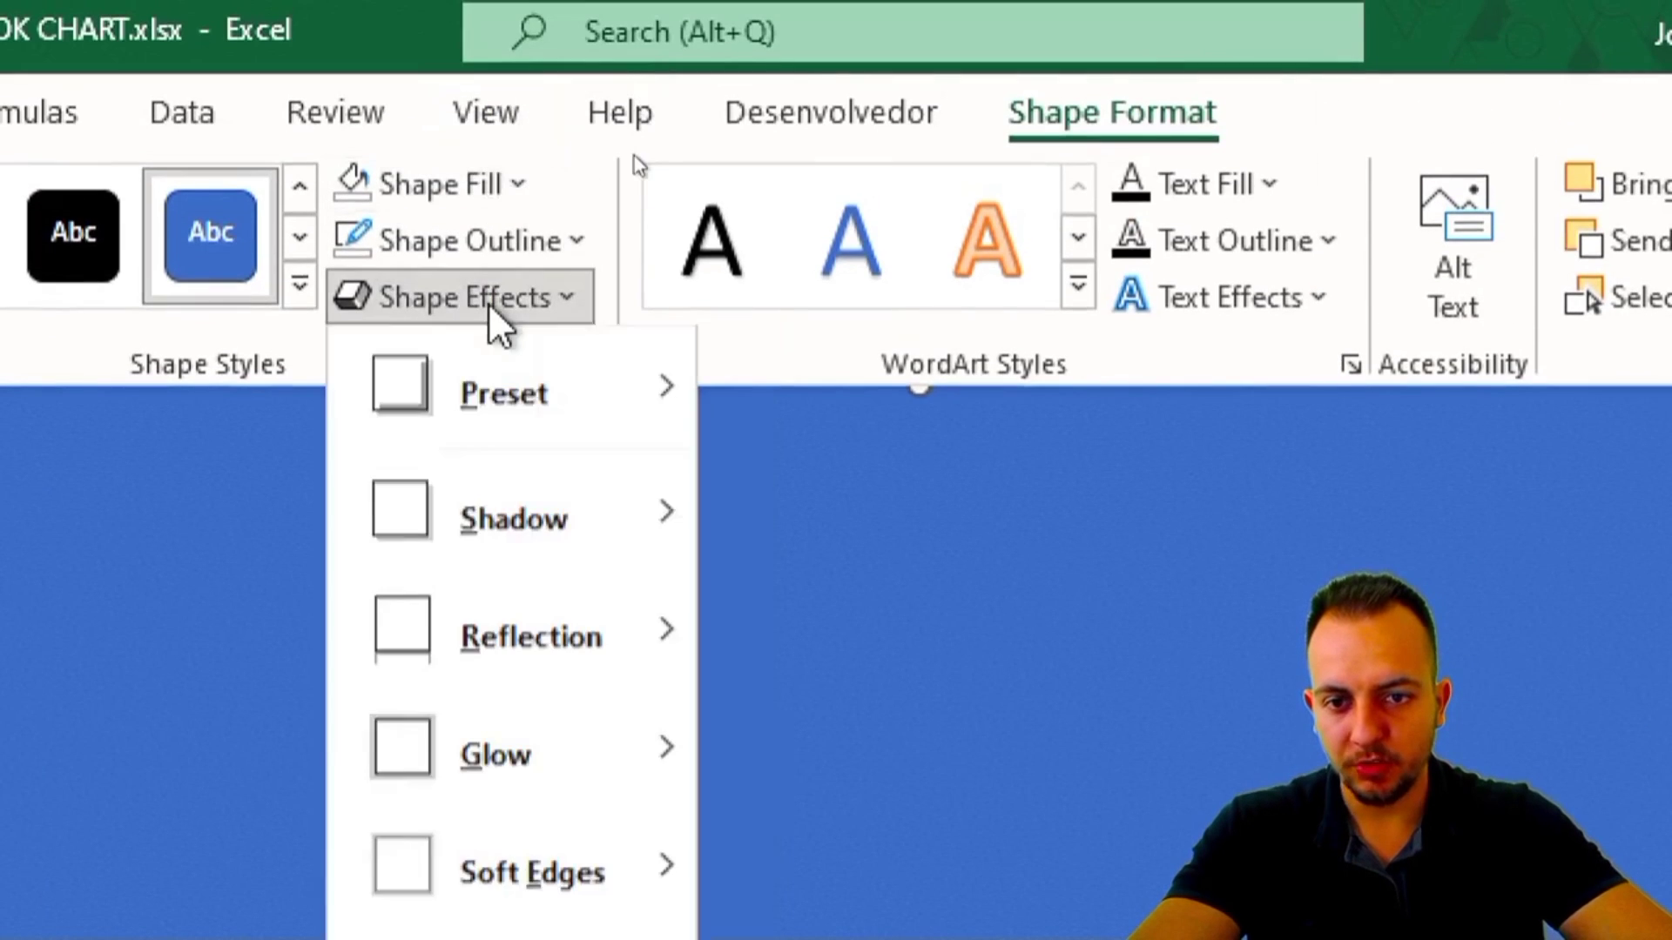
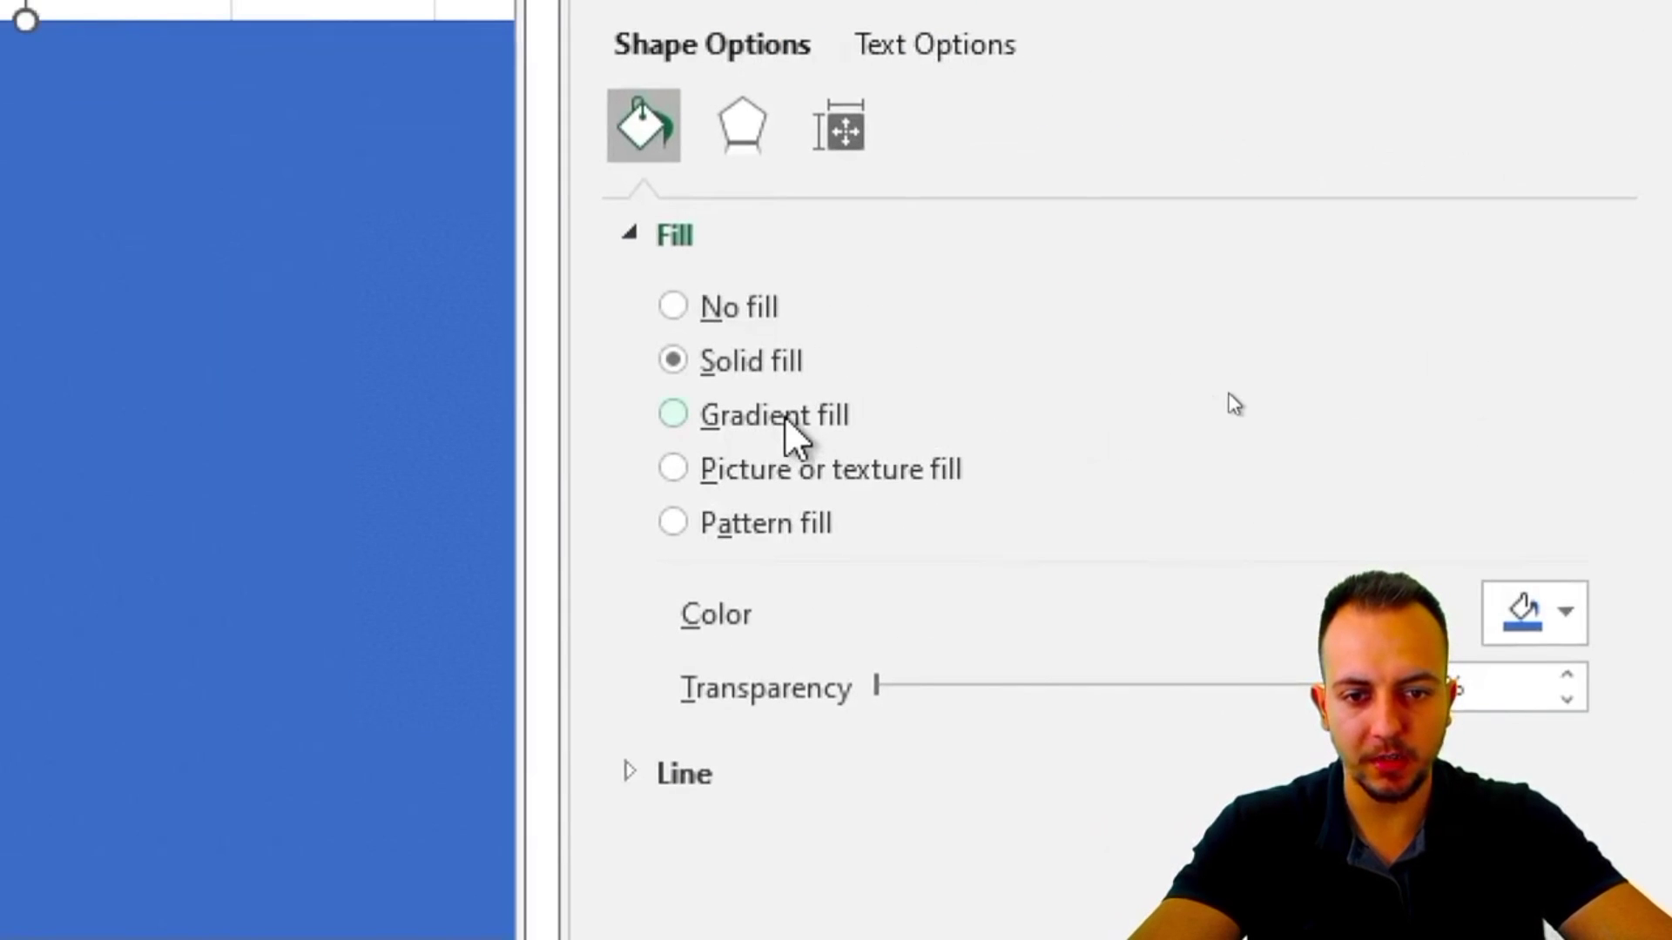
Apply a gradient fill to the rectangle, reduced to three stops positioned at 0%, 50% and 100%.
click(795, 436)
scroll(1611, 661, down, 1)
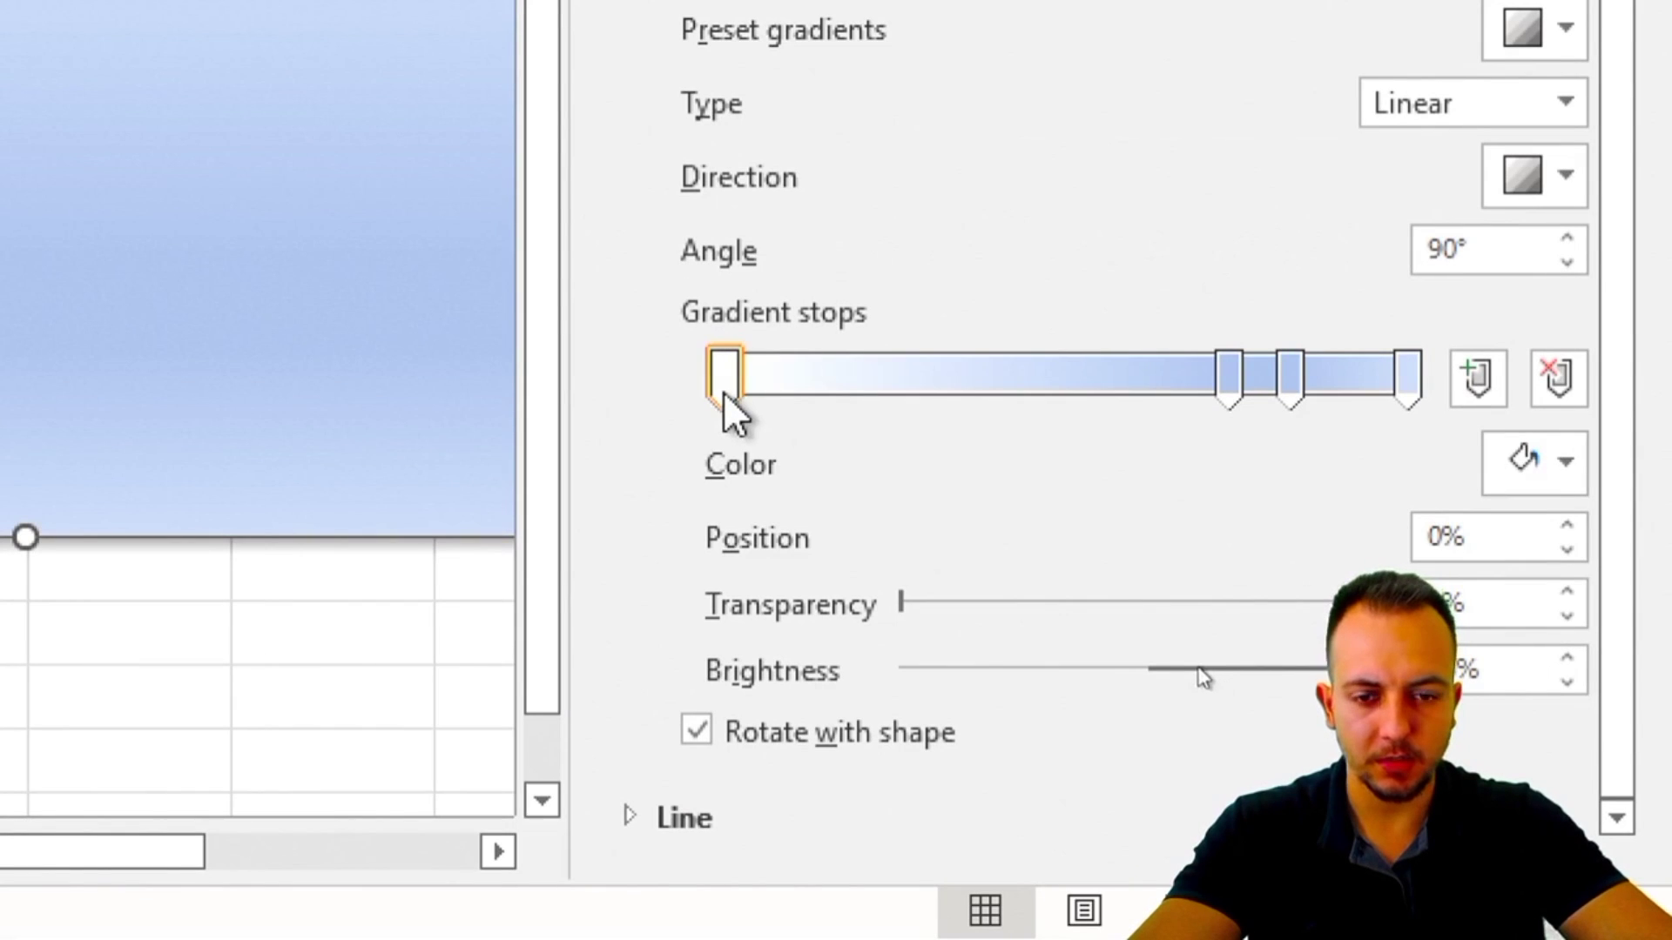
click(1556, 370)
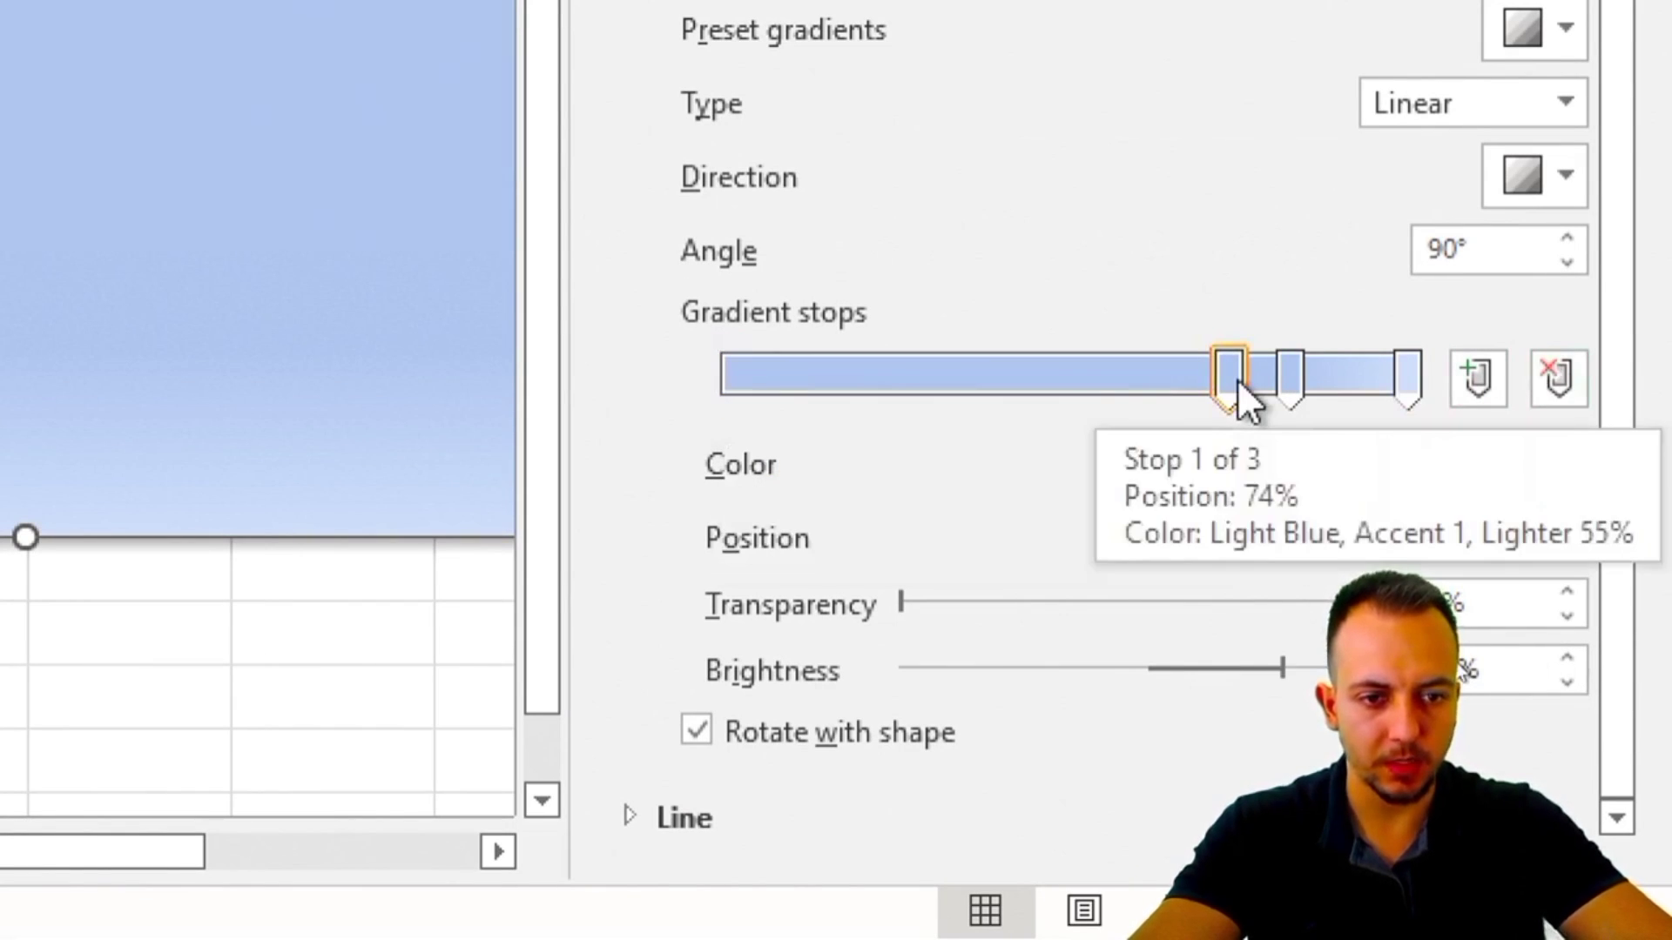
drag(1242, 399, 671, 418)
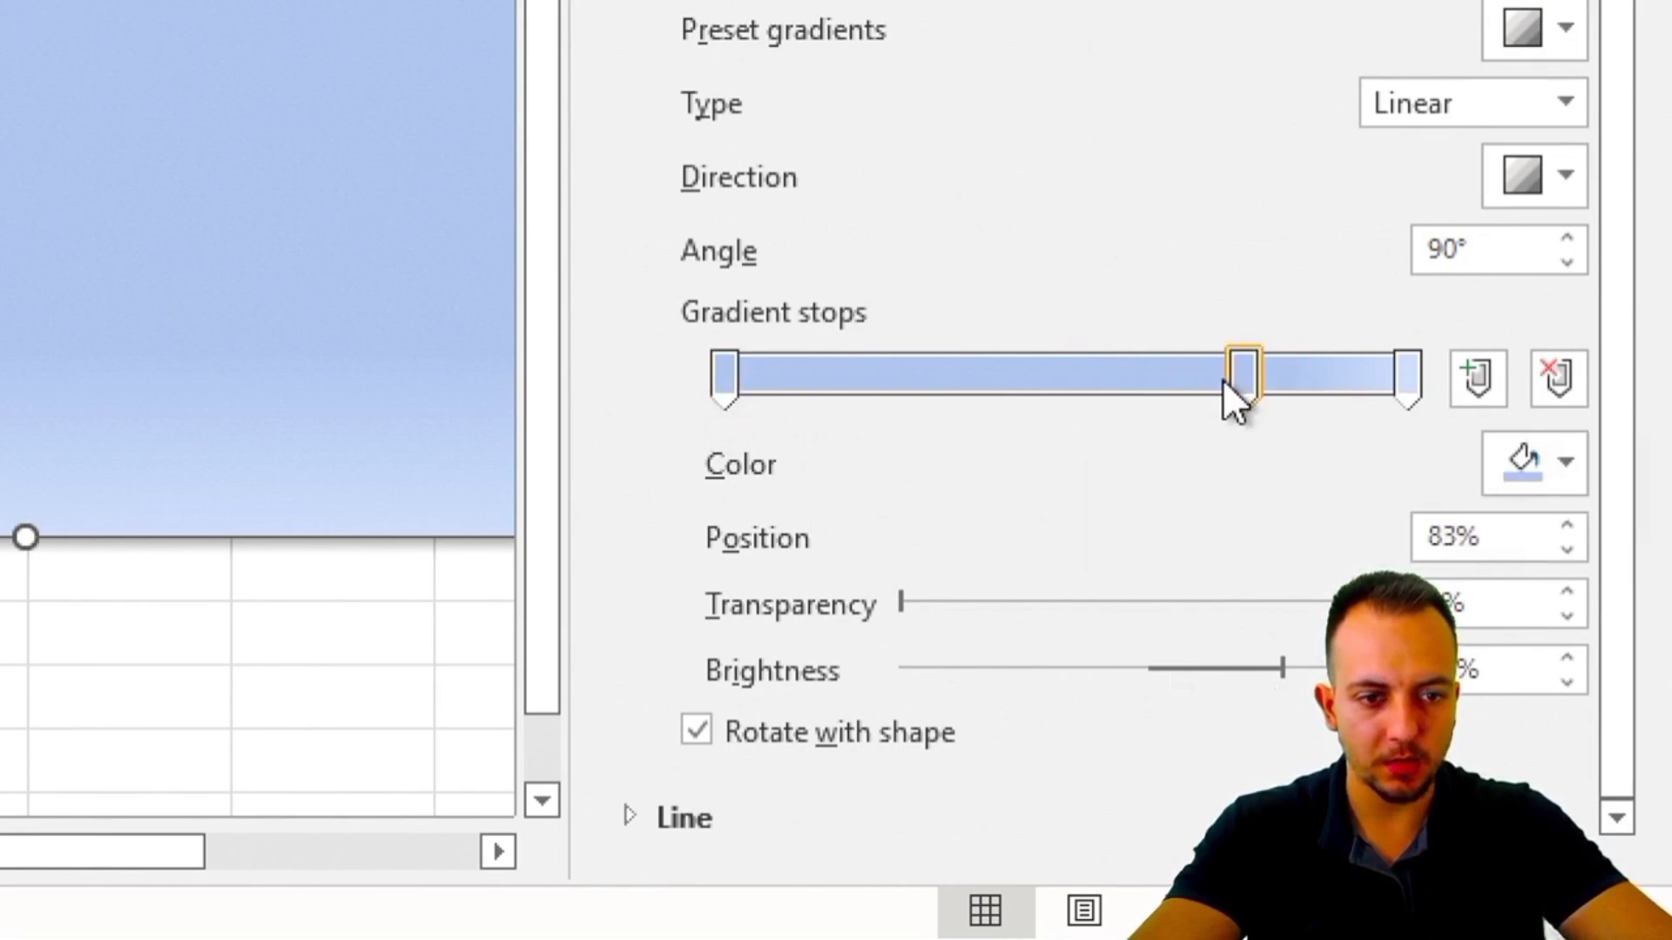
mouse_move(1234, 402)
mouse_down()
mouse_move(1104, 413)
mouse_move(1055, 380)
mouse_up()
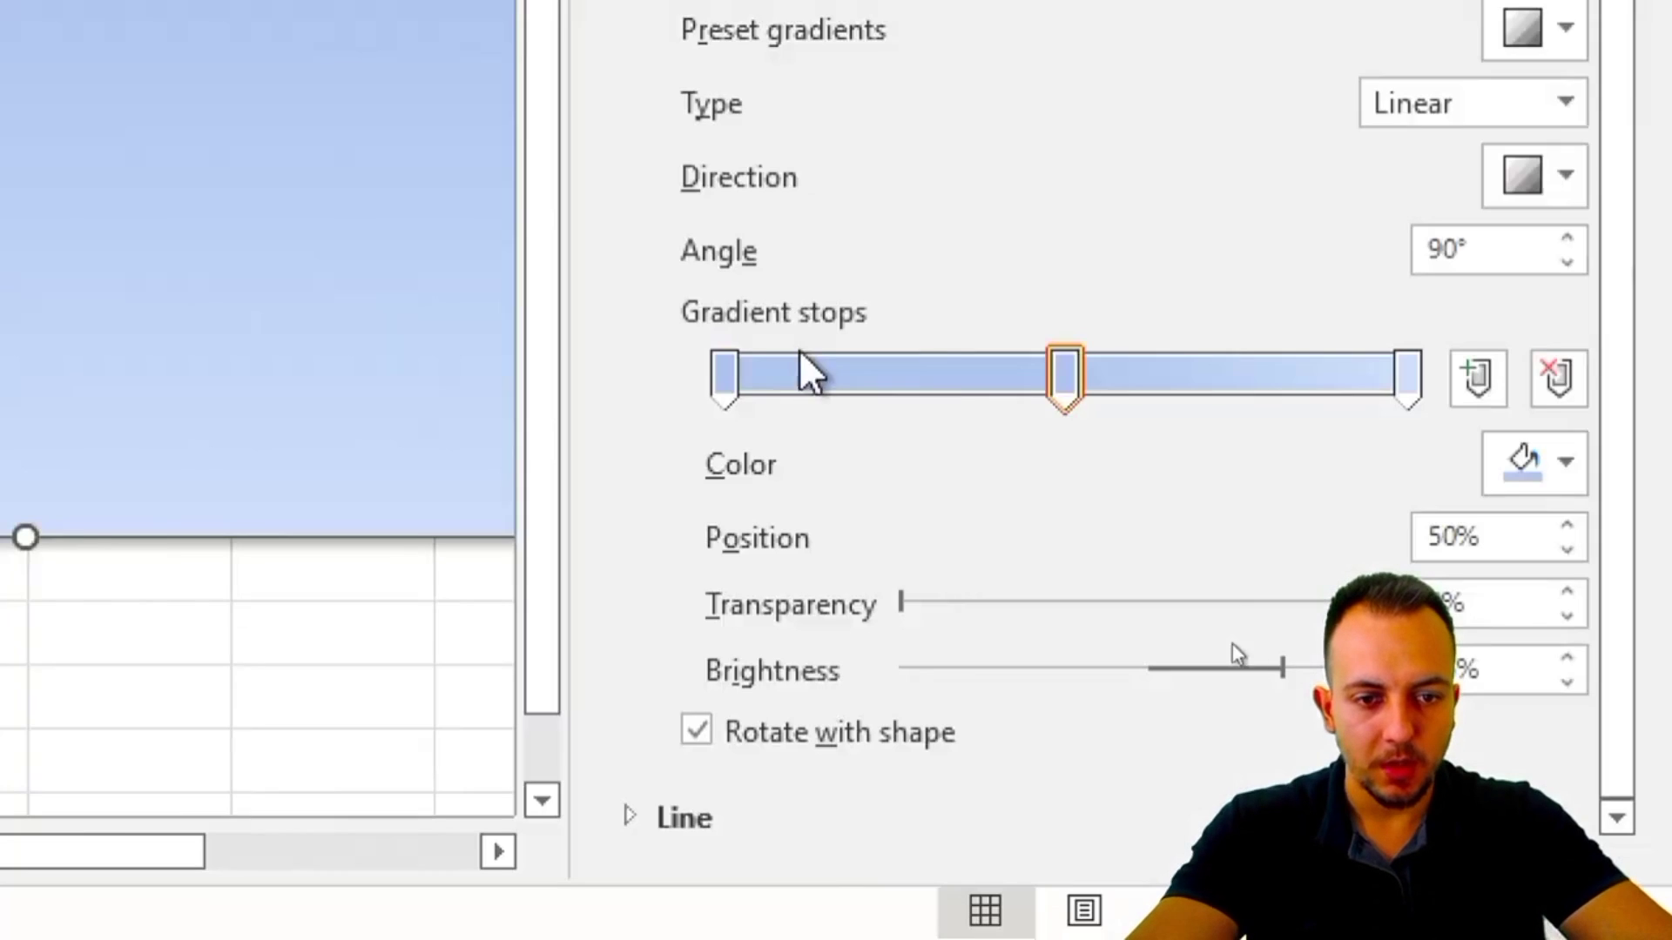
Color the middle gradient stop near-black and both end stops Black, Text 1, Lighter 25%.
click(1541, 466)
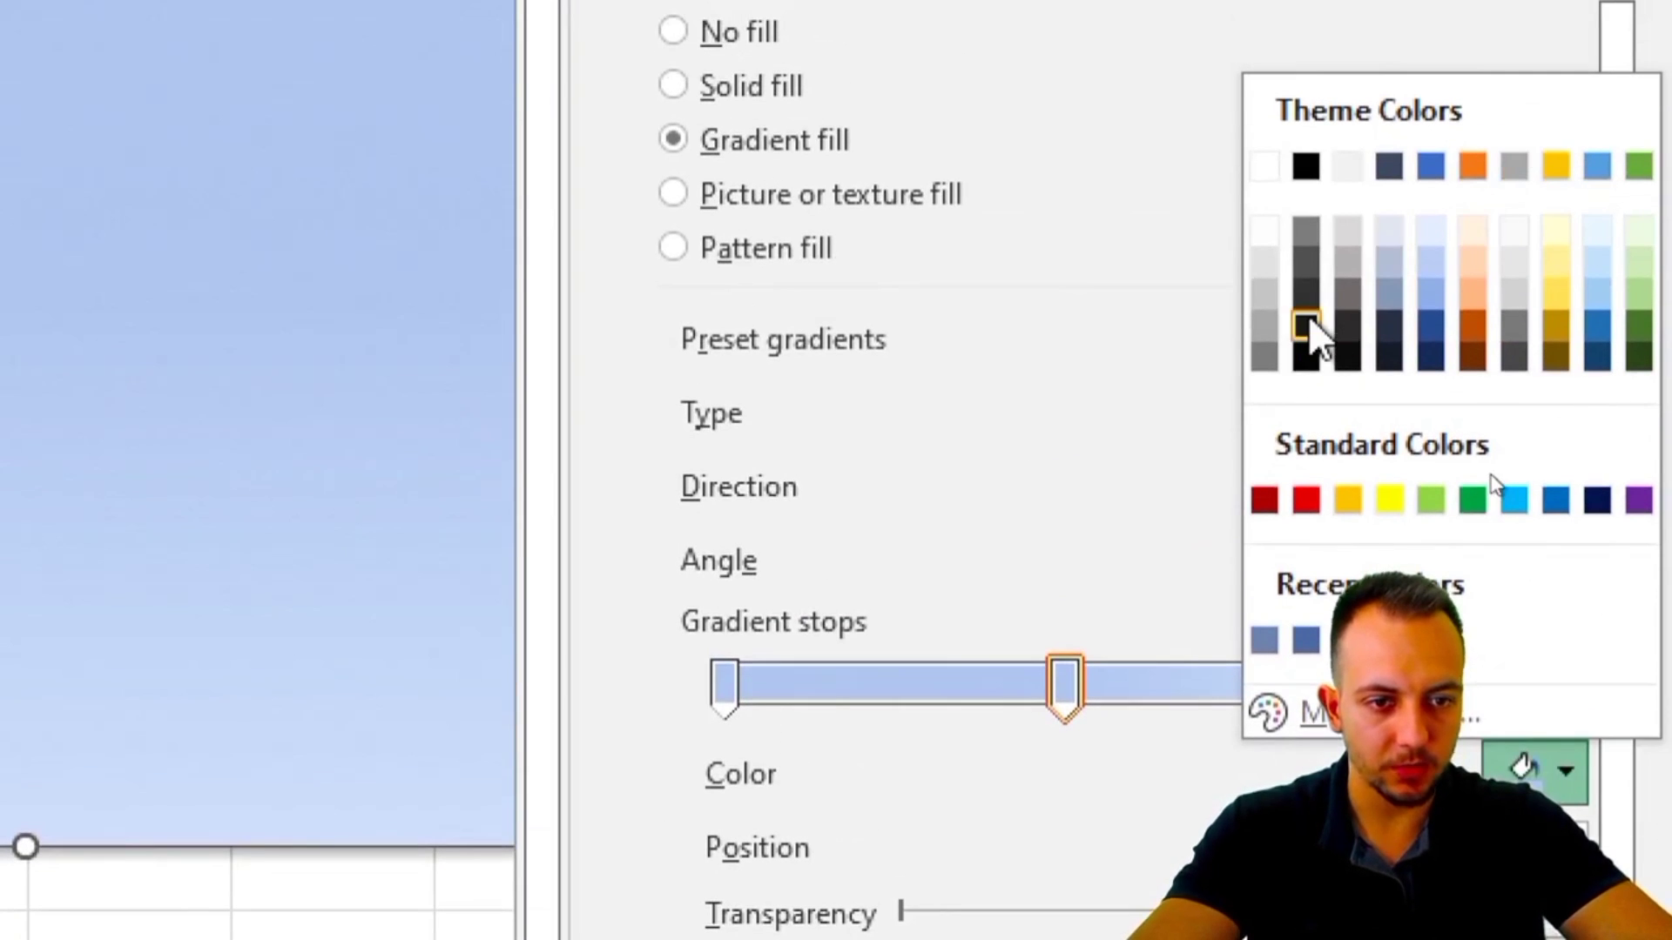
click(1308, 353)
click(725, 687)
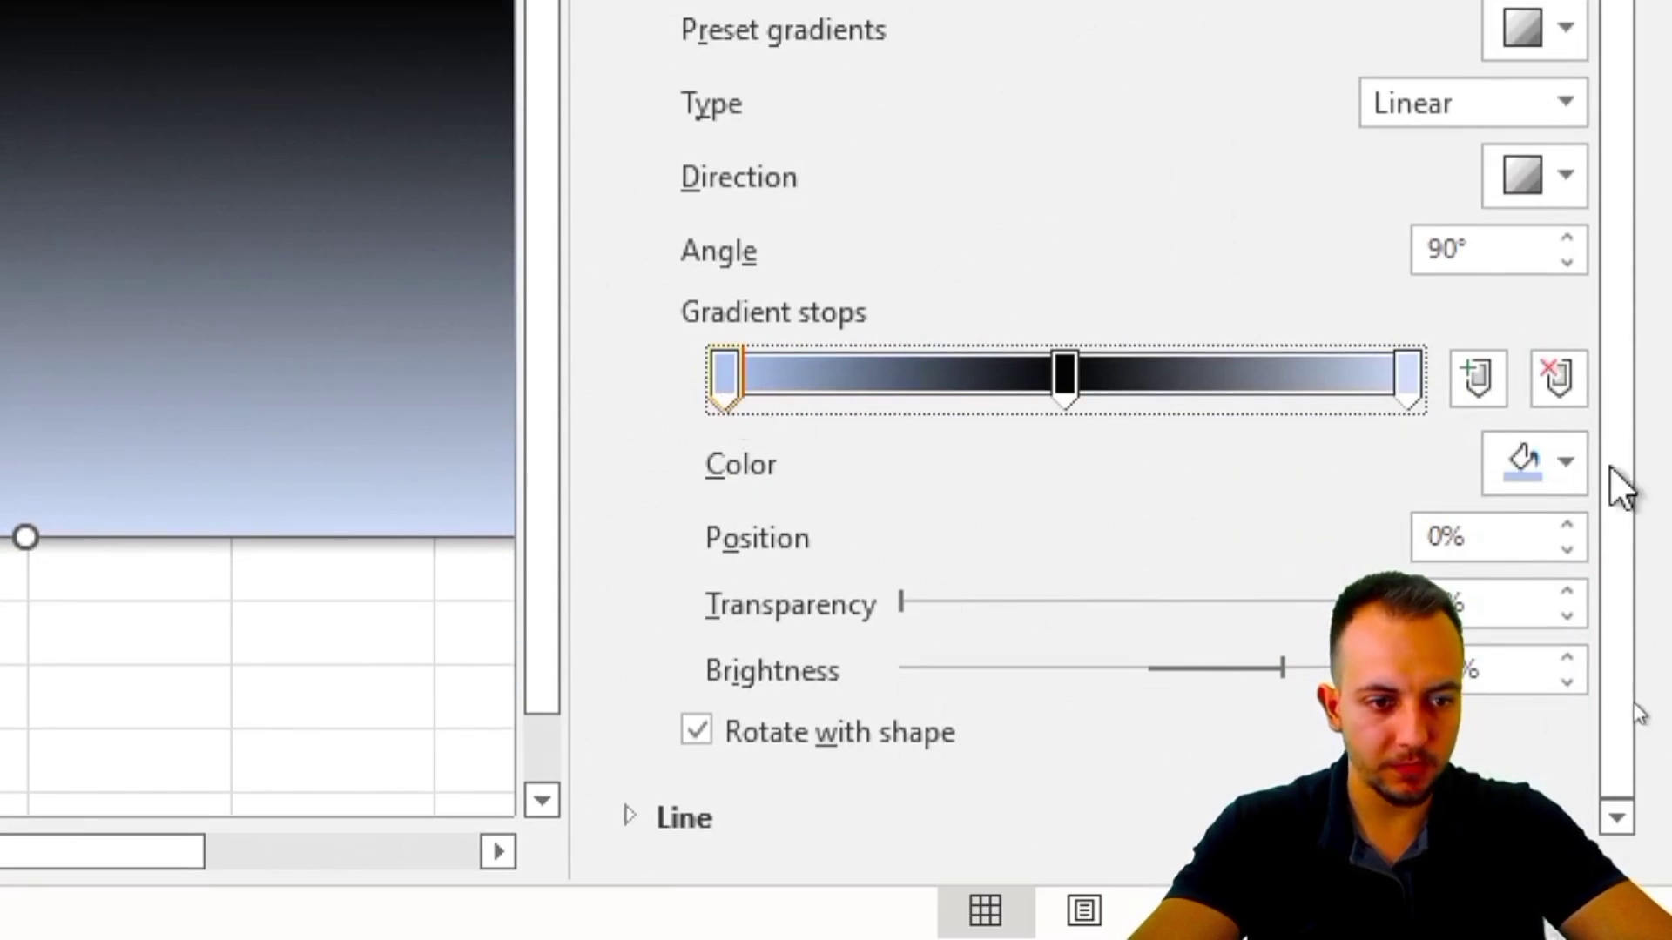
click(1578, 463)
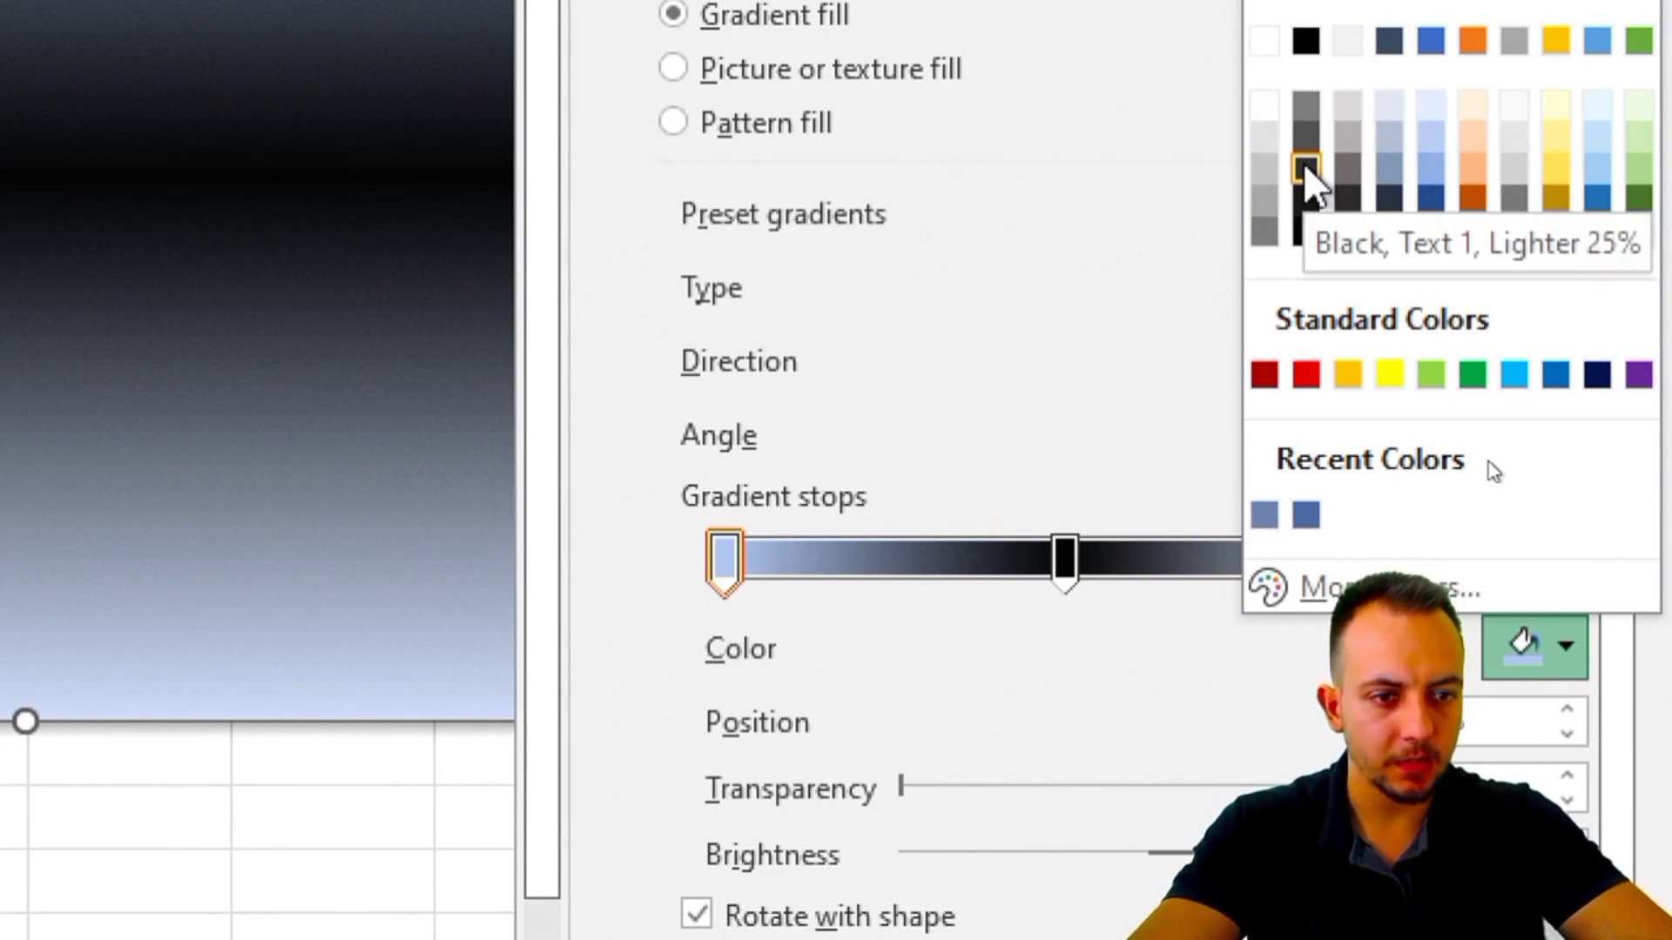
click(1305, 168)
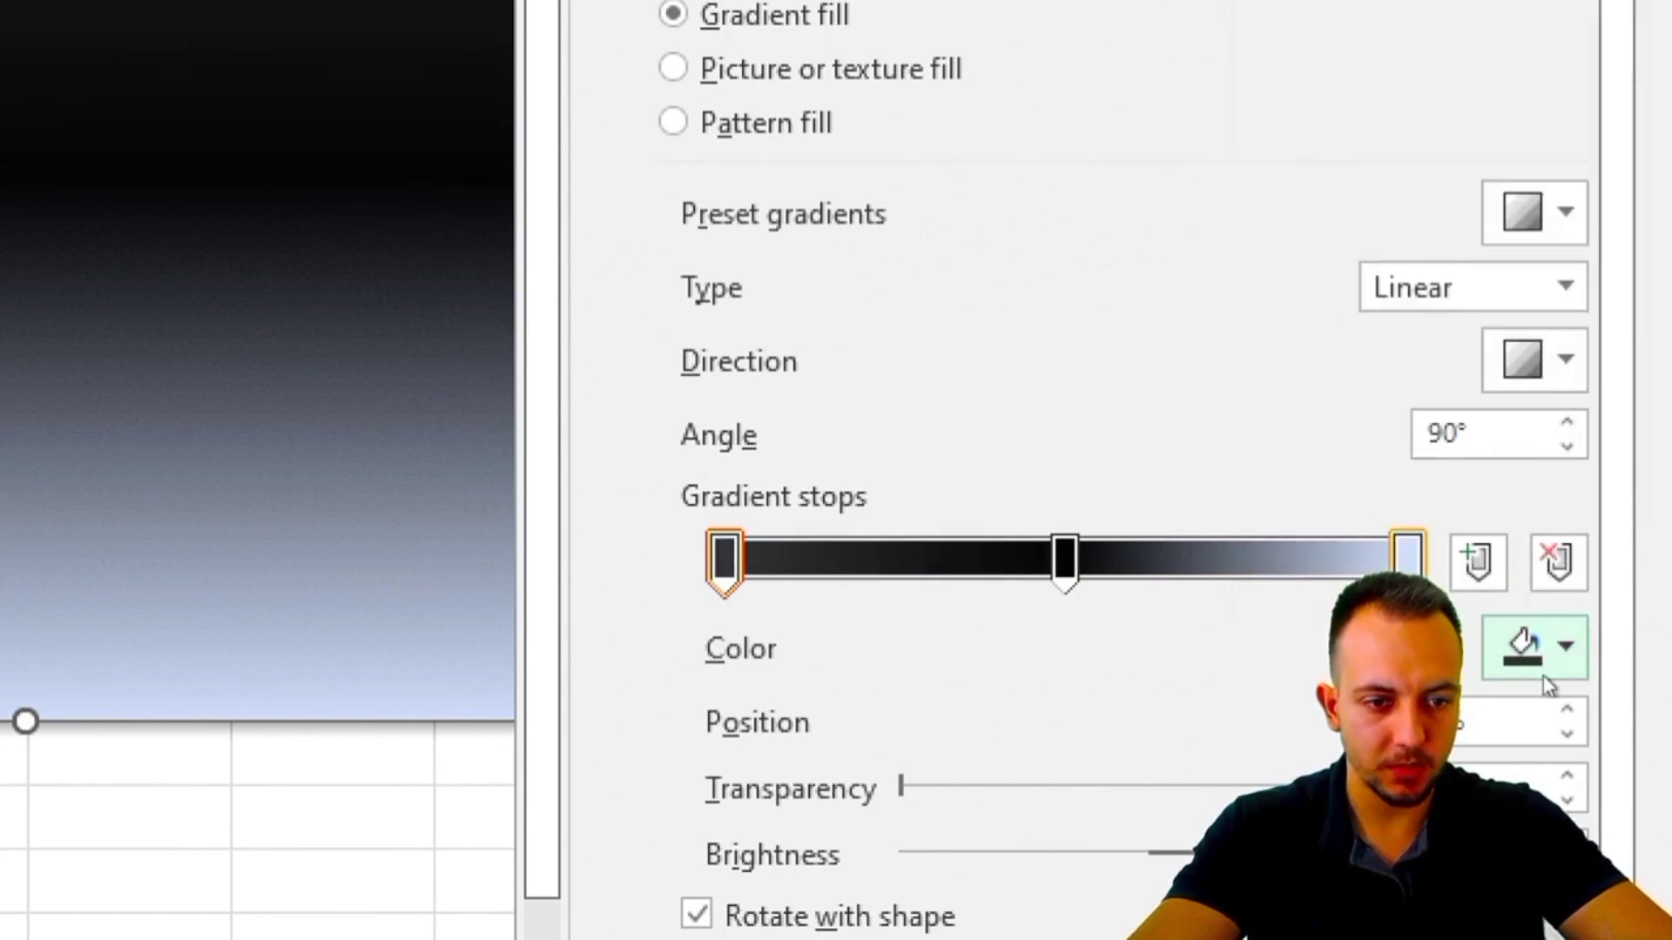
click(1407, 561)
click(1527, 644)
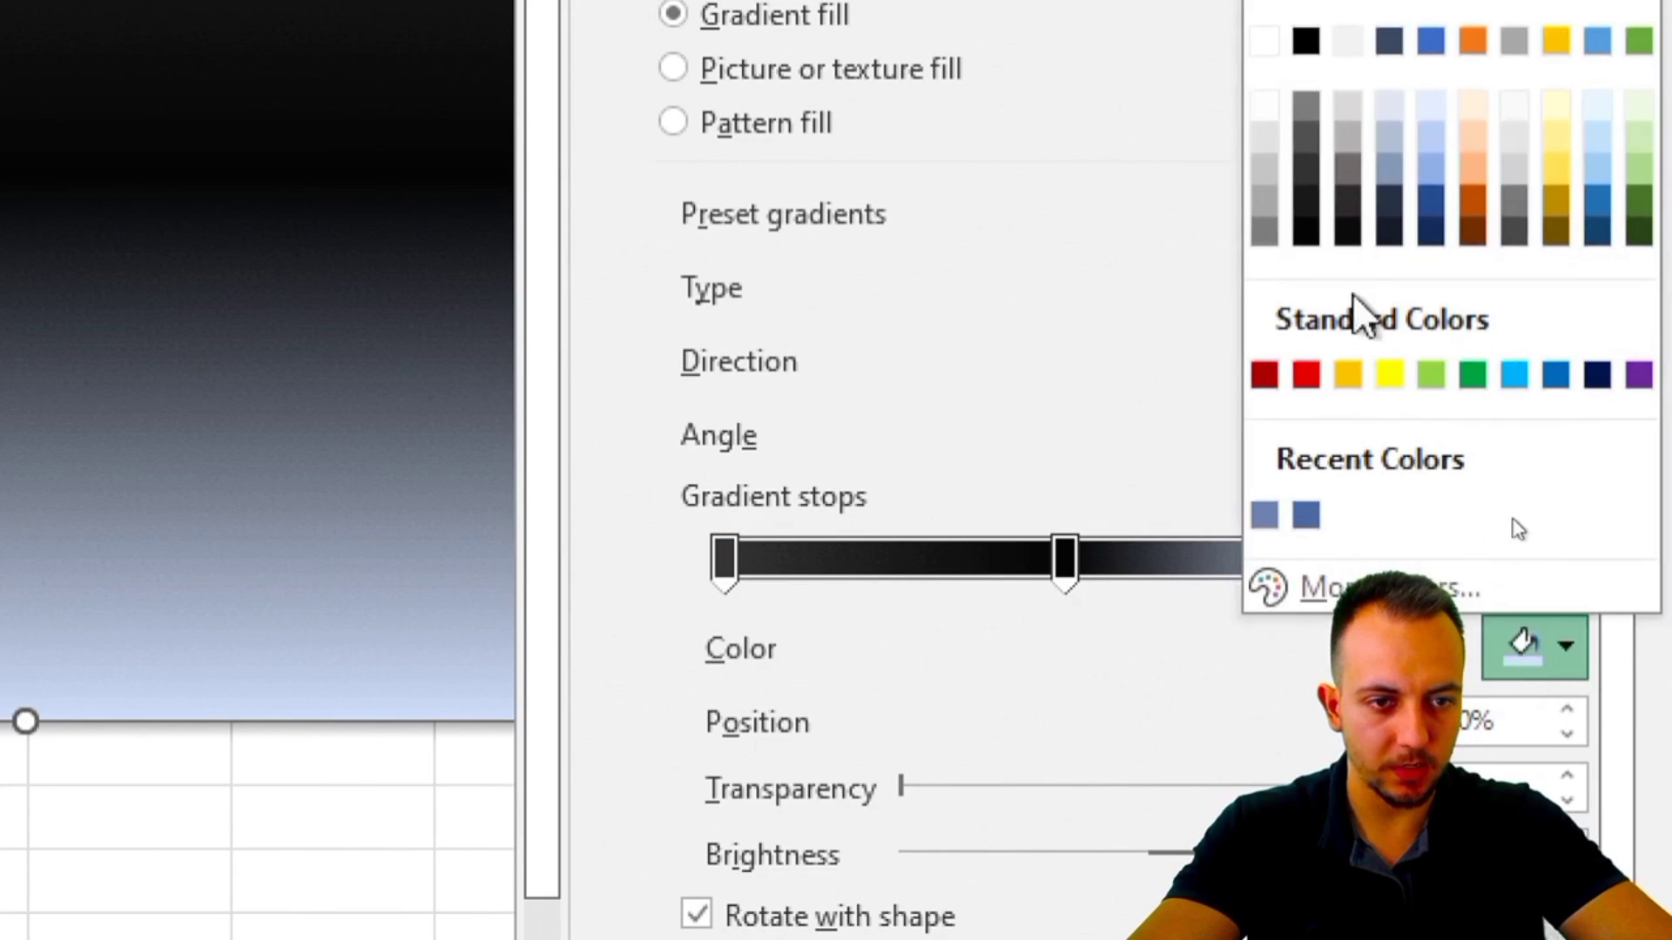
click(1308, 170)
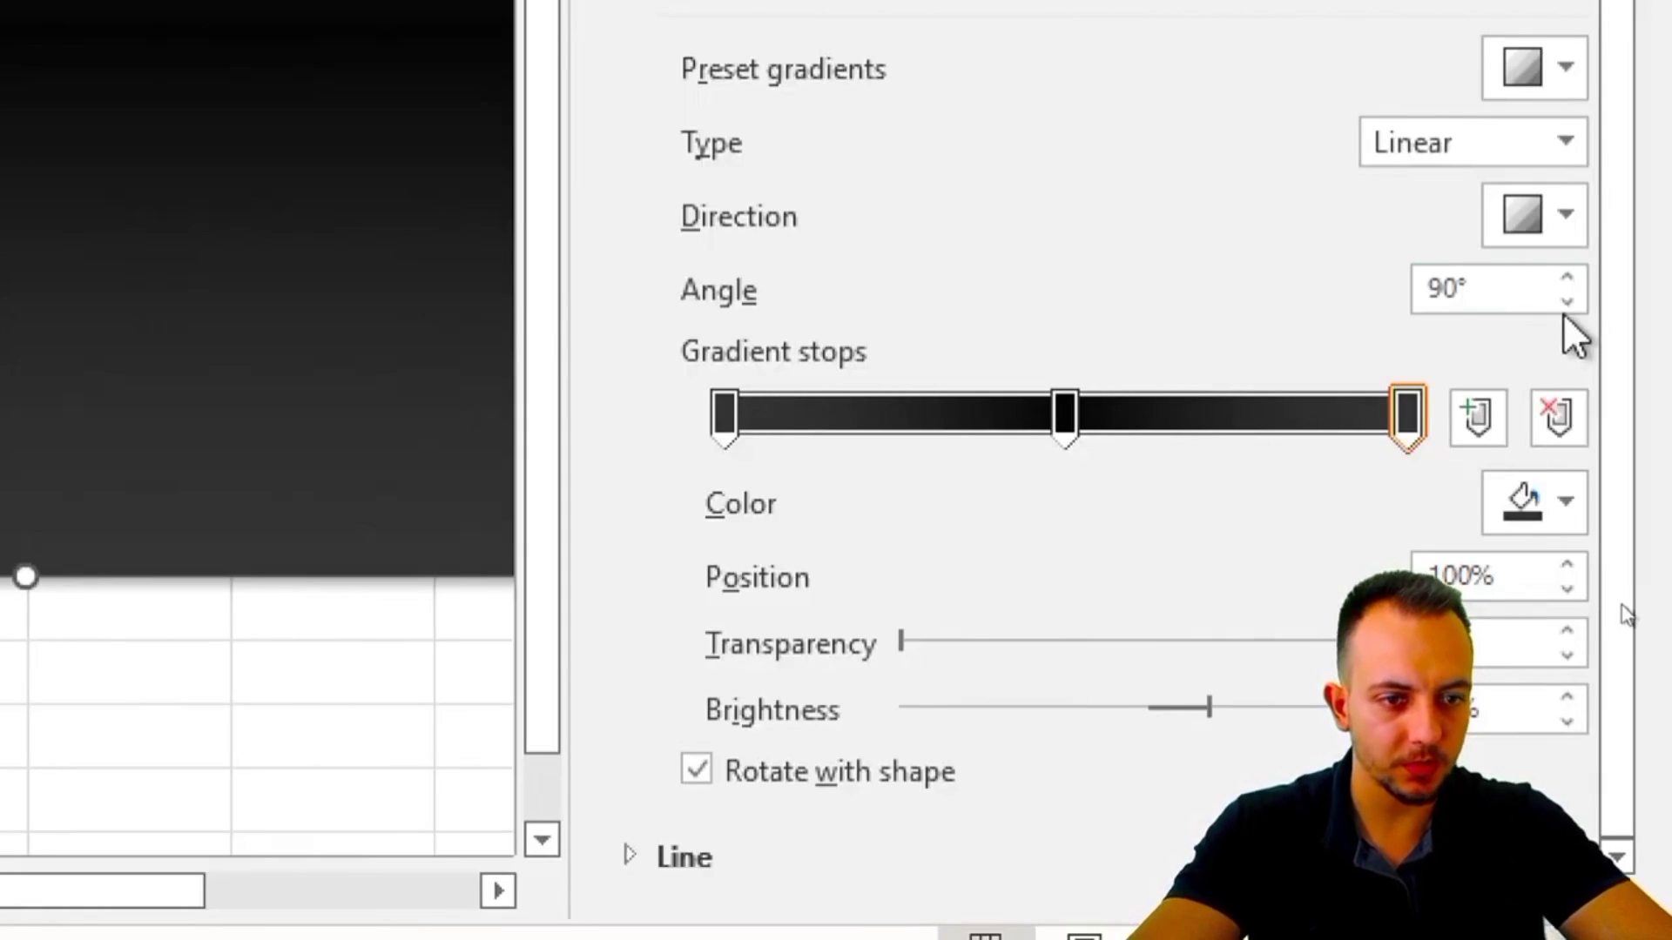
Set the rectangle's gradient angle to 60° and close the shape formatting options.
click(1568, 302)
click(1567, 302)
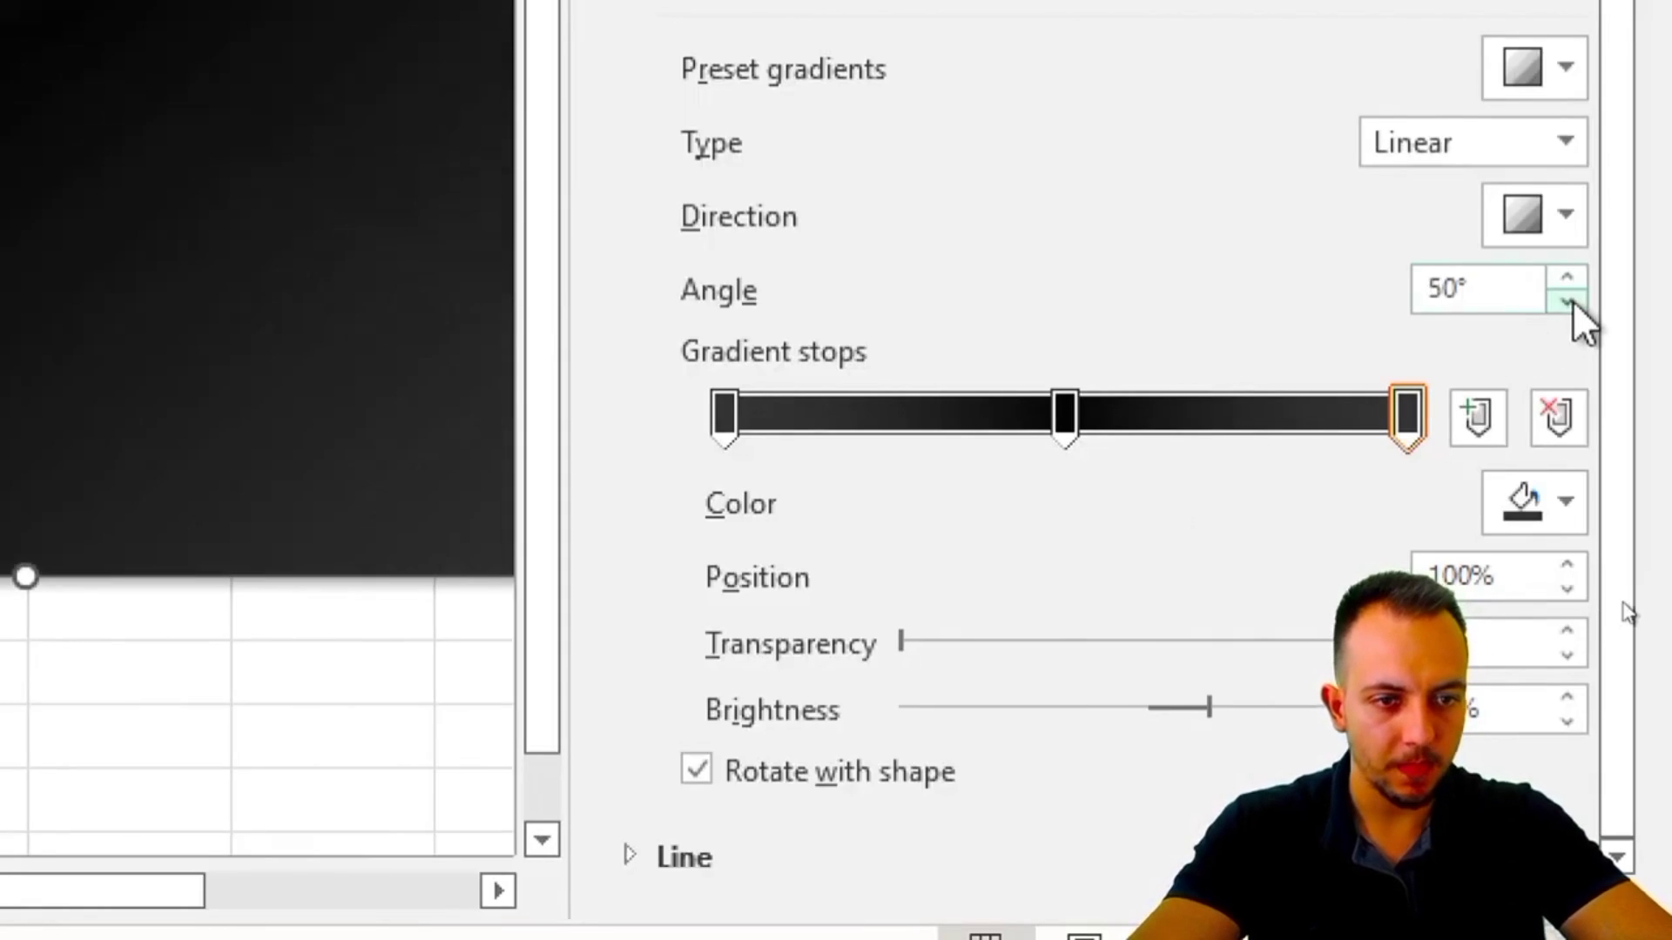
click(1567, 303)
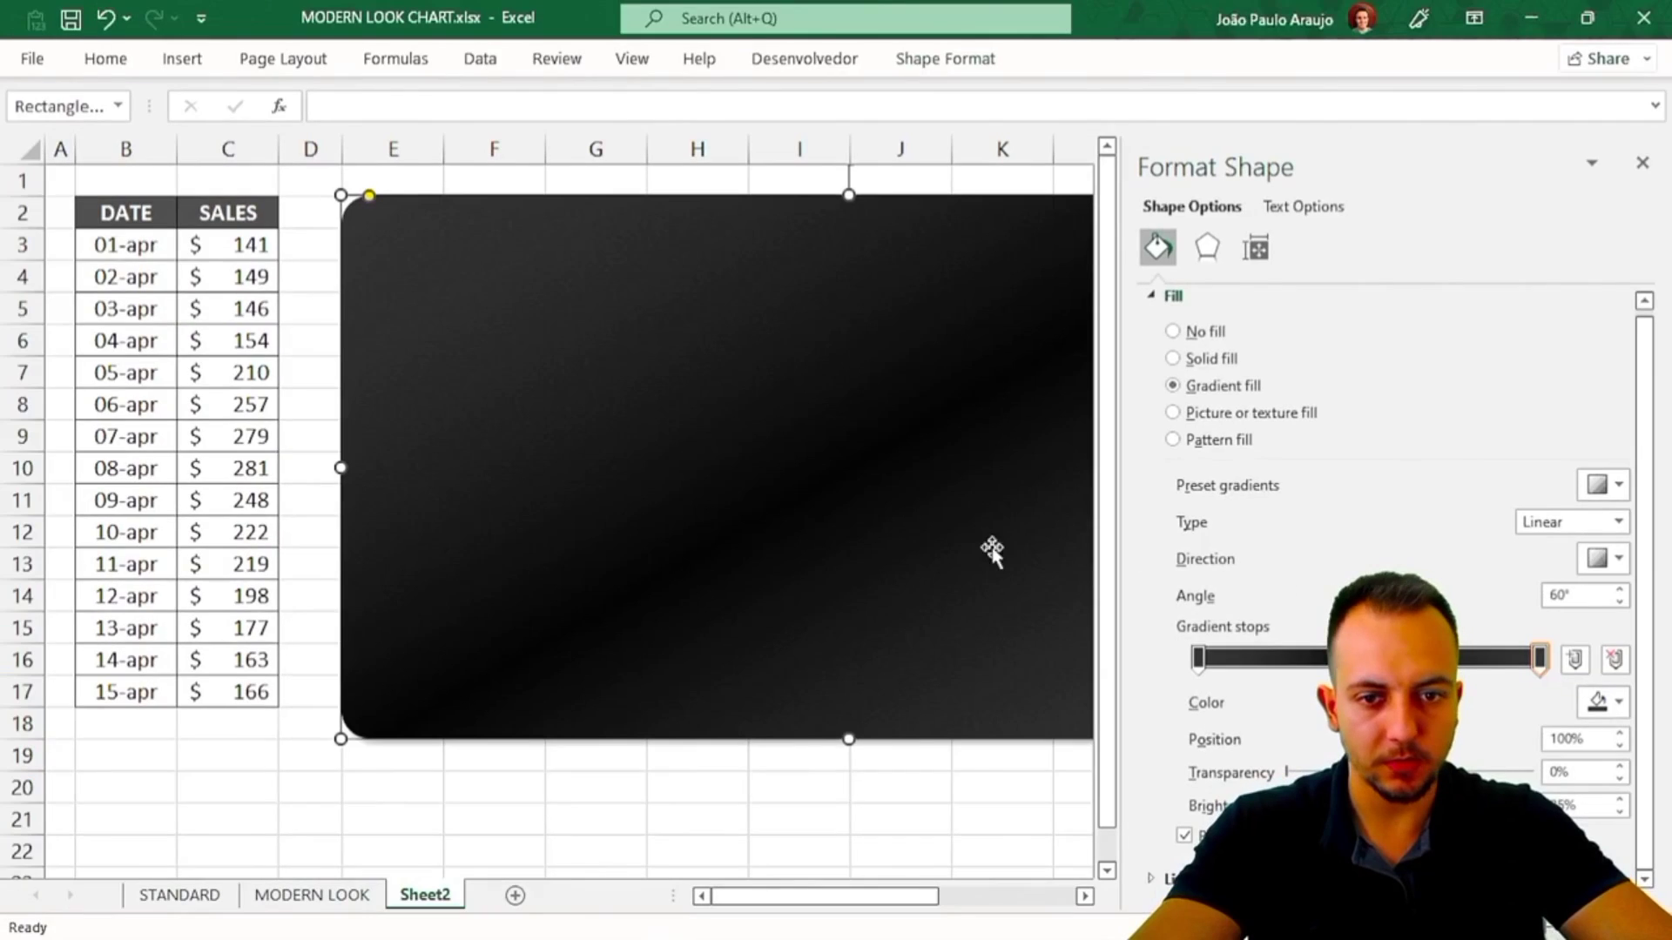
click(1642, 164)
mouse_move(362, 318)
mouse_down()
mouse_move(474, 366)
mouse_move(369, 374)
mouse_move(401, 361)
mouse_move(348, 306)
mouse_move(444, 306)
mouse_move(369, 328)
mouse_move(814, 523)
mouse_move(844, 470)
mouse_move(634, 485)
mouse_move(673, 442)
mouse_move(384, 339)
mouse_move(346, 298)
mouse_move(348, 314)
mouse_up()
drag(541, 391, 558, 393)
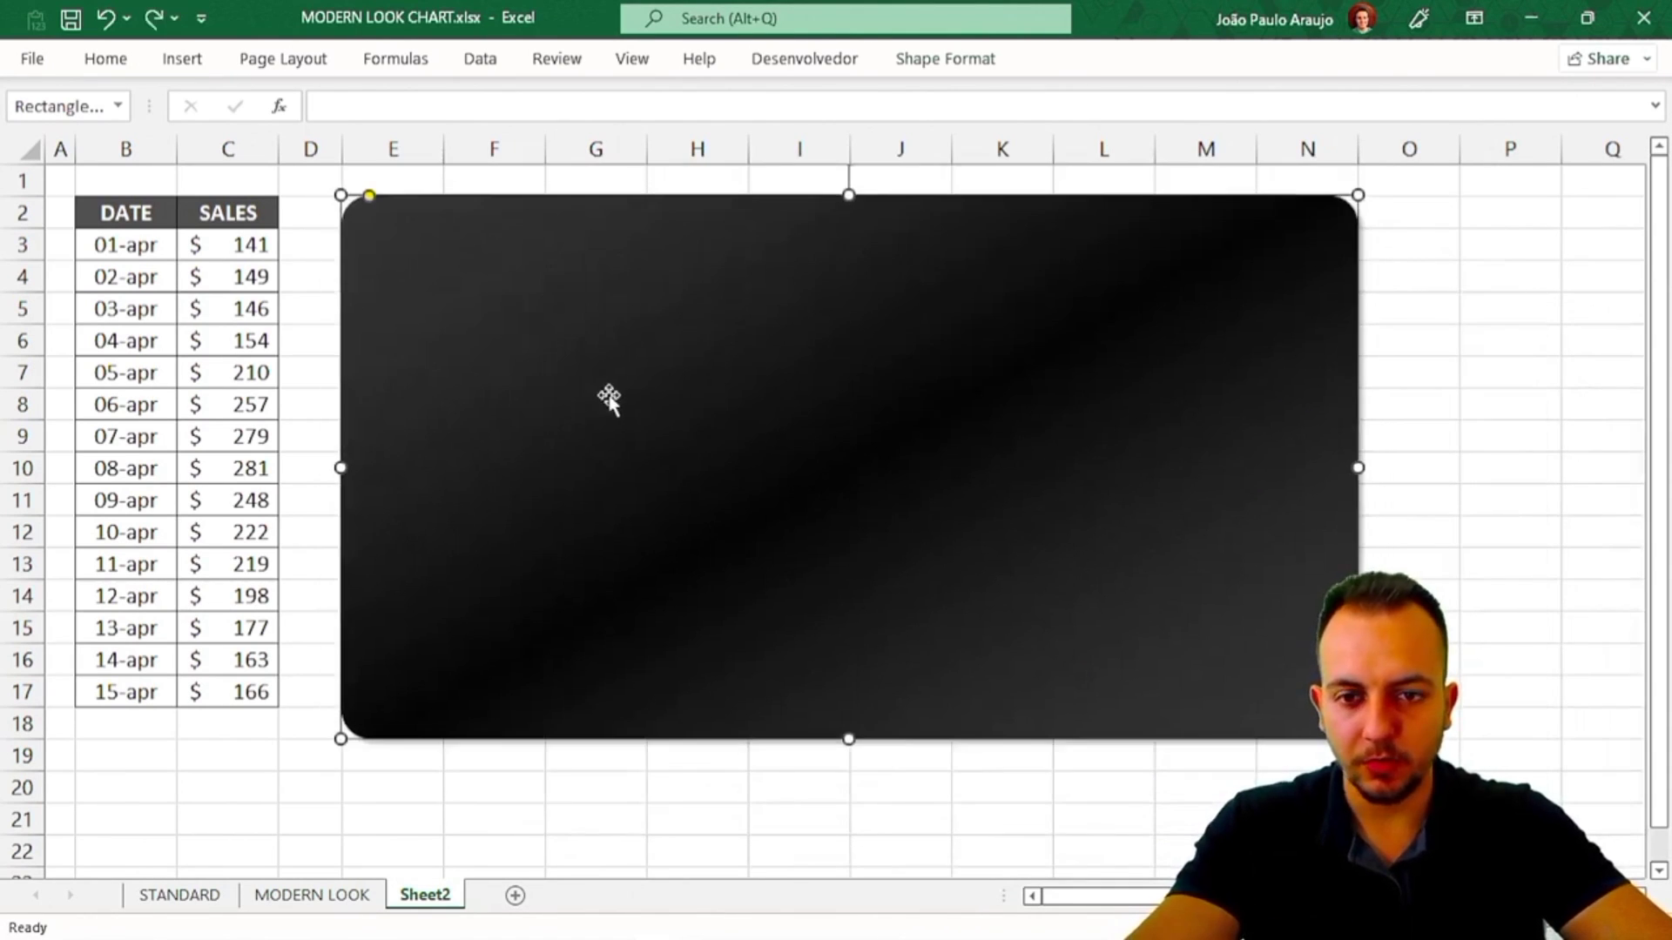
key(Escape)
Send the dark rounded rectangle backward so it sits behind the area chart.
click(999, 237)
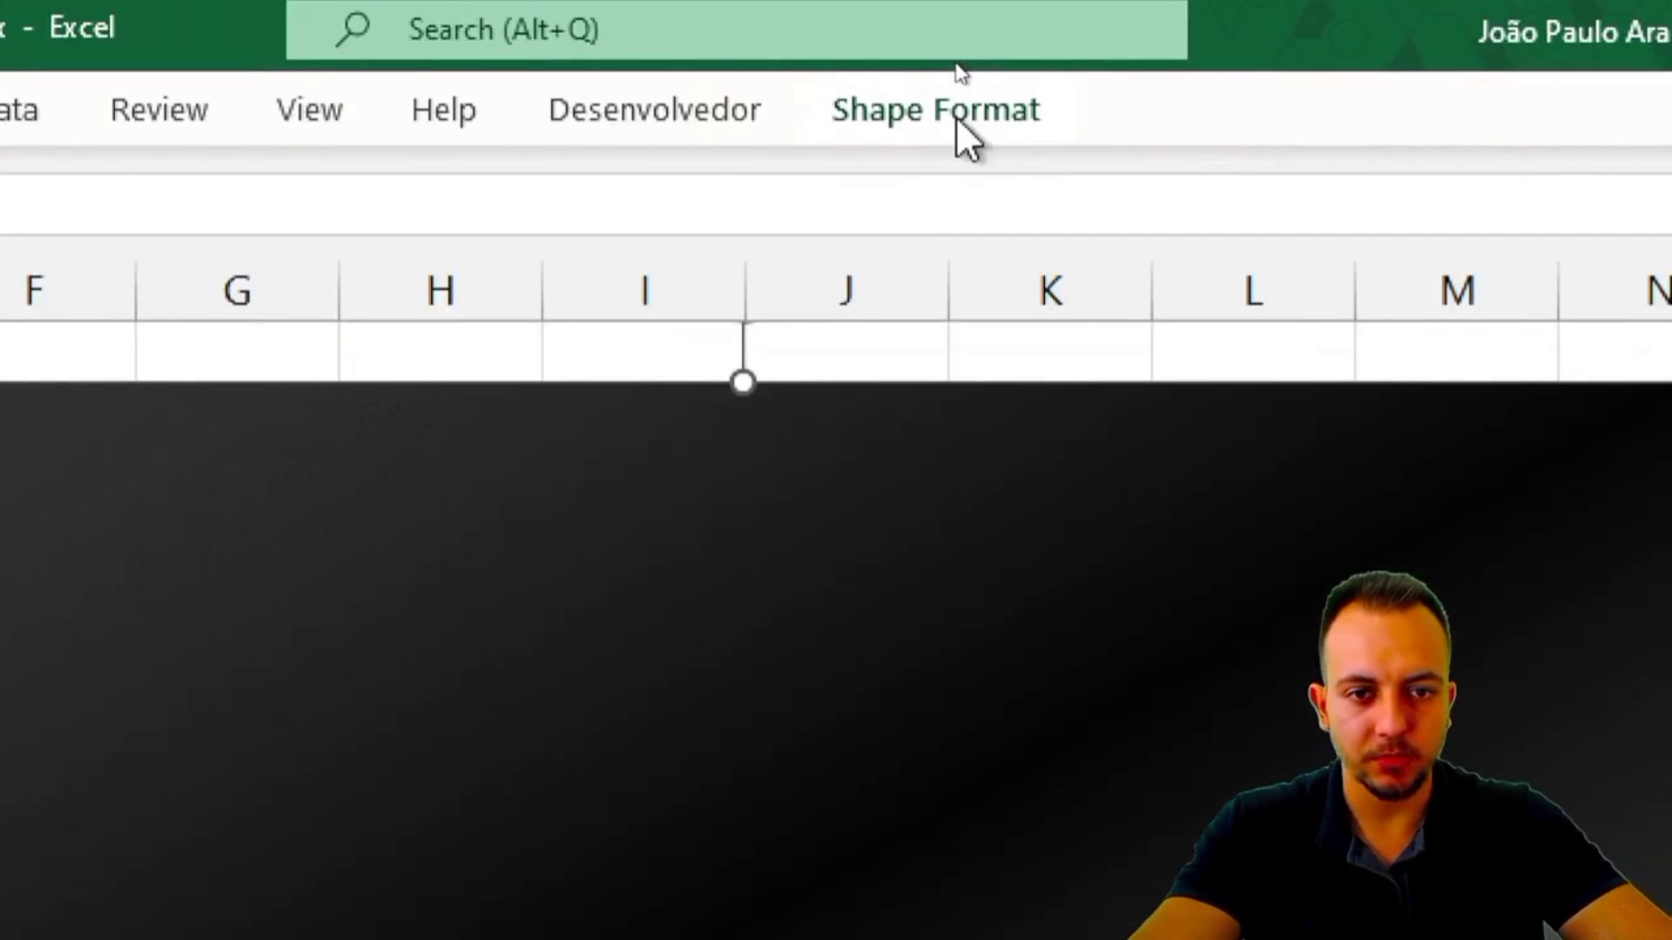
click(933, 60)
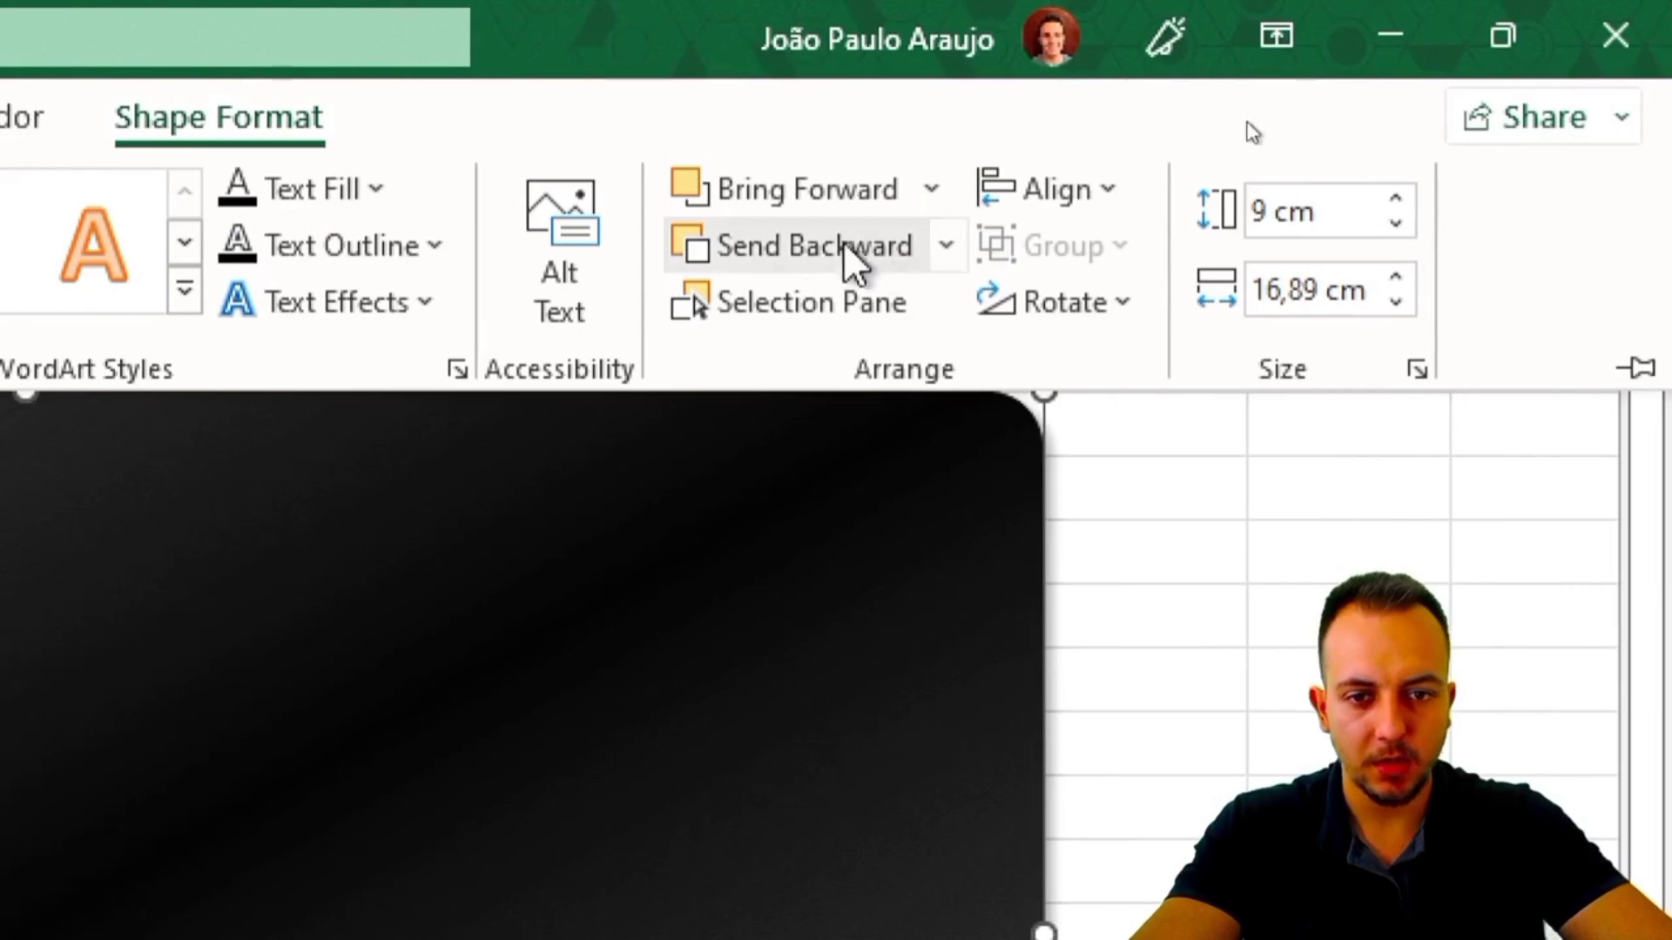
click(1544, 237)
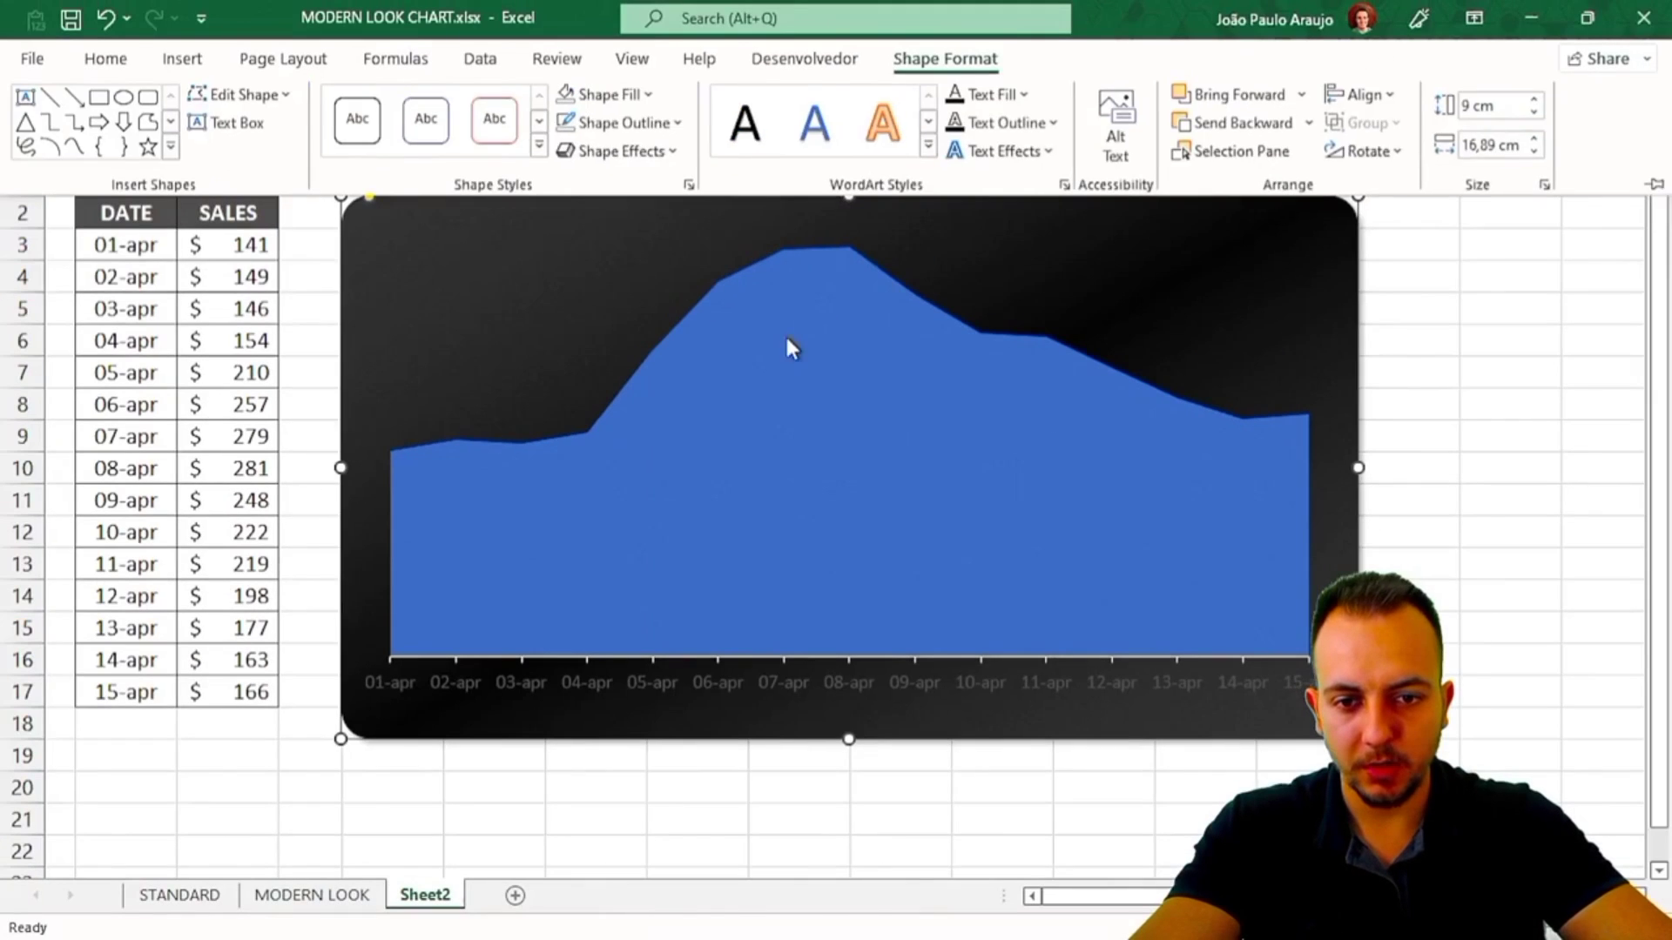
key(Escape)
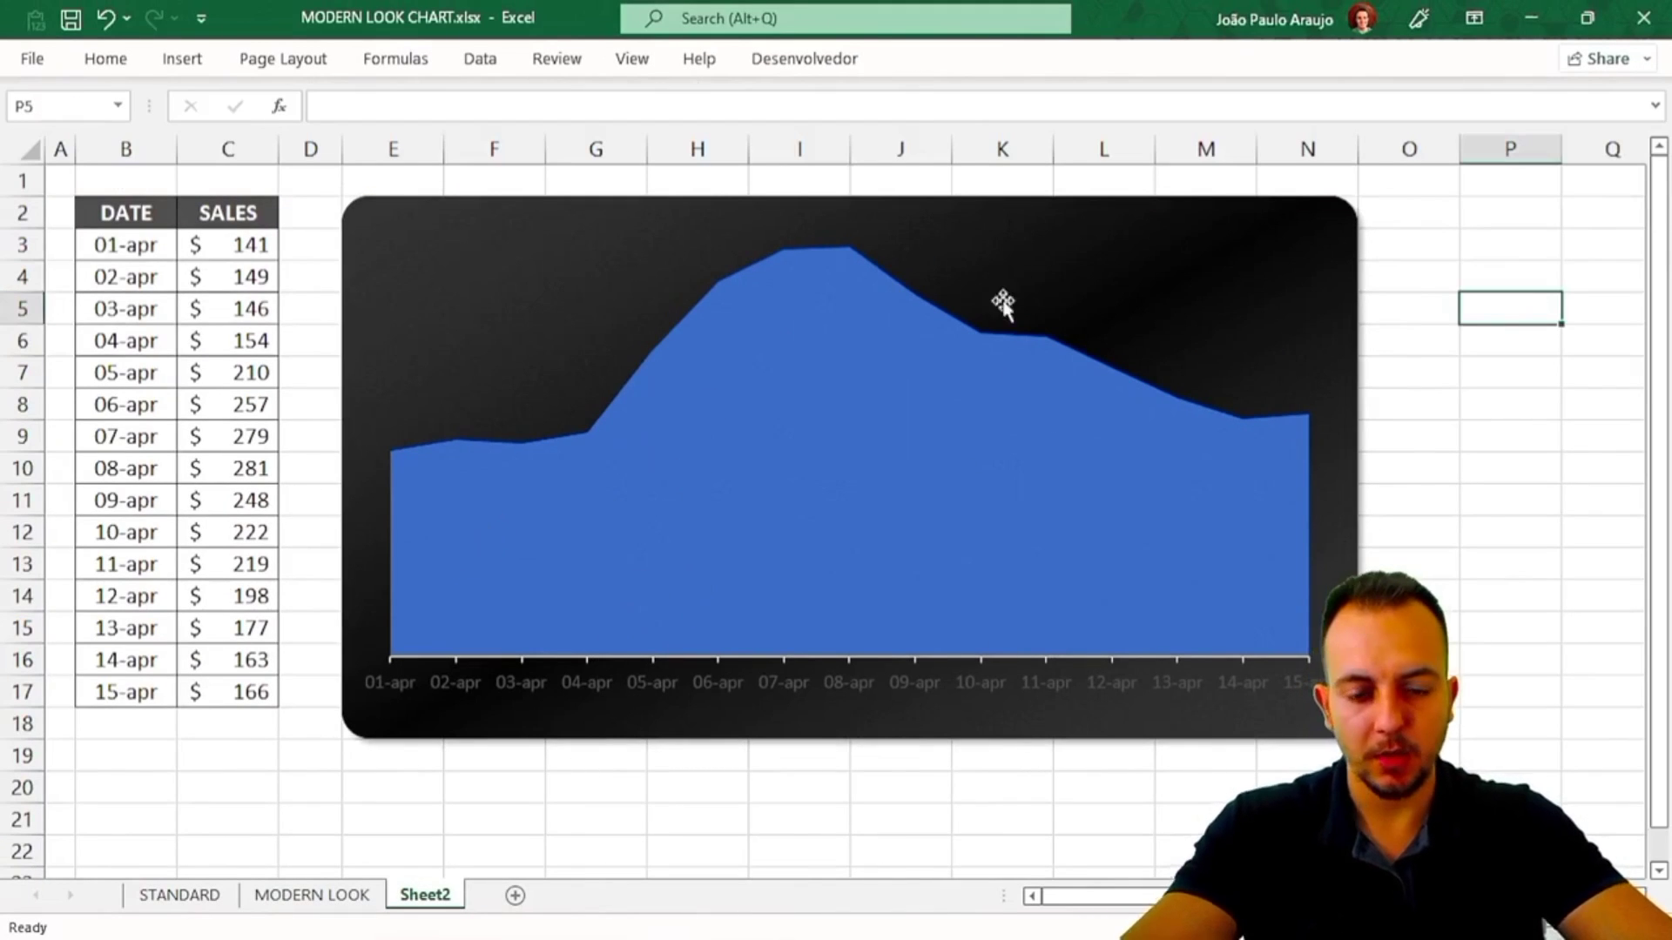
Shorten the background rectangle so its lower edge ends at row 17.
click(559, 735)
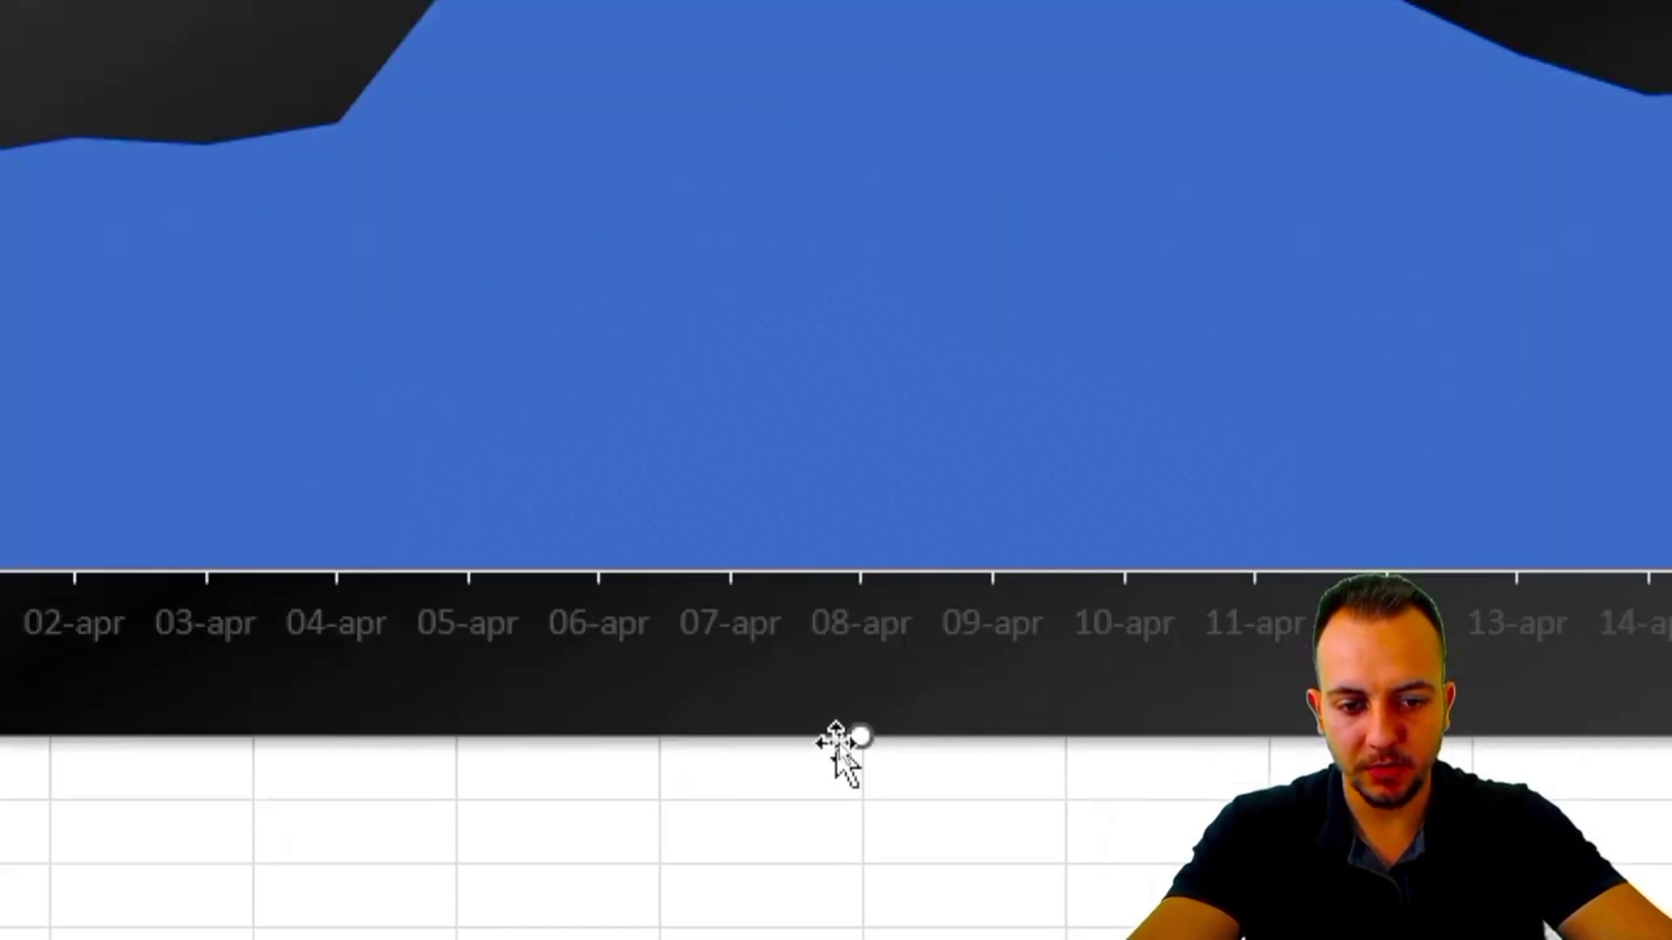
drag(860, 738, 851, 673)
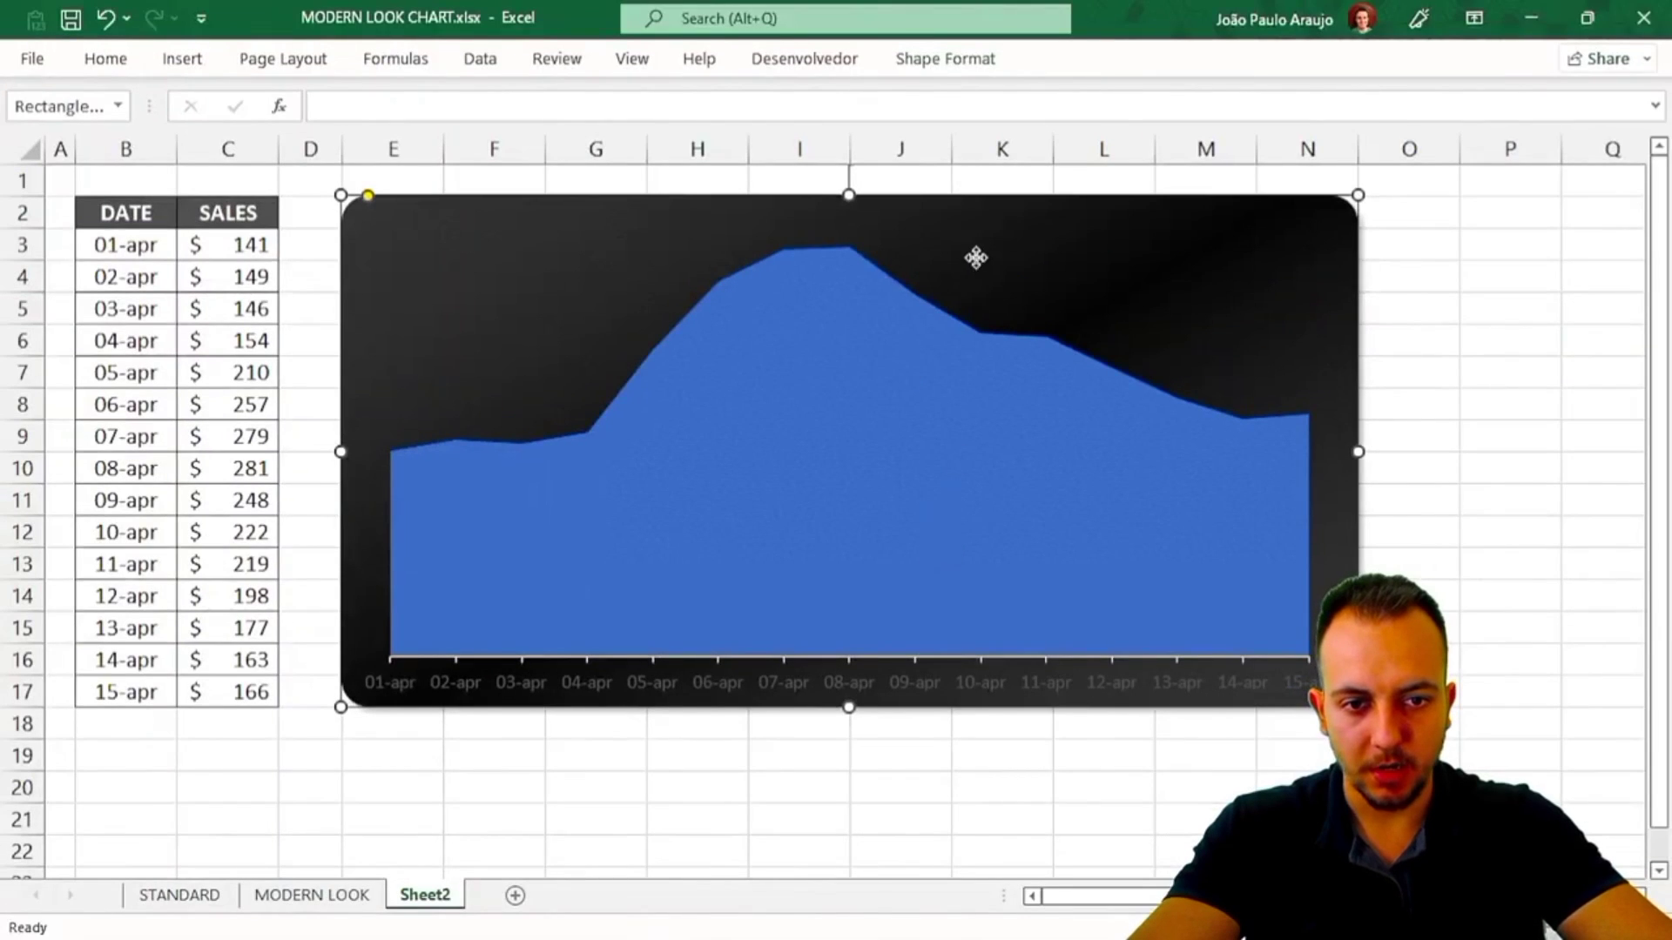
Lower the upper edge of the chart's plot area to about row 5, leaving free space above the area series.
click(910, 231)
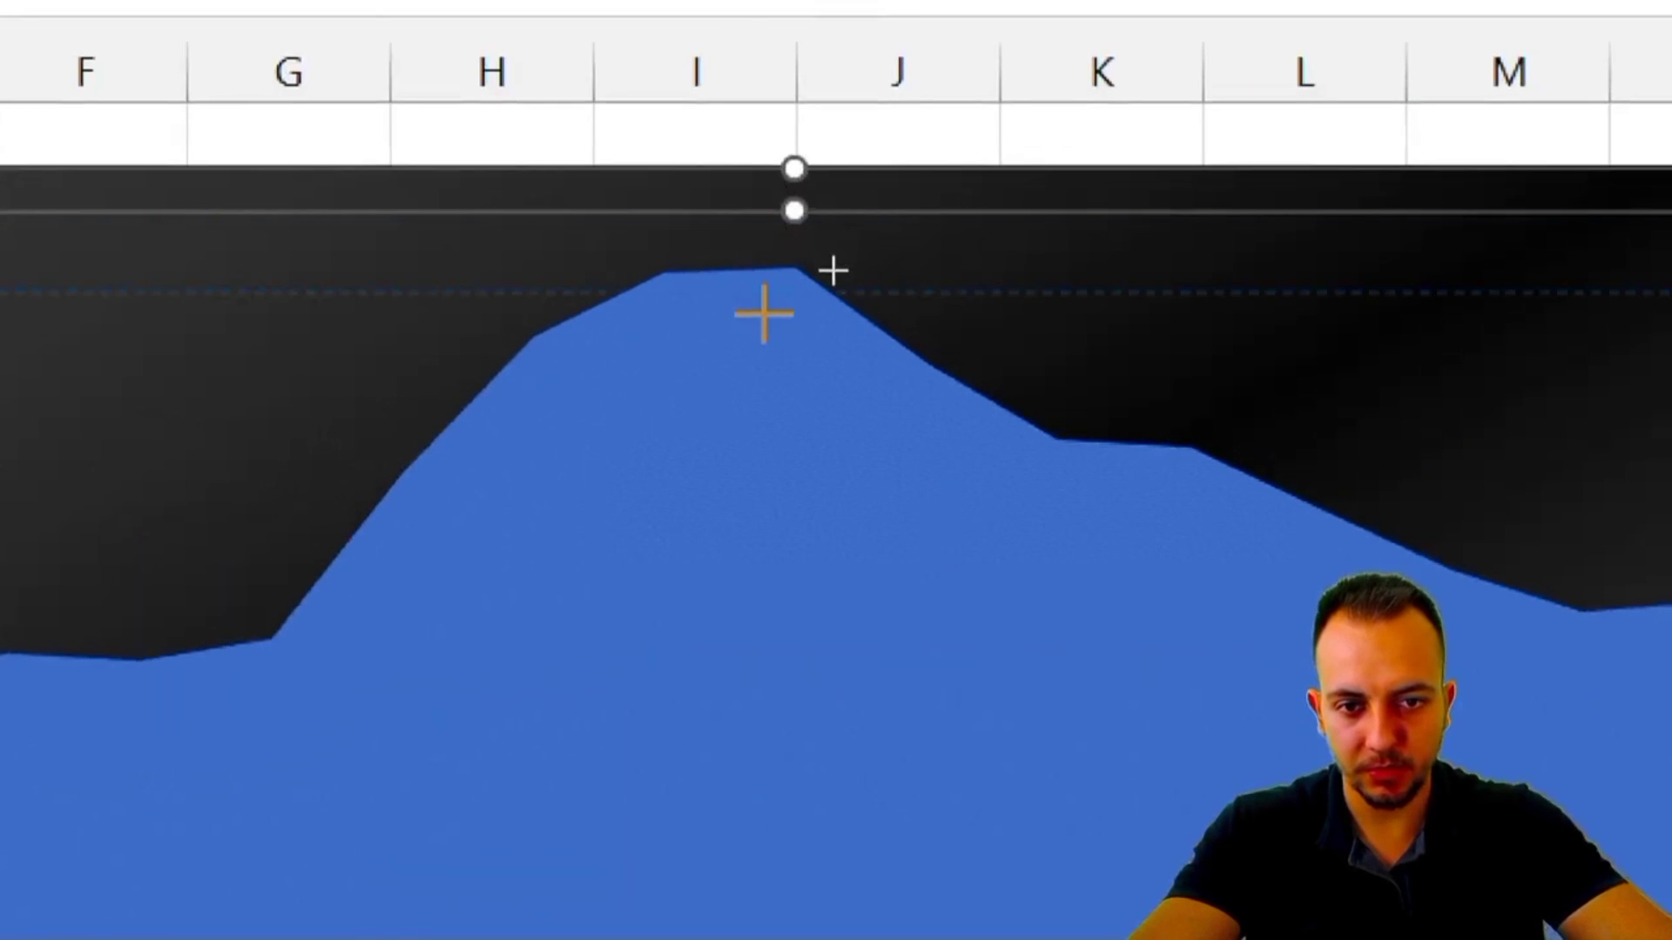
drag(764, 313, 765, 363)
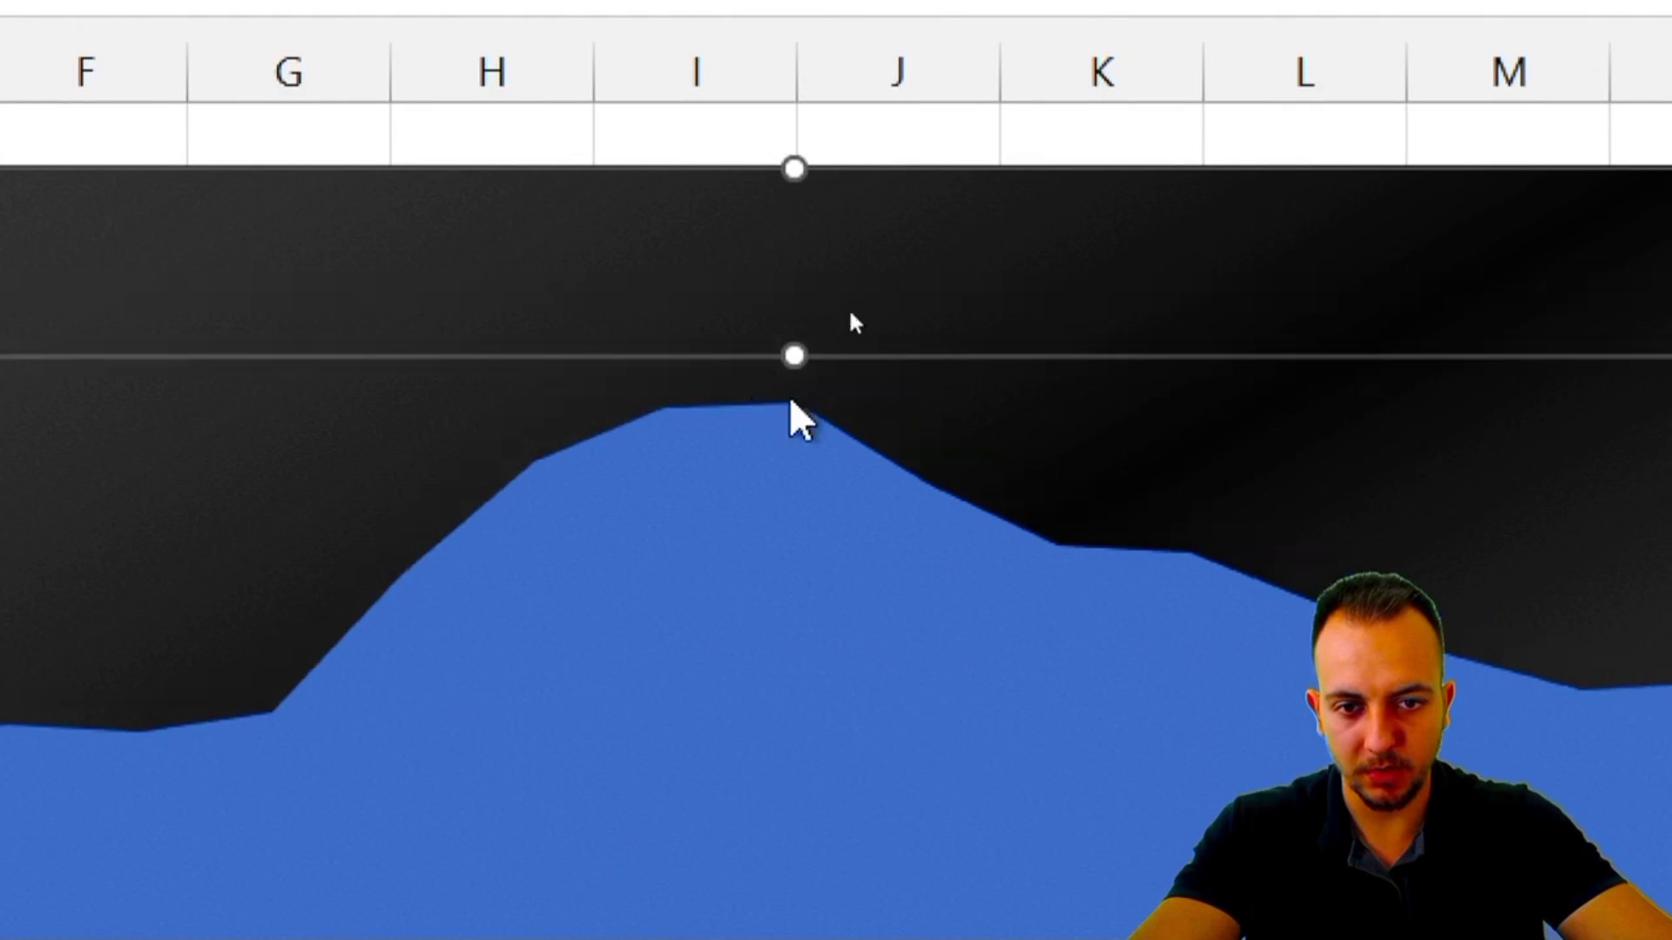
key(Escape)
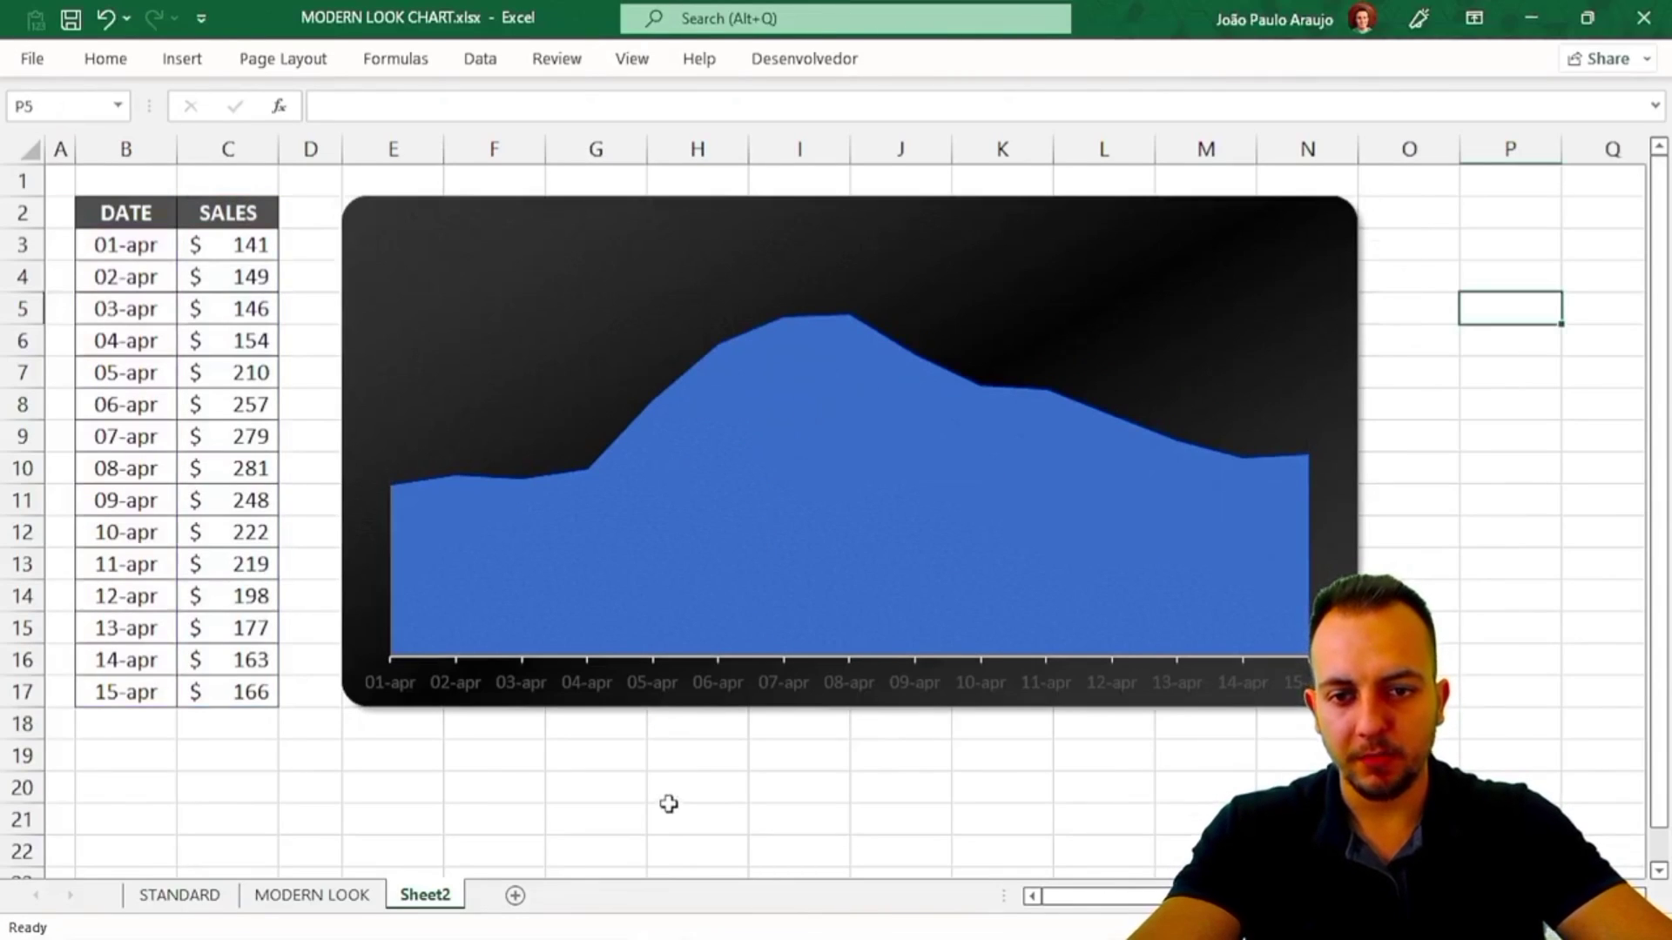
drag(373, 204, 702, 311)
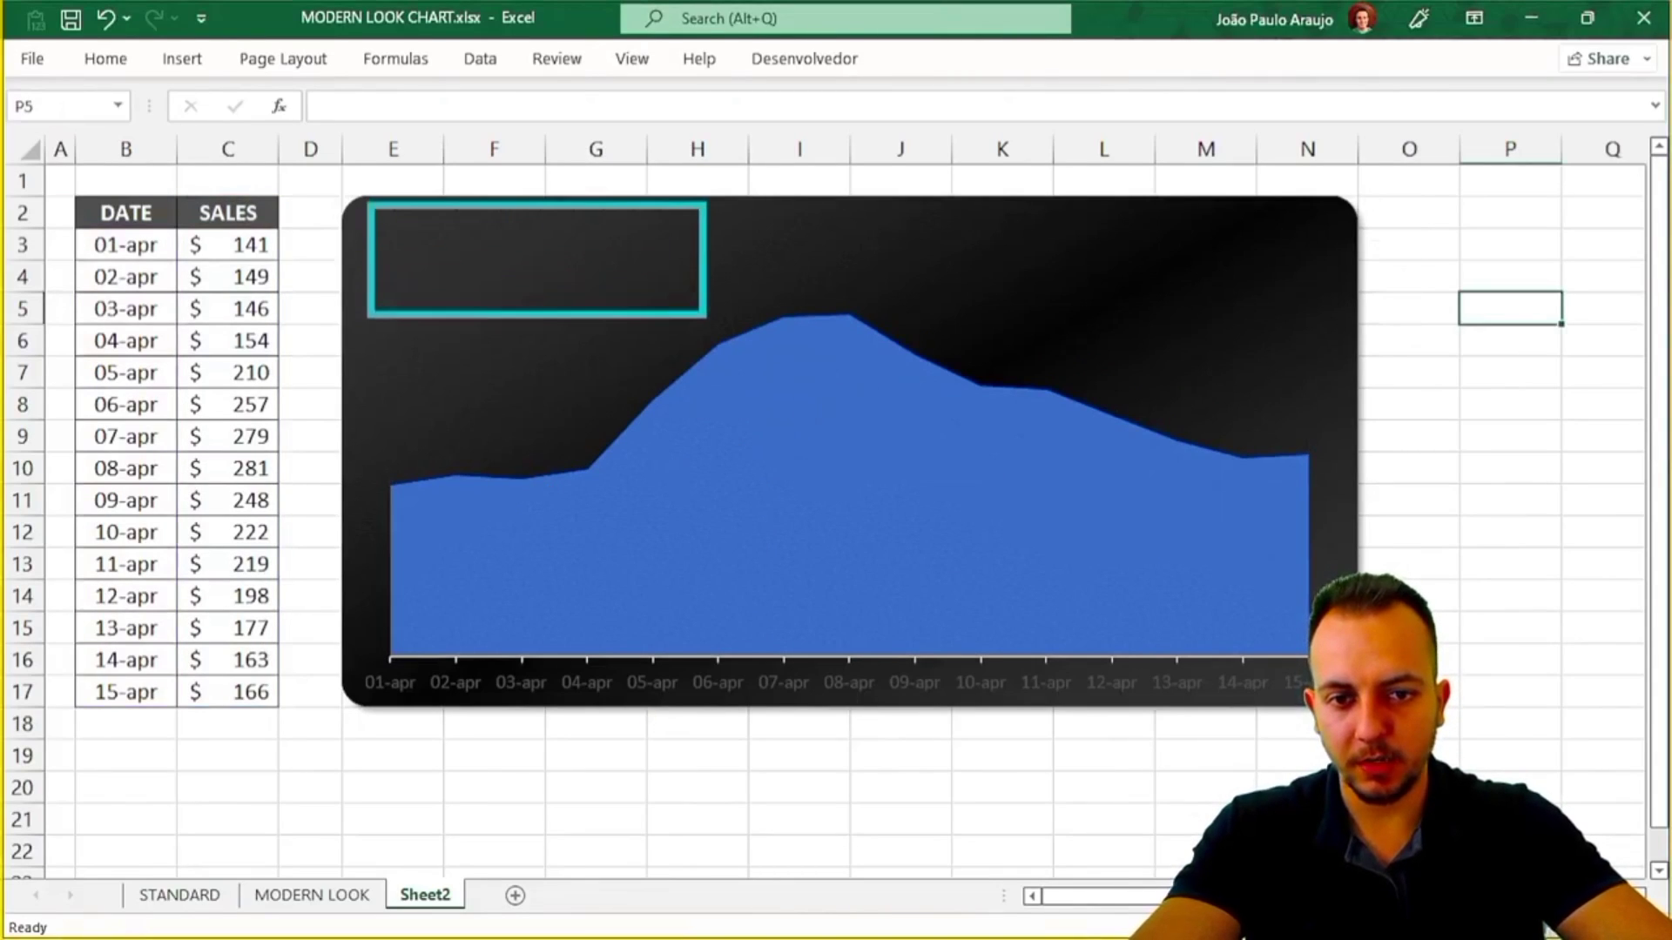
key(Escape)
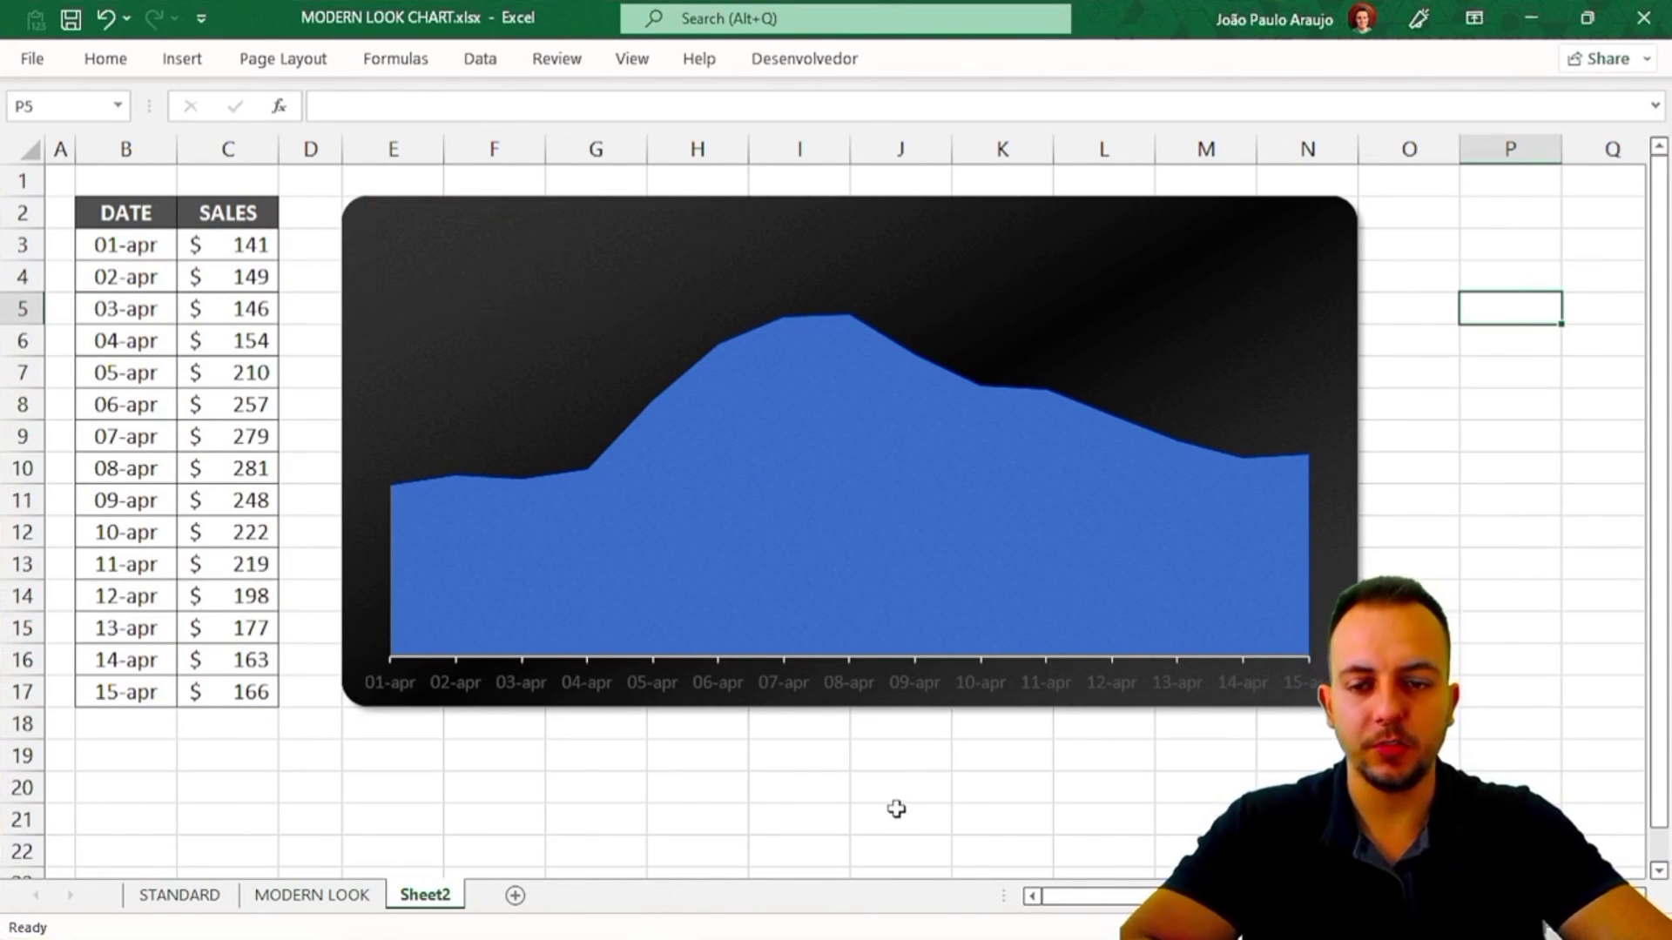
Give the area series a gradient fill and remove the middle gradient stop.
double_click(695, 484)
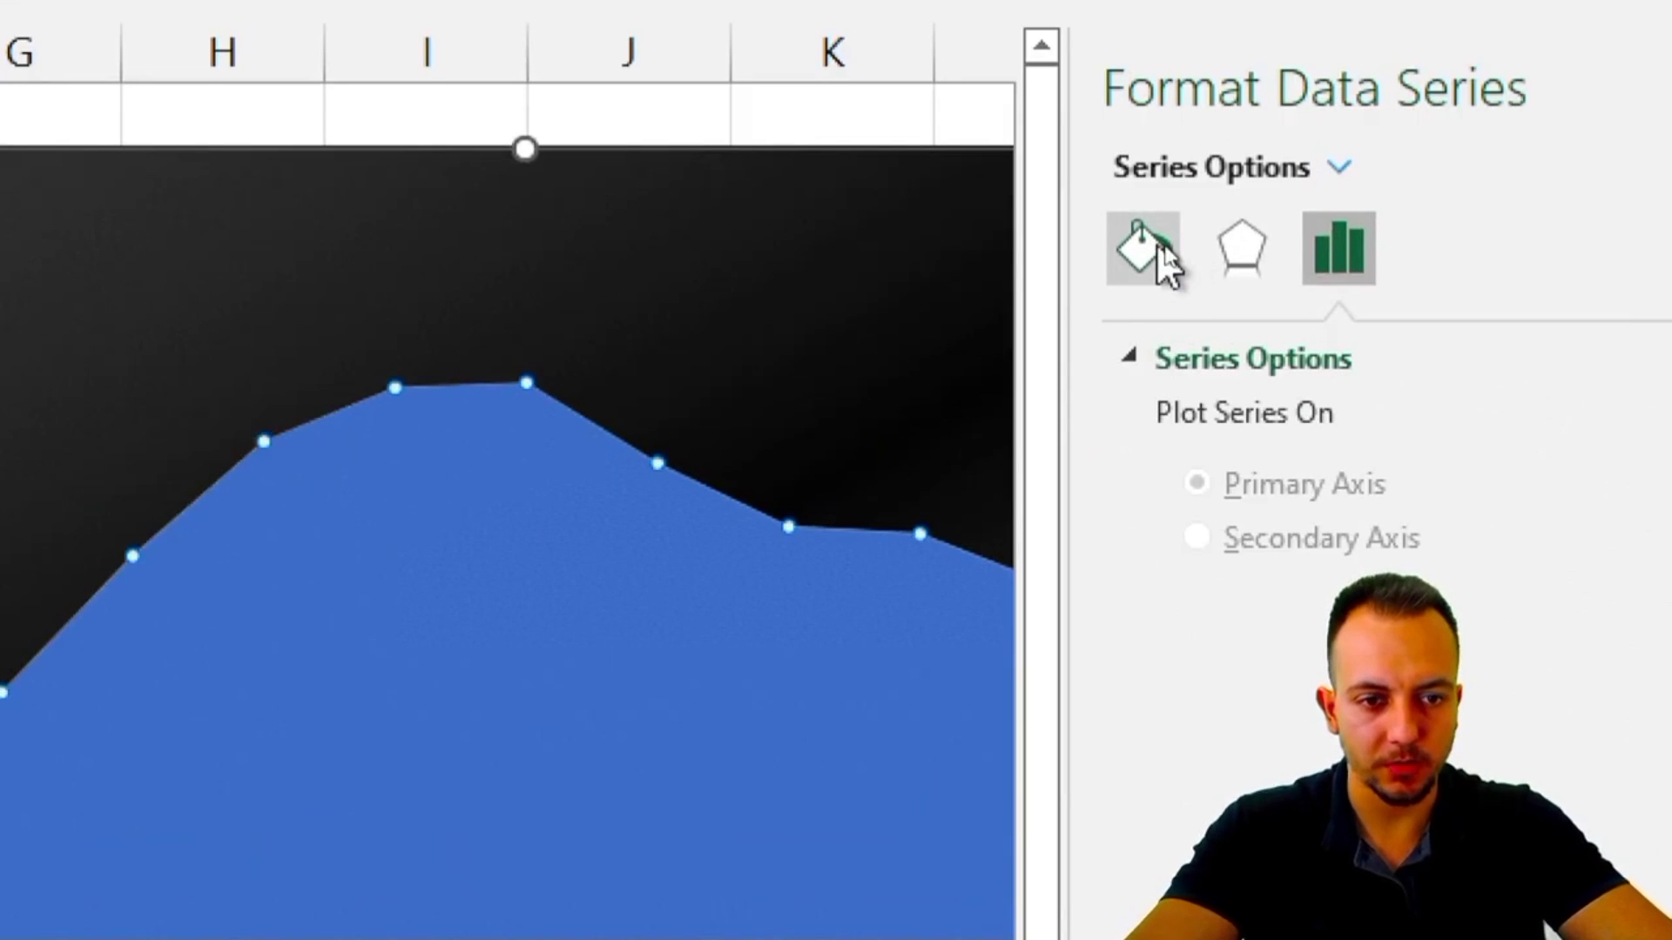
click(1159, 247)
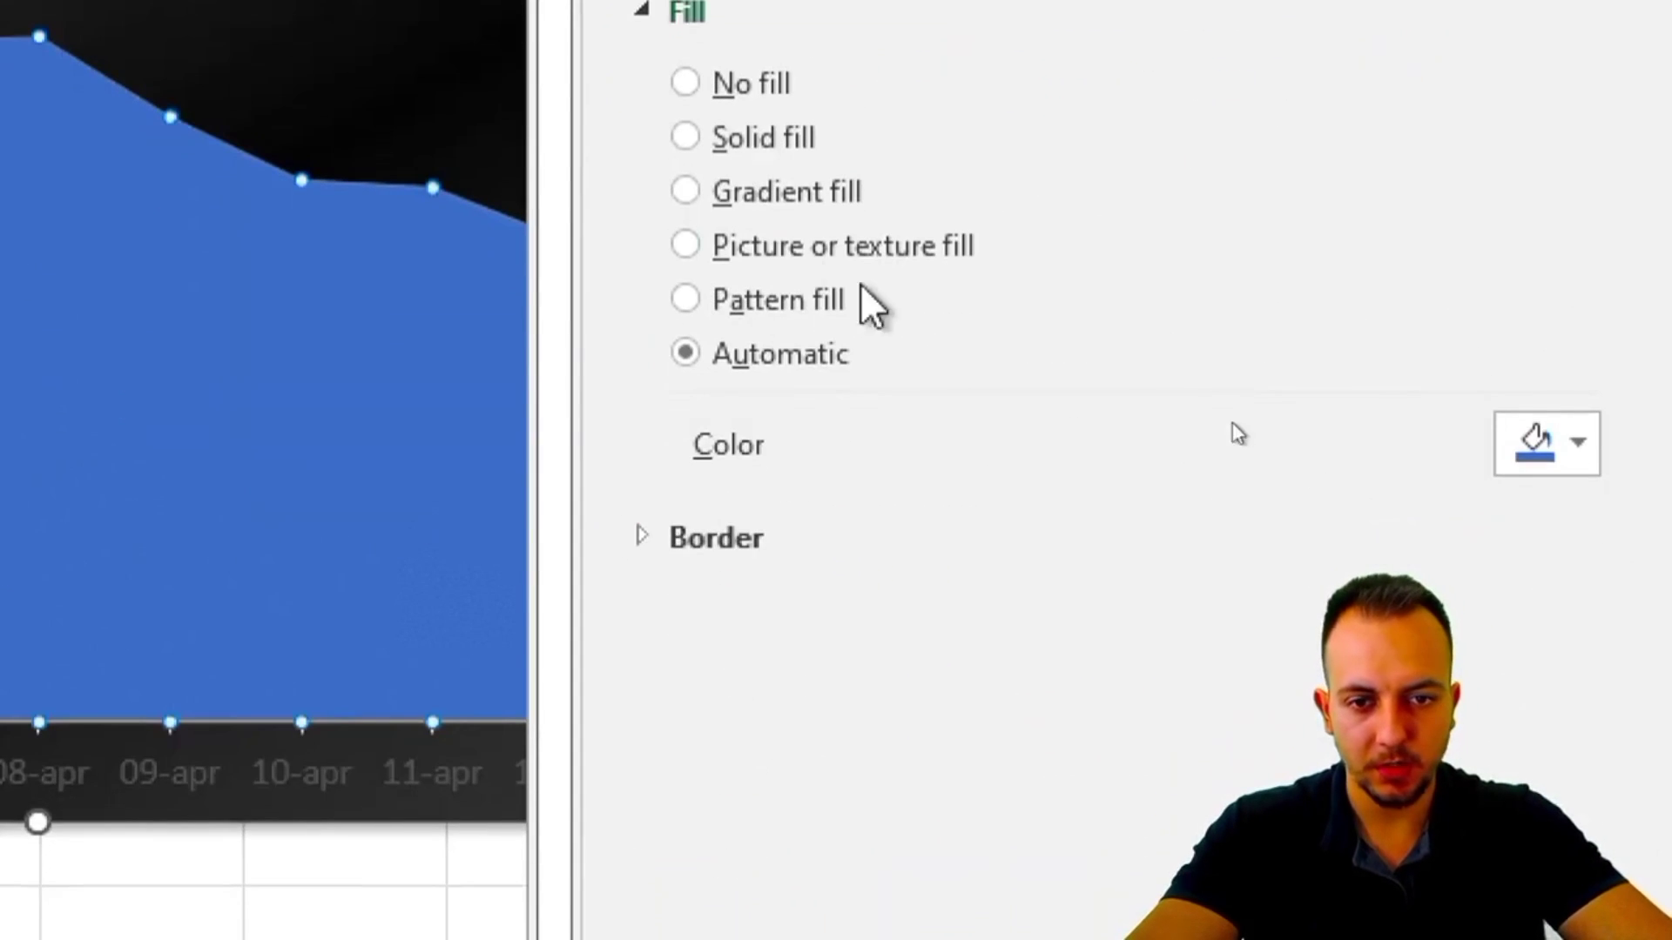
click(738, 188)
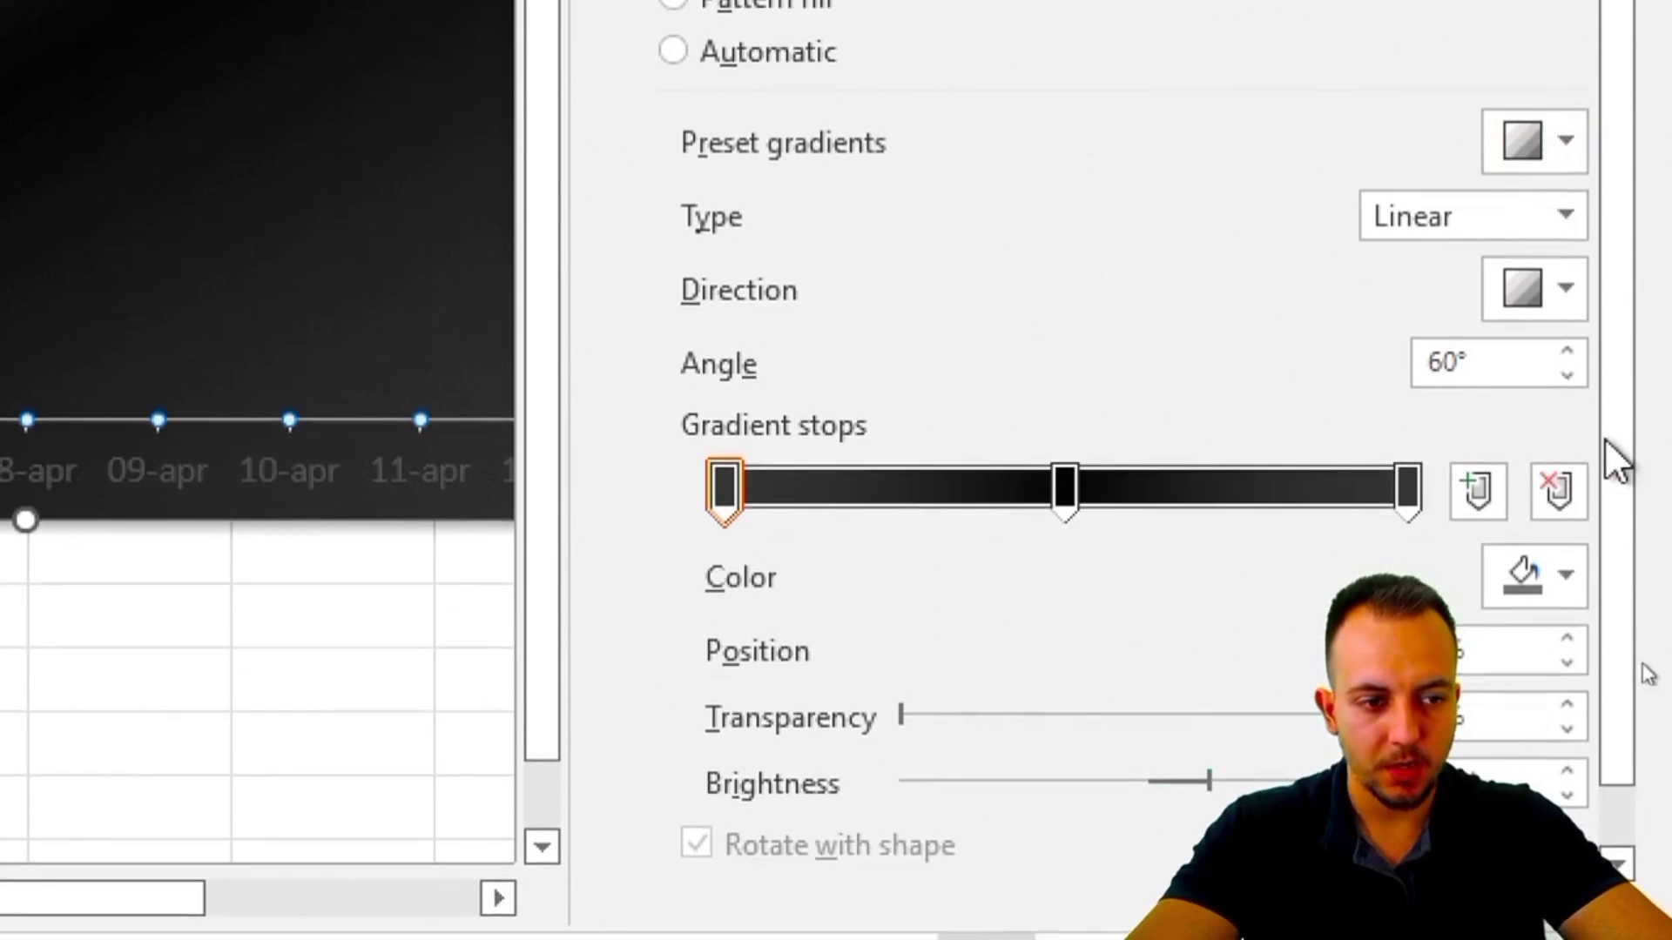
scroll(1612, 622, down, 1)
drag(736, 387, 700, 394)
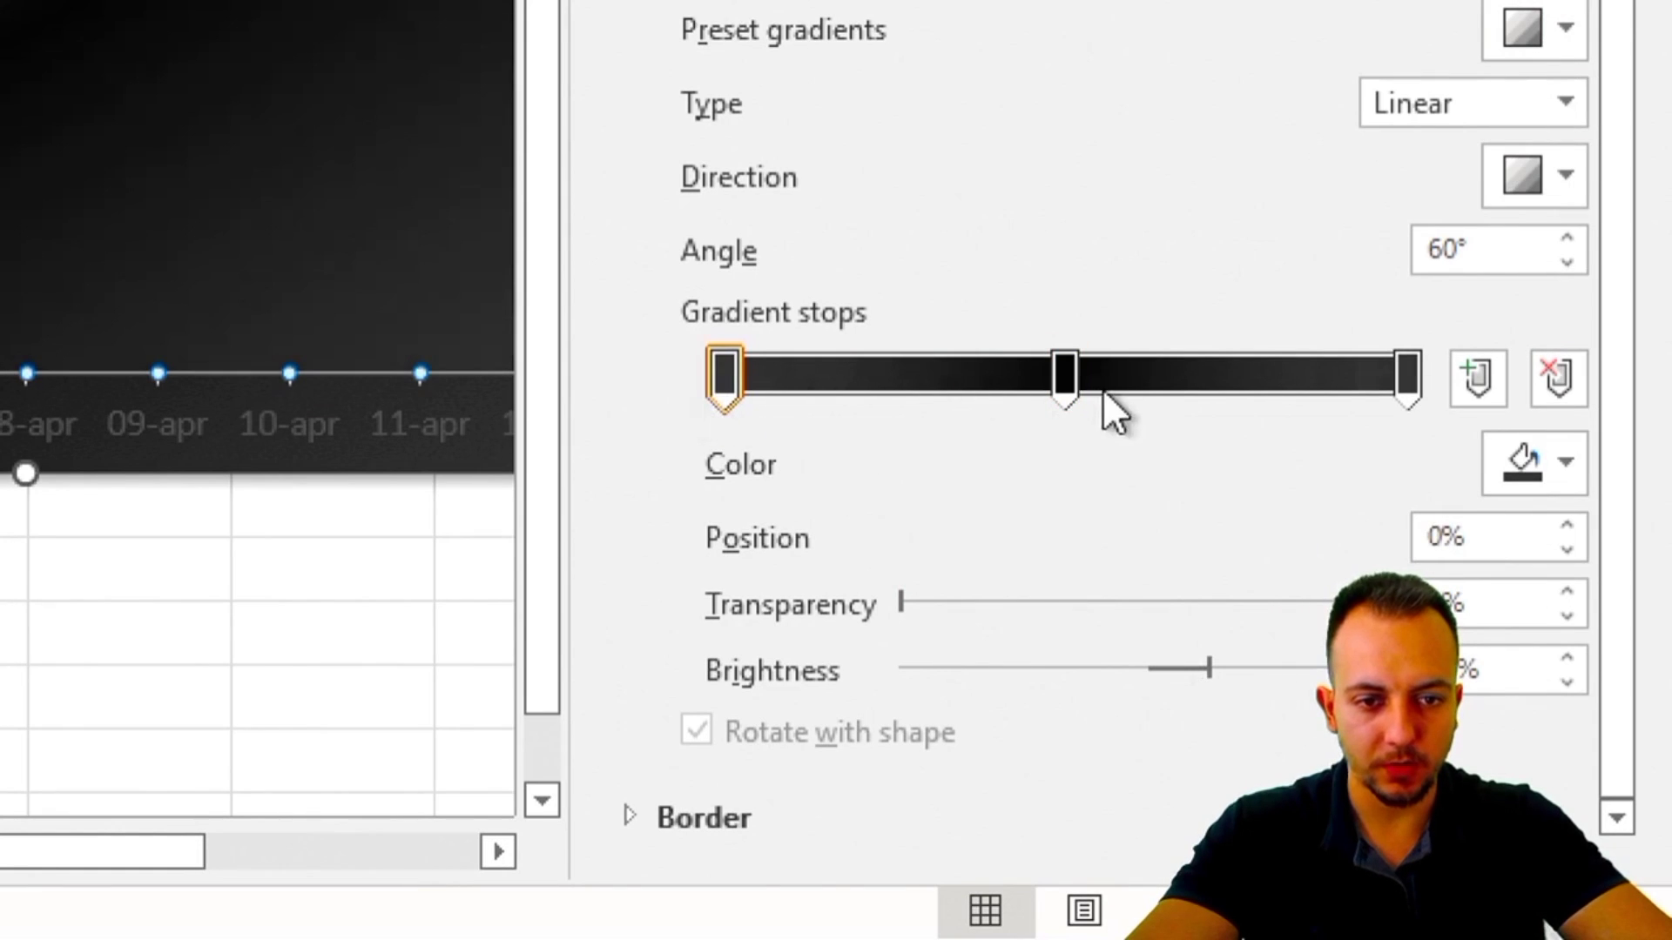
click(1066, 378)
click(1555, 383)
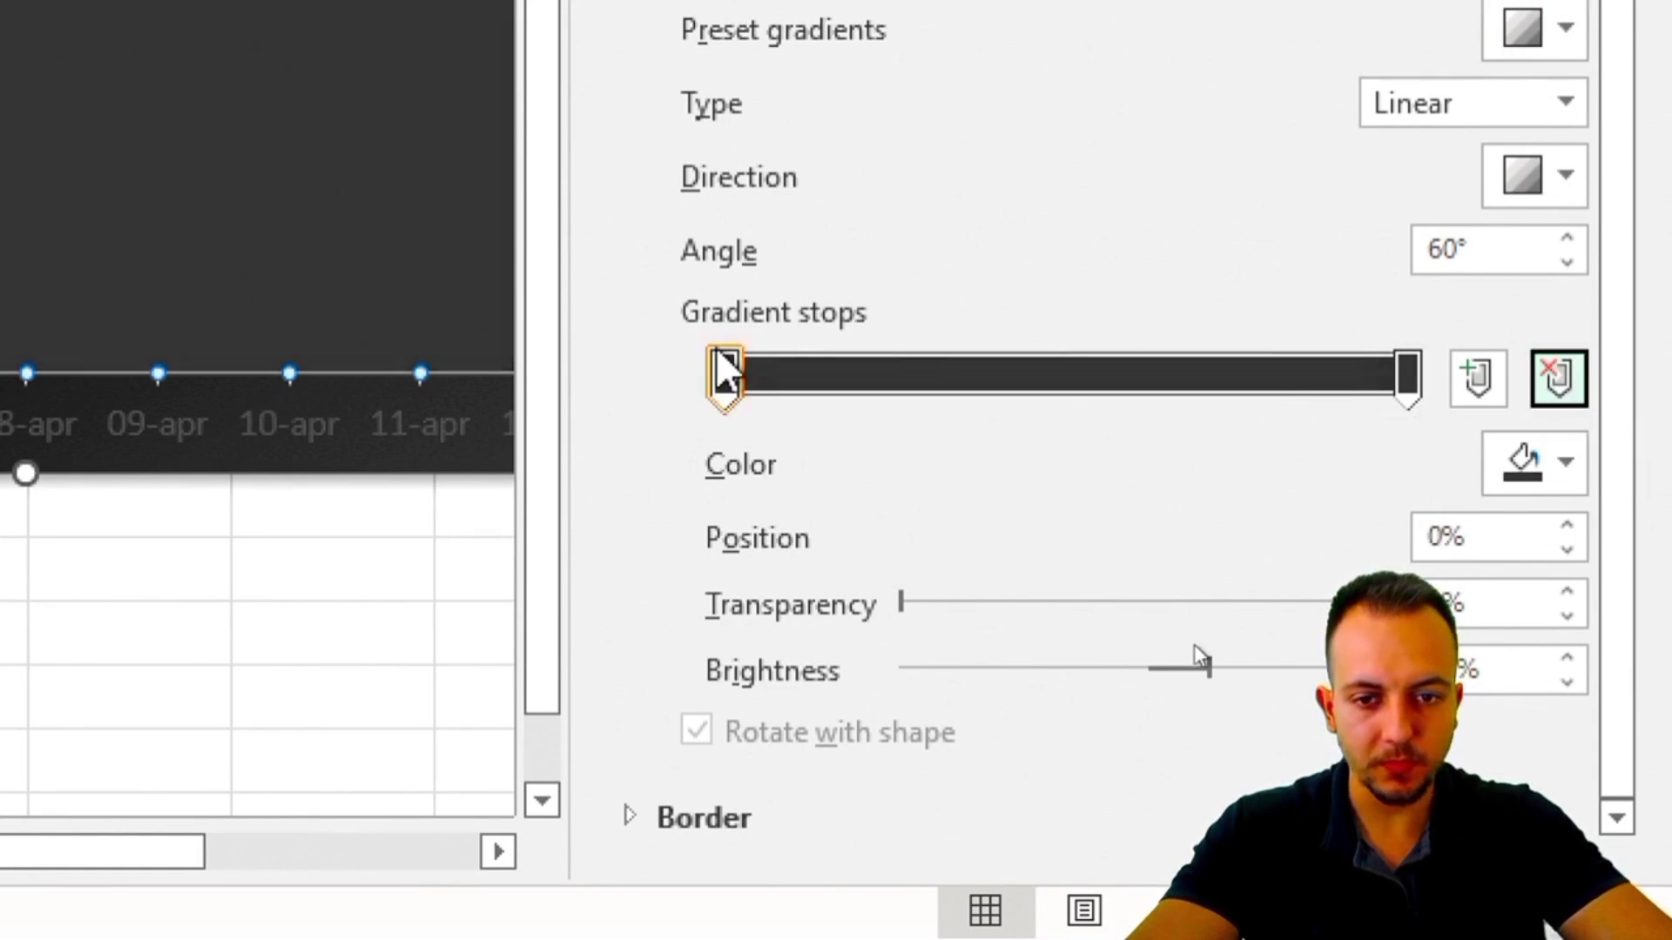
Color the area series' first gradient stop standard Light Blue and its last stop standard Blue.
drag(724, 374, 688, 388)
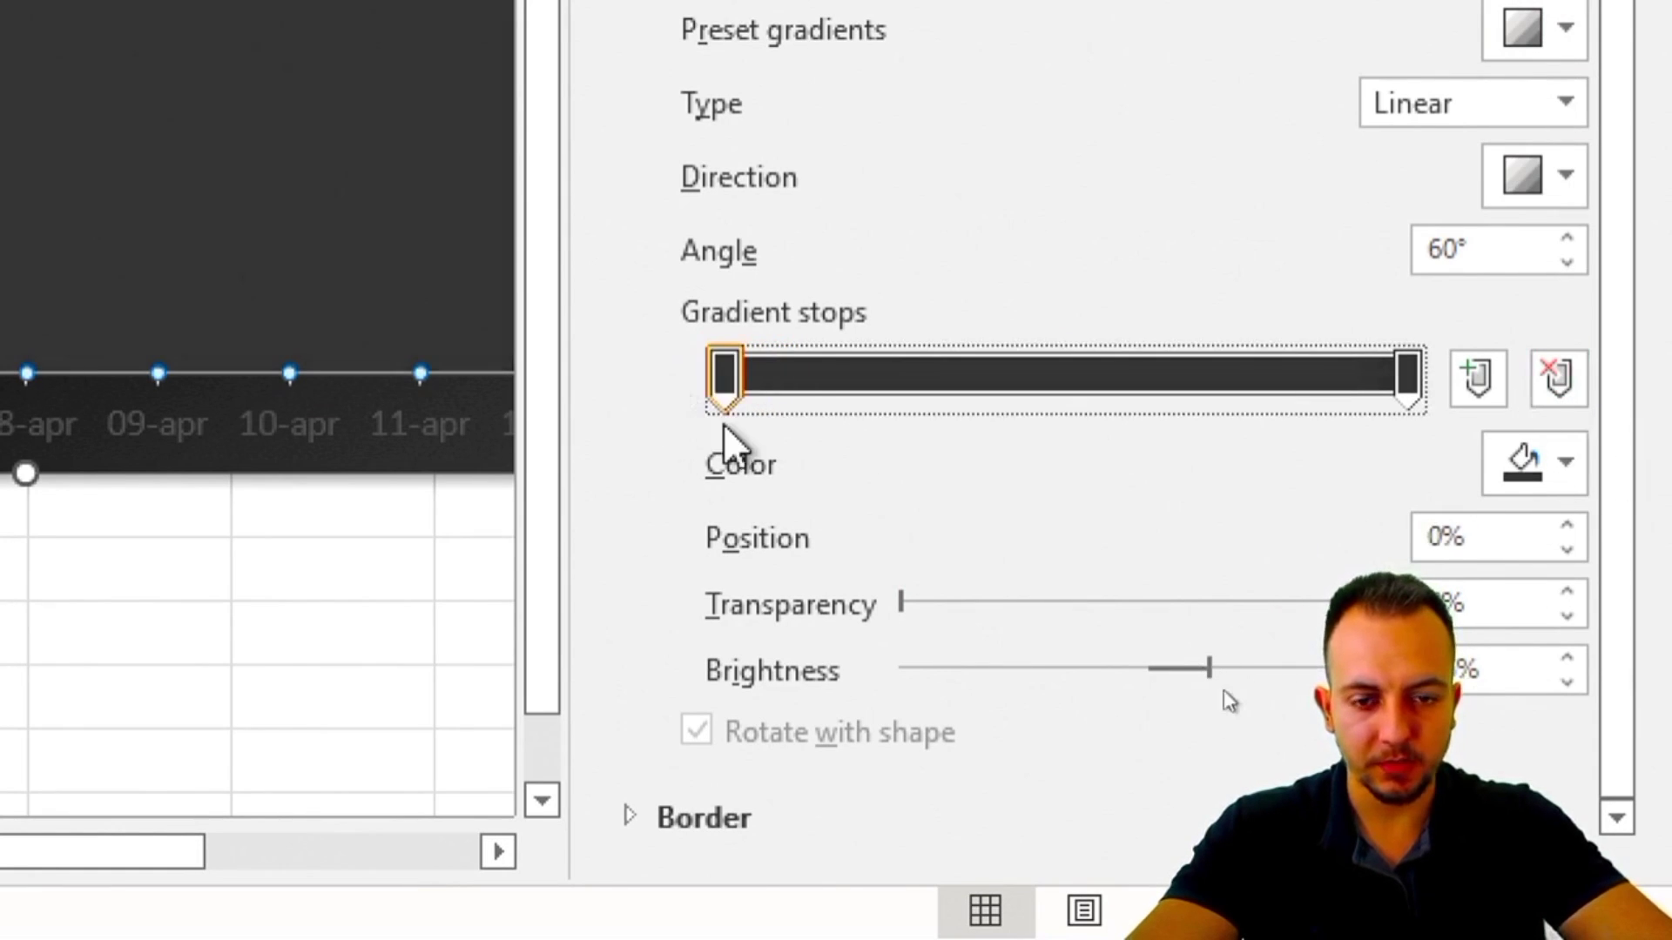
click(1564, 456)
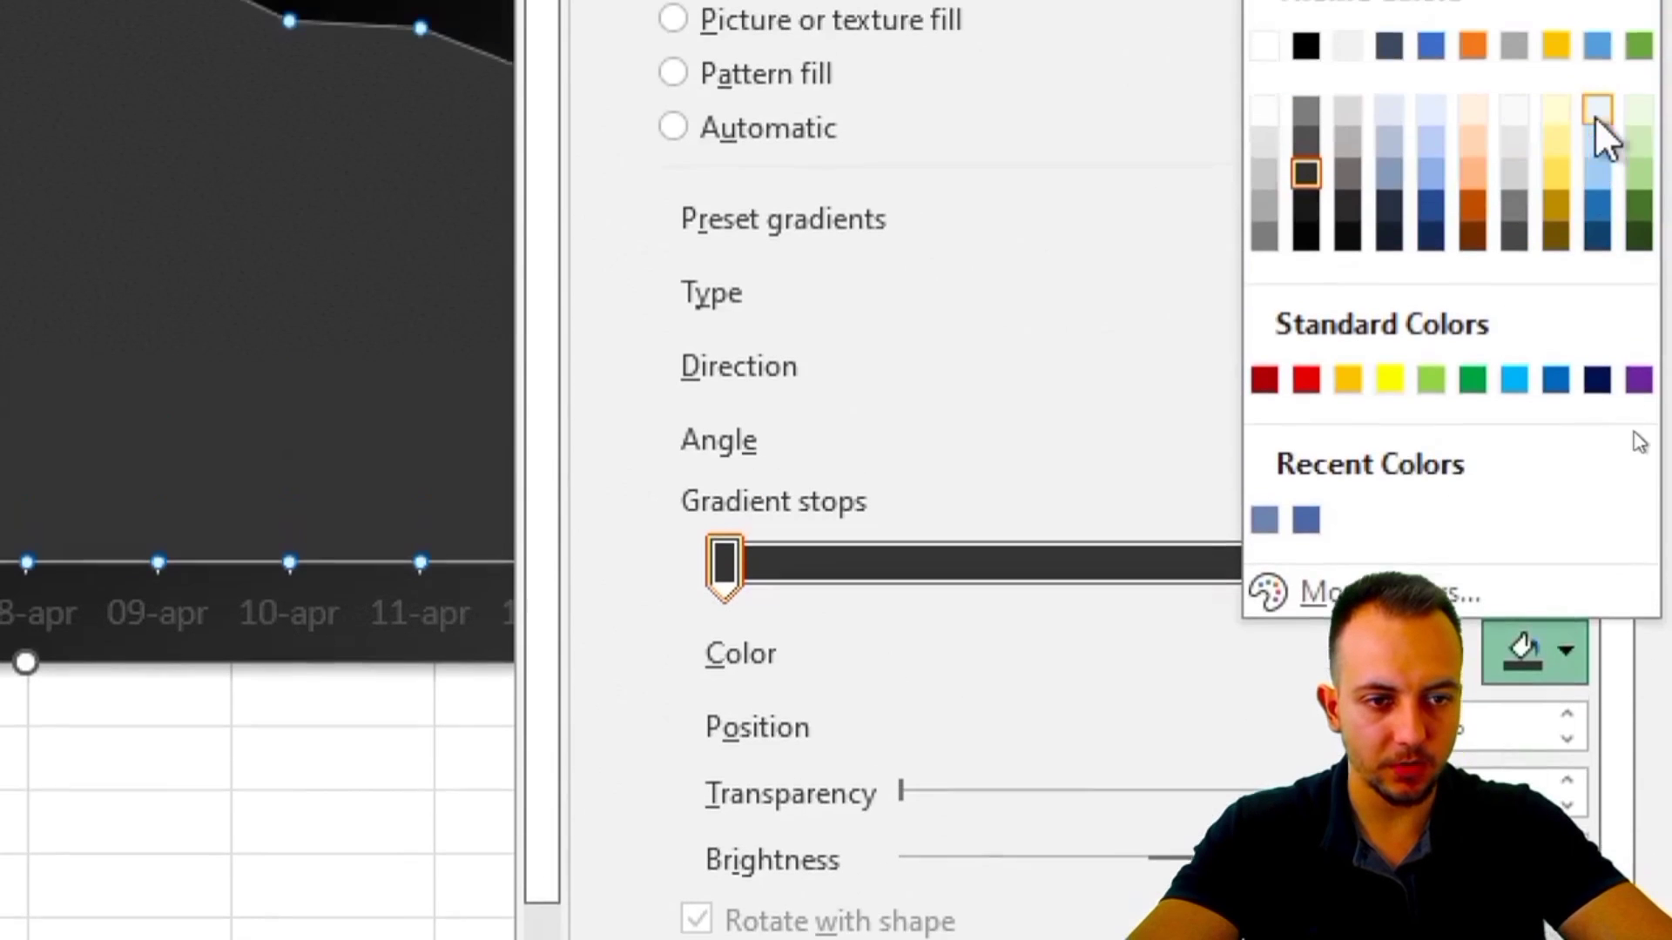
click(1517, 392)
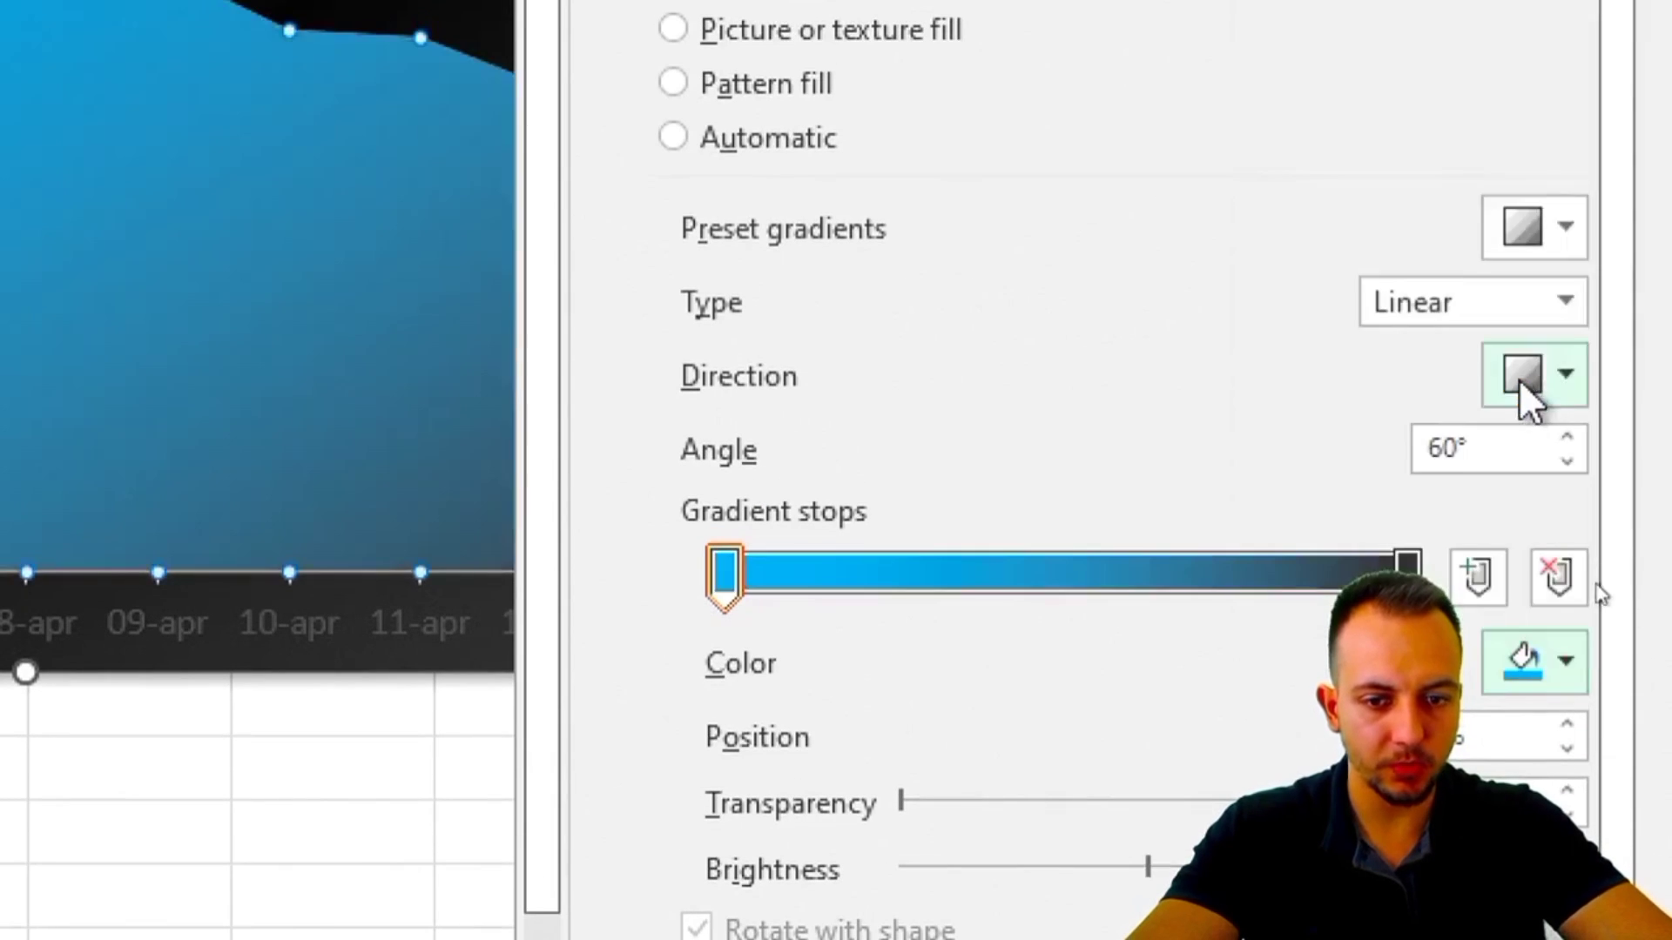
click(1419, 375)
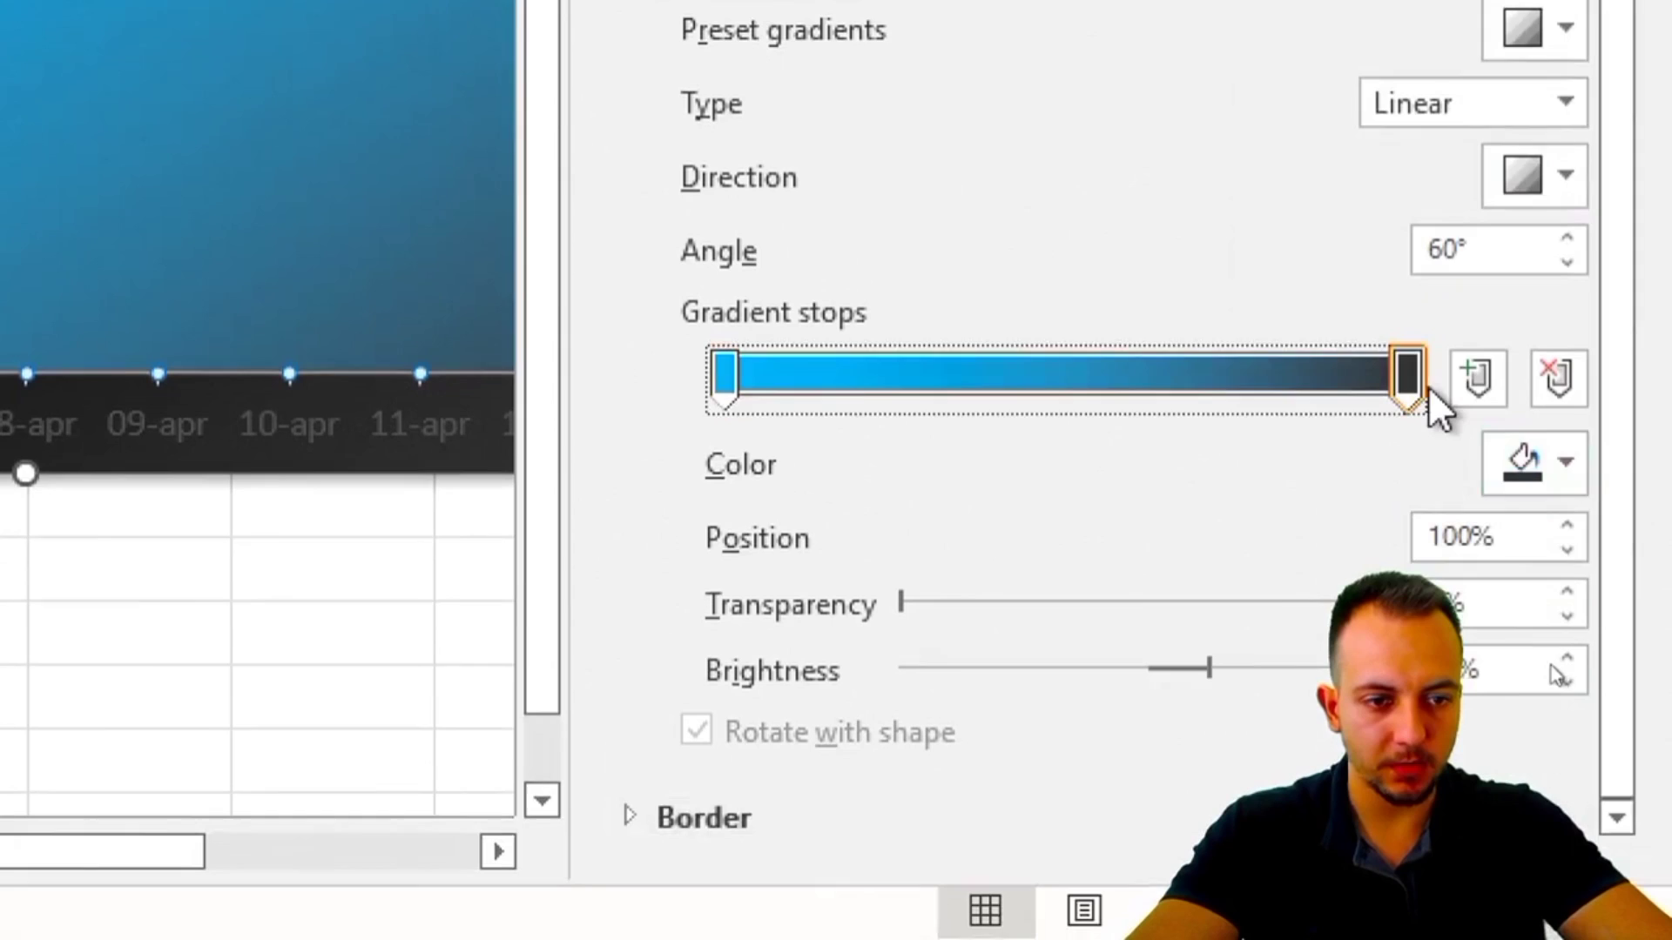
click(1575, 485)
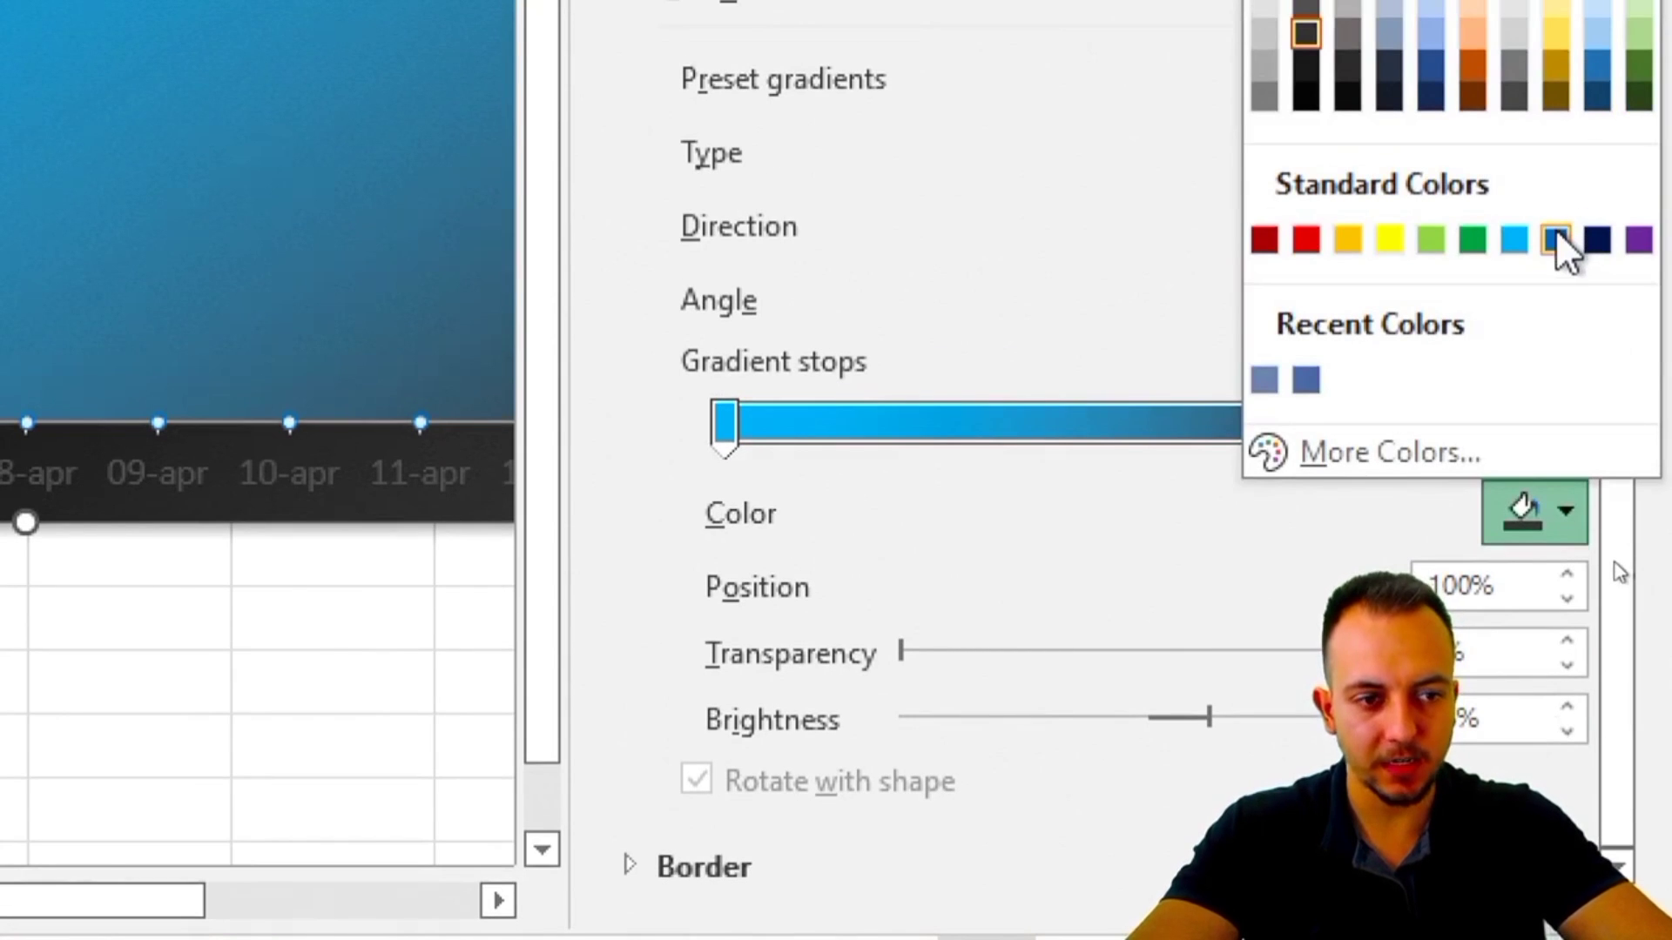
click(1556, 237)
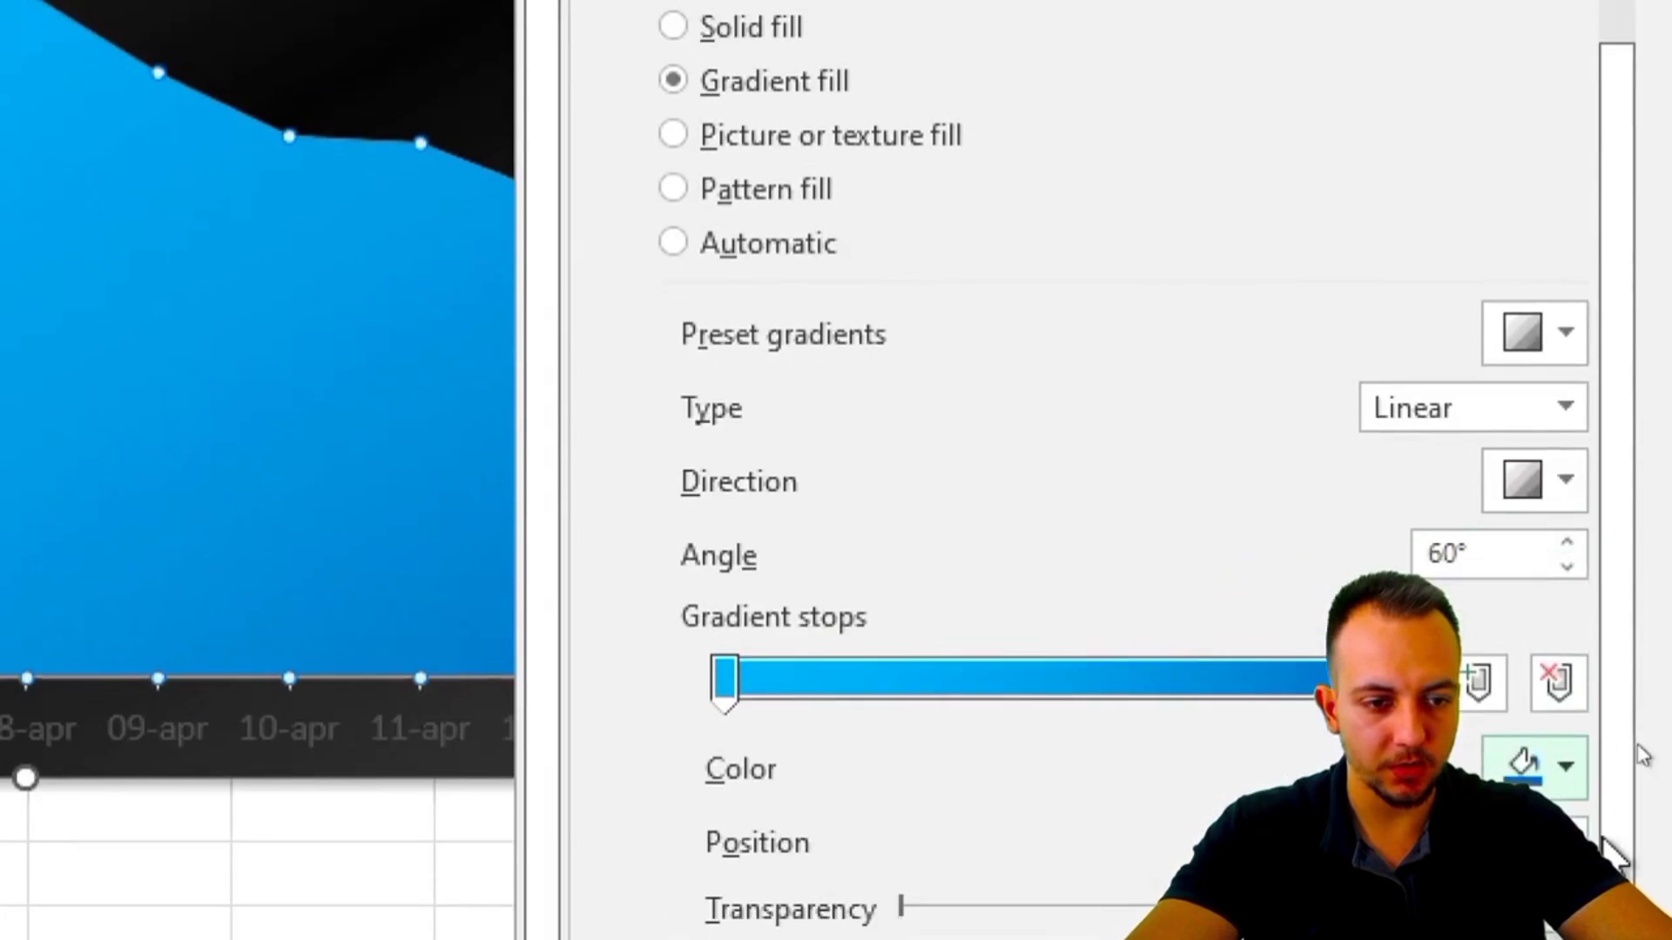
Set the area series' gradient angle to 90° and close the series formatting options.
click(1566, 470)
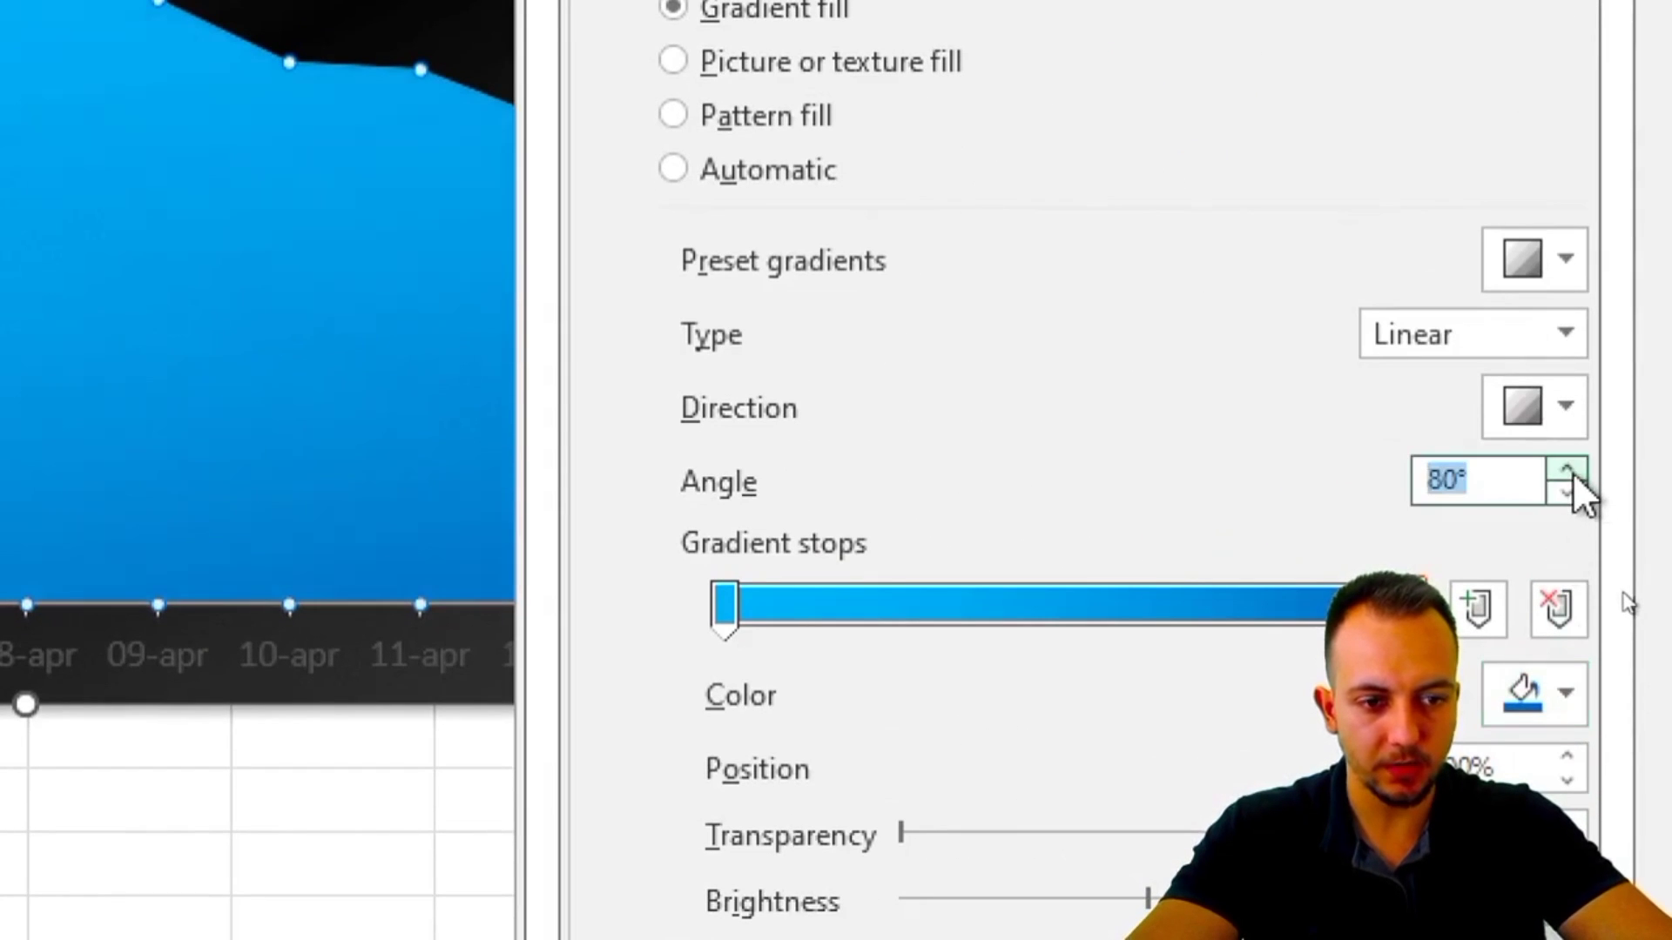
click(1567, 470)
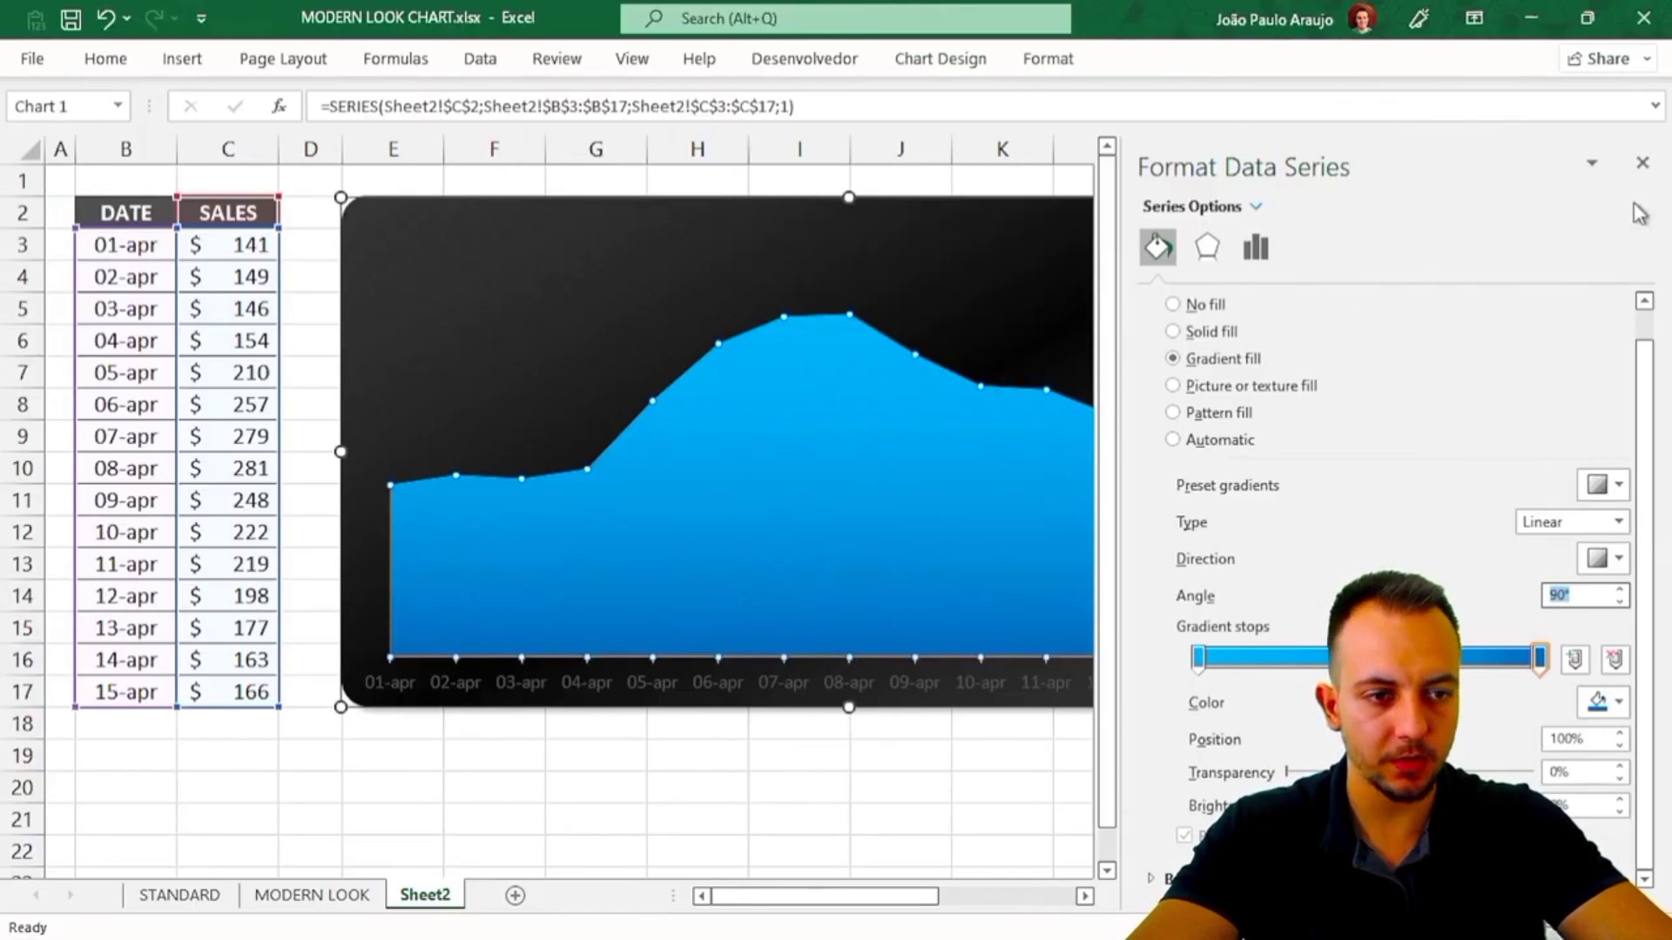
click(1642, 163)
click(637, 789)
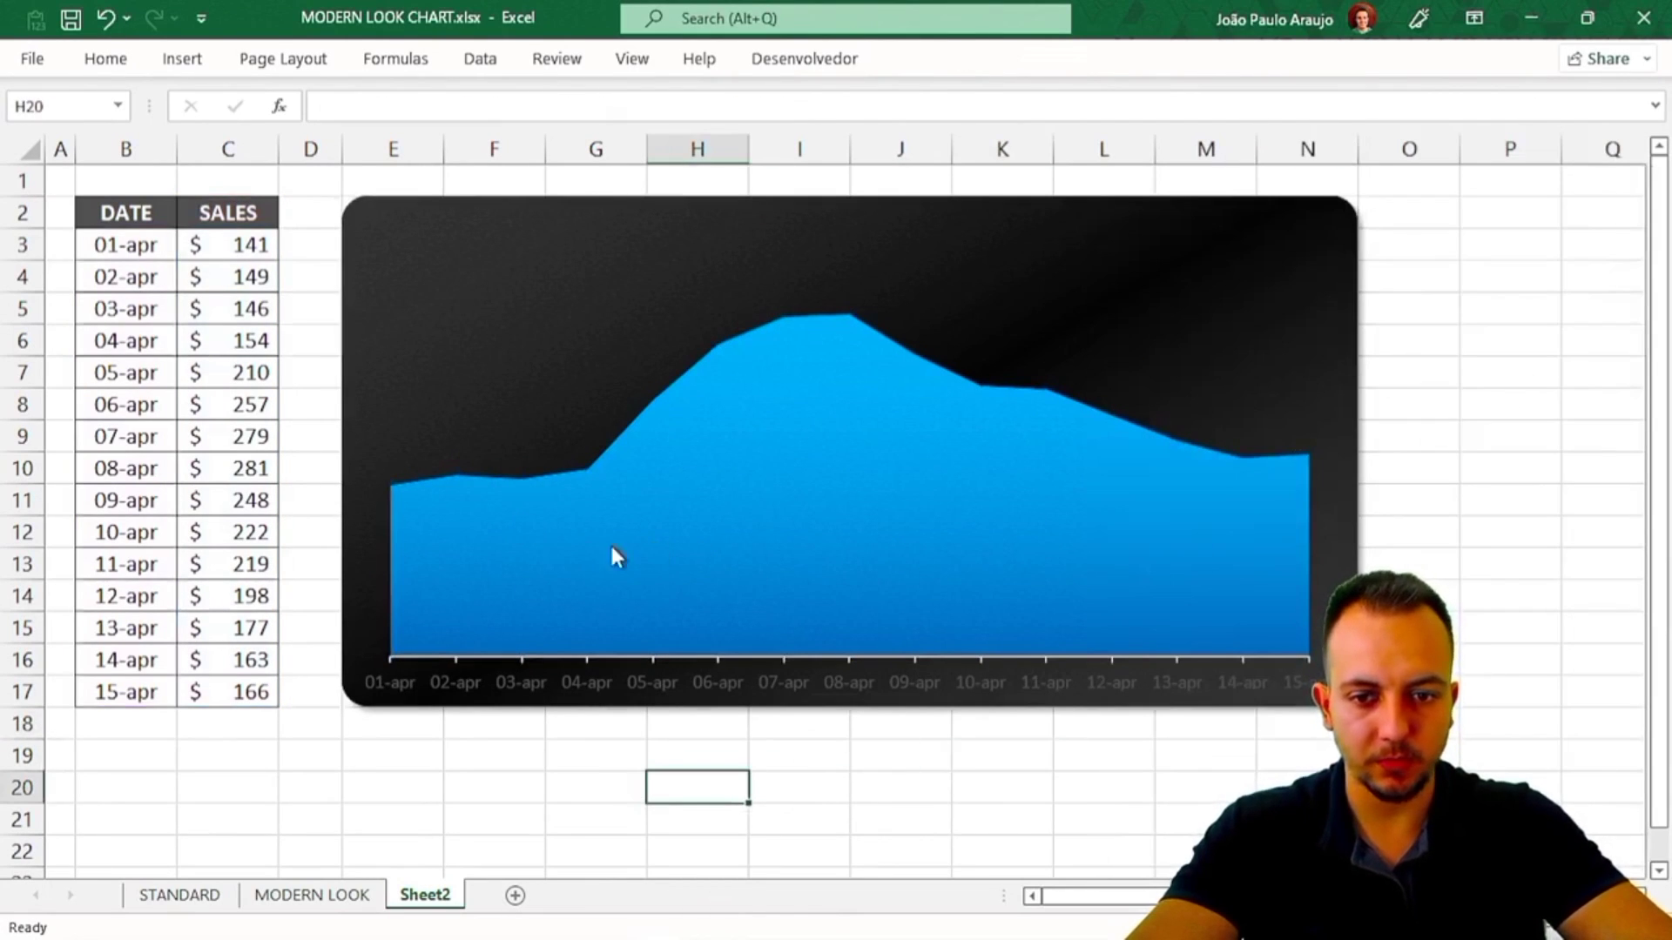
Compare with the MODERN LOOK sheet, then copy C2:C17 on Sheet2 into the chart as a second SALES series.
click(228, 213)
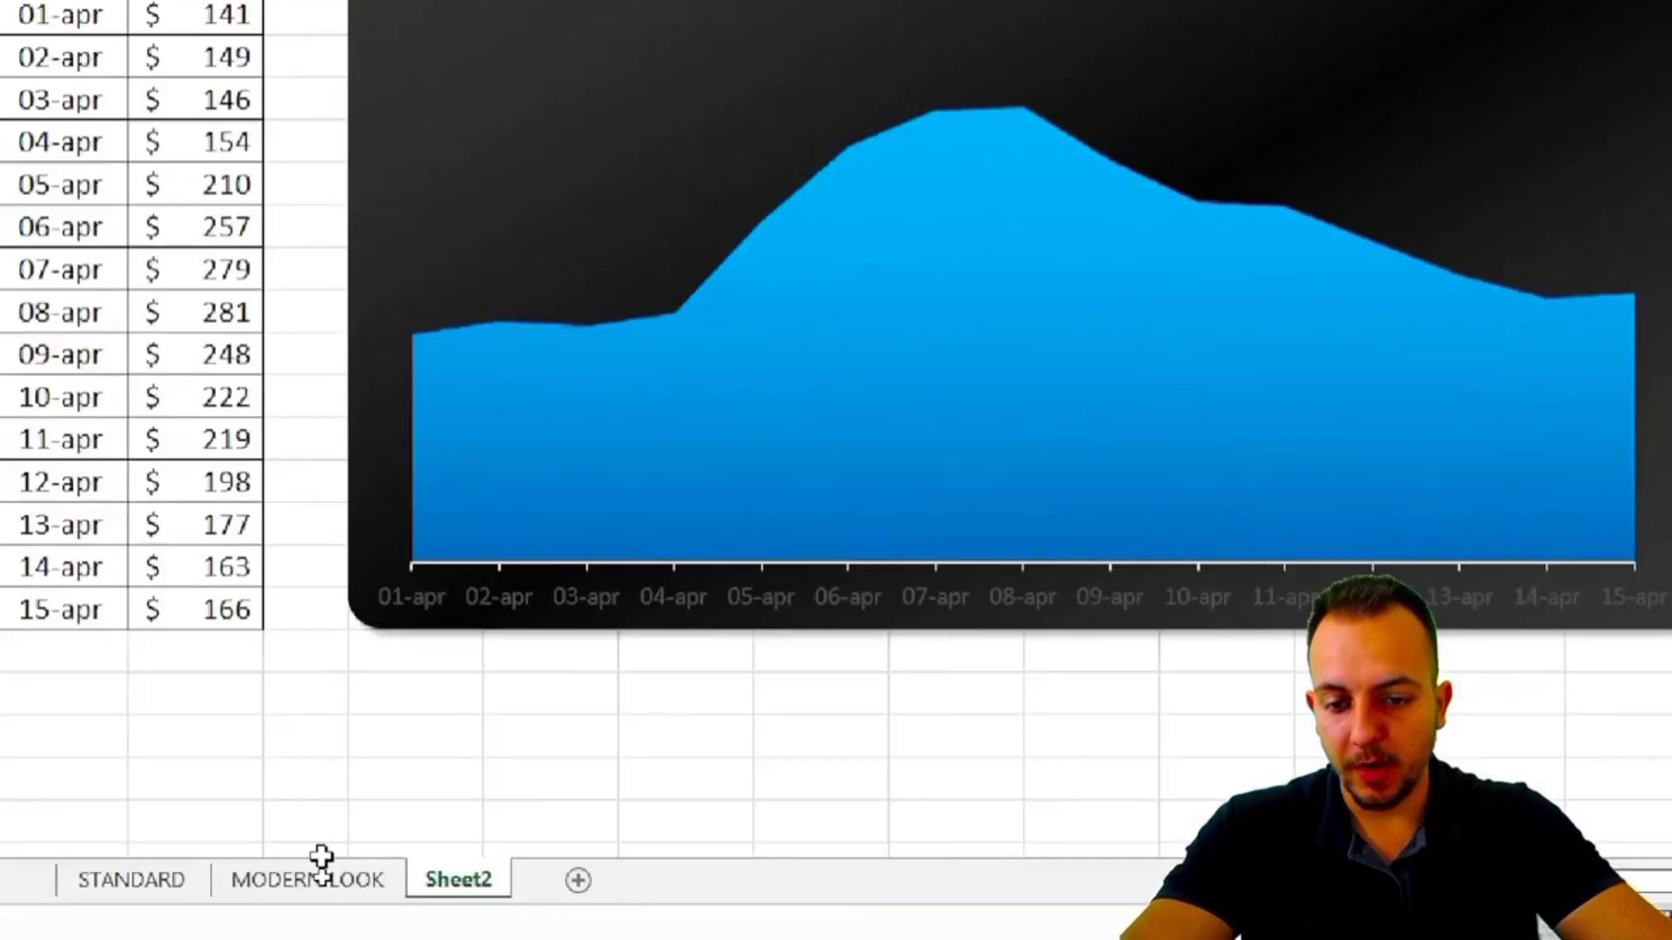
click(324, 875)
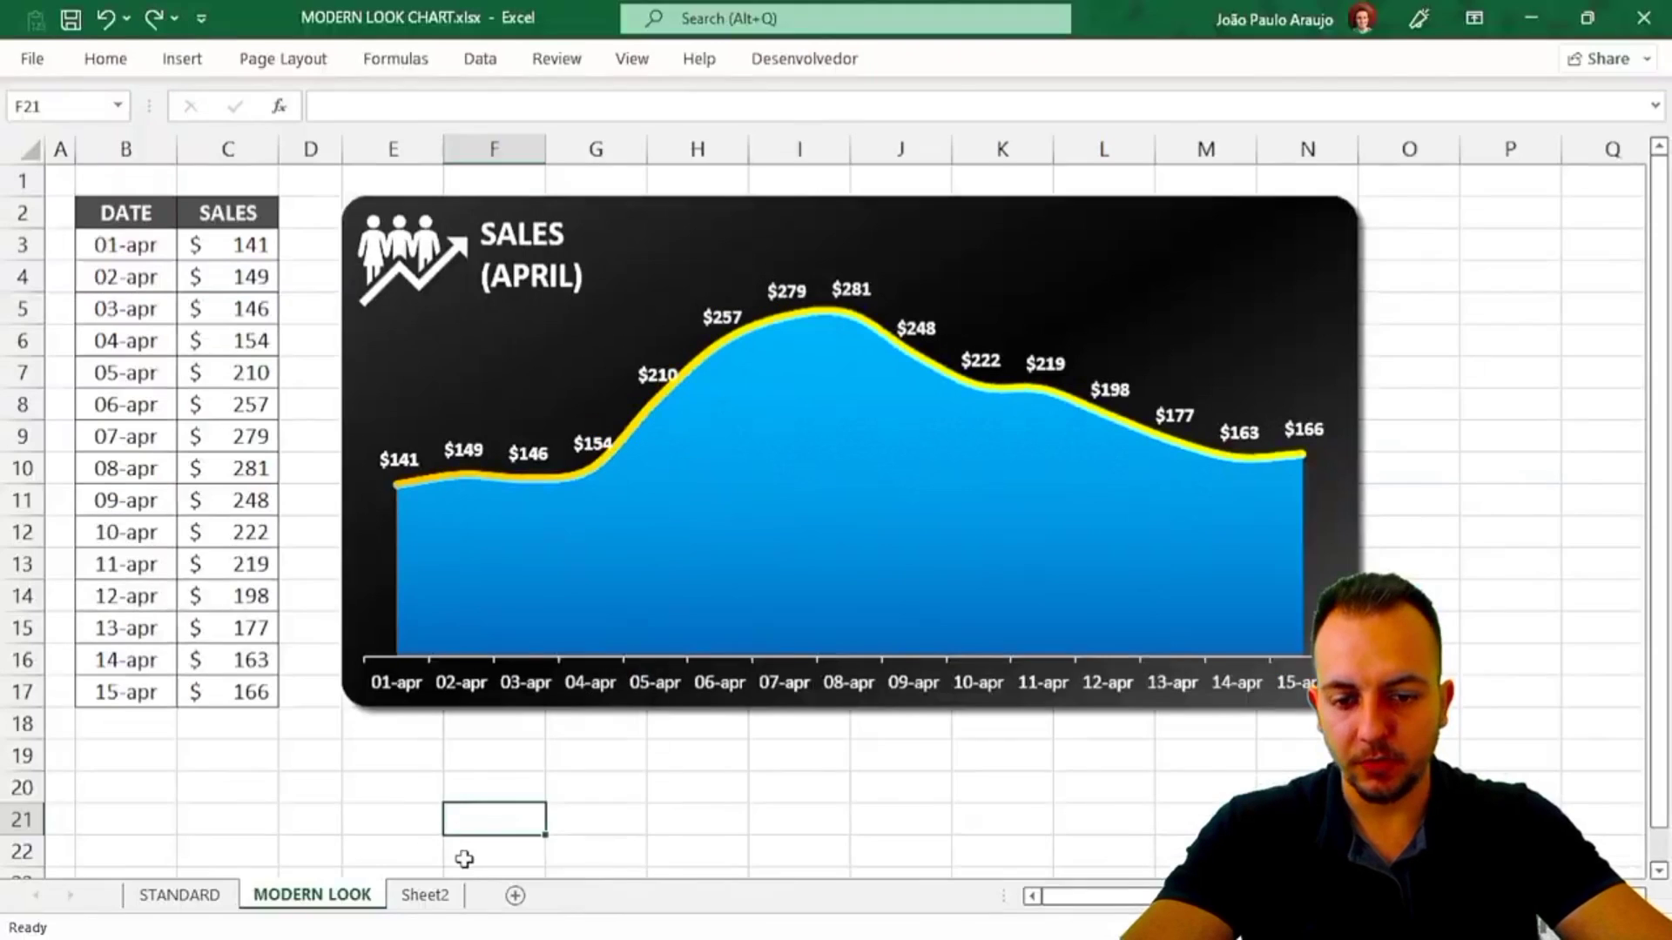
click(443, 906)
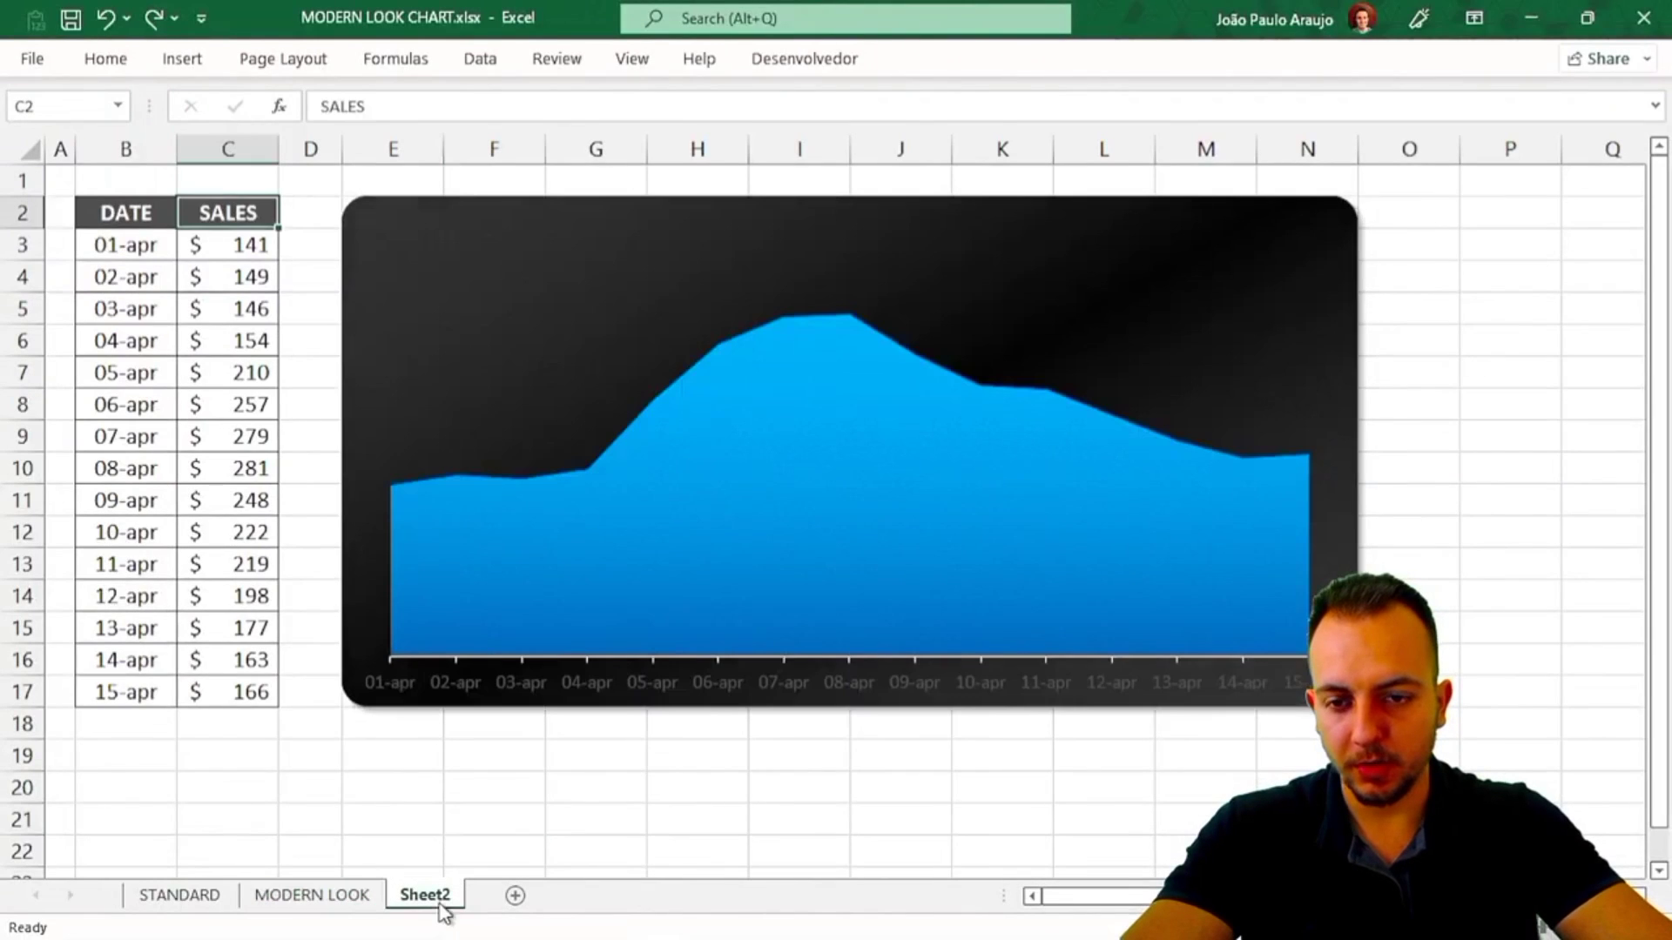
drag(233, 206, 255, 690)
key(ctrl+c)
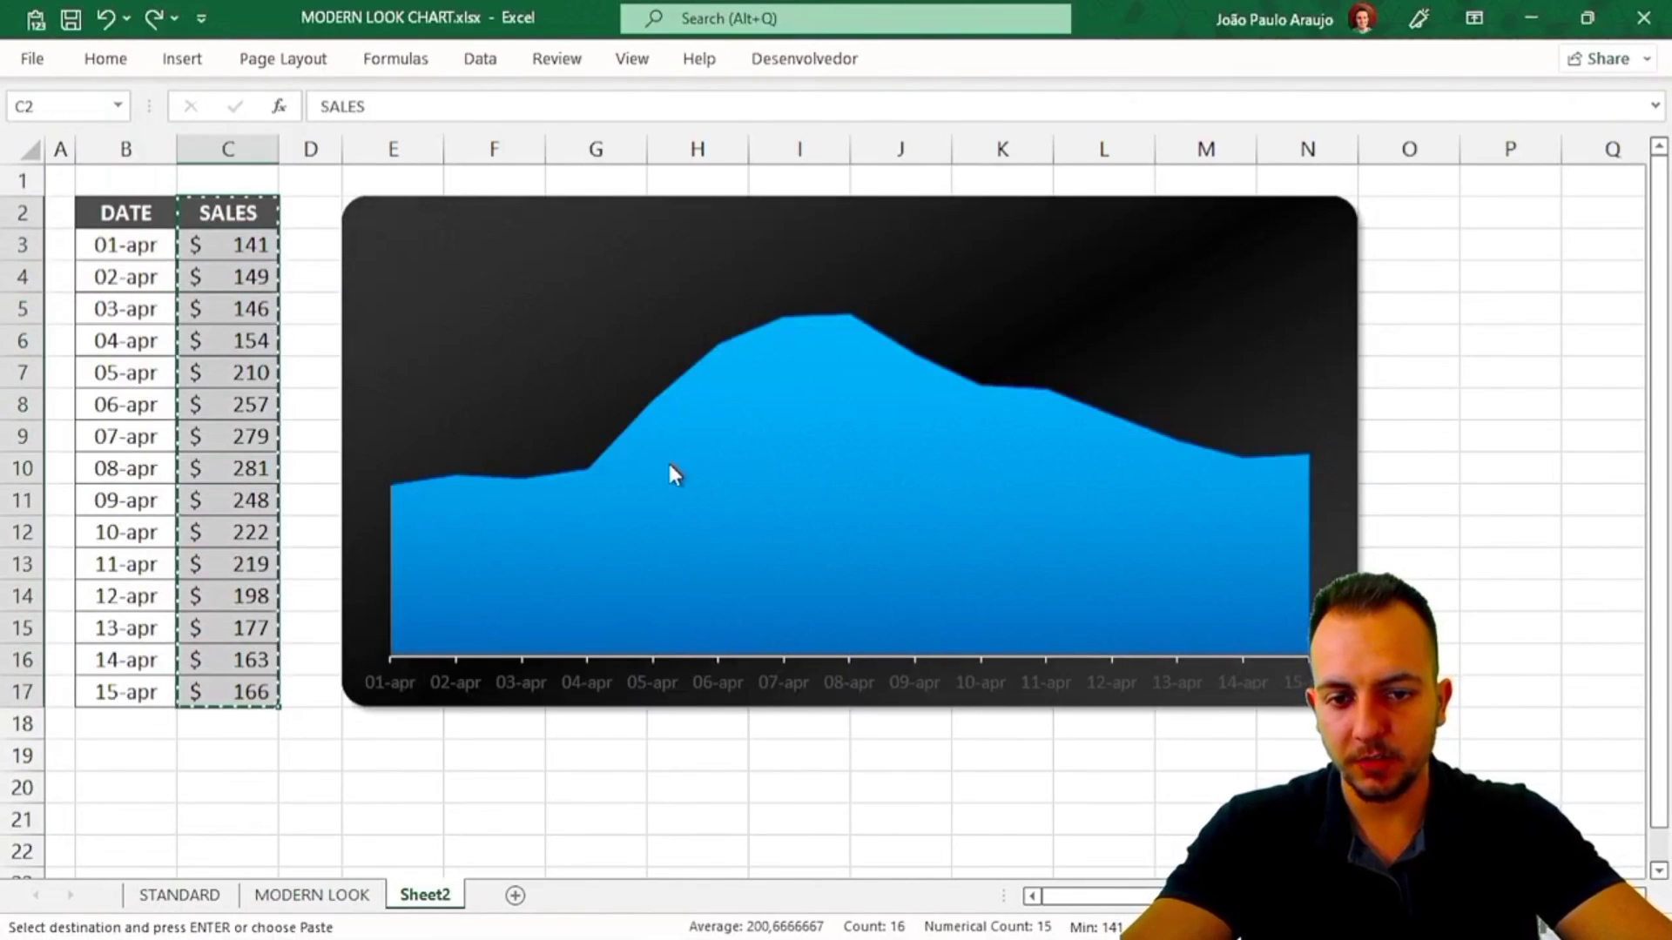
click(669, 461)
key(ctrl+v)
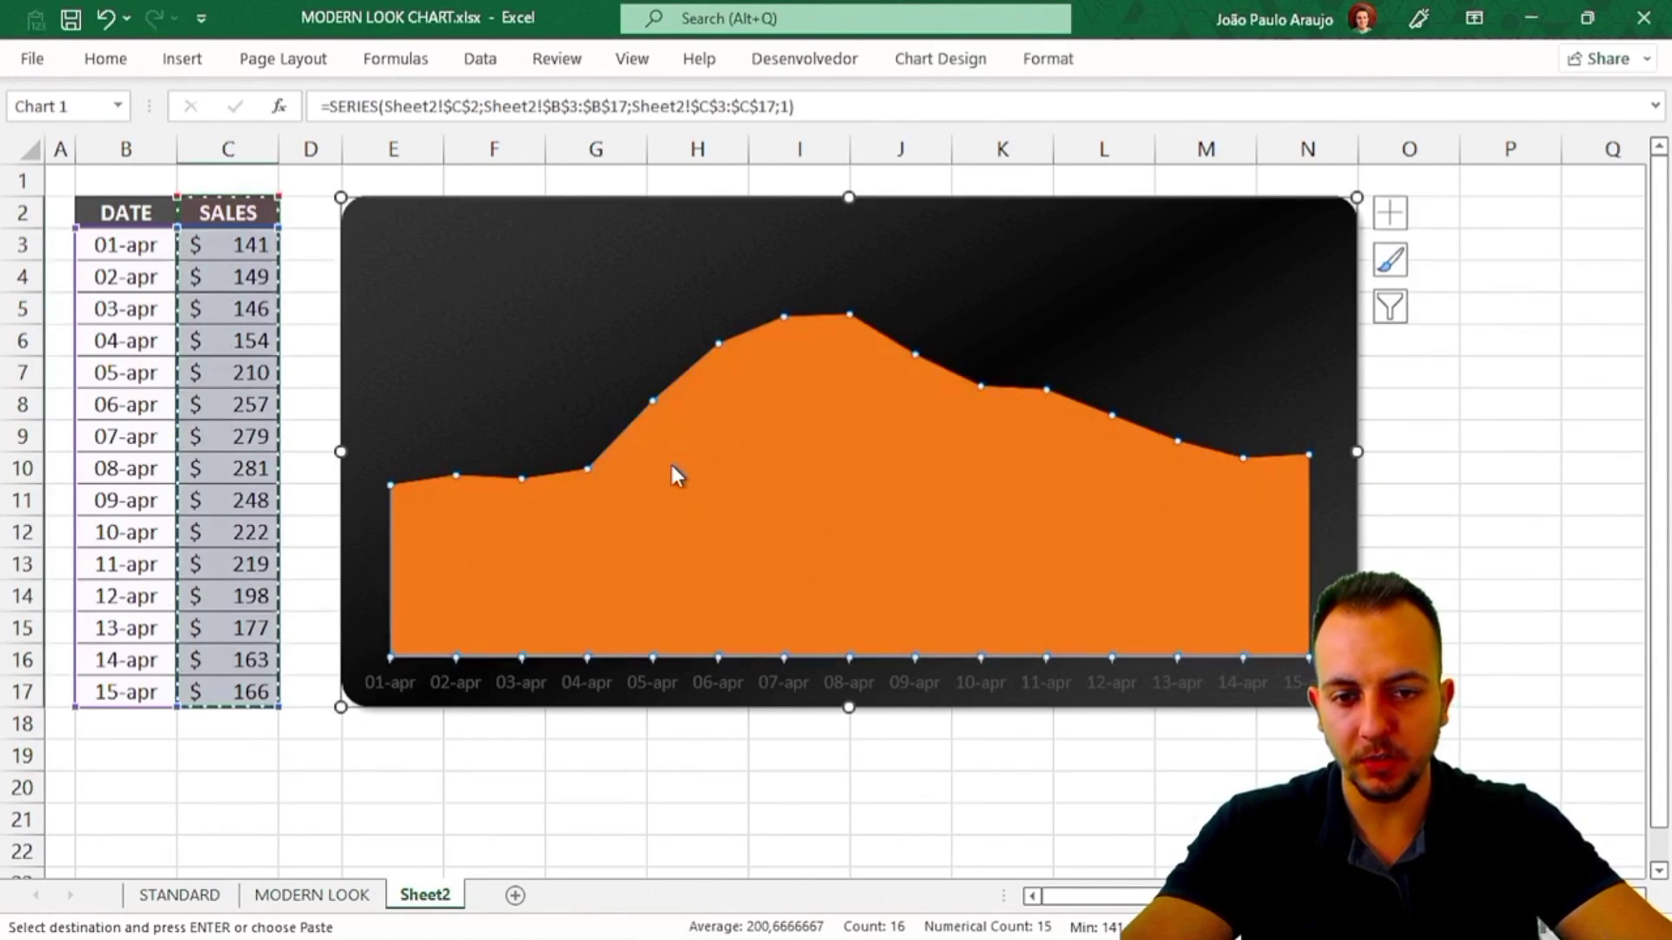
key(Escape)
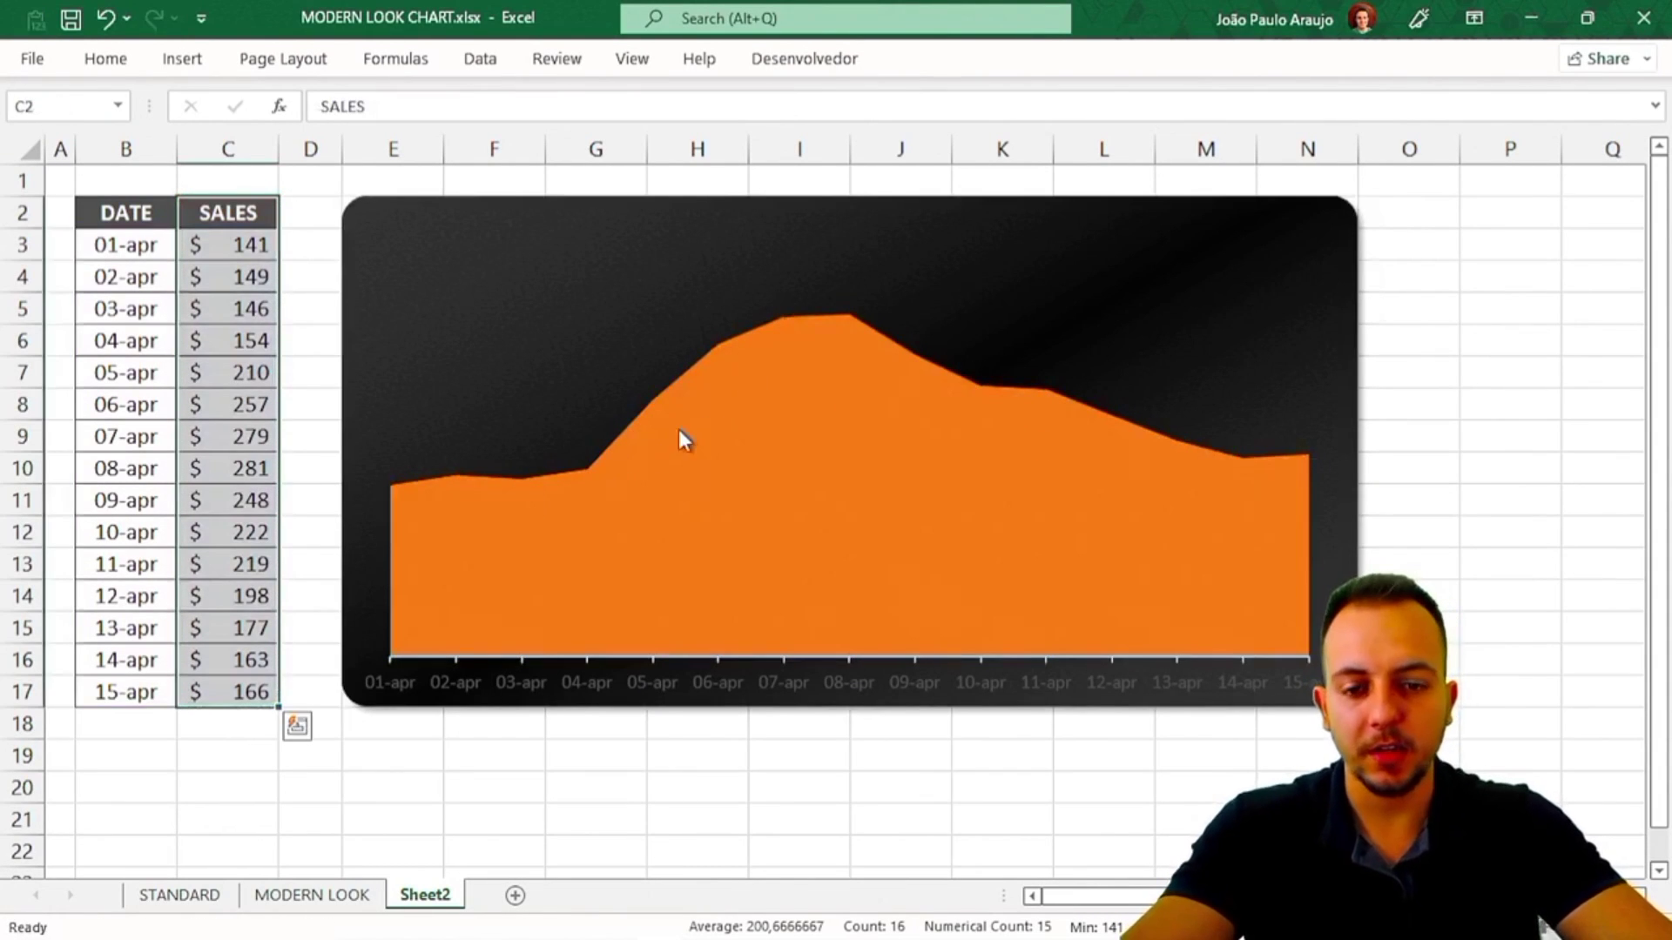
Change the chart type of the second, orange SALES series to Line, keeping the first series as Area.
right_click(730, 458)
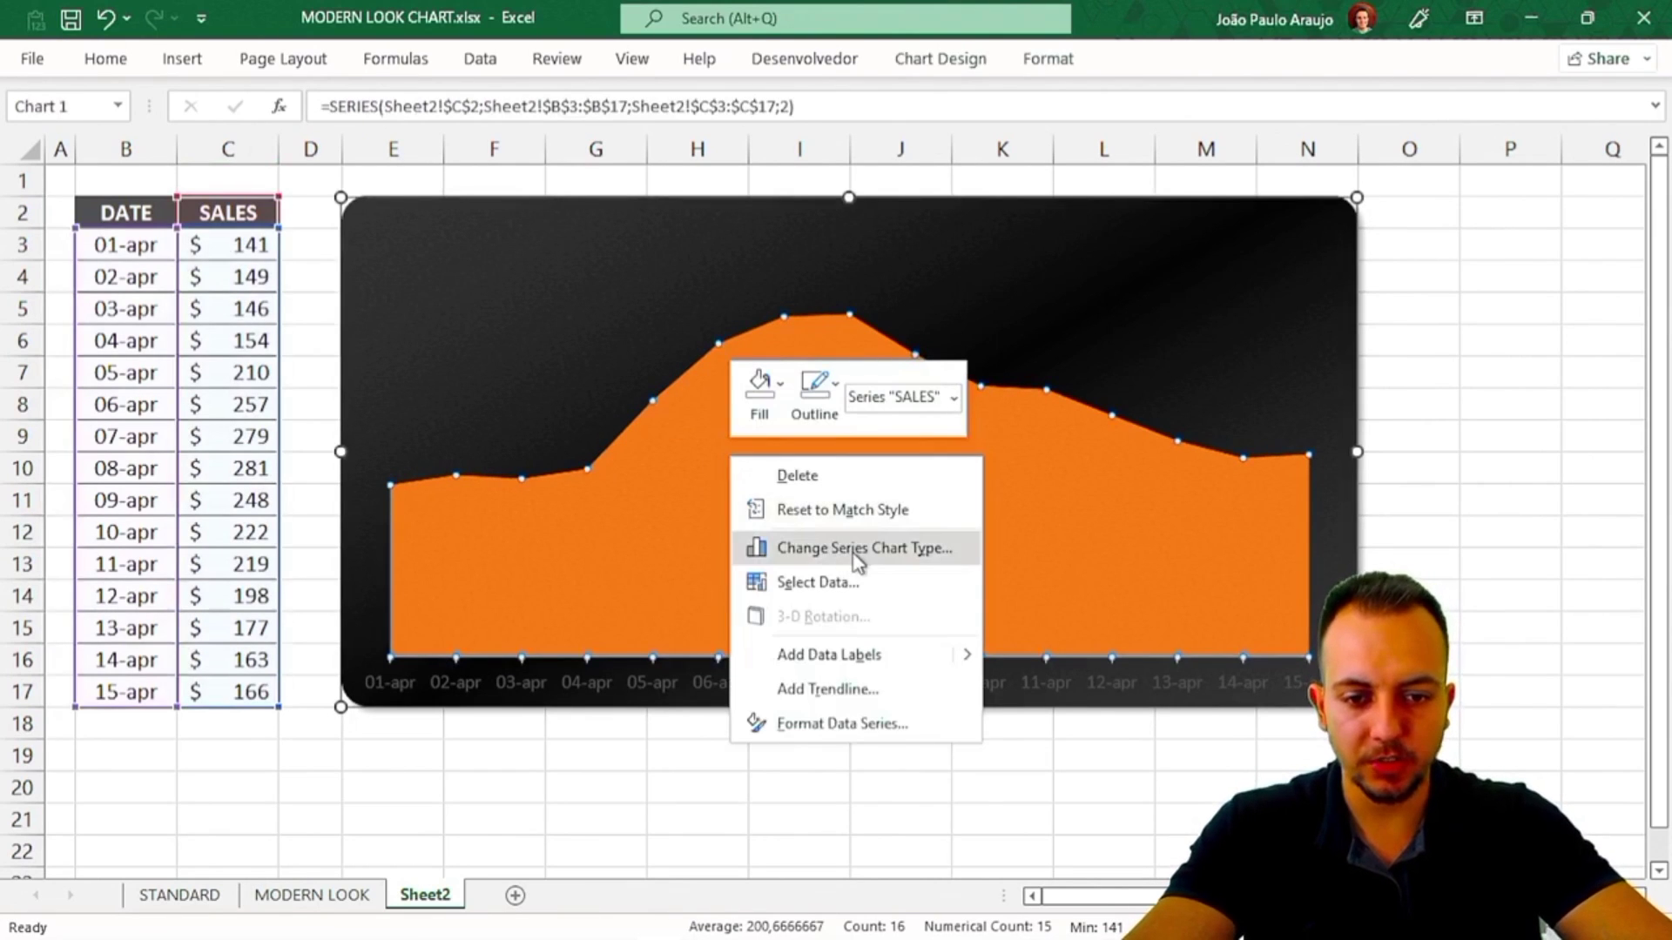
click(889, 560)
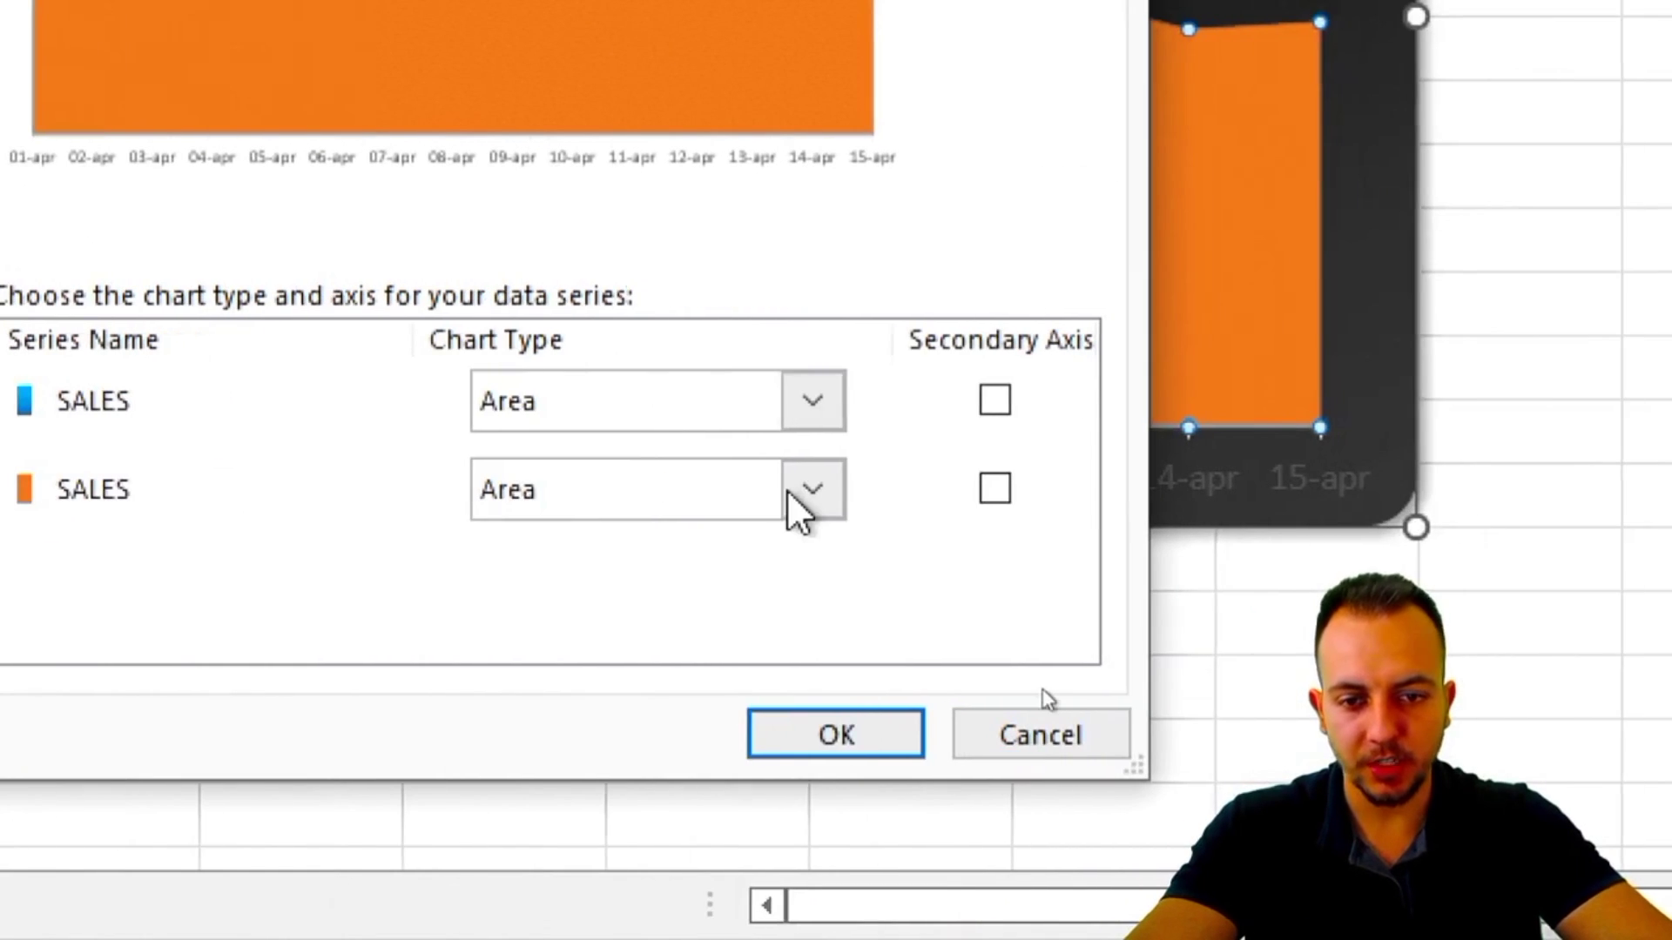
click(1148, 490)
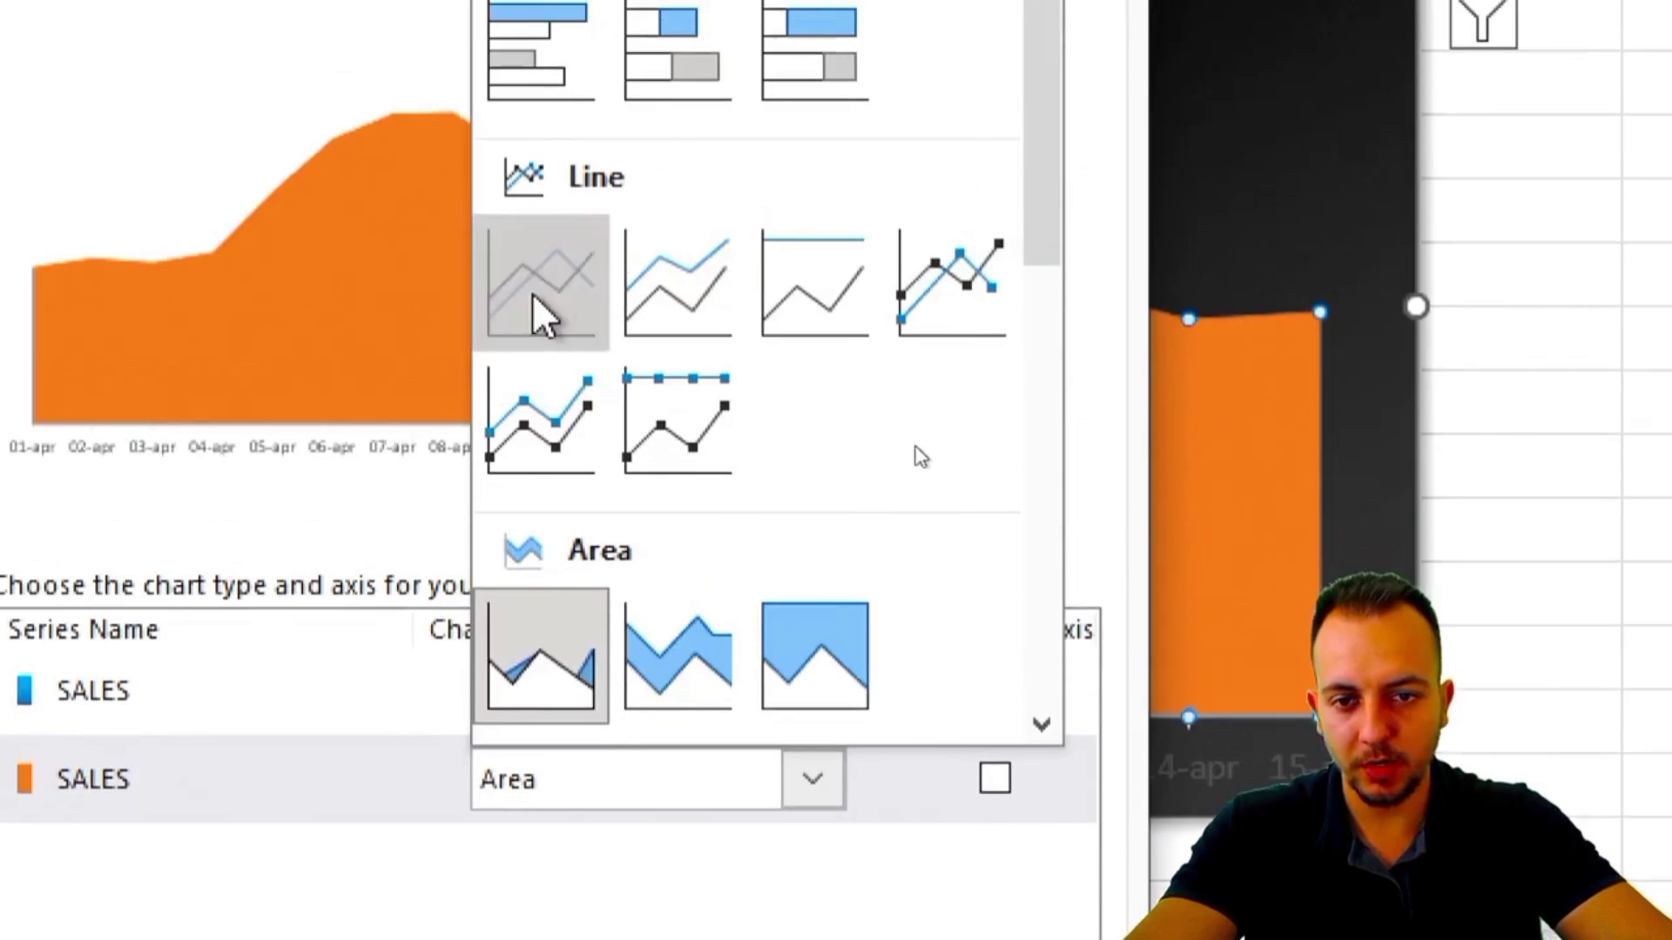
click(534, 299)
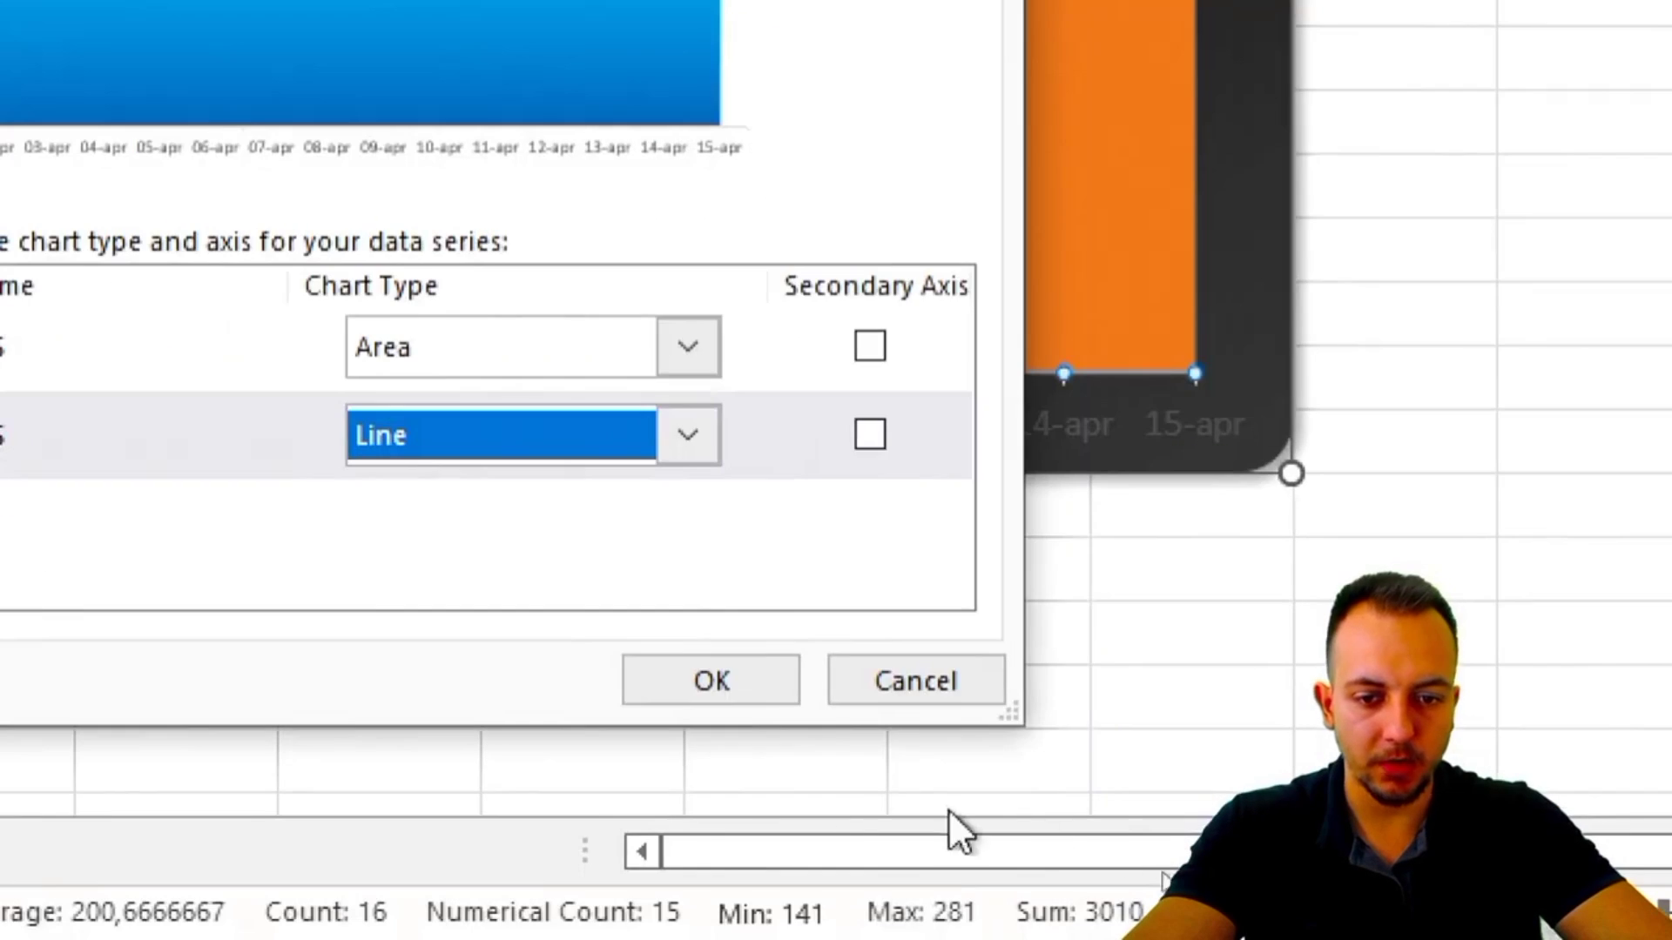
click(765, 681)
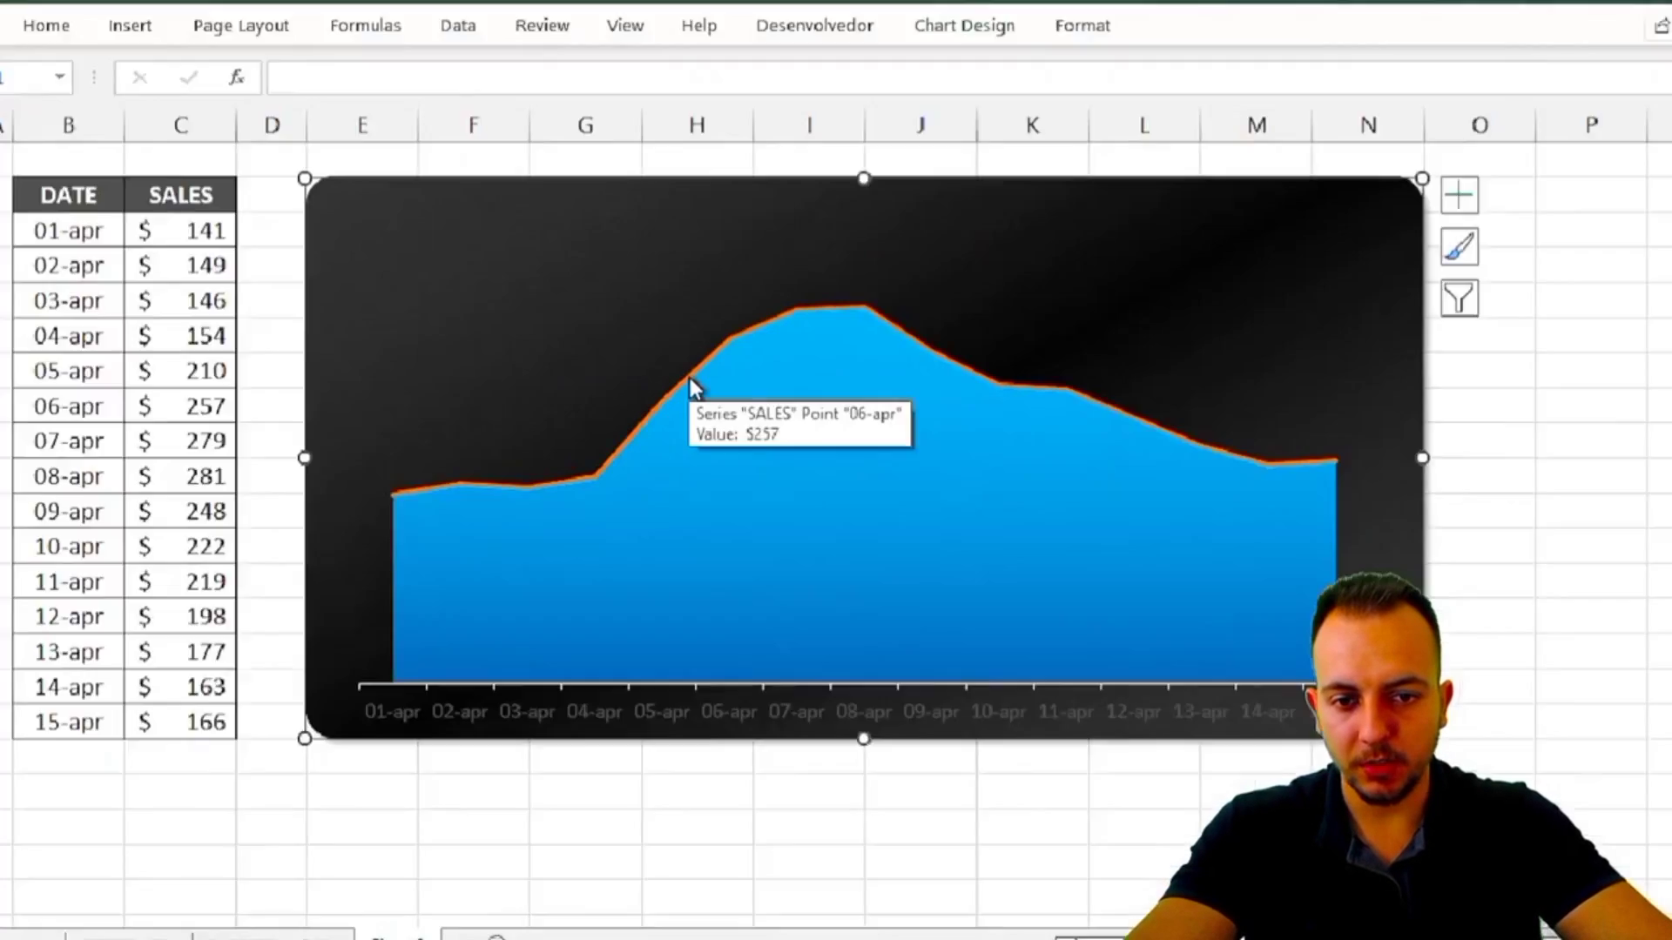
Give the orange SALES line series a gradient line, using the lightest yellow (Accent 4) preset gradient.
double_click(690, 387)
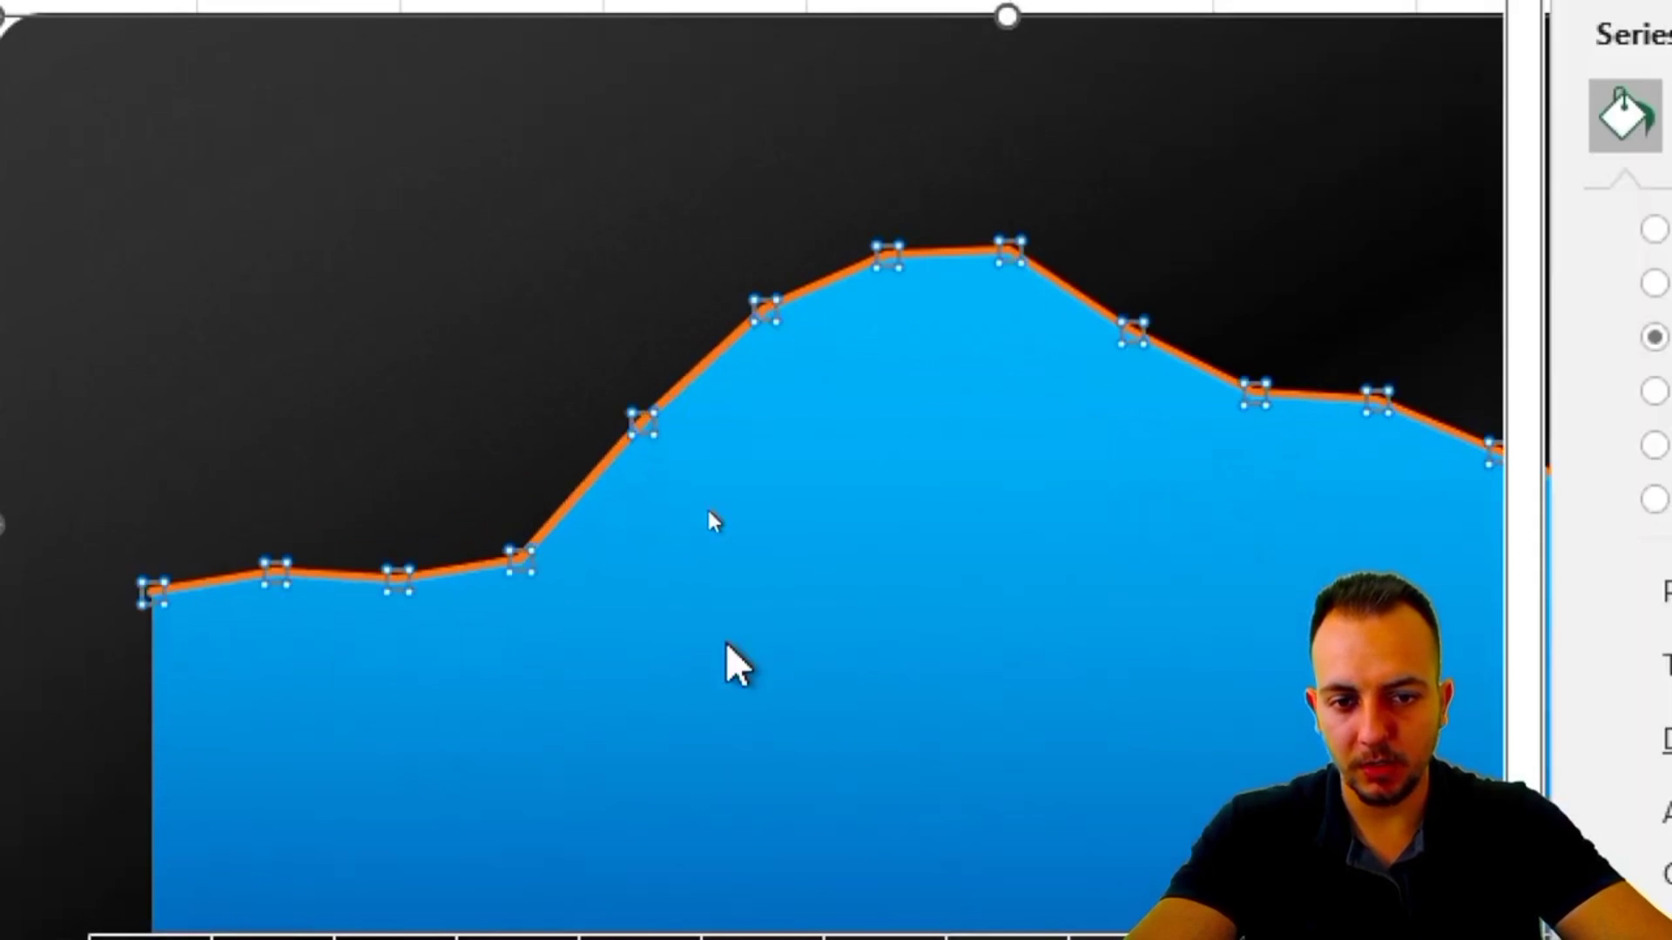
click(1254, 246)
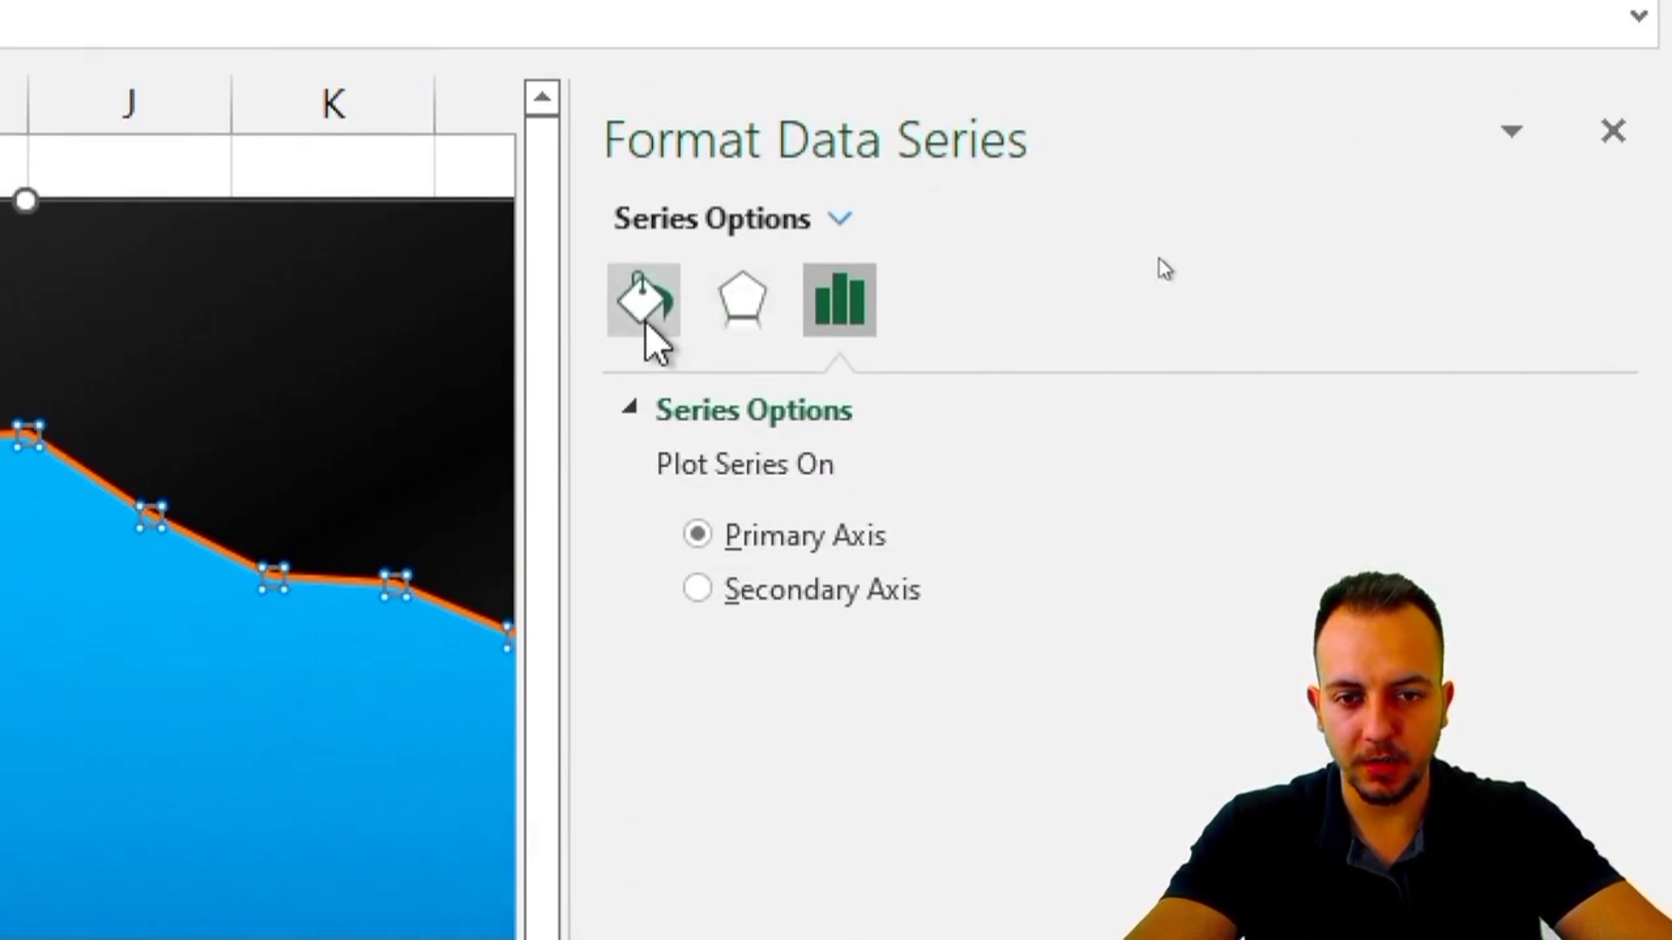
click(642, 324)
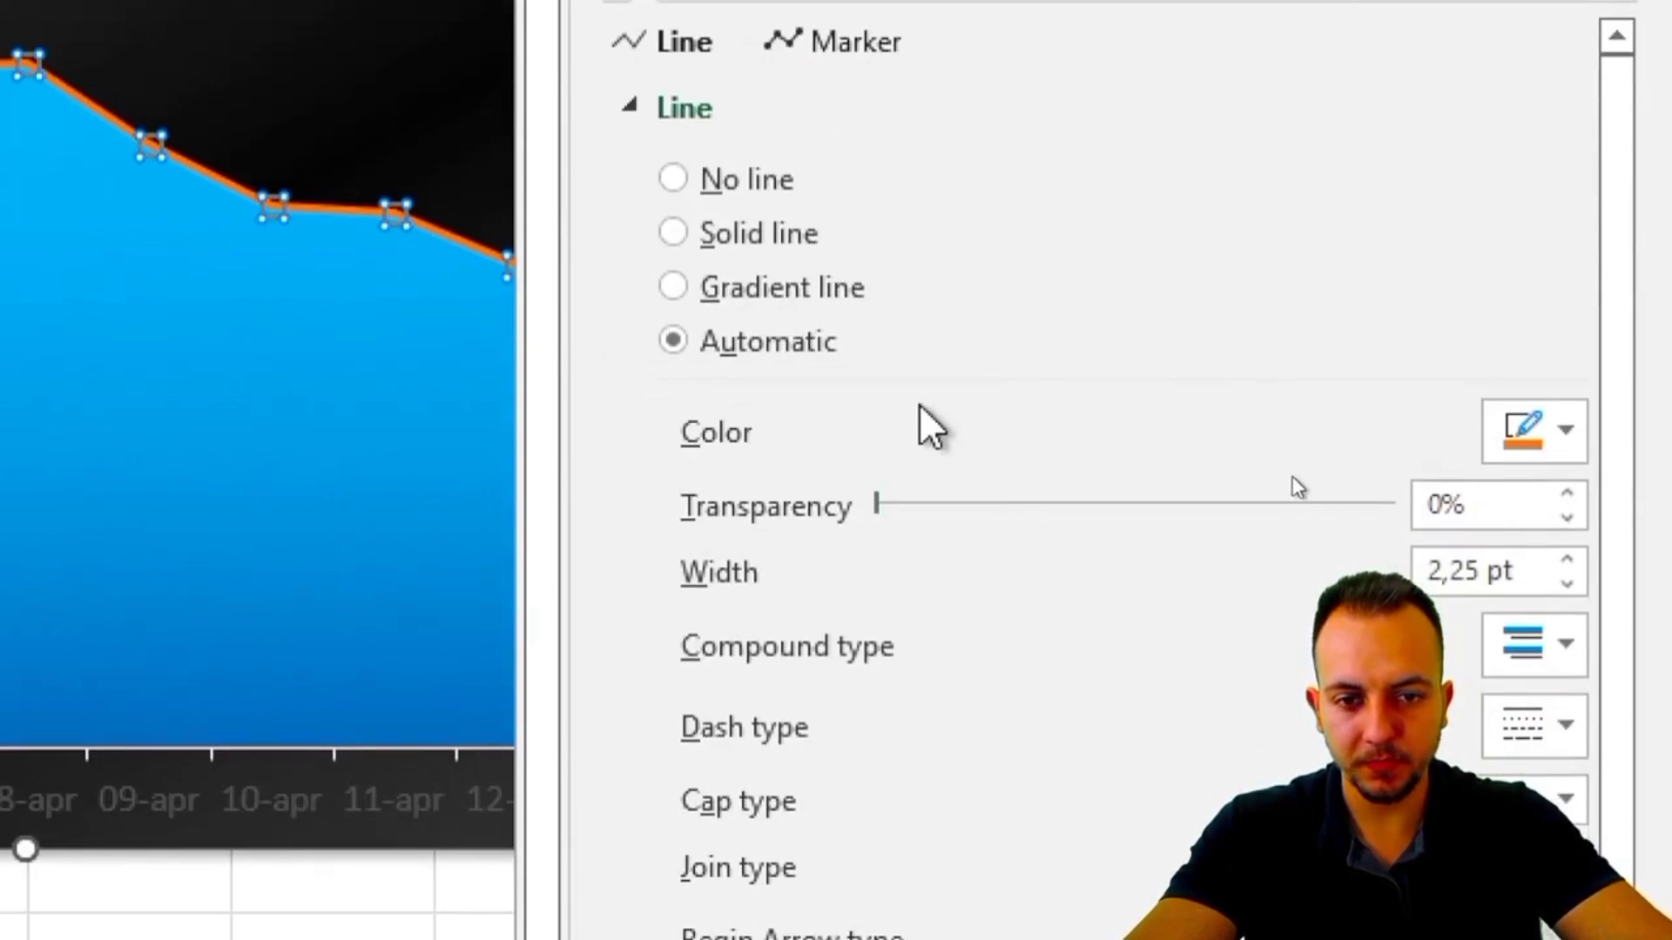
click(674, 287)
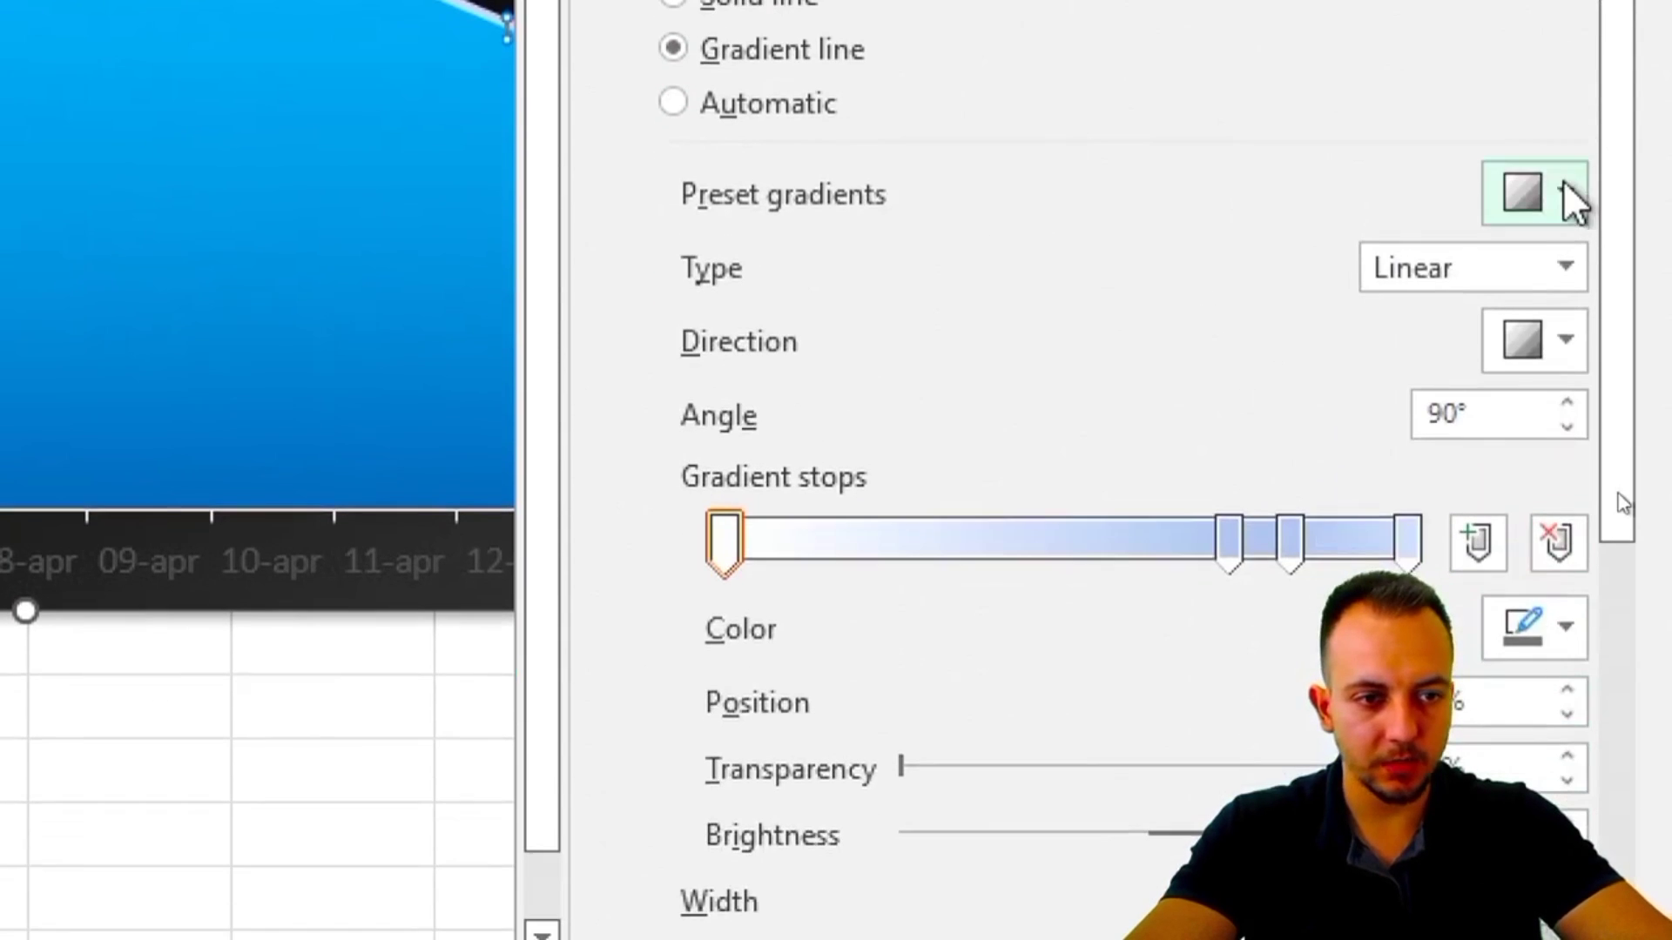
click(1567, 195)
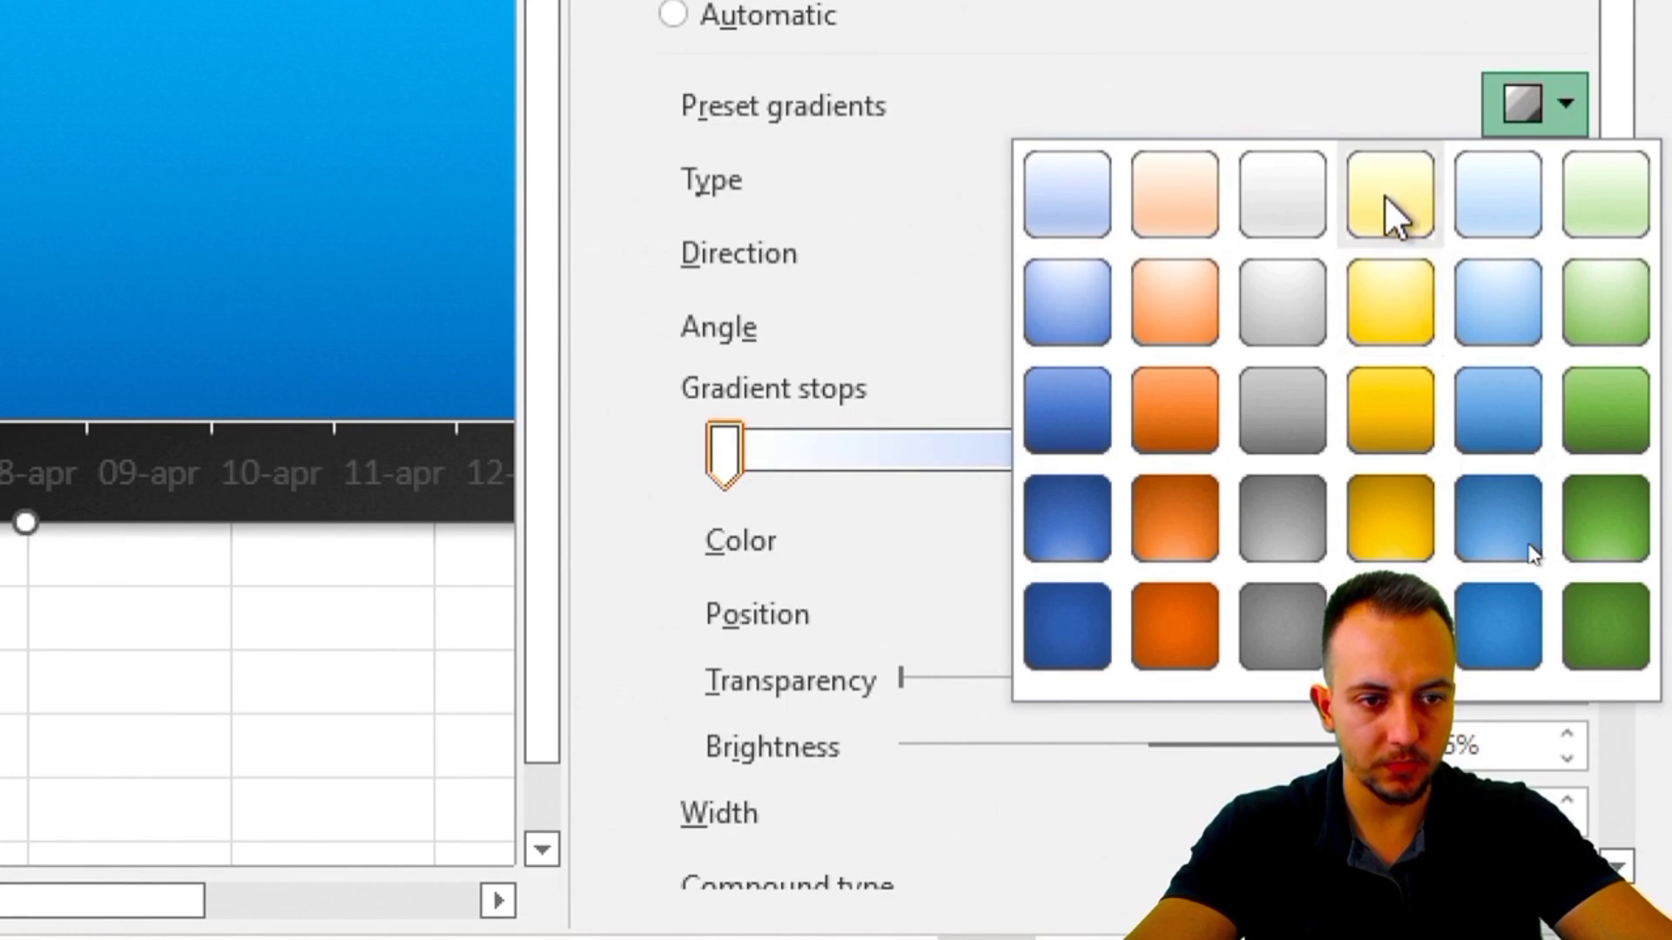
click(1385, 196)
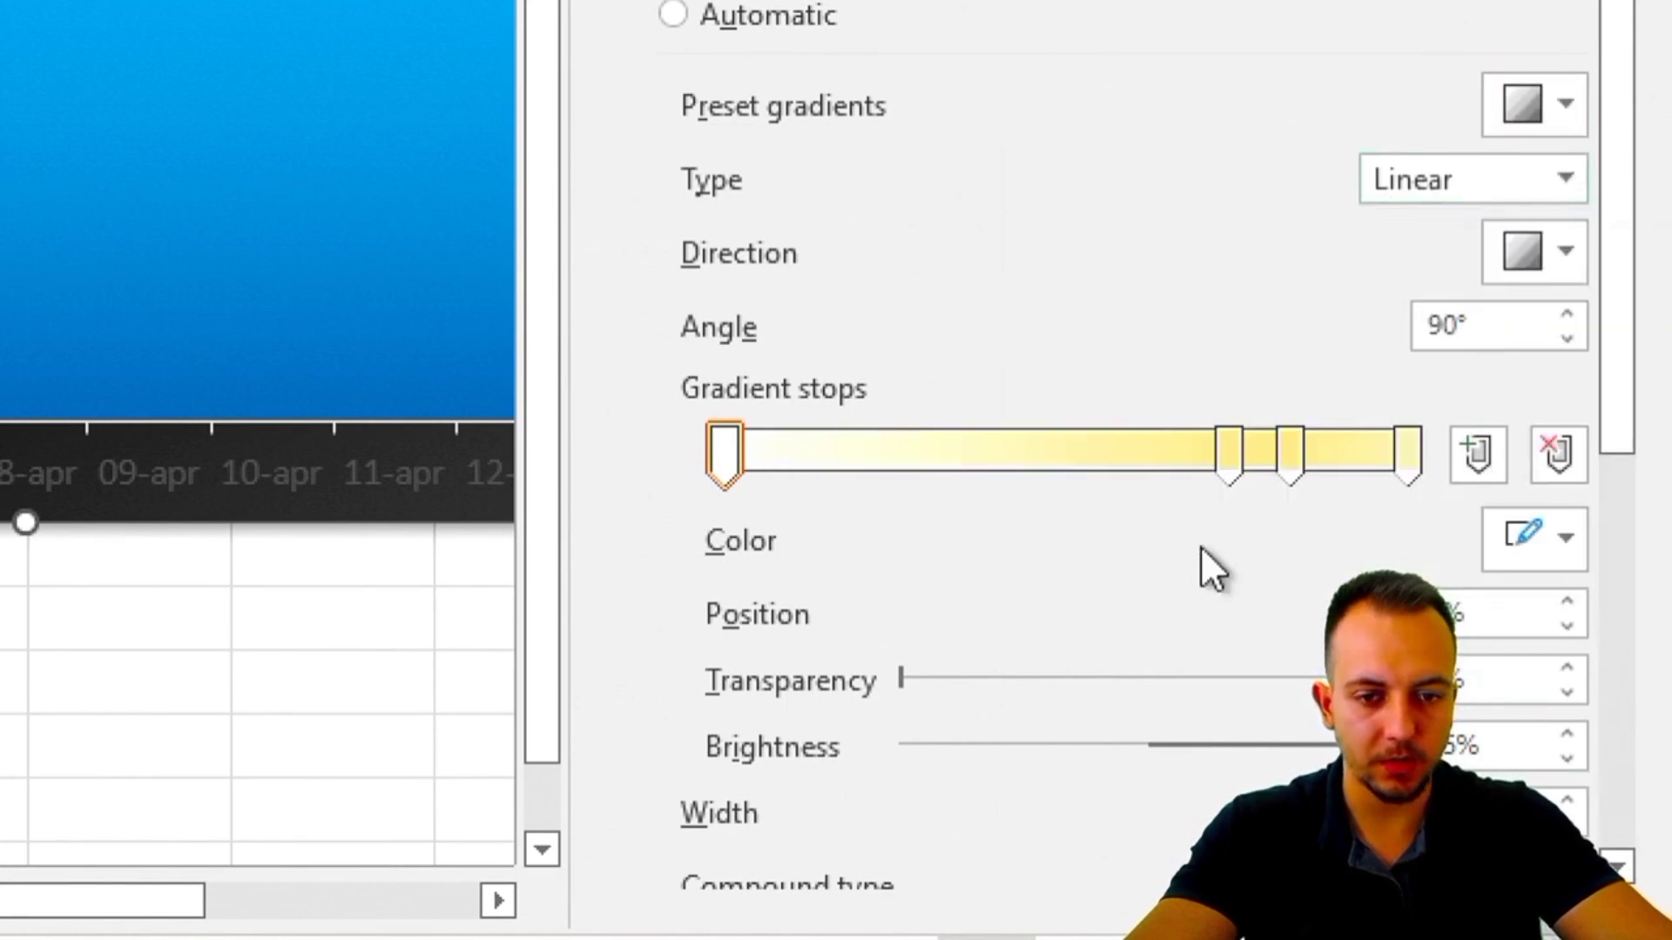
Remove two of the line's four gradient stops and place the remaining two at 0% and 100%.
drag(1621, 340, 1624, 507)
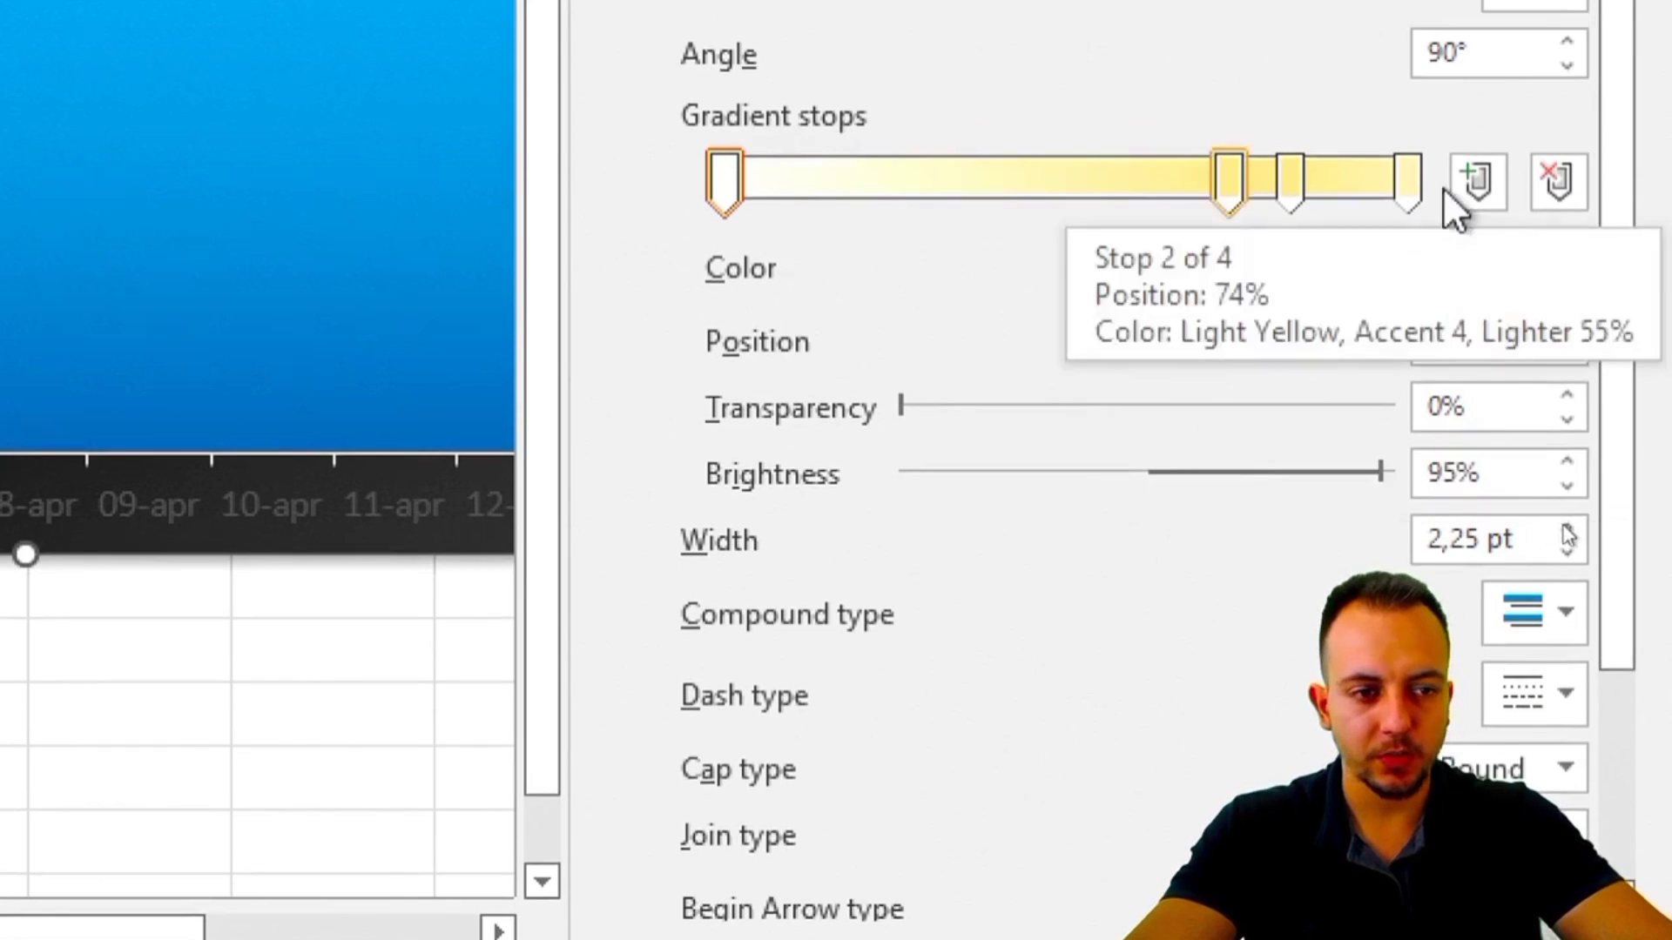
click(1558, 181)
click(1559, 181)
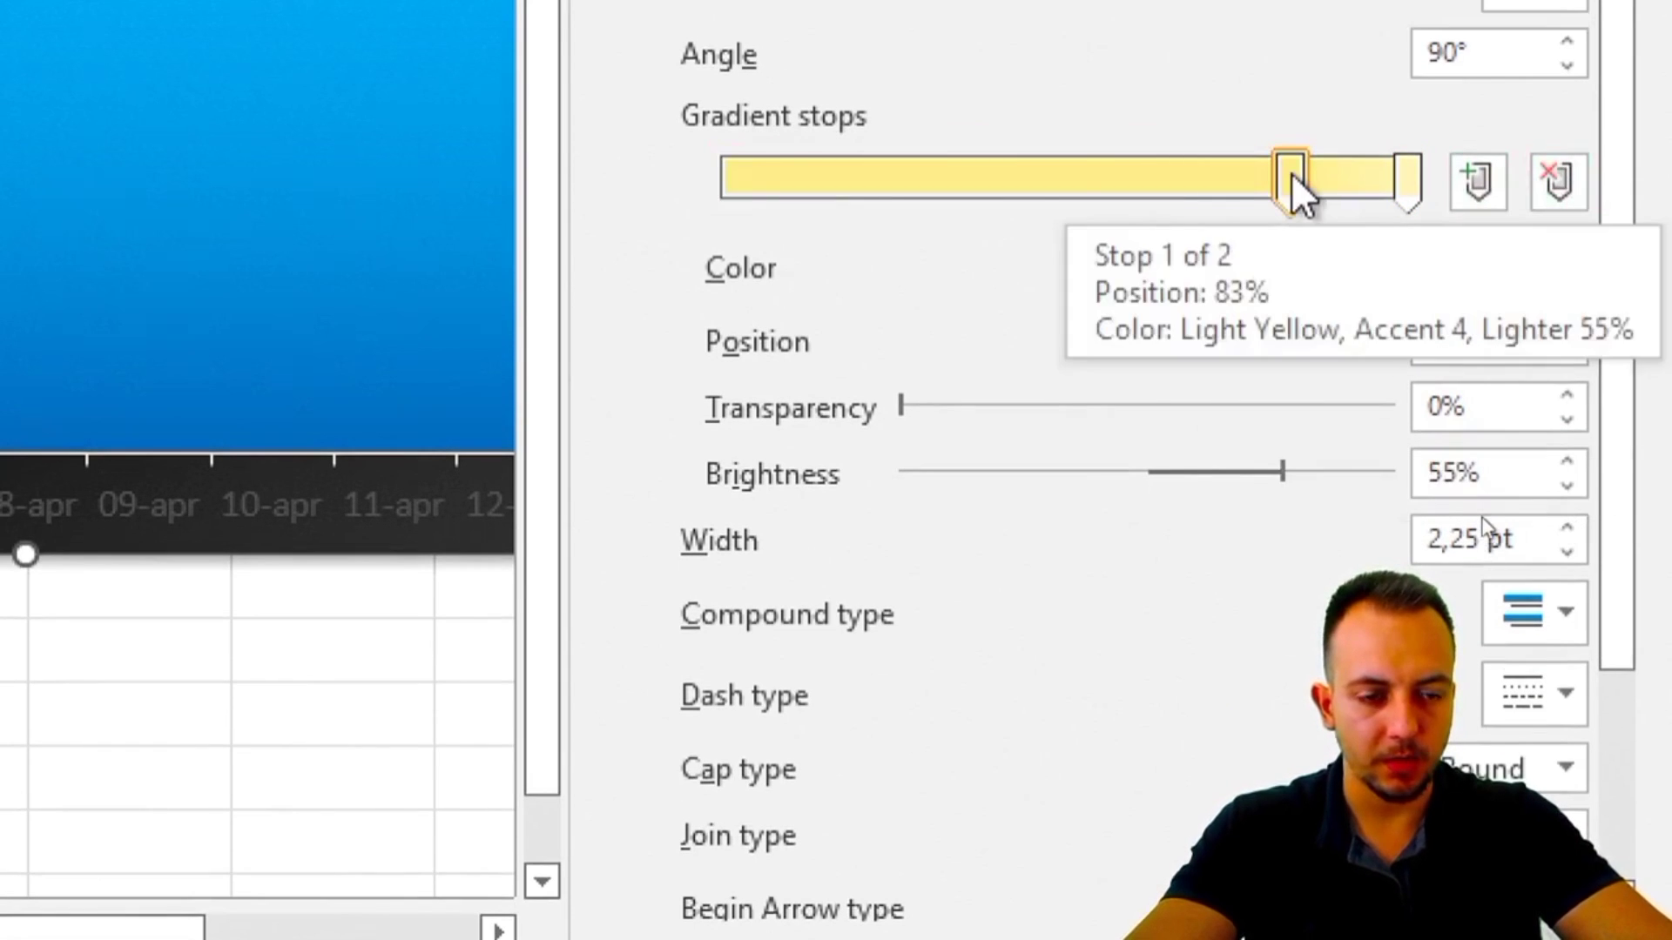
drag(1292, 180, 665, 224)
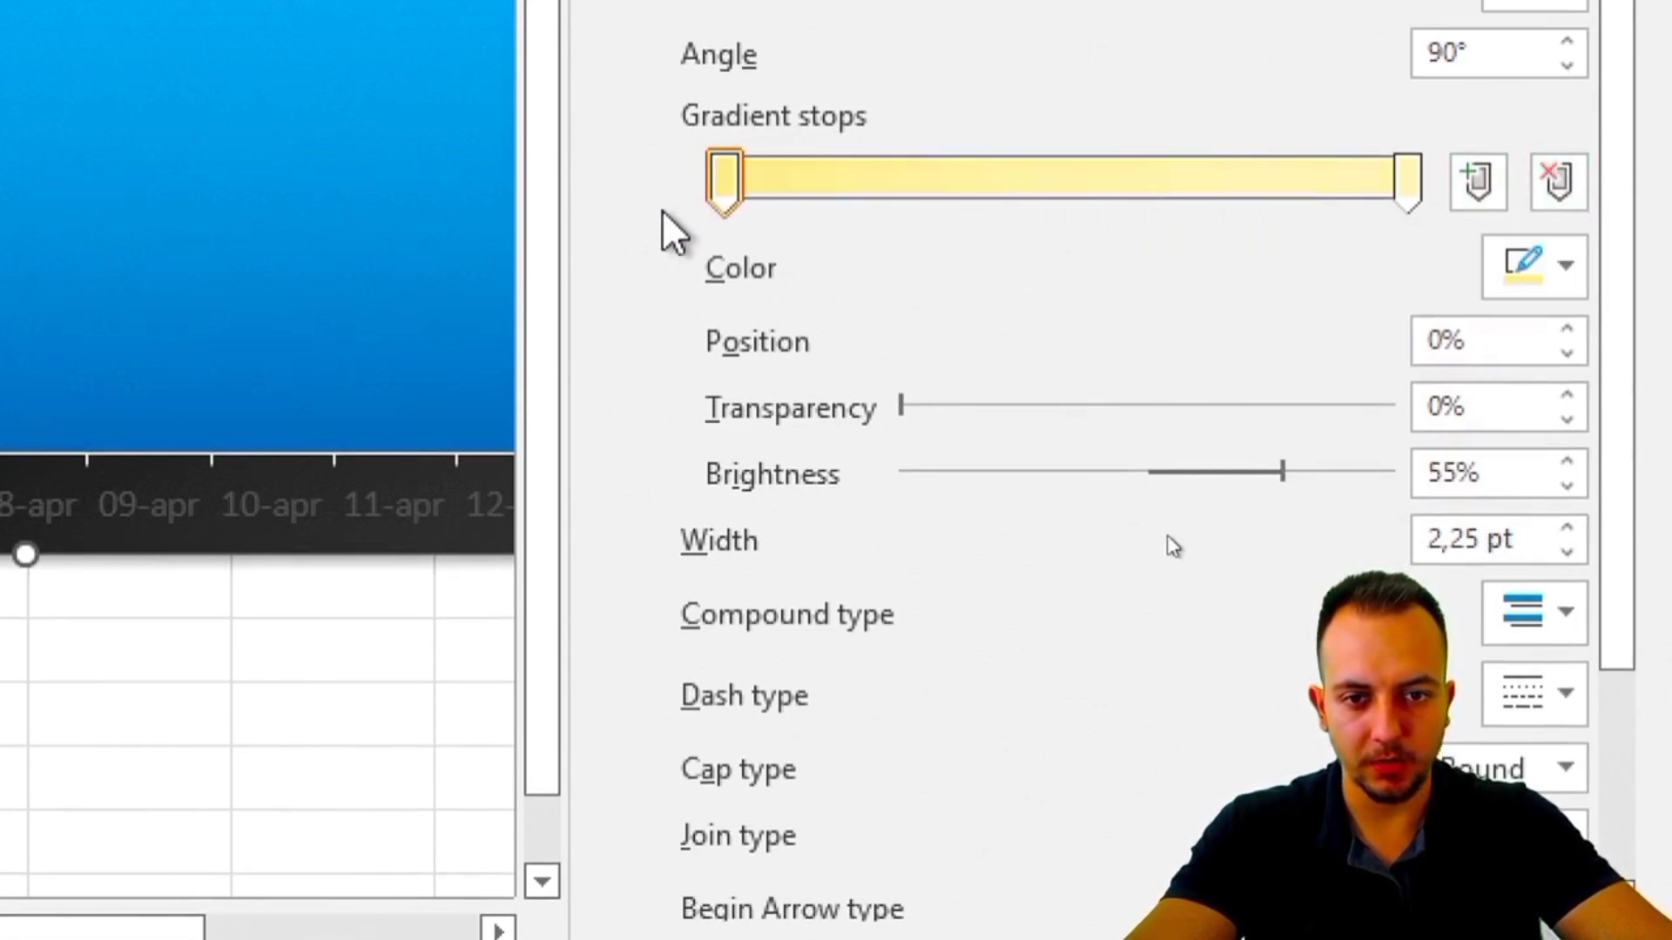
drag(1319, 196, 1451, 212)
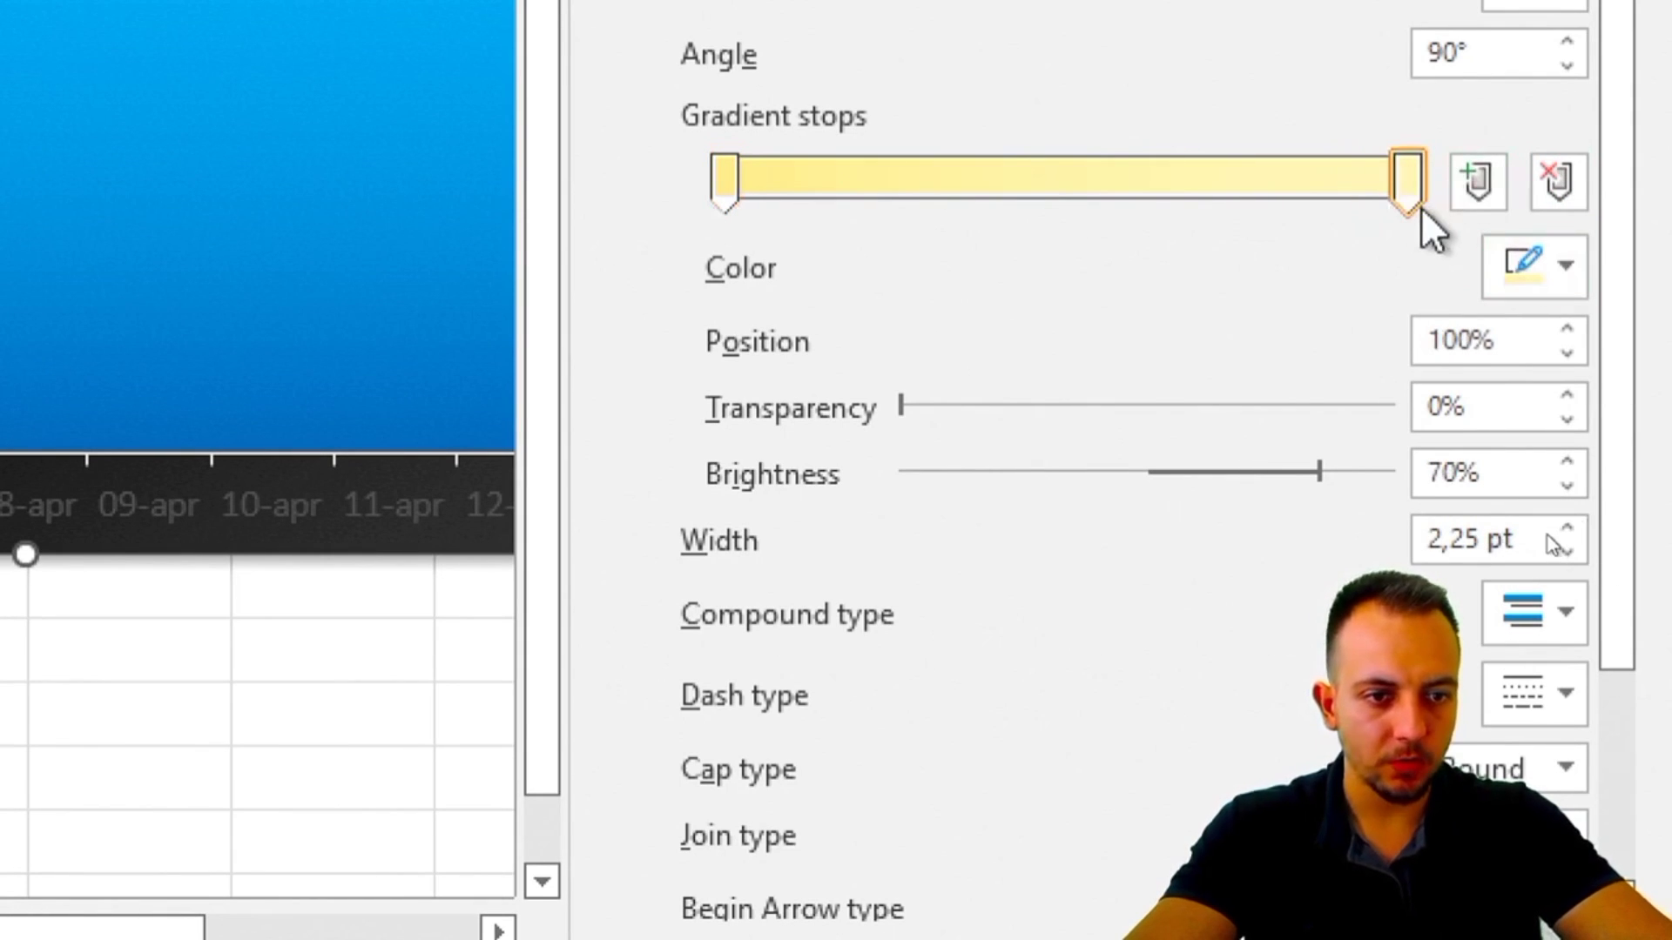
Color the line's last gradient stop standard Orange and its first stop standard Yellow.
click(1524, 257)
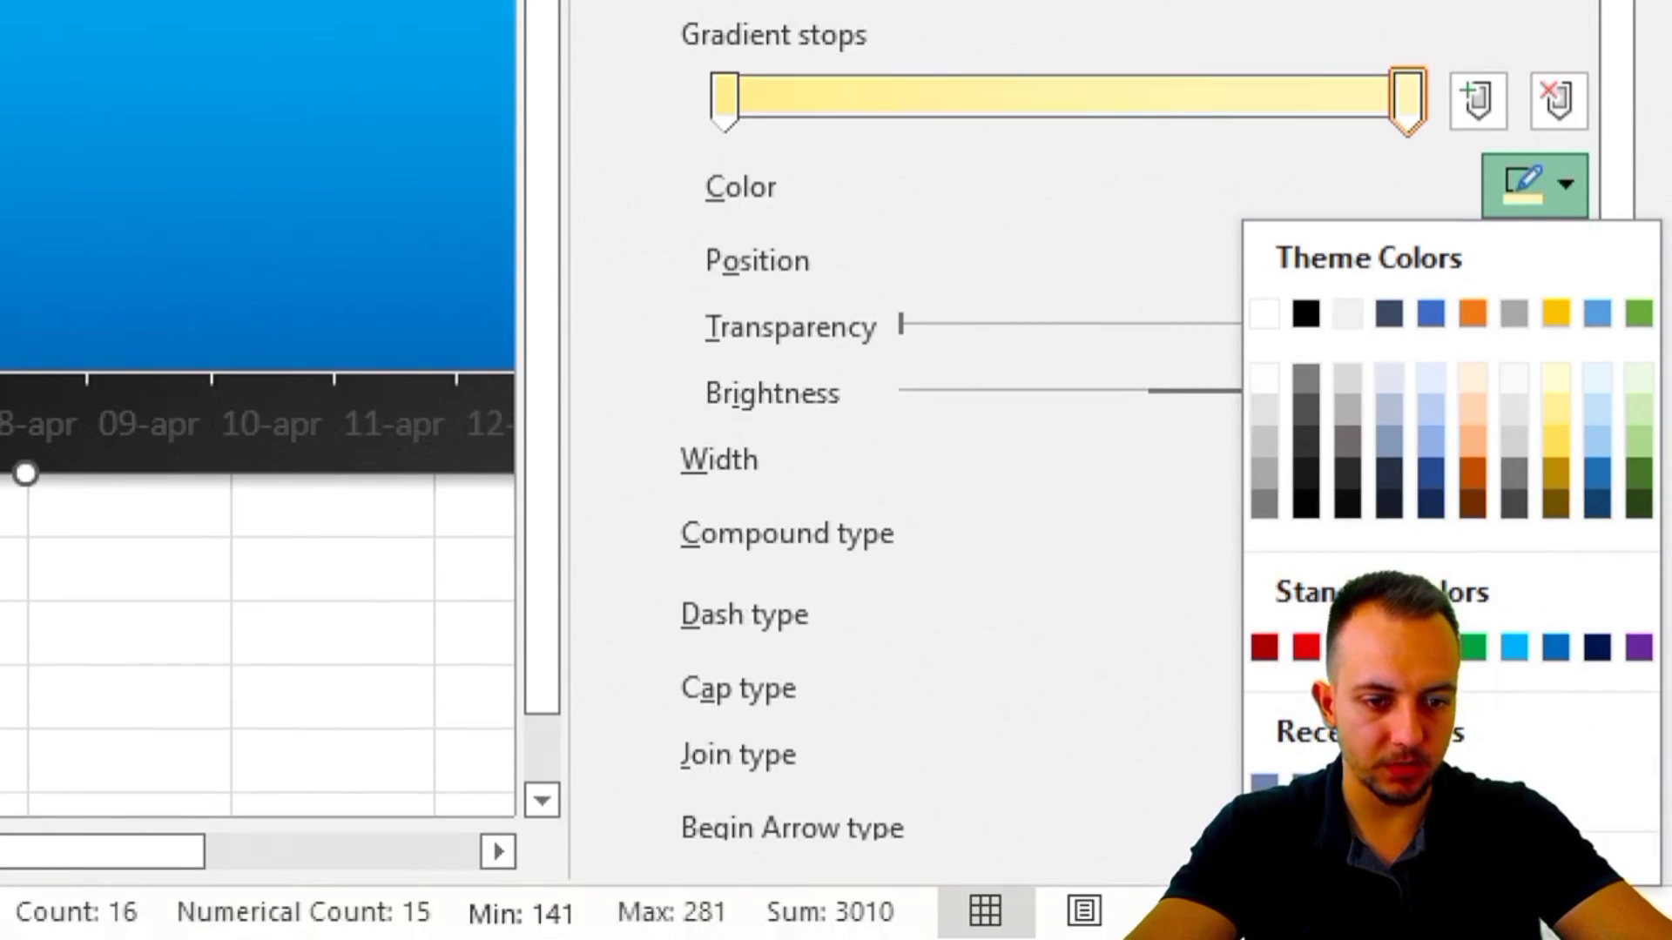
click(1348, 647)
click(723, 106)
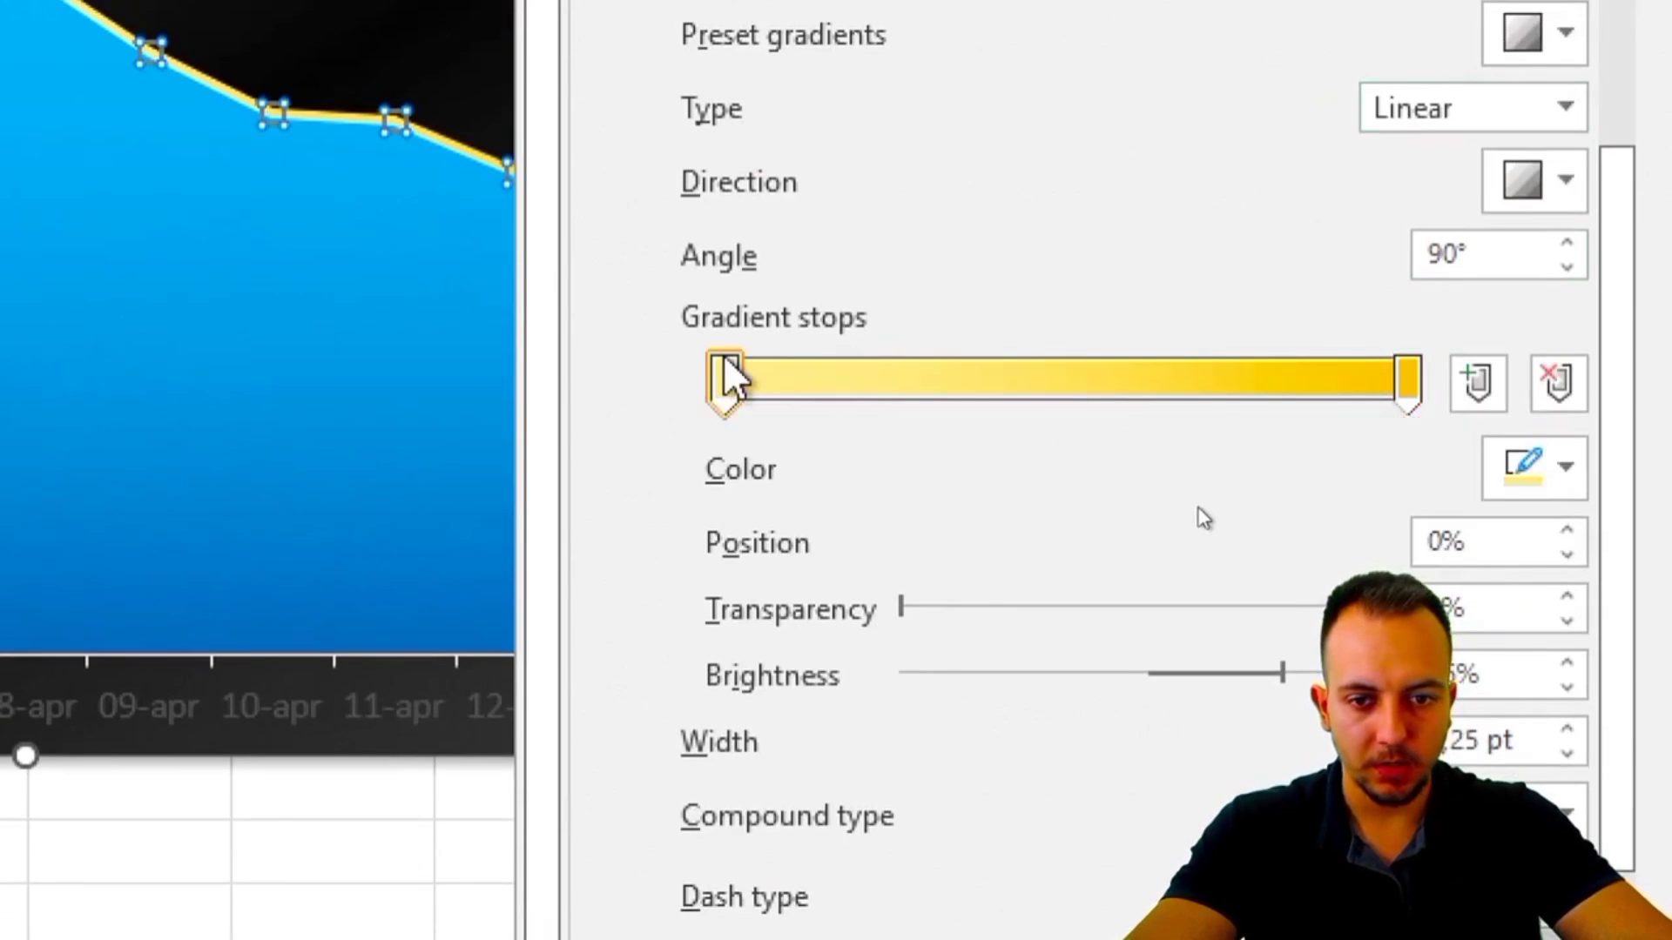
click(1531, 468)
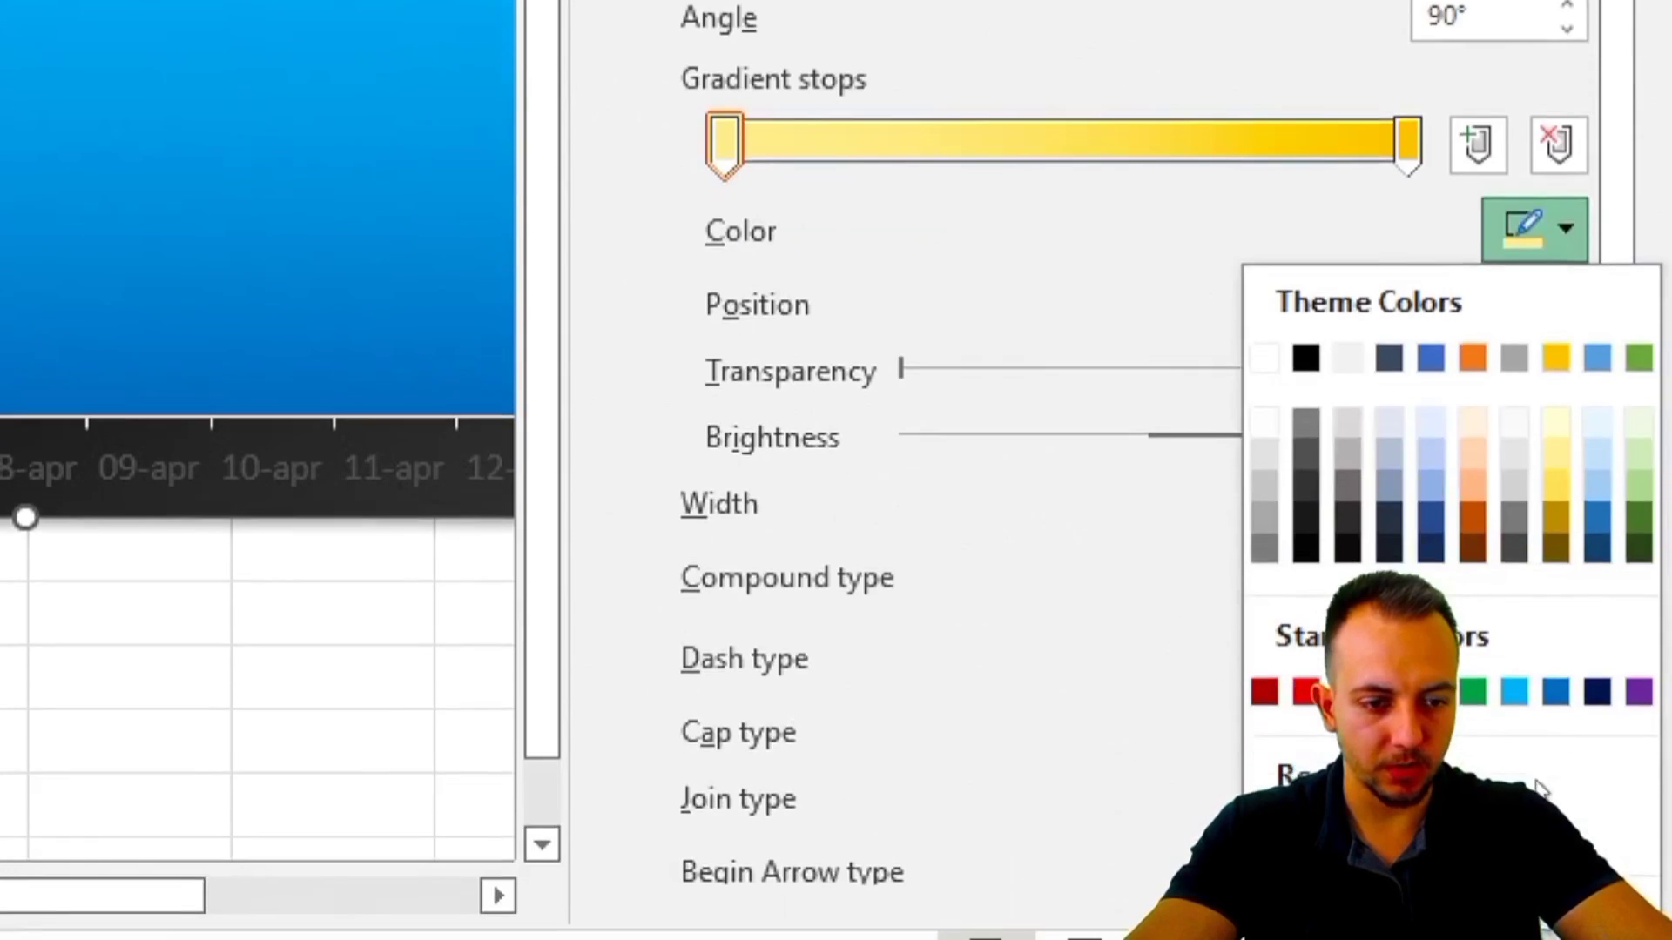
click(1448, 928)
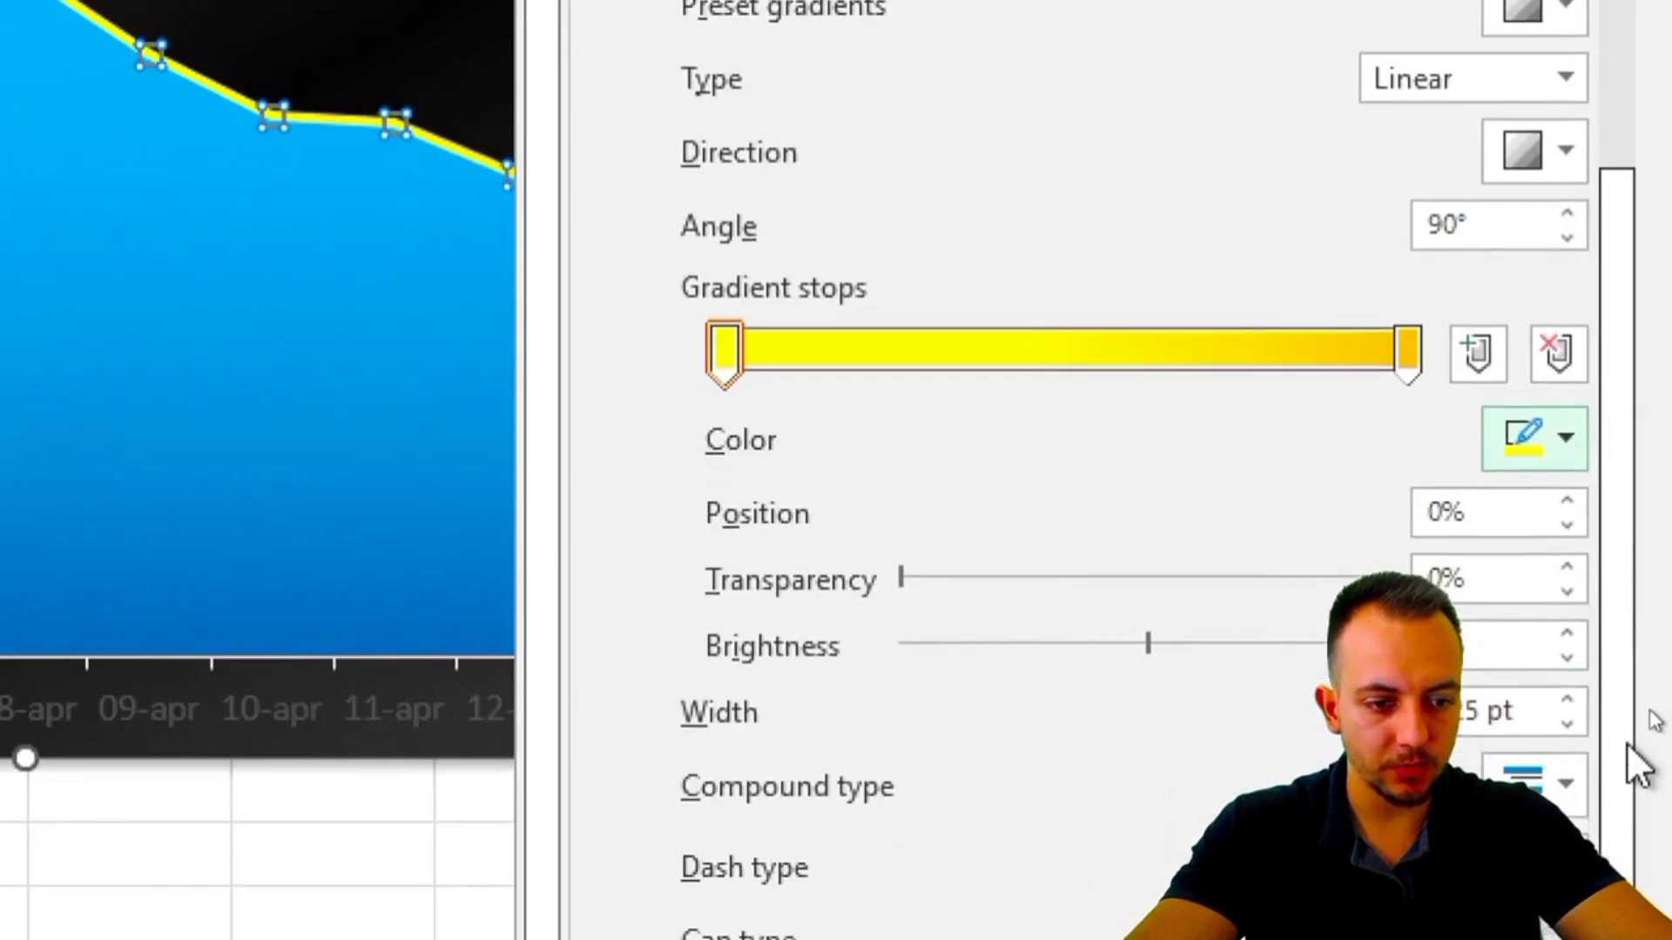
Set the line series' width to 3,25 pt, make it a smoothed line, and deselect the chart.
scroll(1626, 744, down, 3)
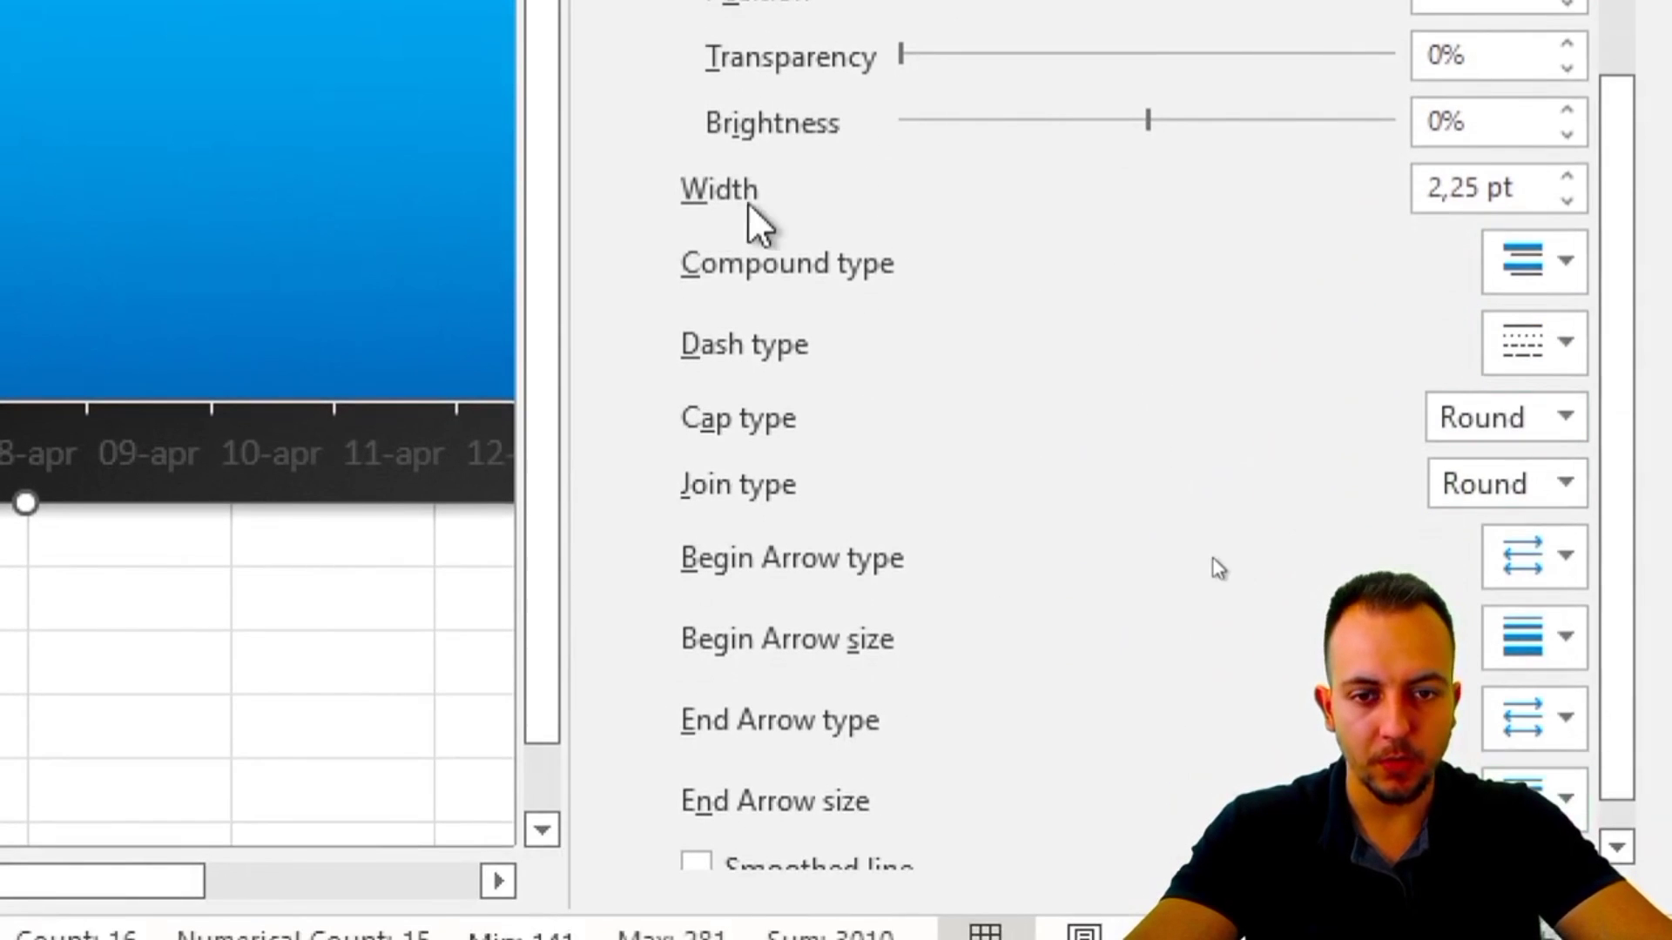
click(1567, 177)
click(1567, 177)
click(1568, 177)
click(1568, 177)
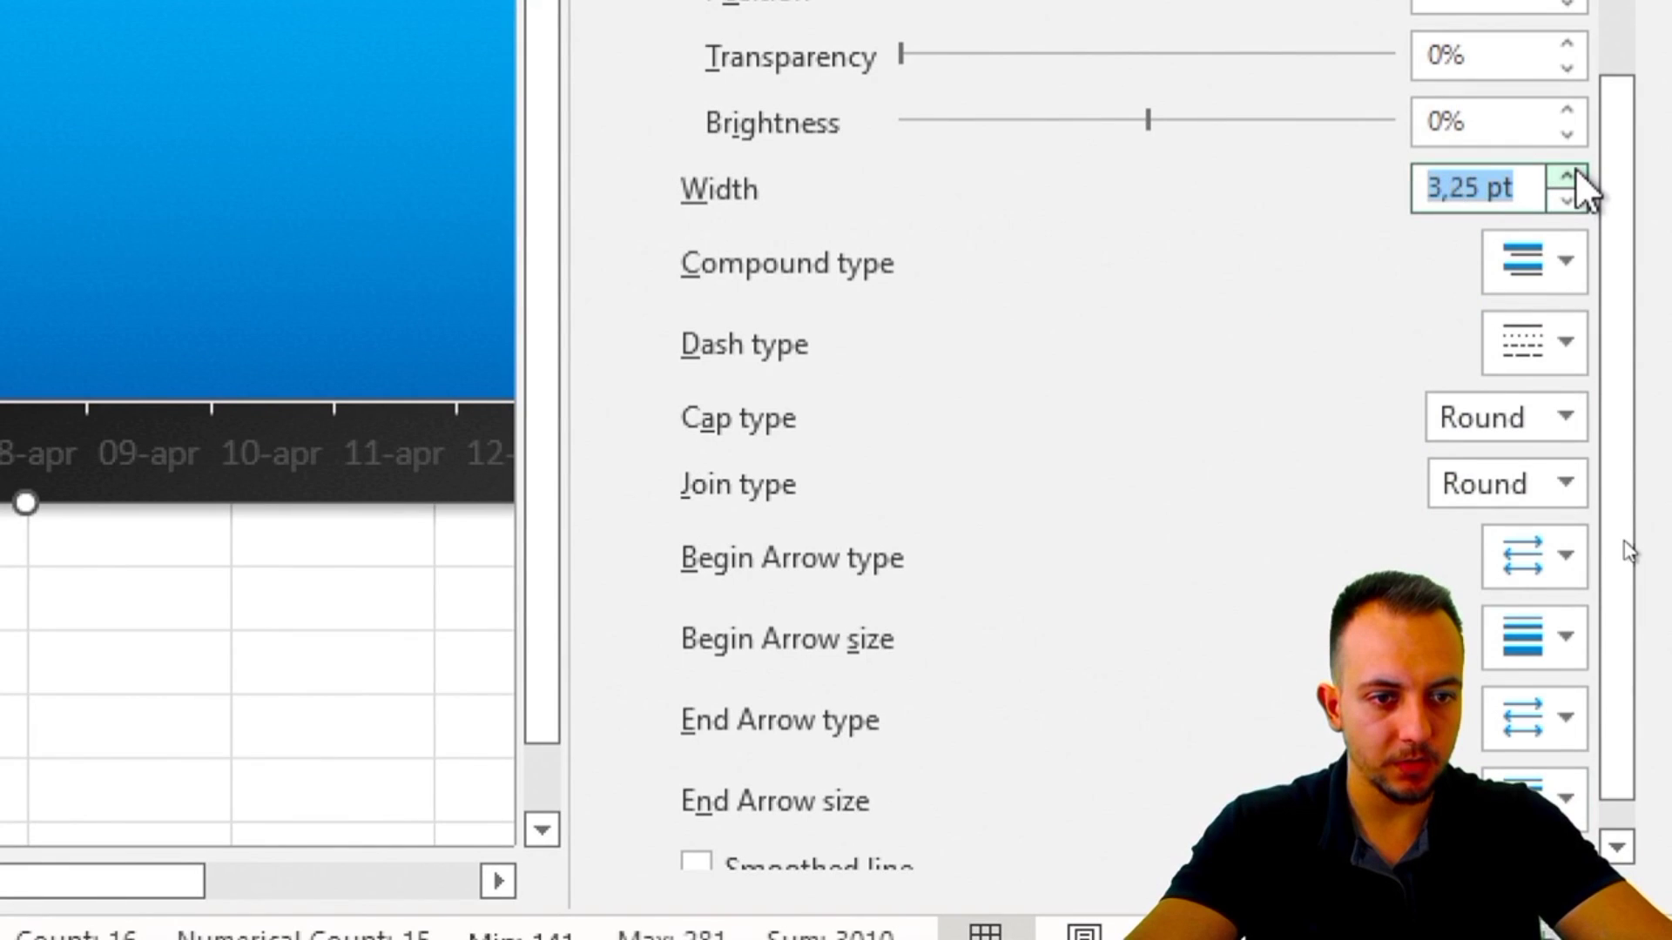
scroll(1621, 190, down, 1)
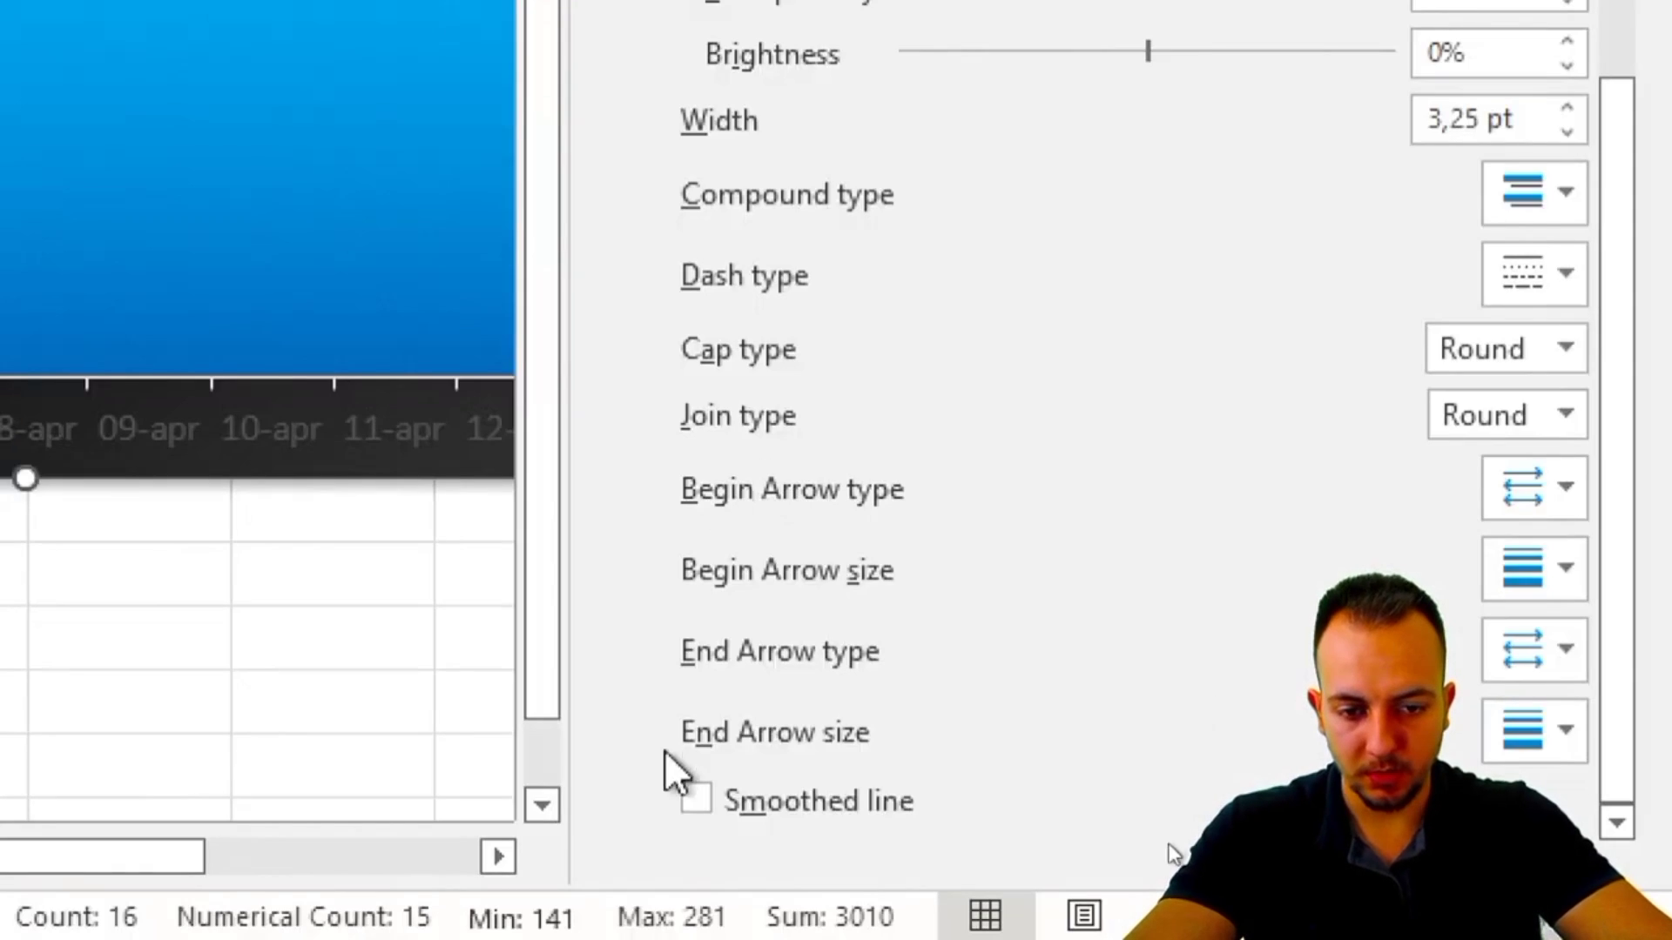
click(701, 799)
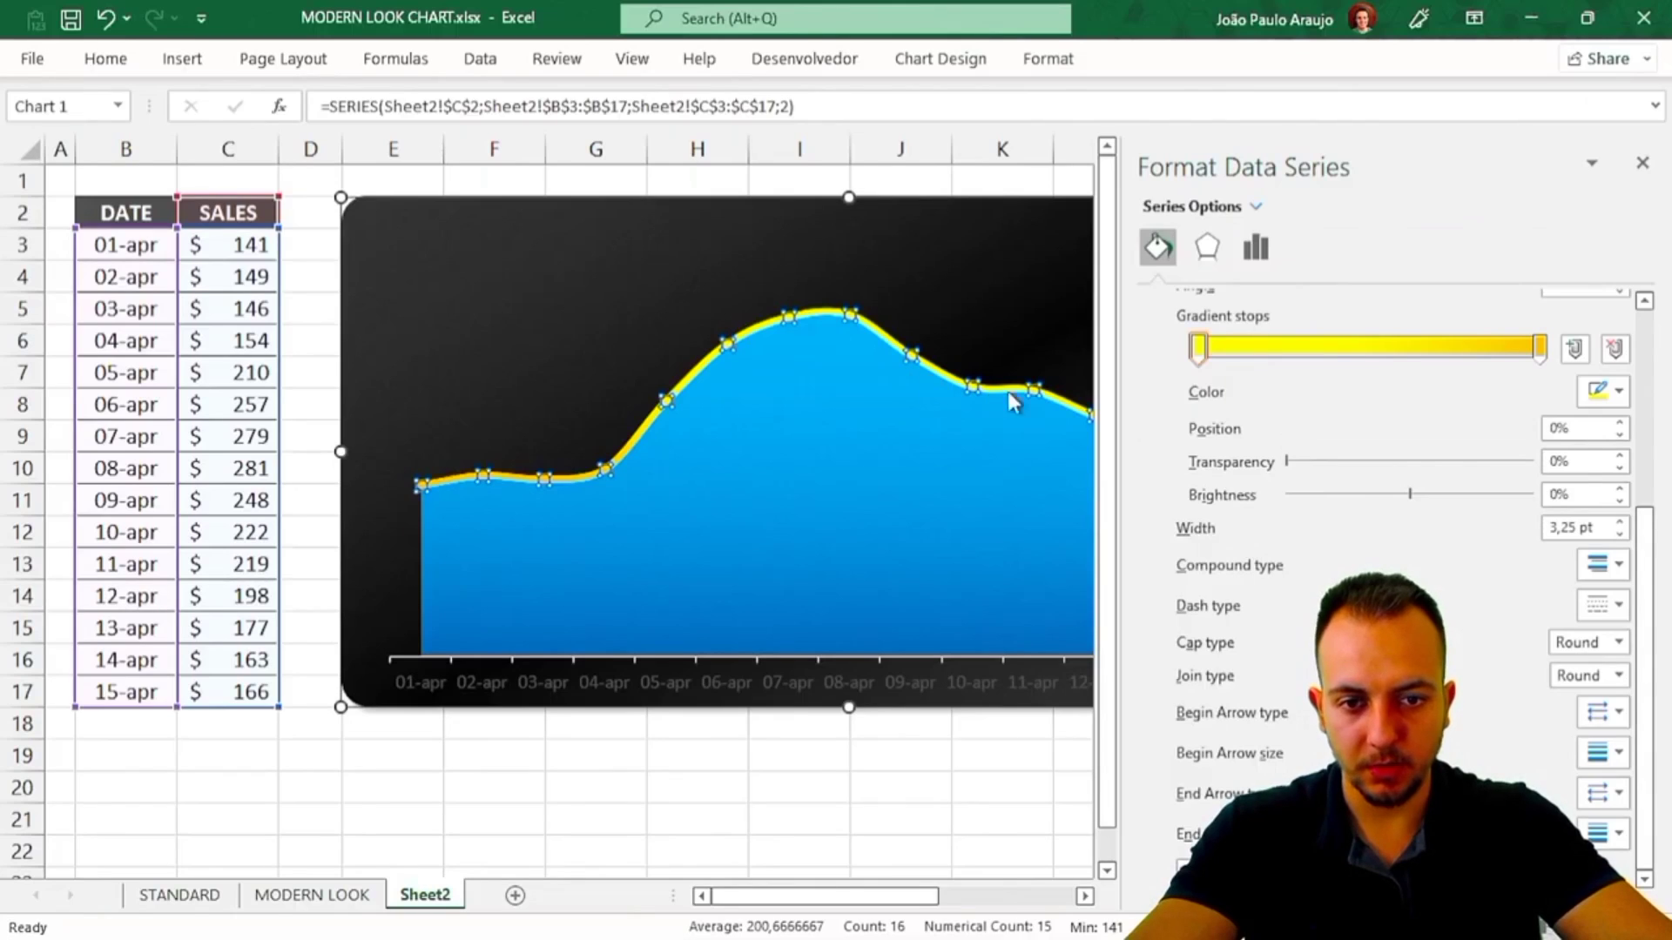
click(655, 810)
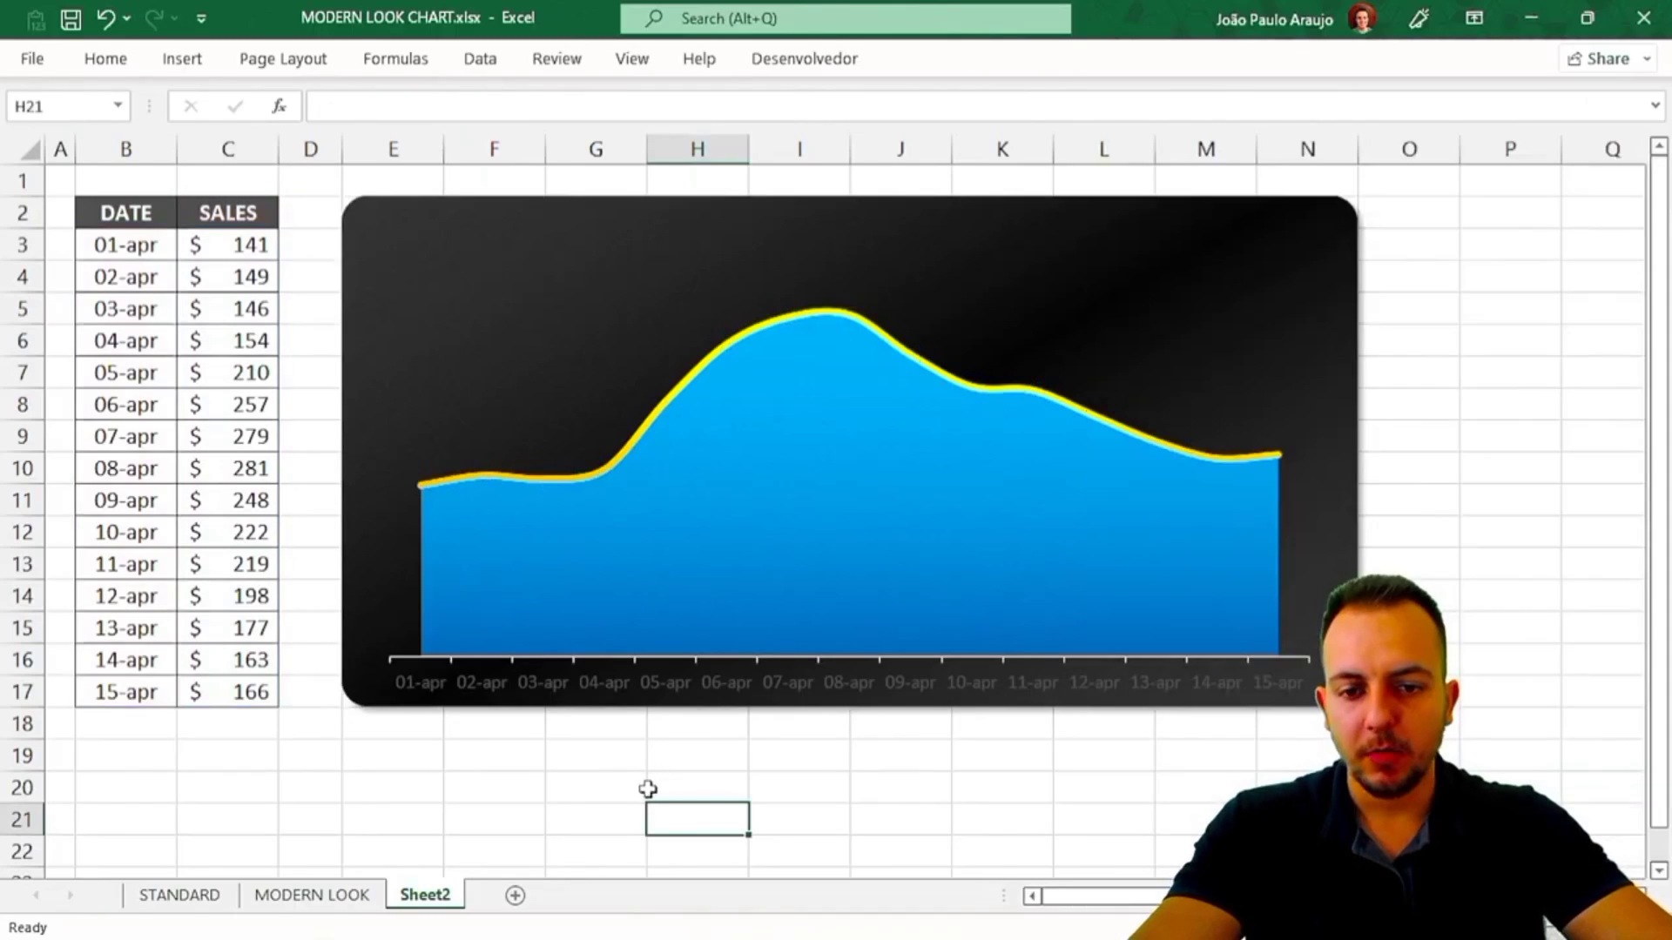
drag(164, 175, 299, 726)
drag(434, 432, 437, 430)
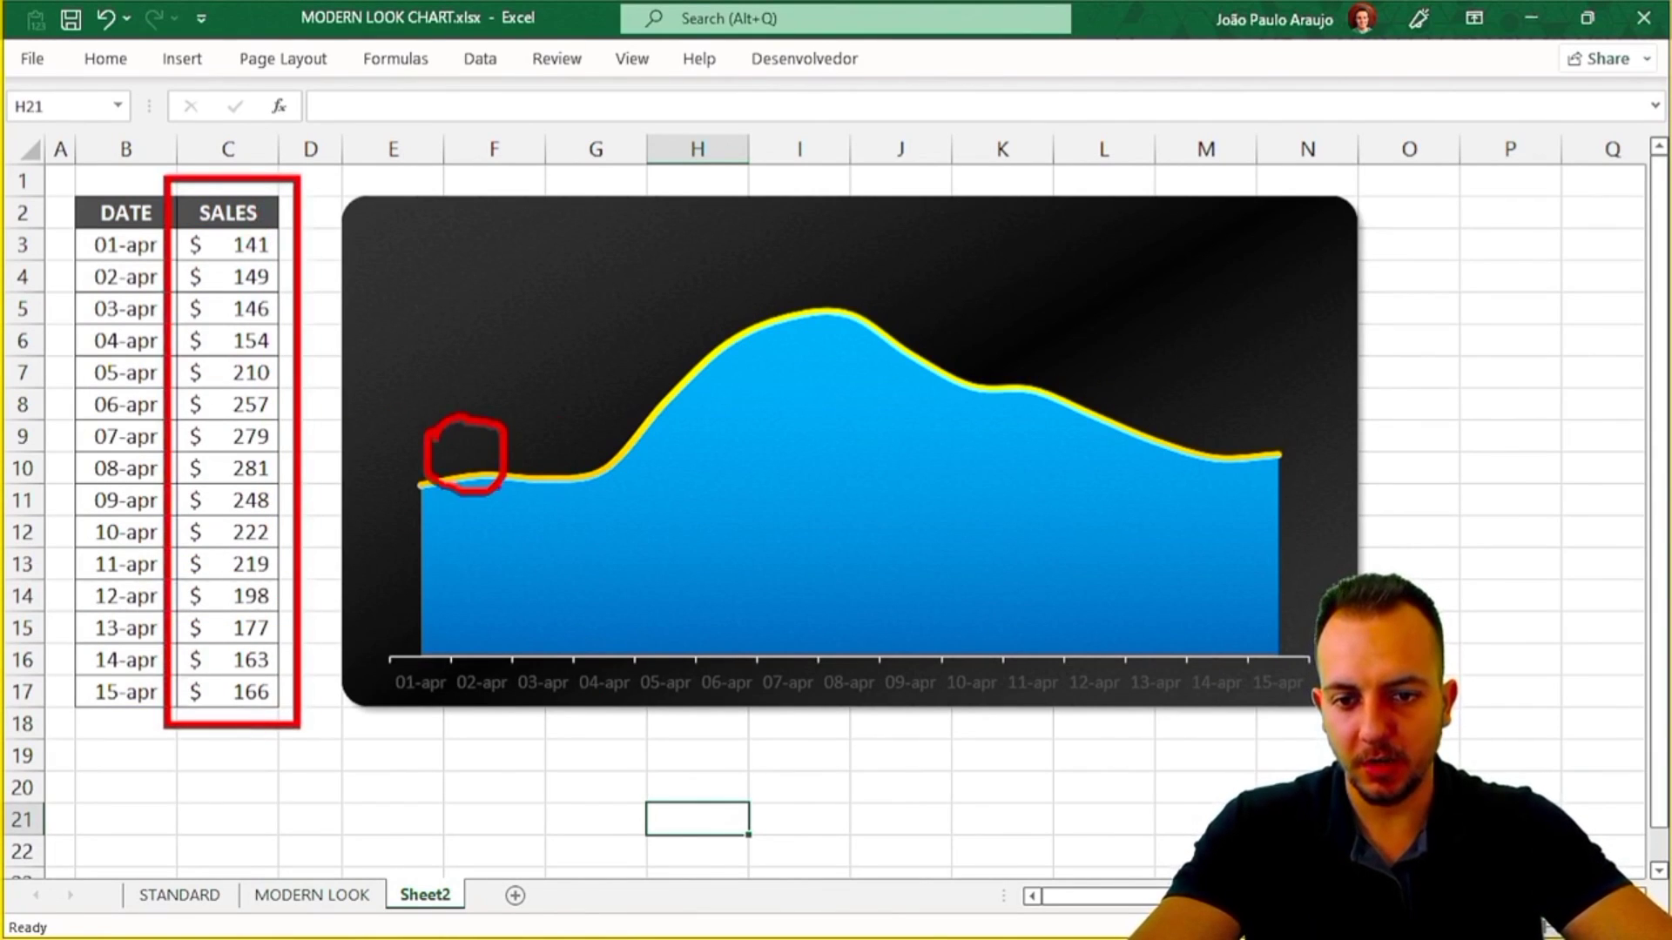
drag(548, 420, 565, 378)
drag(646, 341, 648, 370)
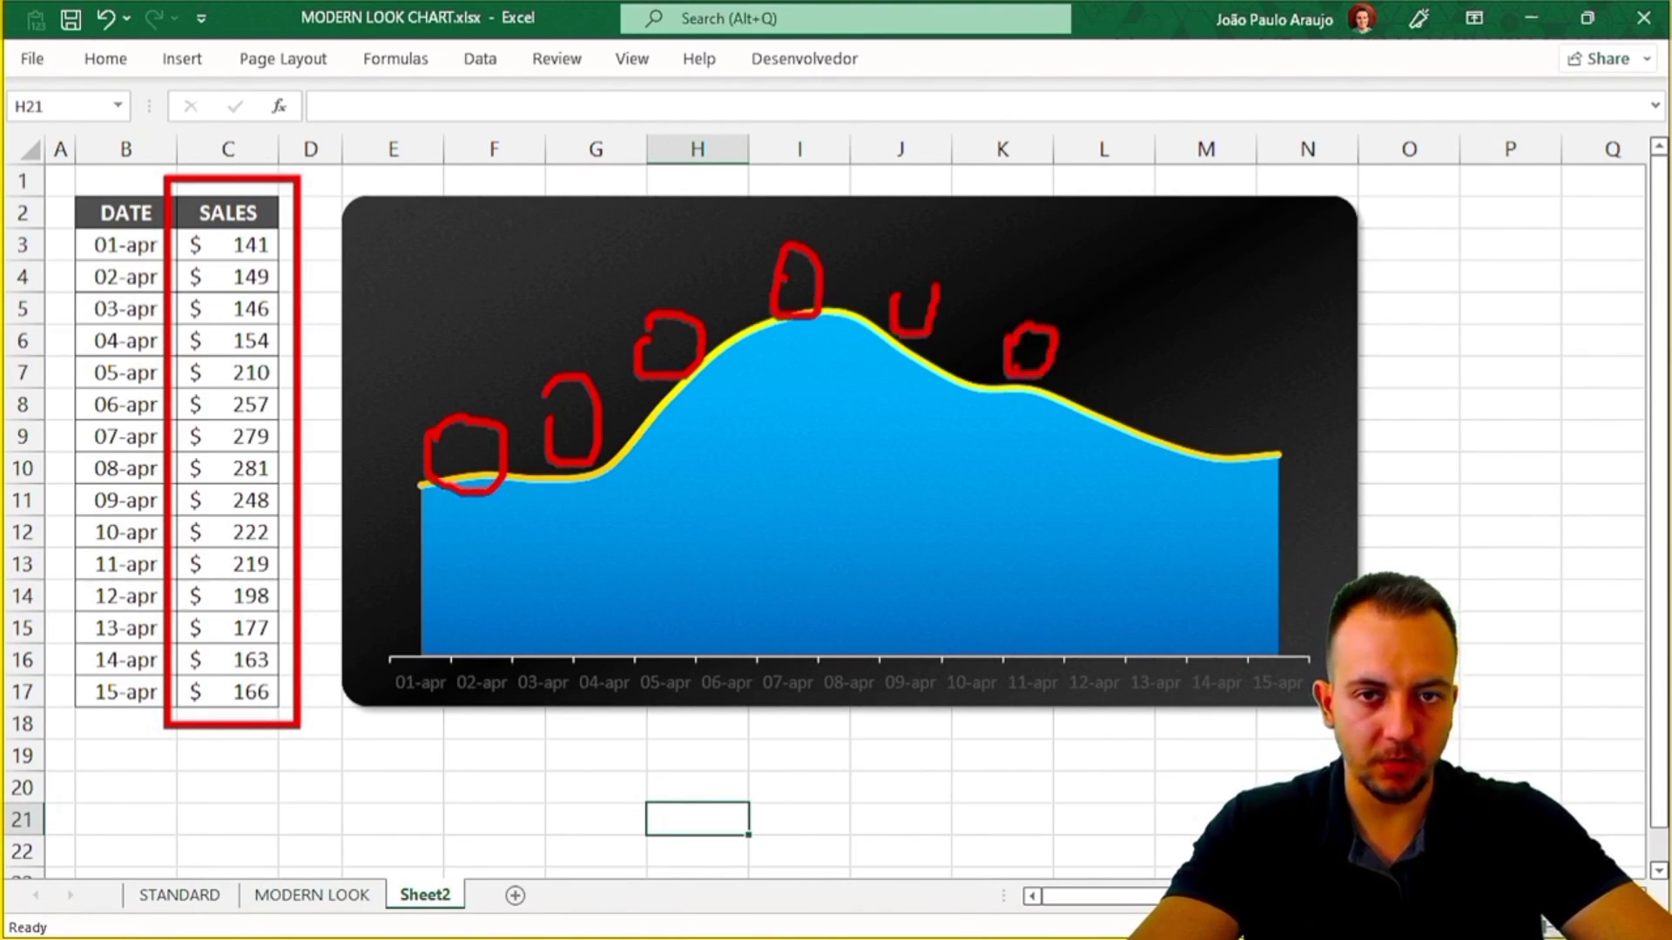
key(Escape)
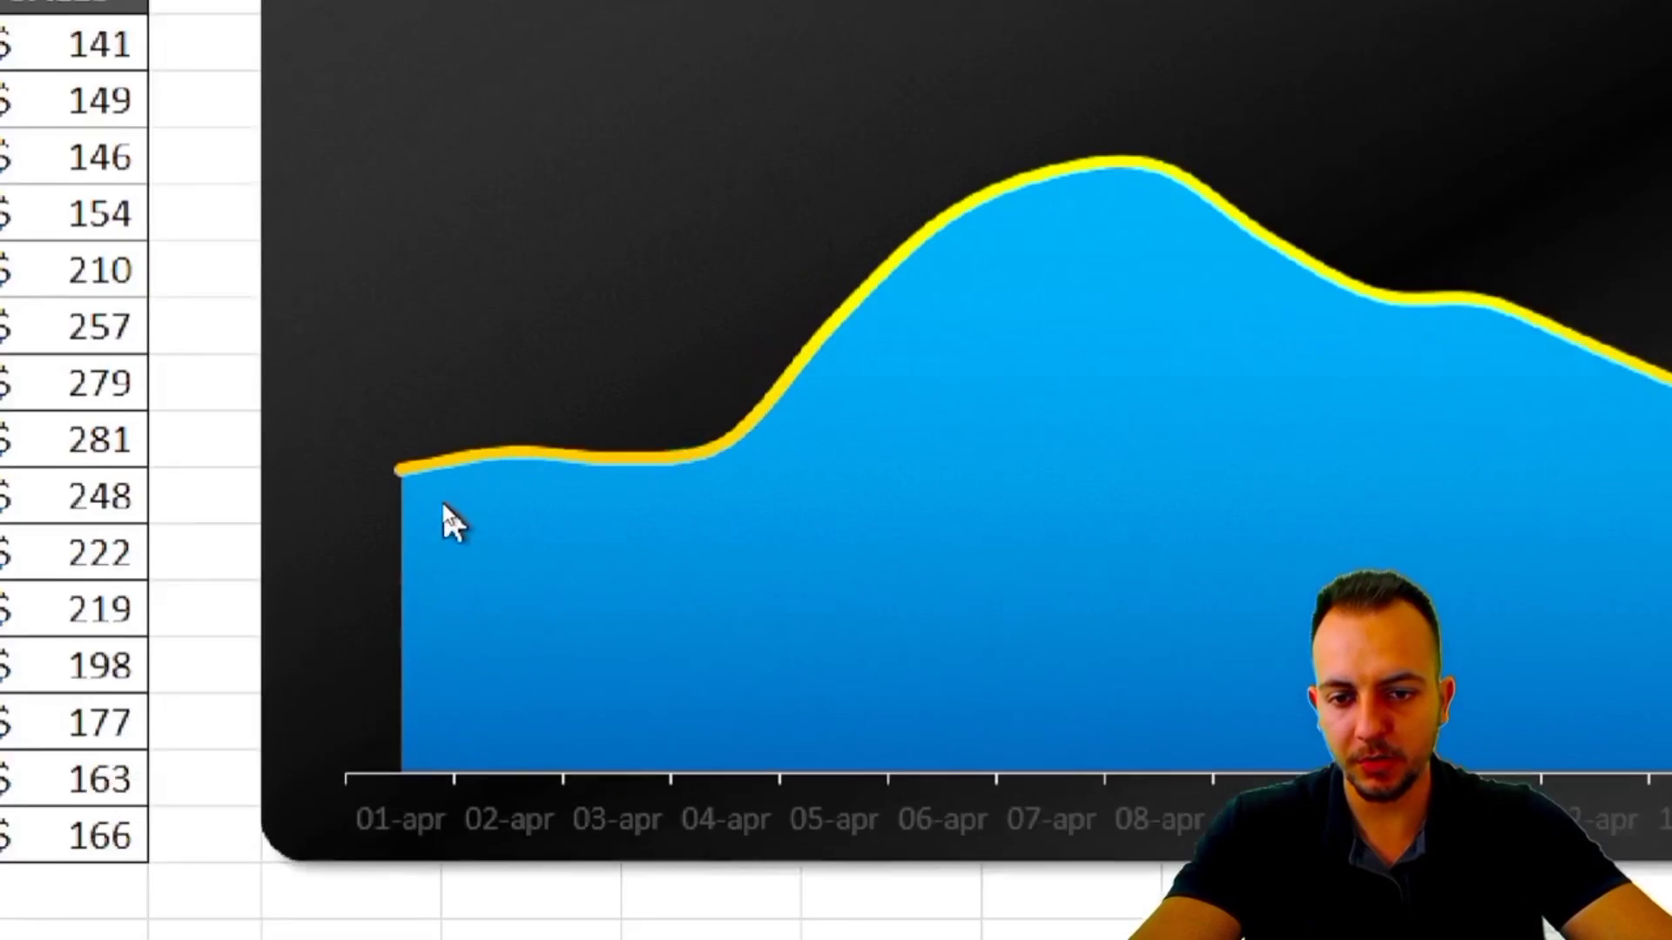
Add data labels above the points of the yellow SALES line series.
click(449, 479)
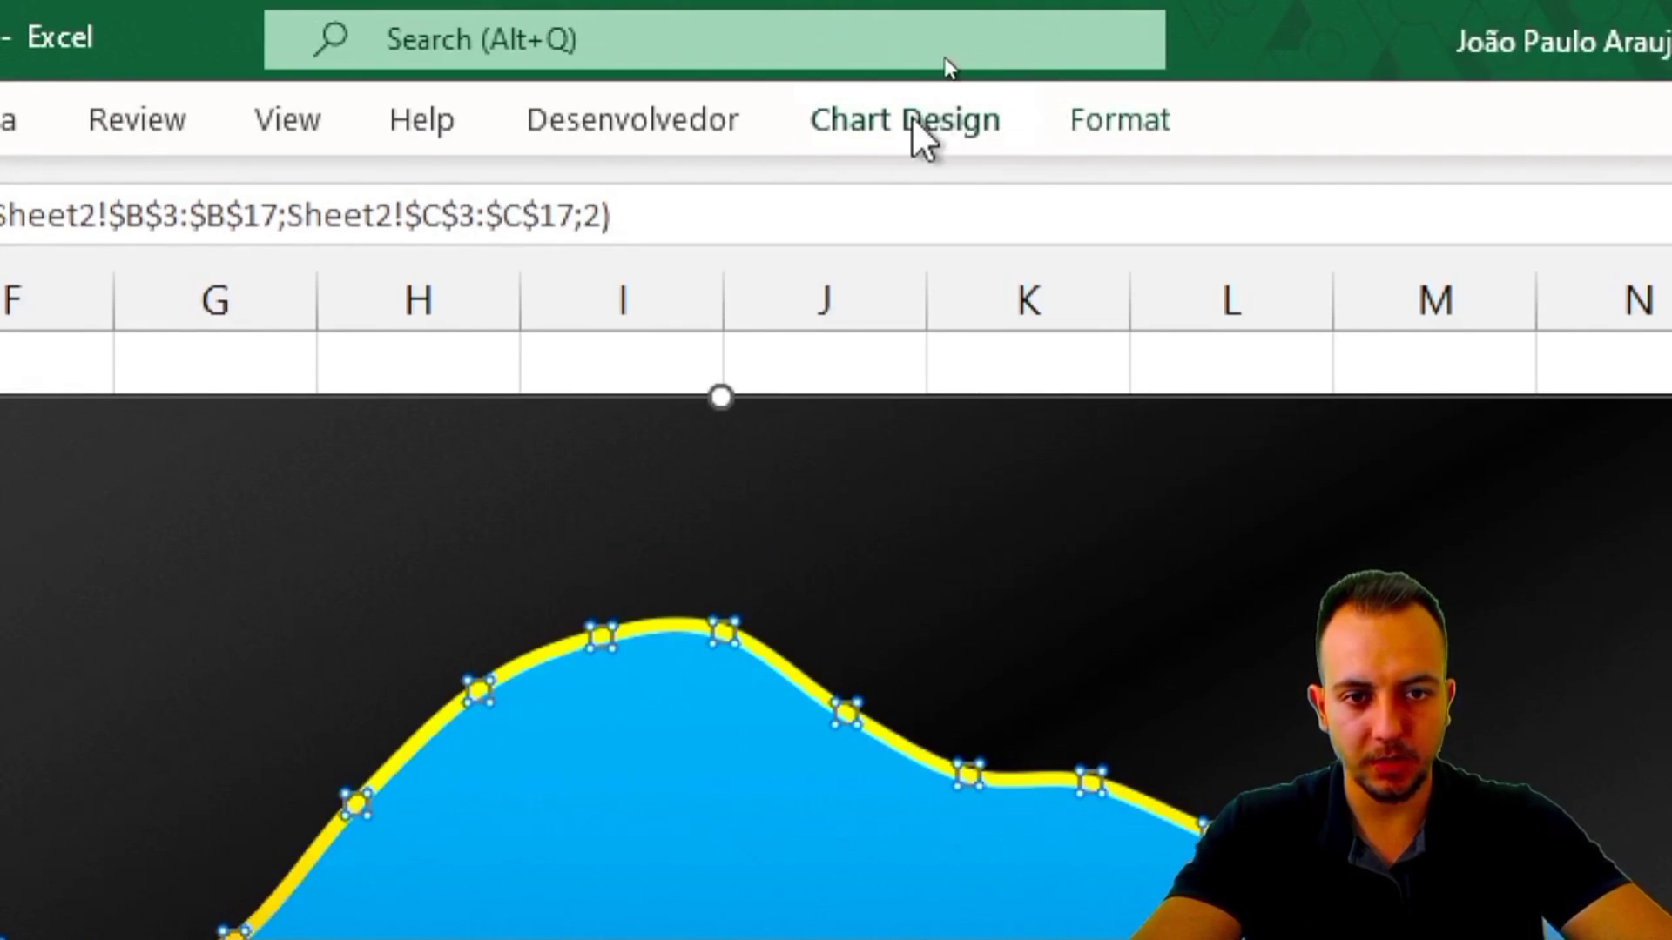
click(912, 121)
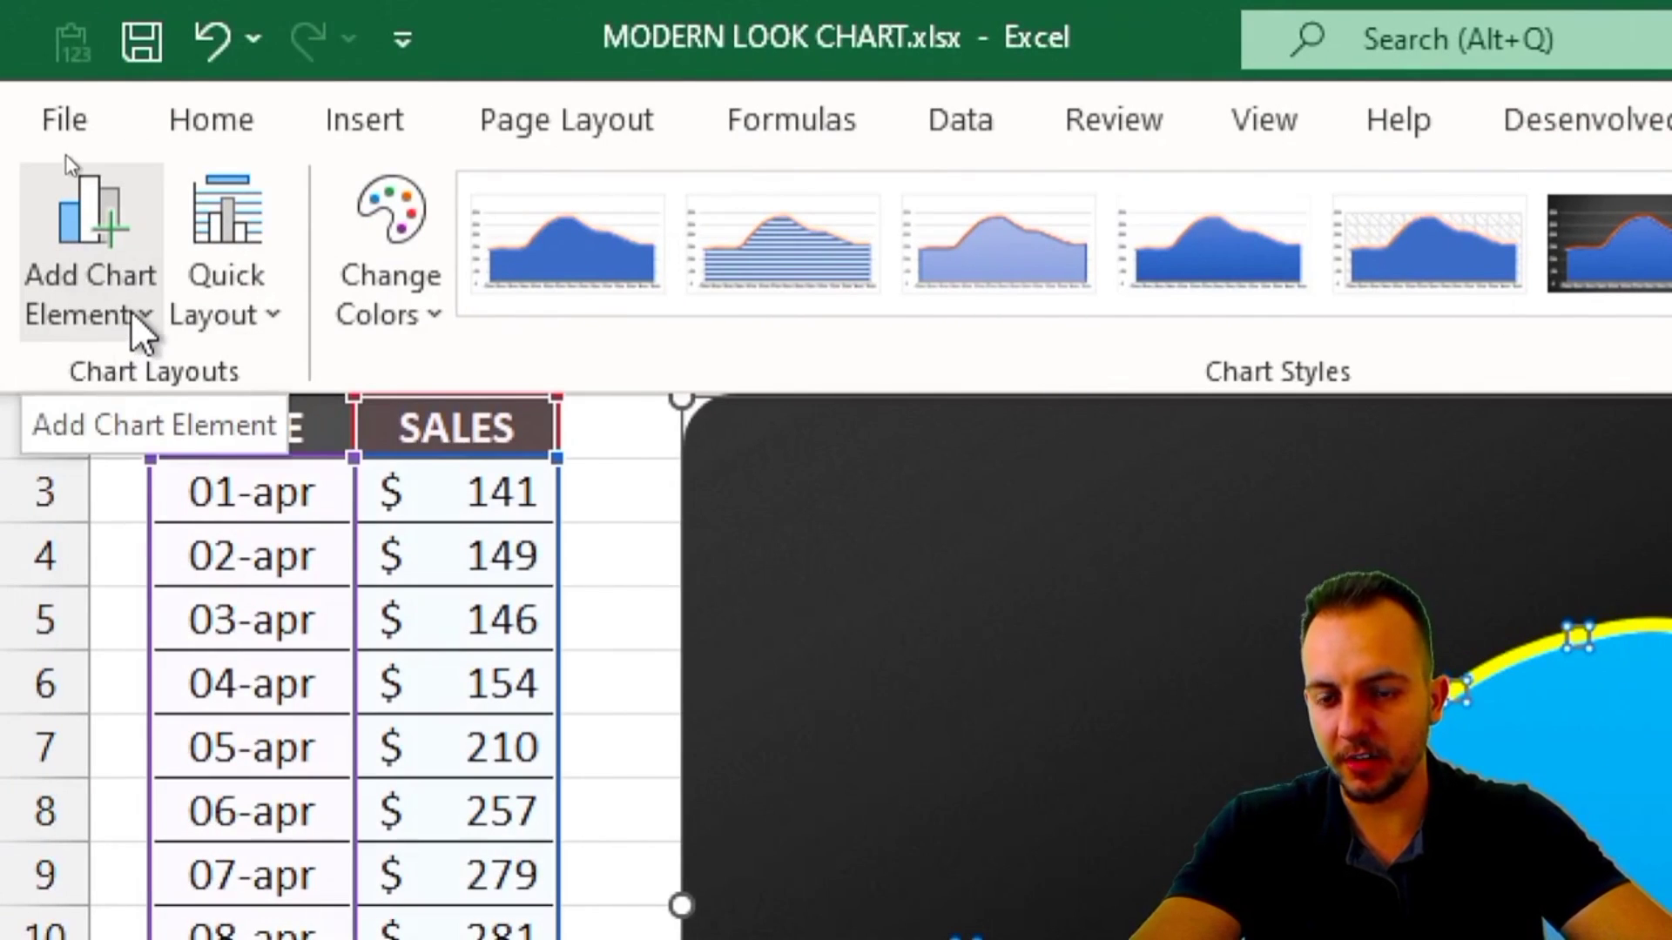
click(131, 313)
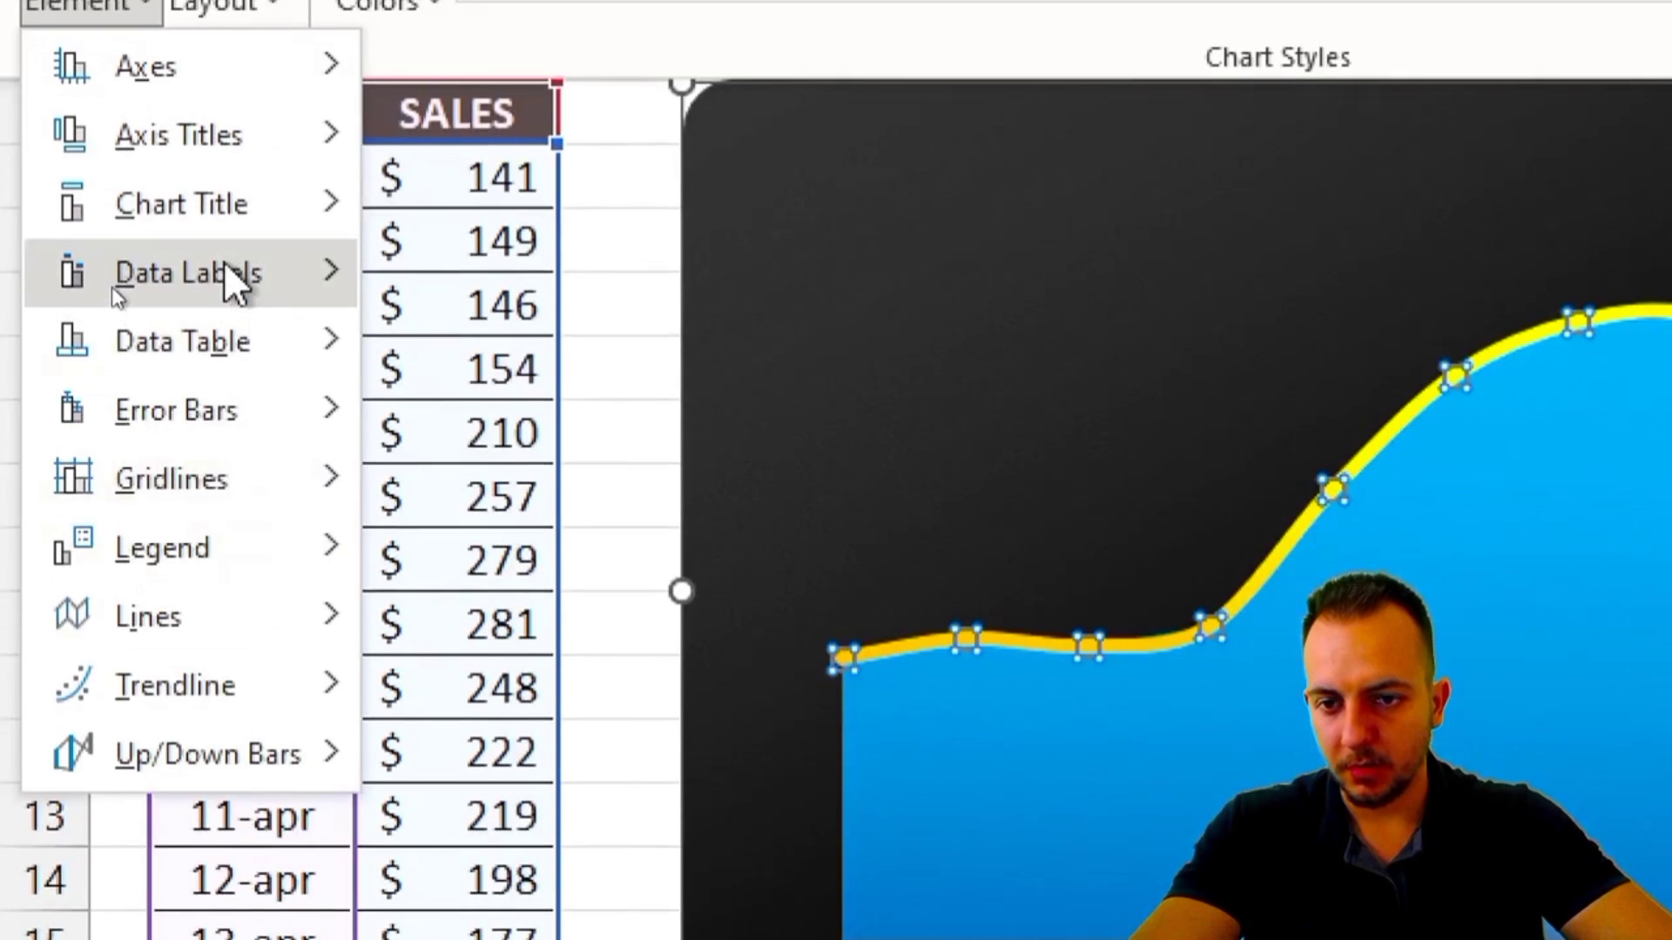
mouse_move(260, 270)
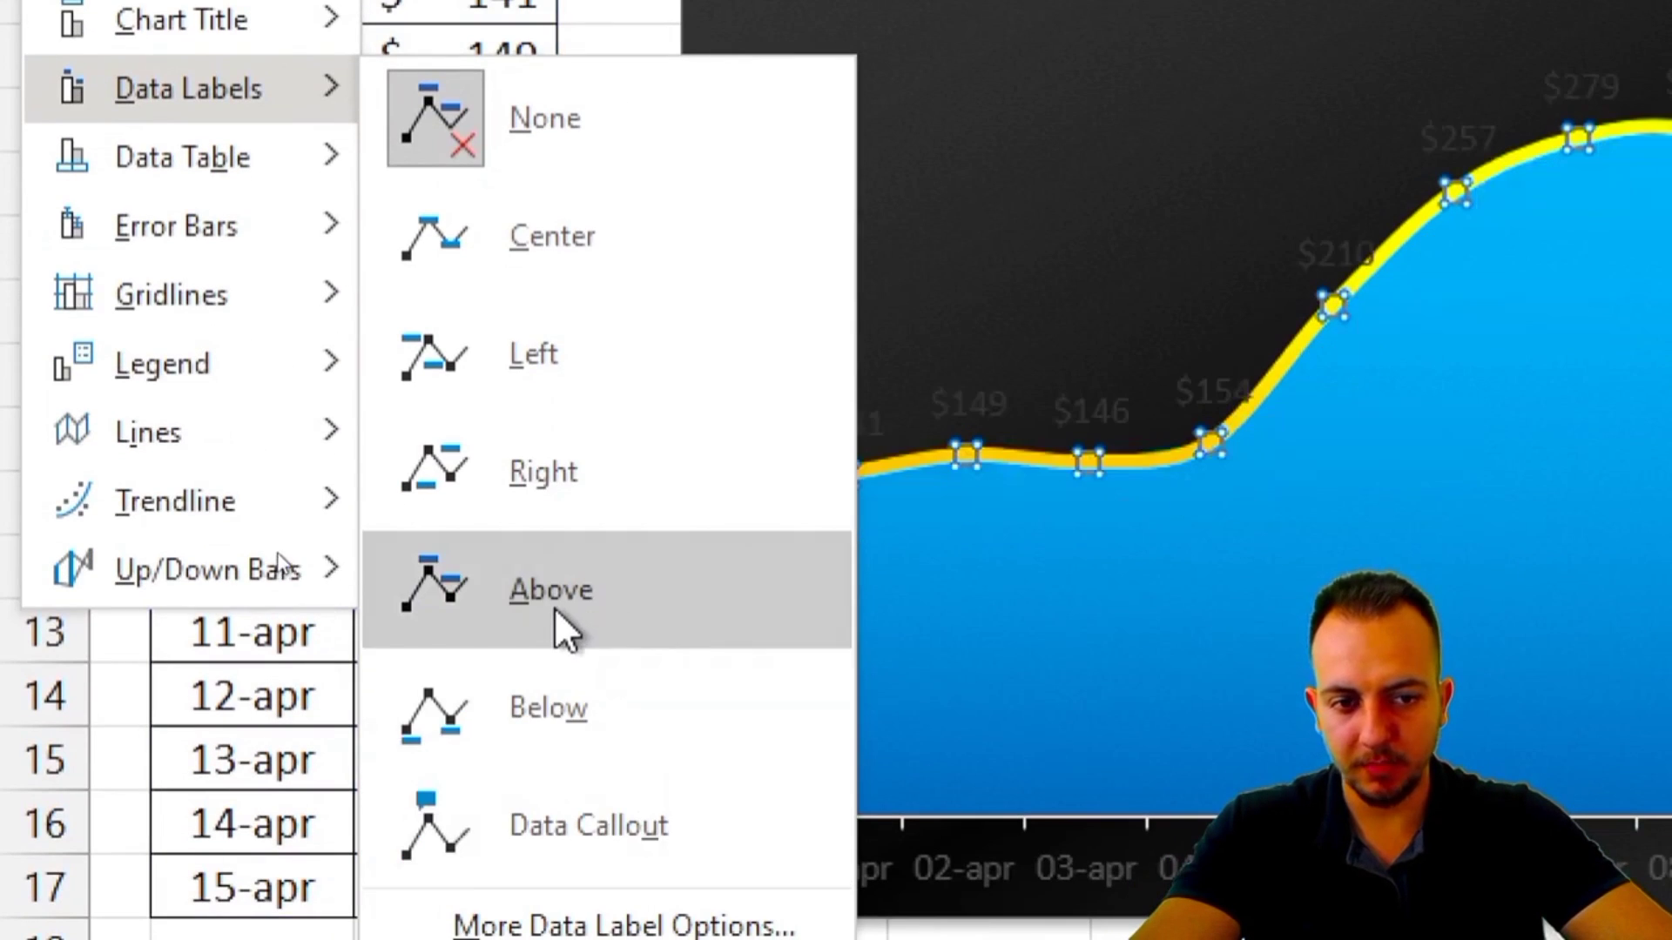
click(566, 625)
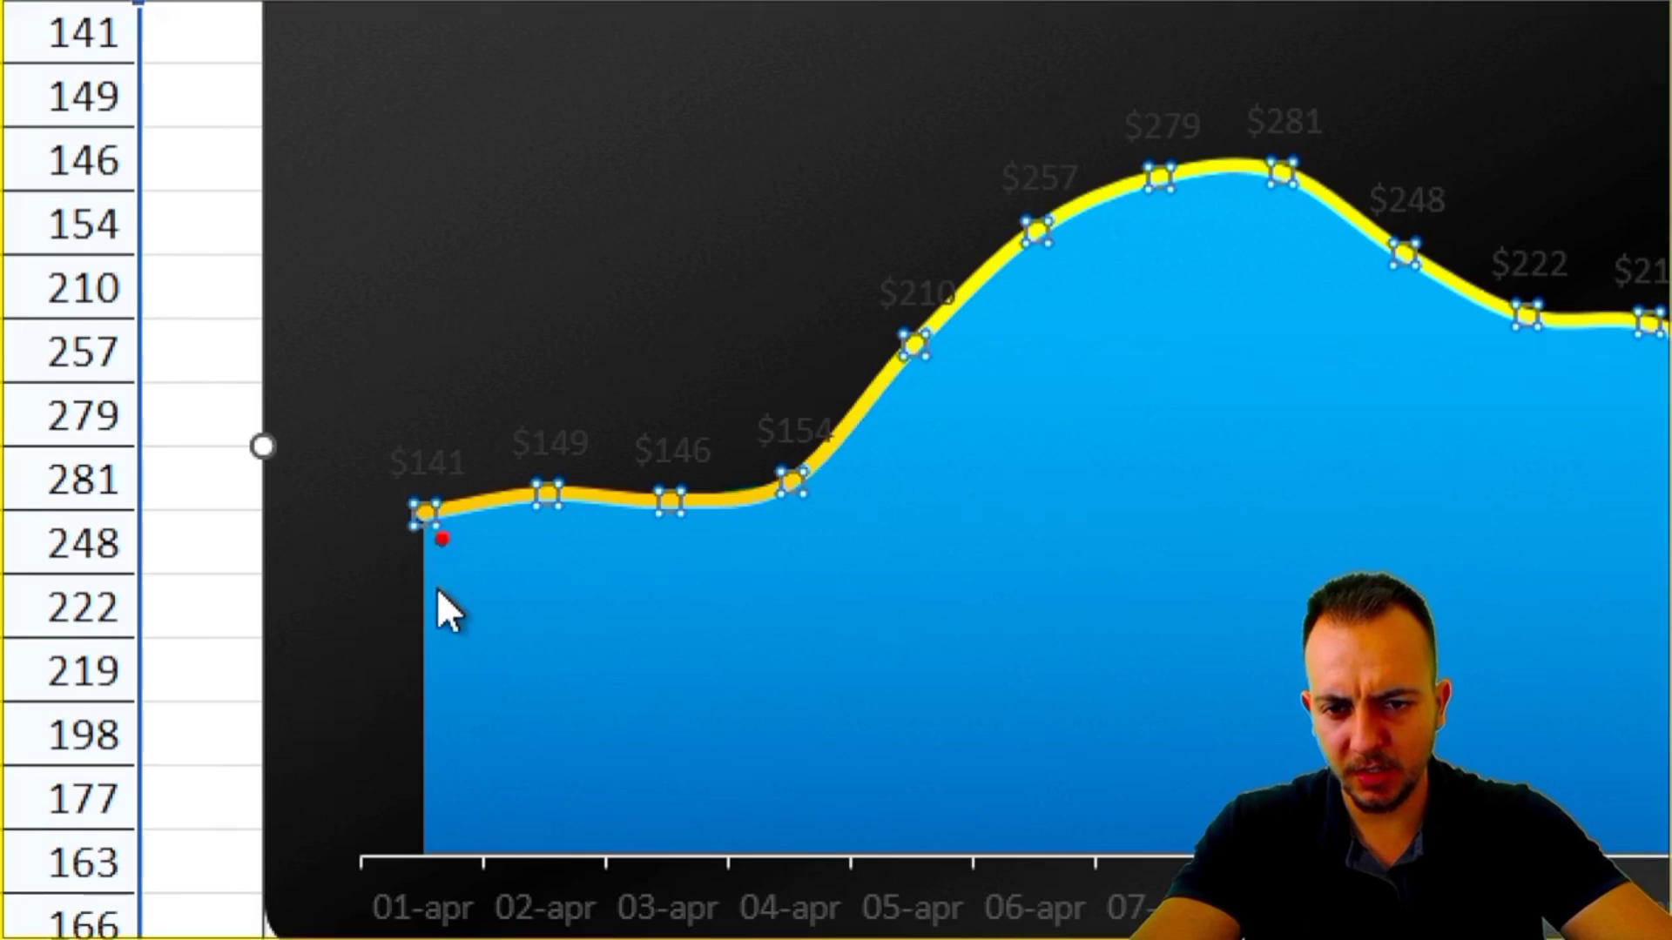
mouse_move(396, 398)
mouse_down()
mouse_move(343, 463)
mouse_move(453, 521)
mouse_up()
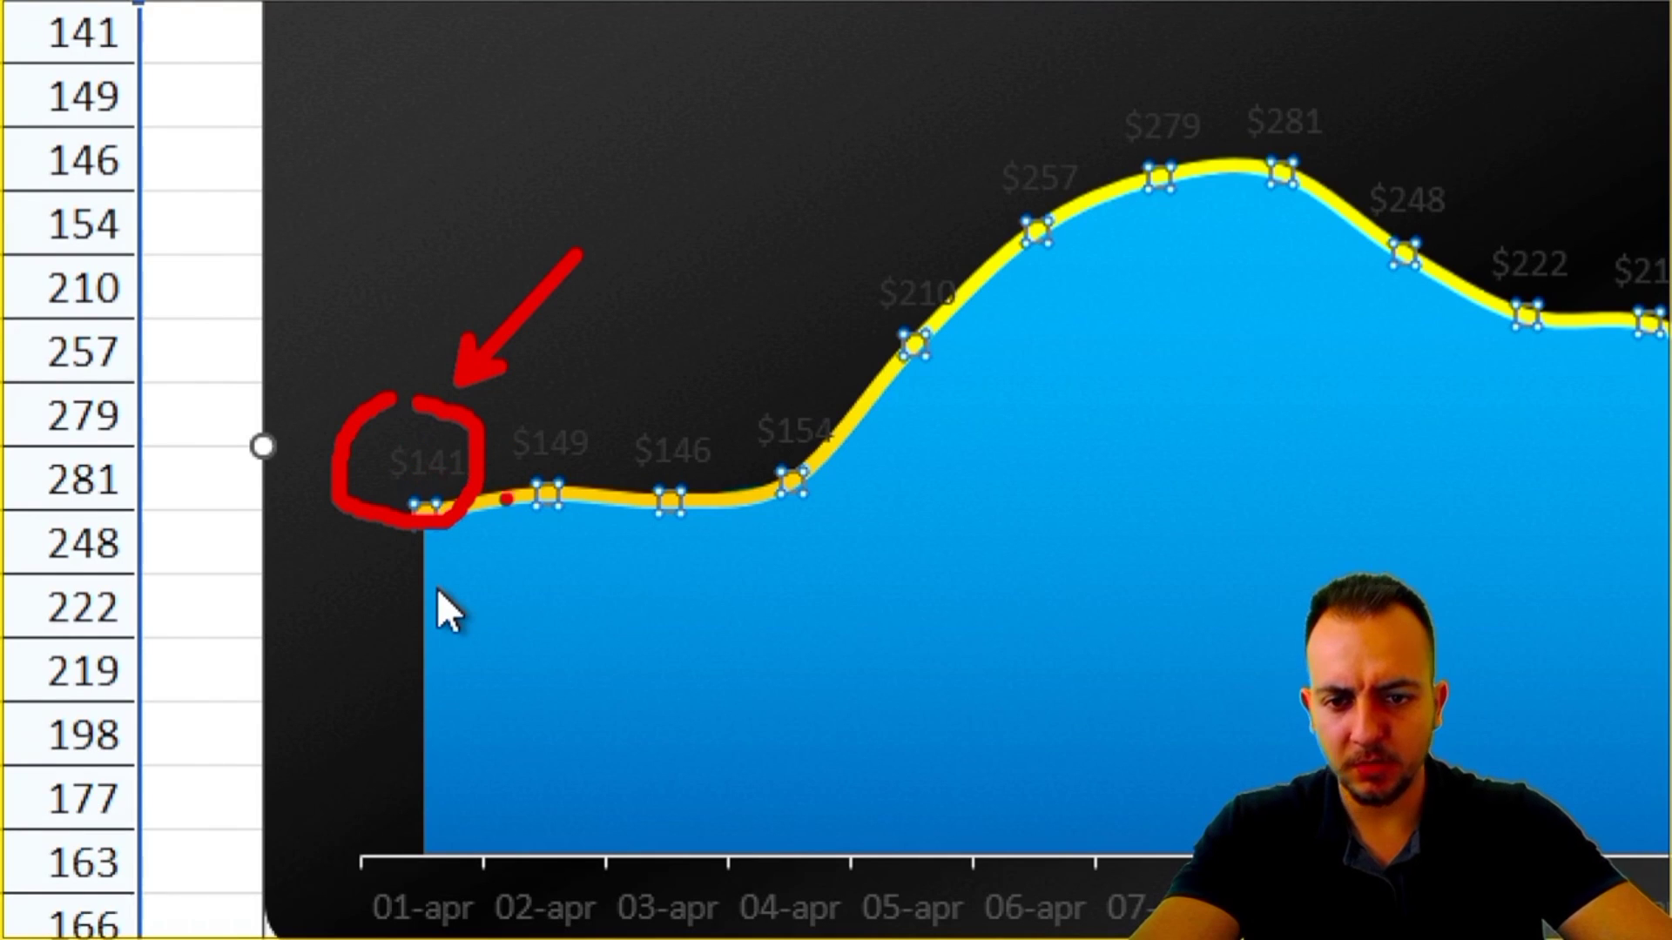
key(Escape)
Make the SALES line's data labels bold with a white font color.
click(562, 430)
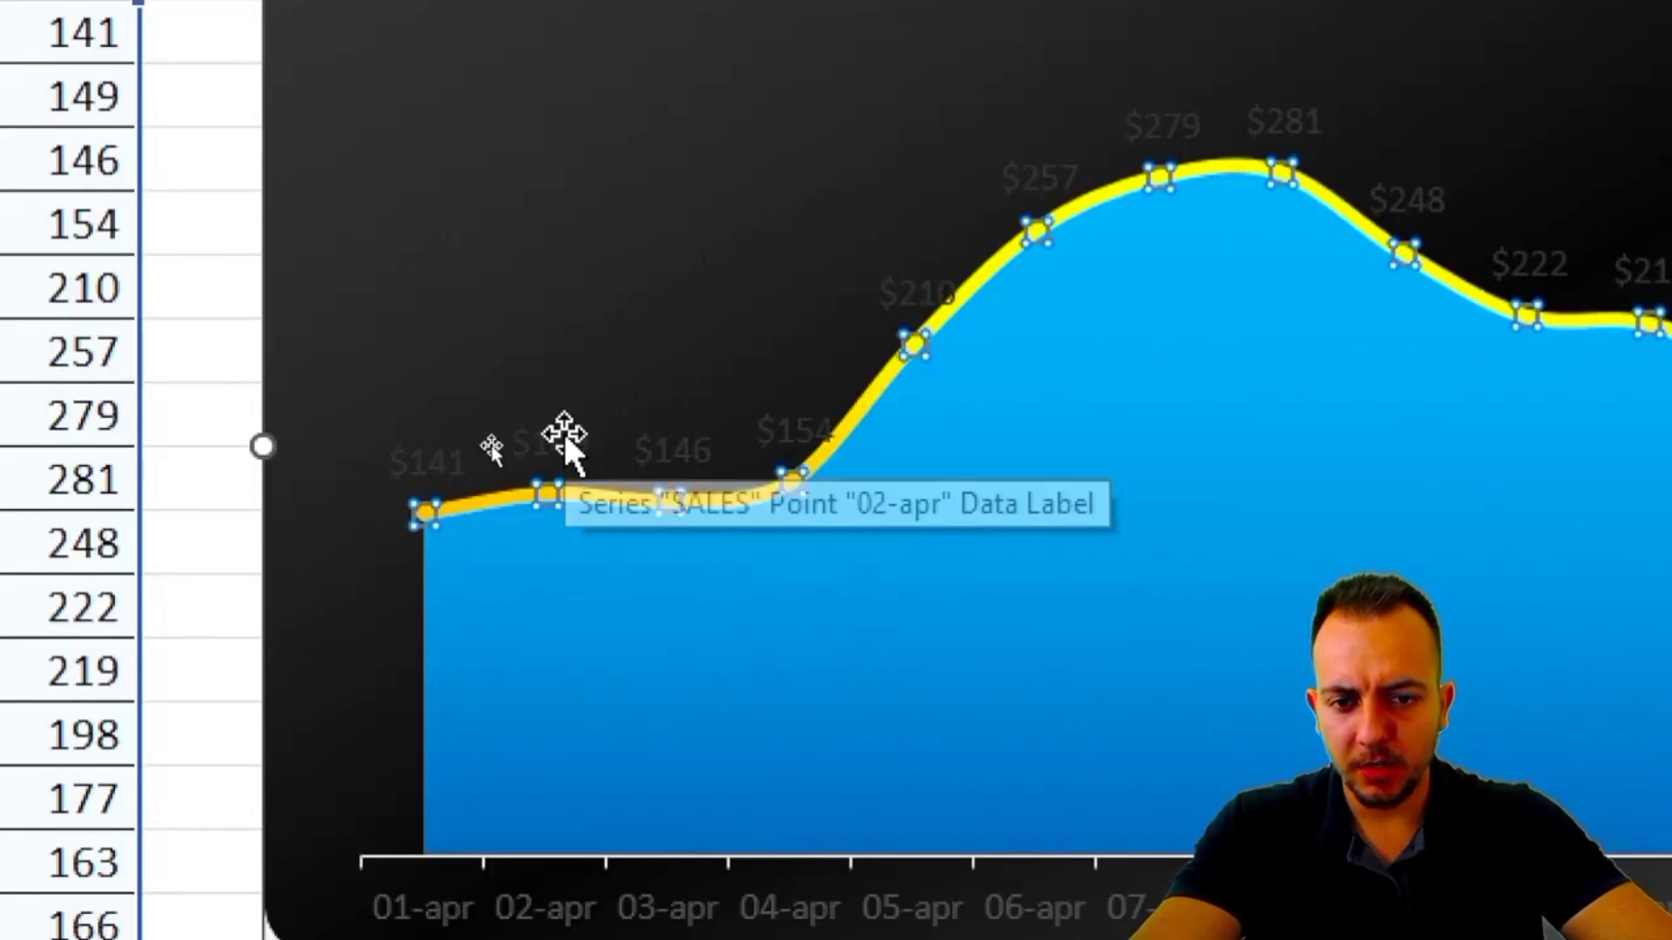
click(578, 433)
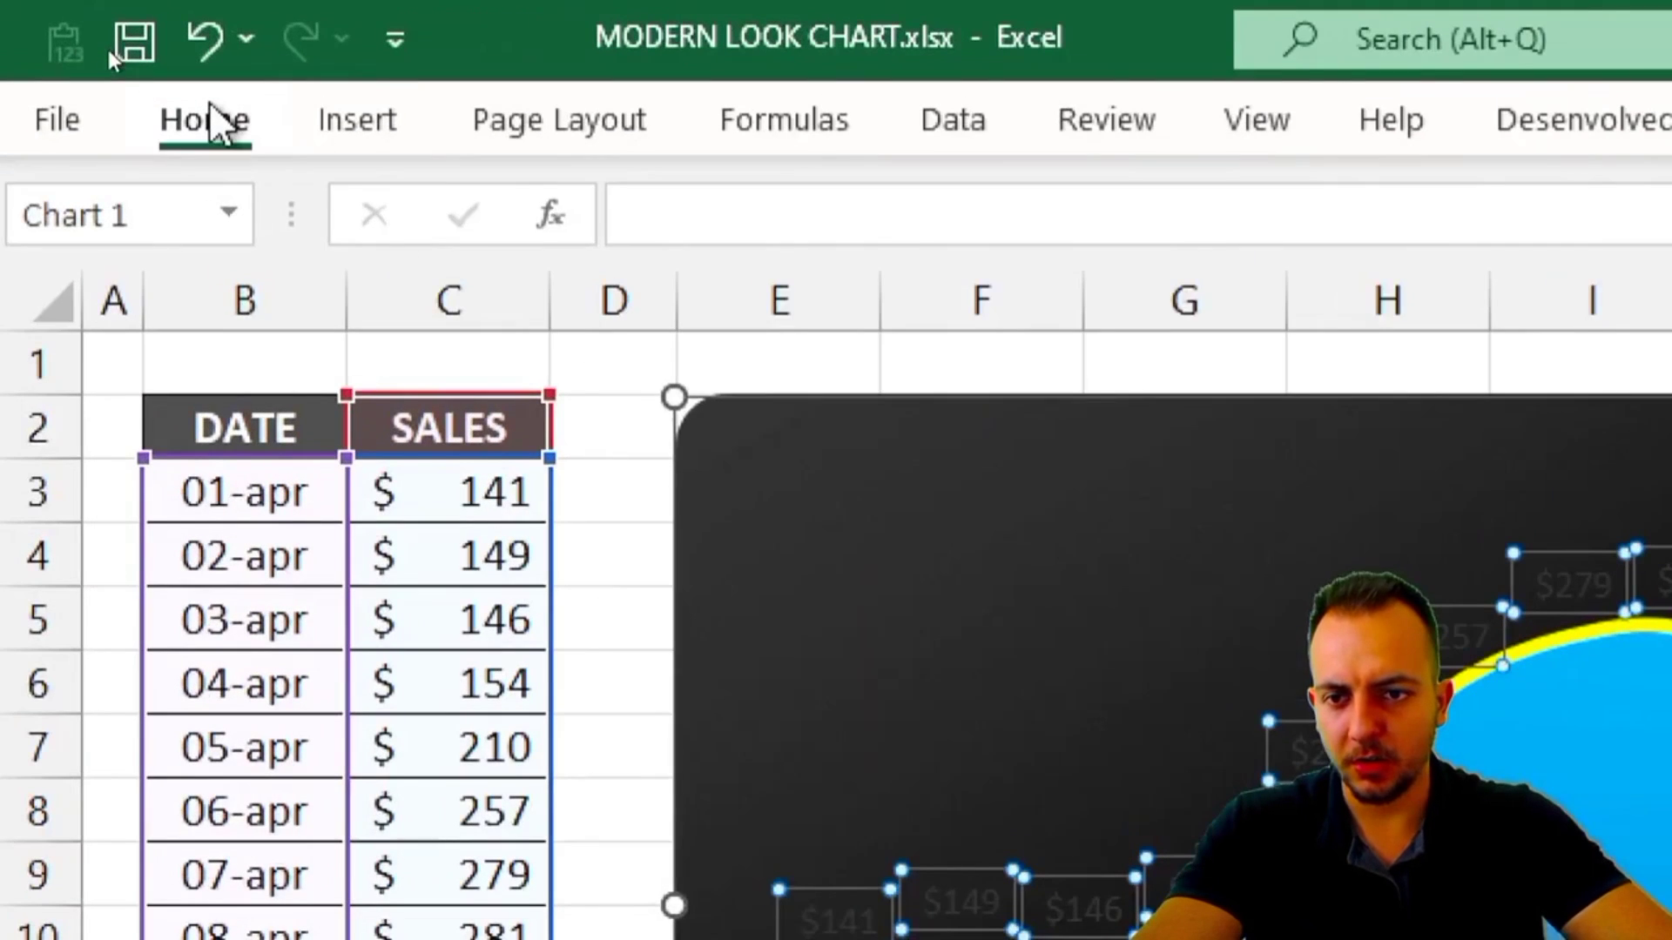
click(155, 87)
click(279, 292)
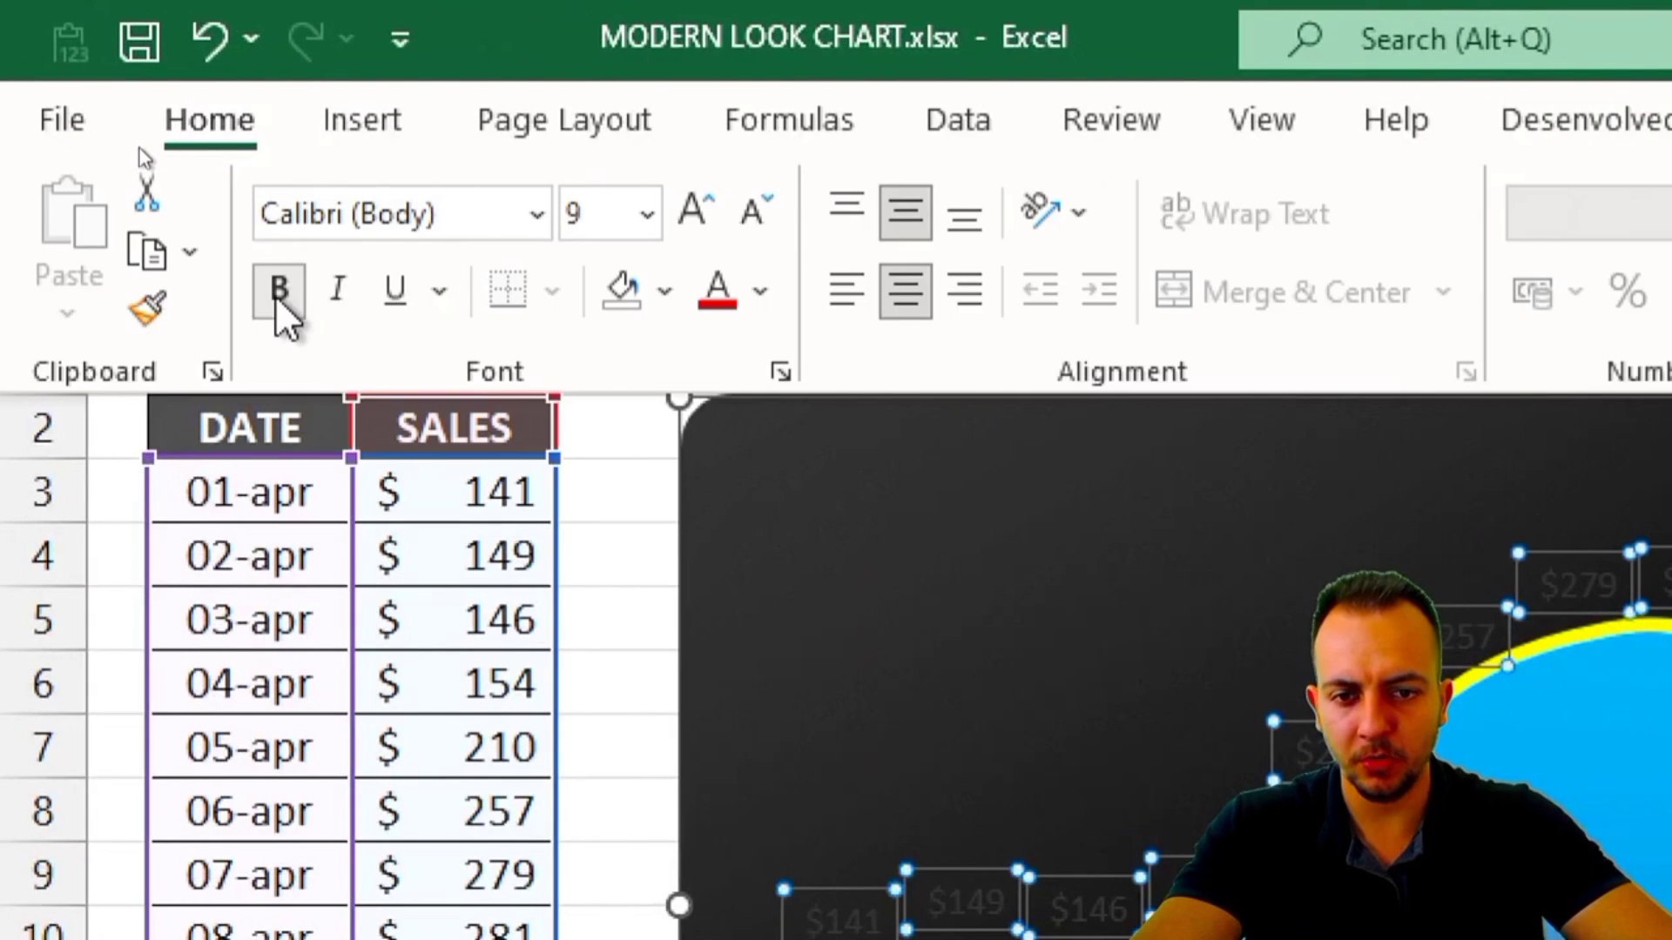
click(771, 296)
click(716, 493)
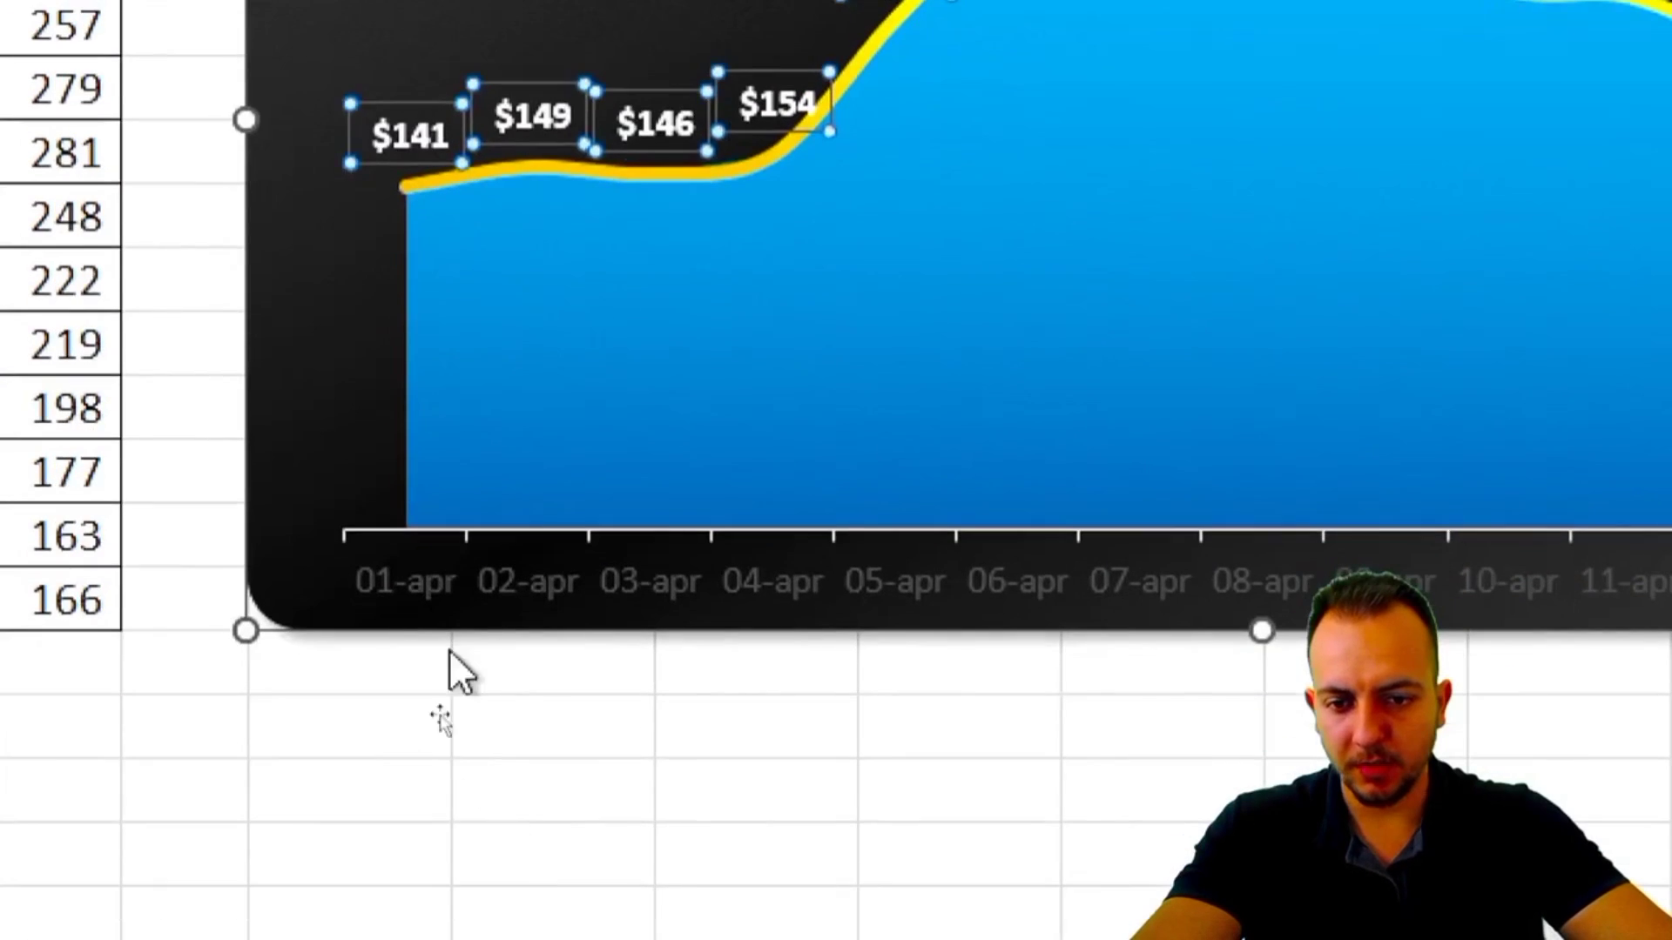
Make the date labels on the horizontal axis bold and white, and deselect the chart.
click(436, 577)
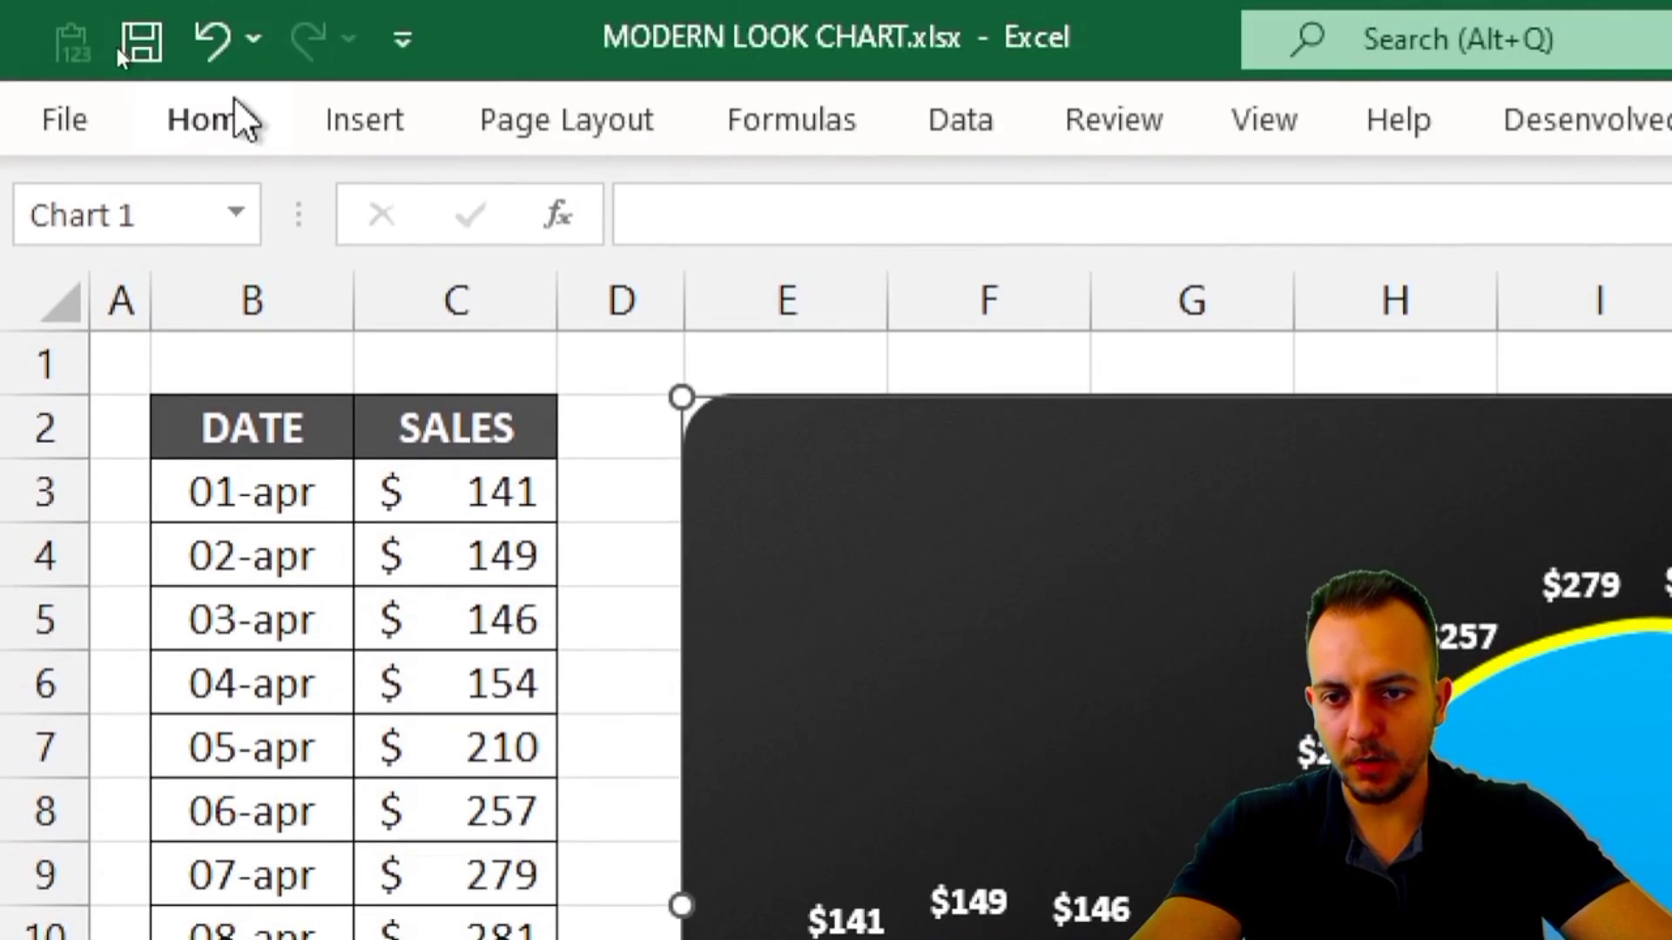
click(222, 118)
click(280, 288)
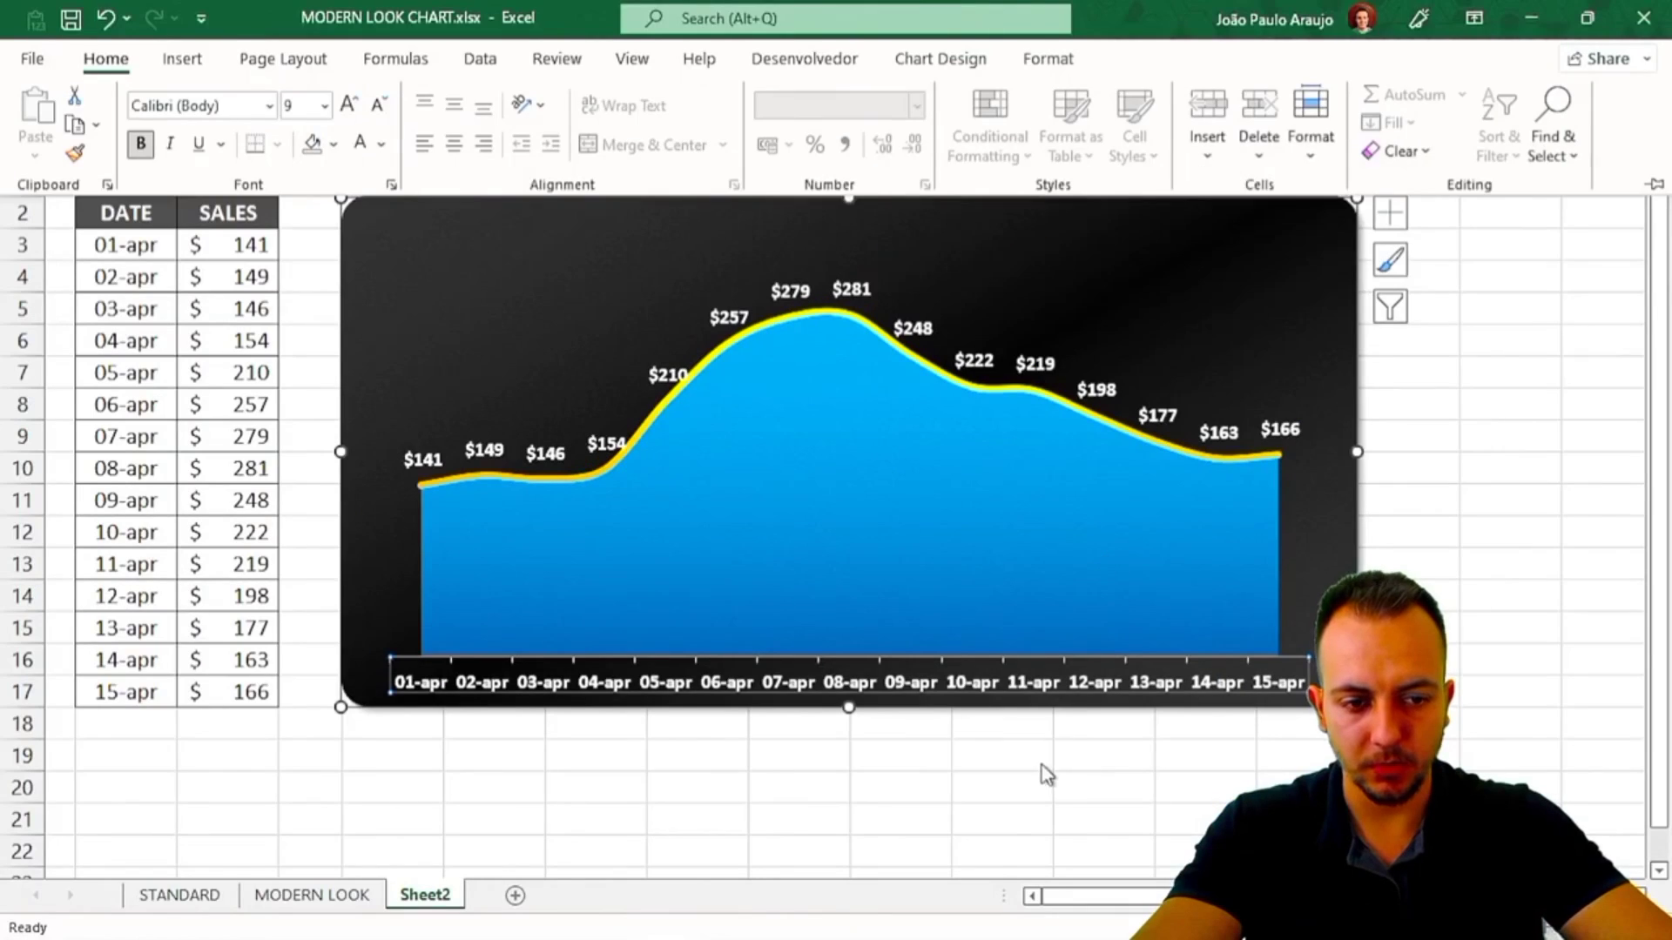
click(831, 785)
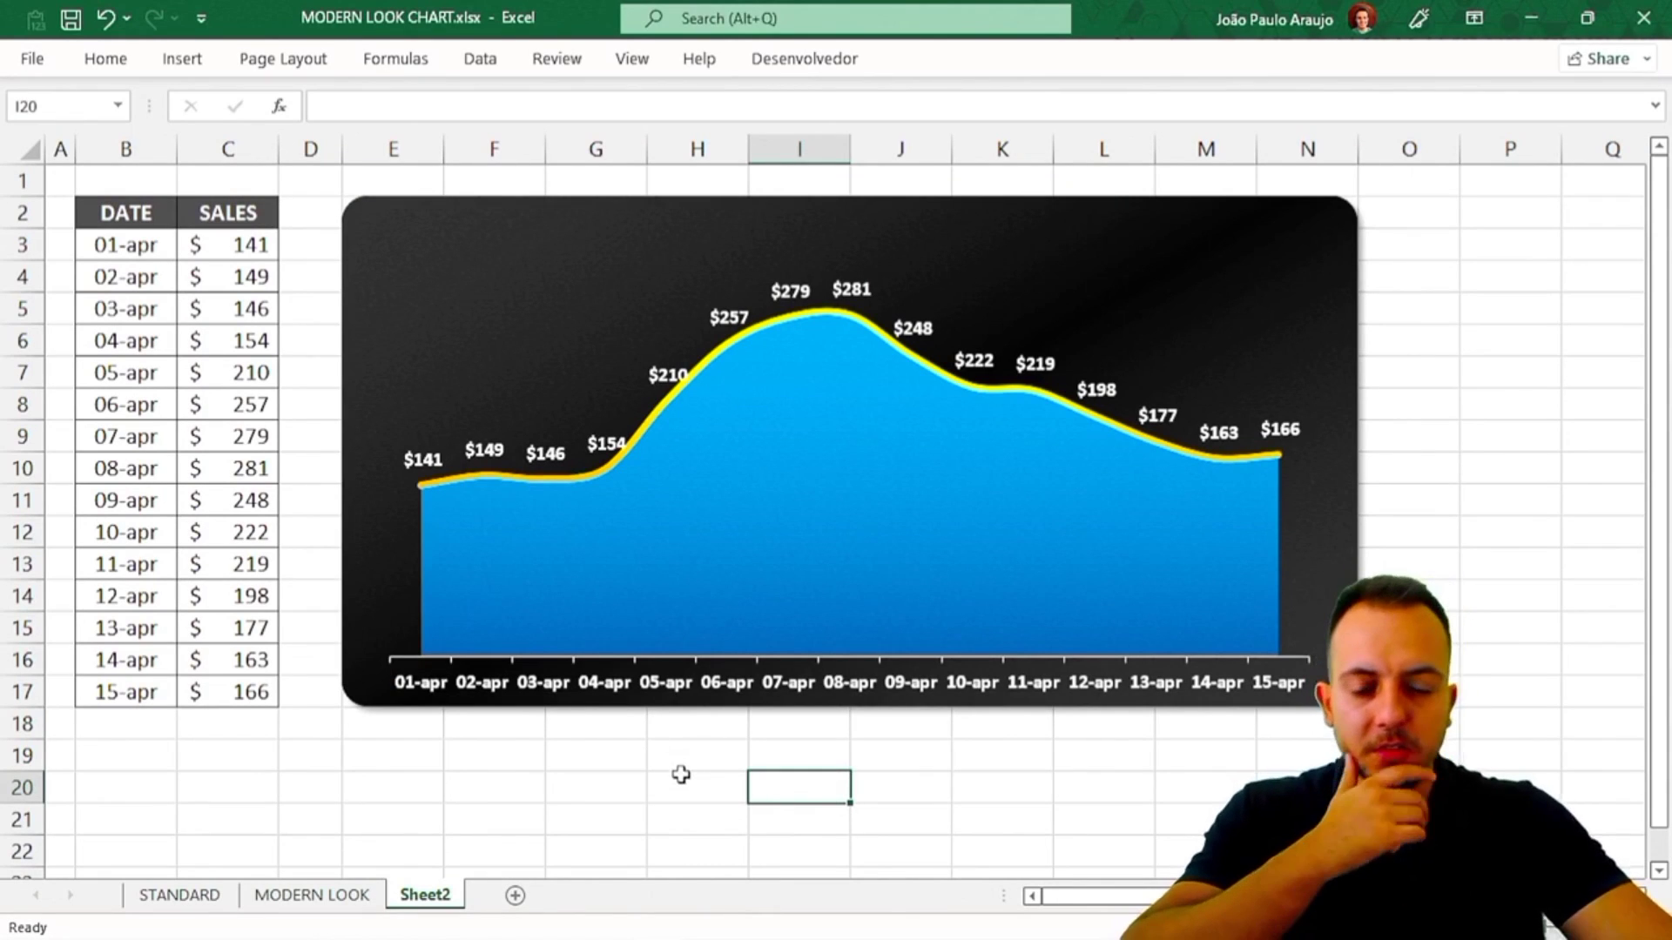
Check the title and icon of the finished chart on the MODERN LOOK sheet, and return to Sheet2.
click(353, 897)
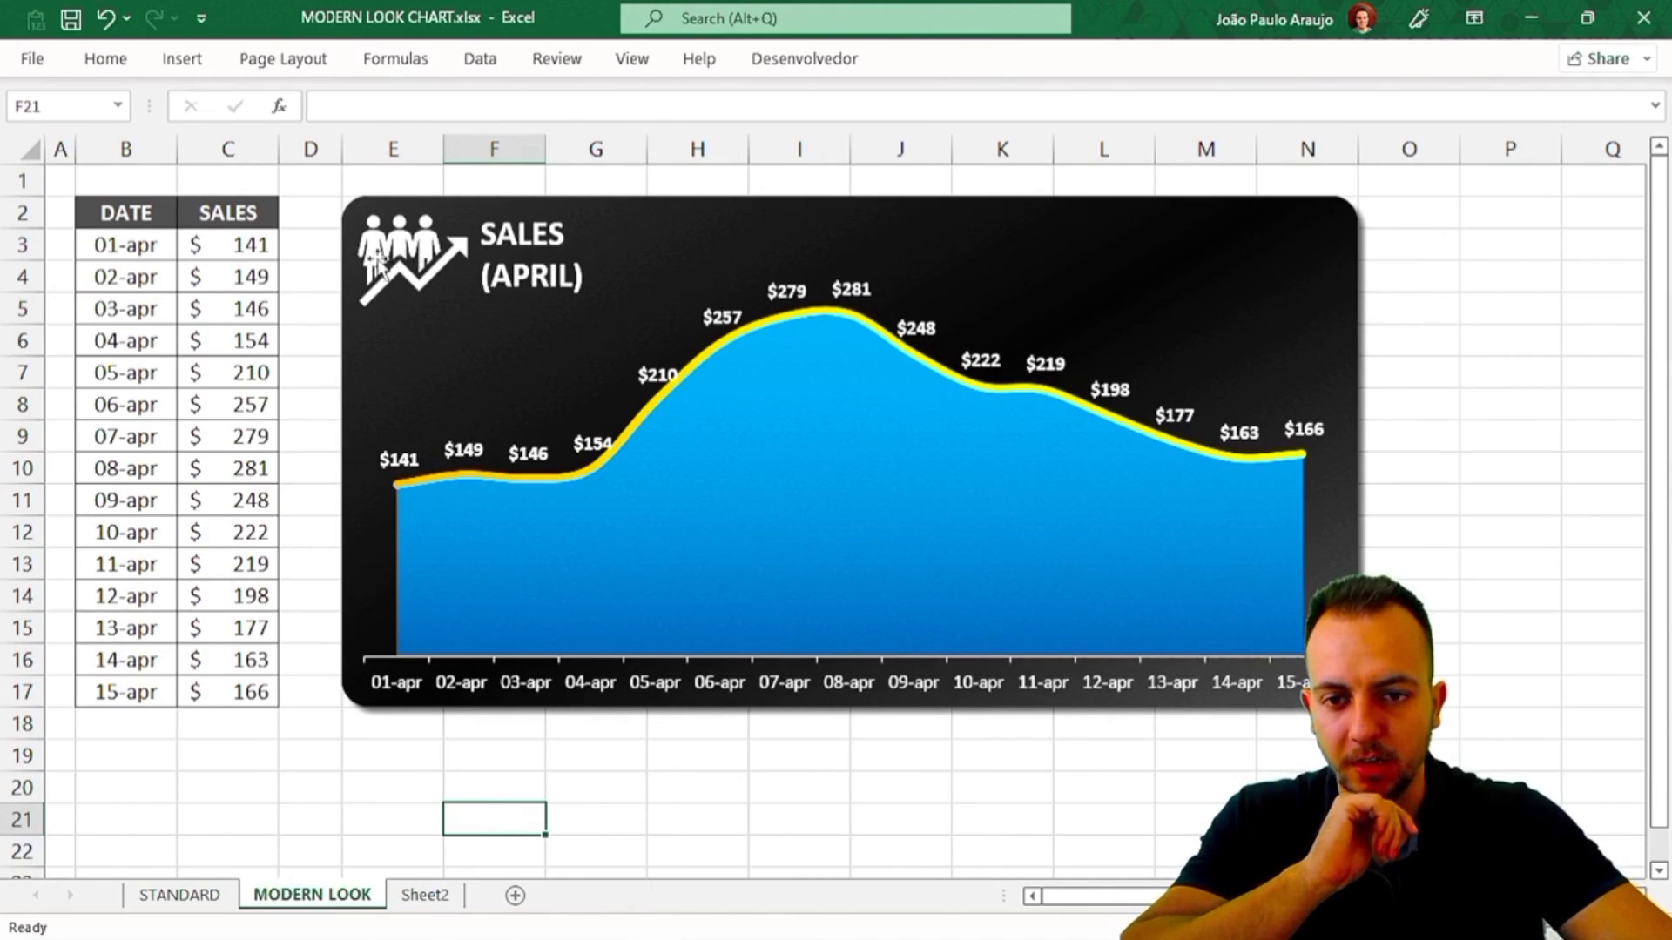
click(425, 897)
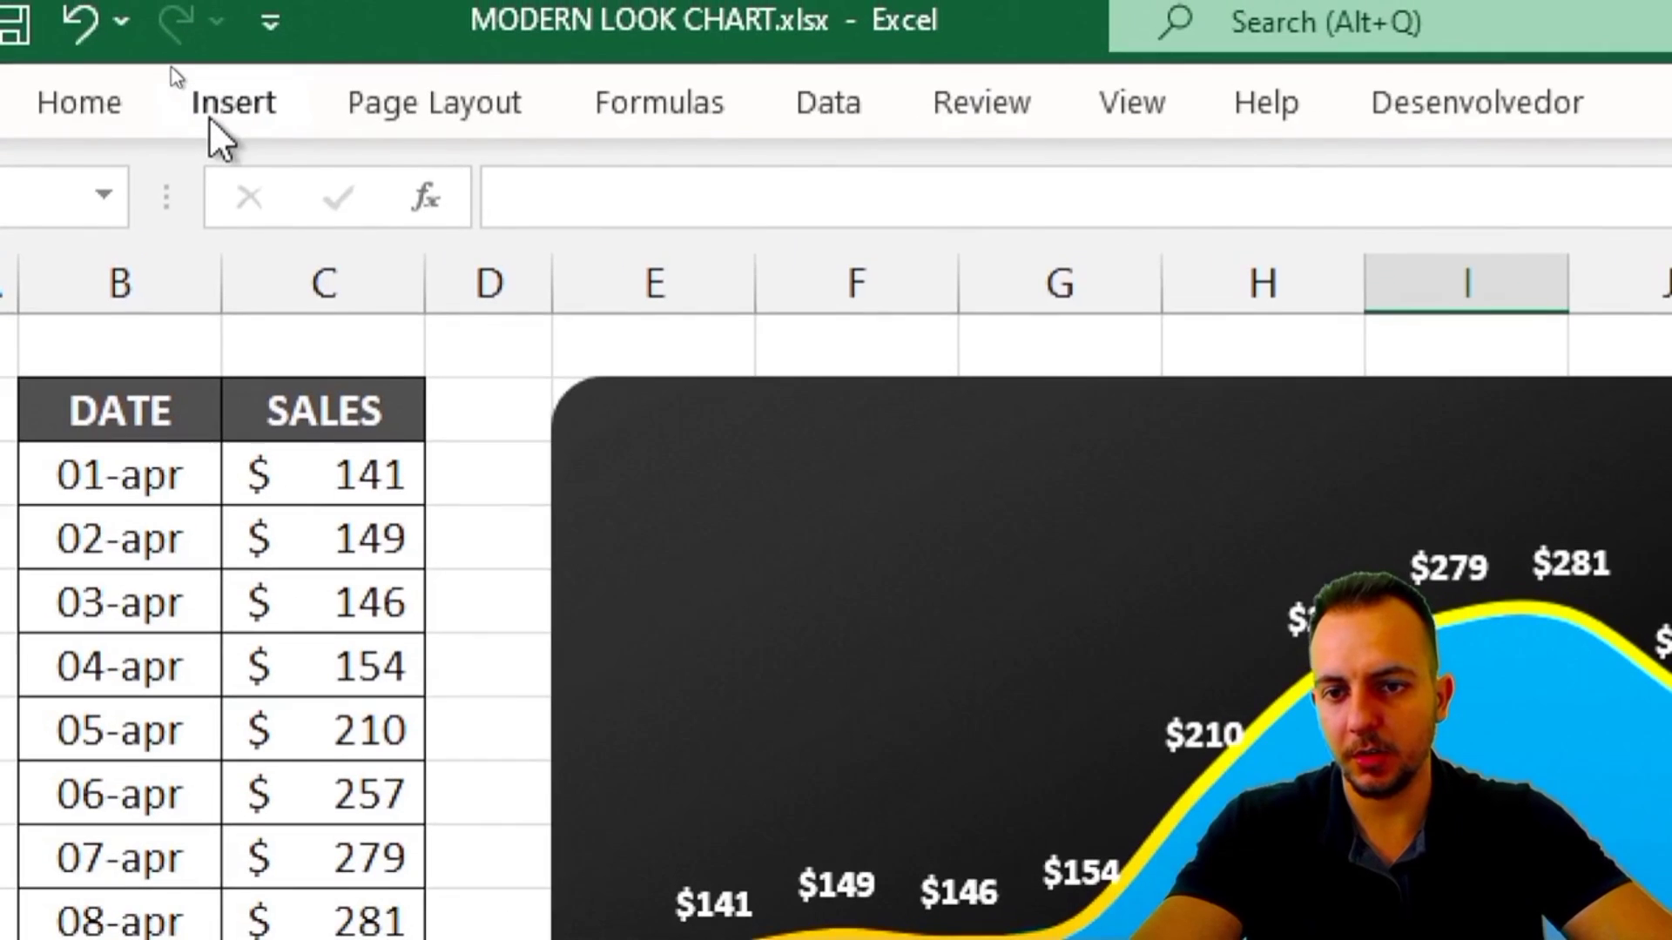
click(172, 64)
click(313, 175)
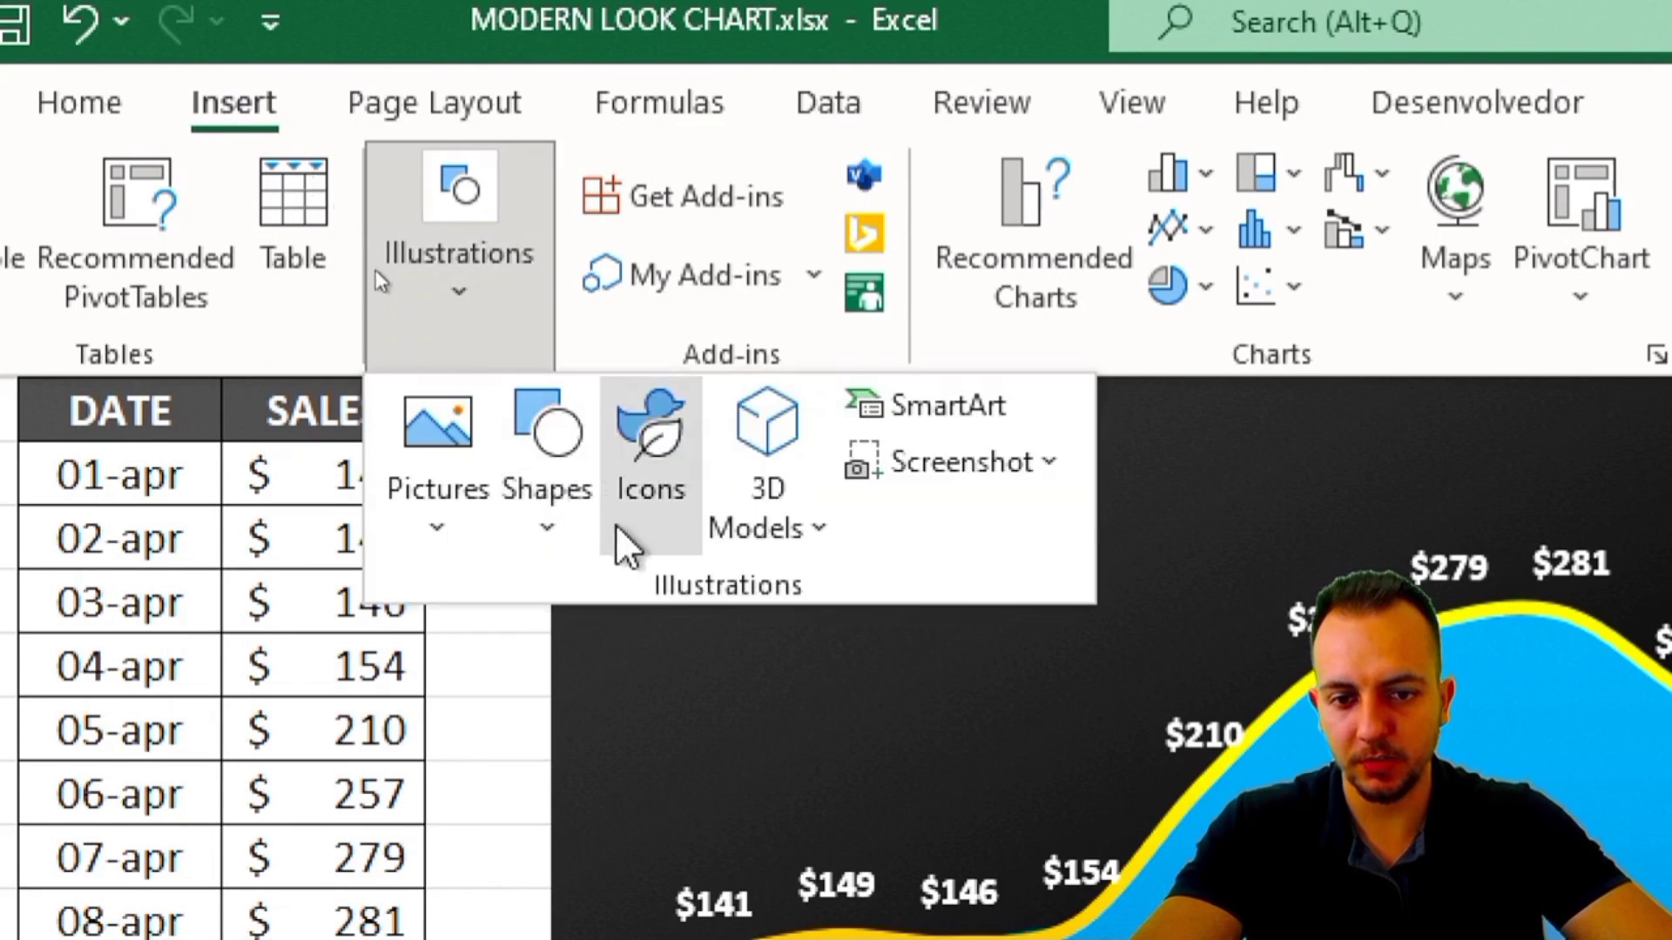
click(655, 520)
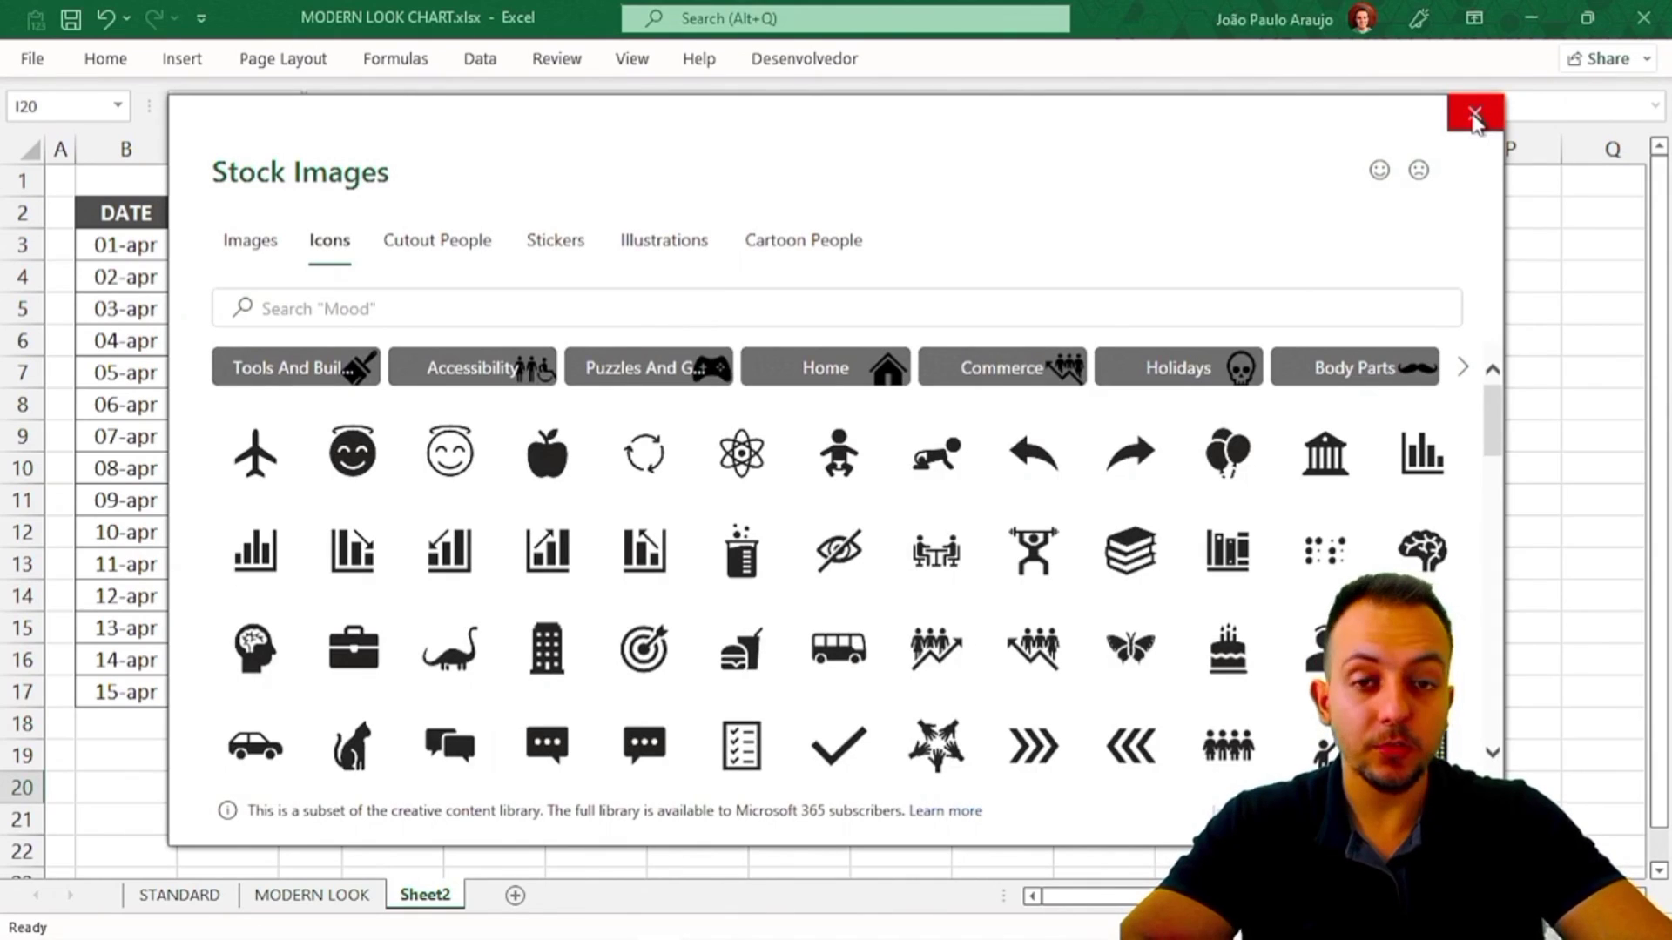
key(Escape)
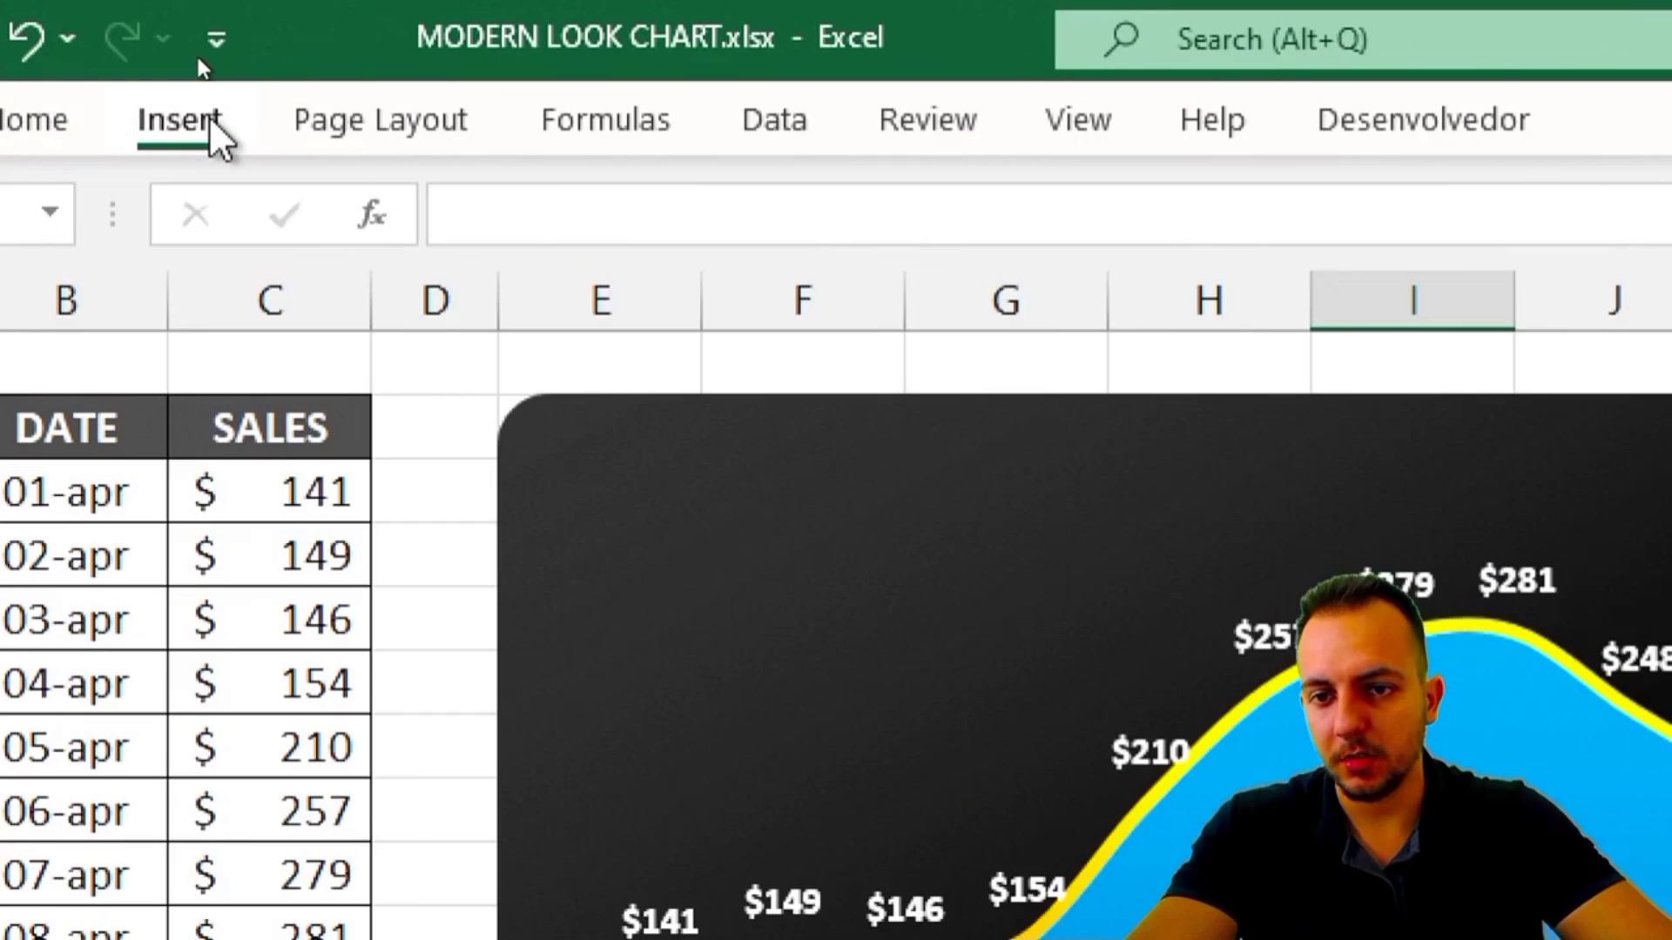
click(209, 117)
click(448, 317)
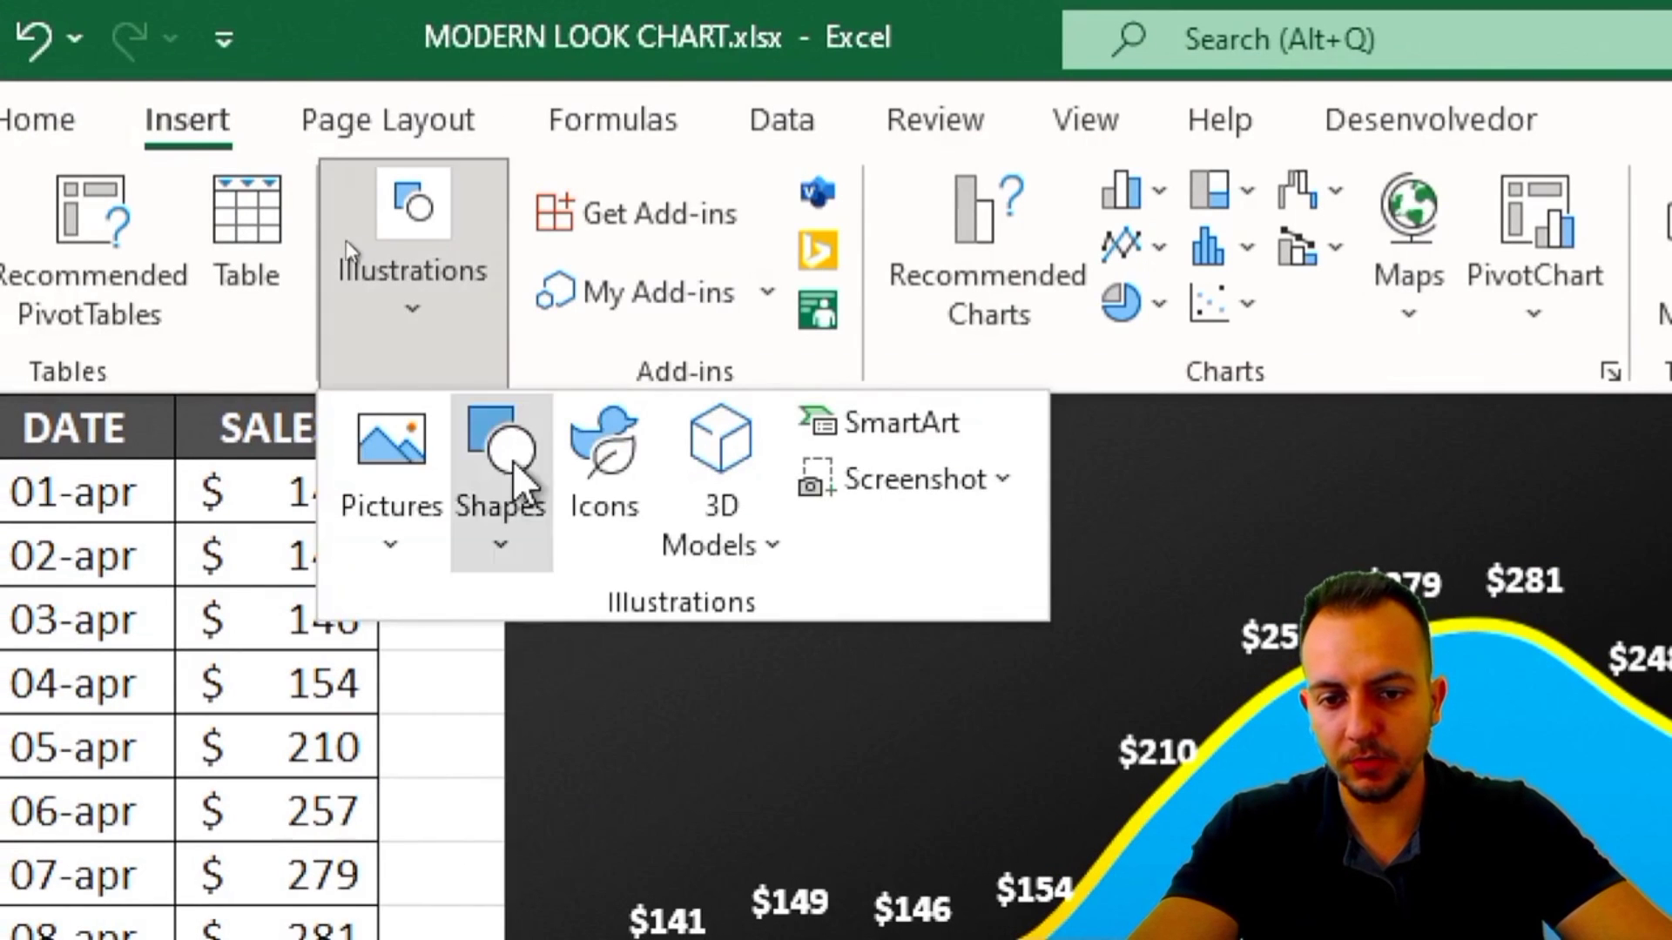
click(388, 366)
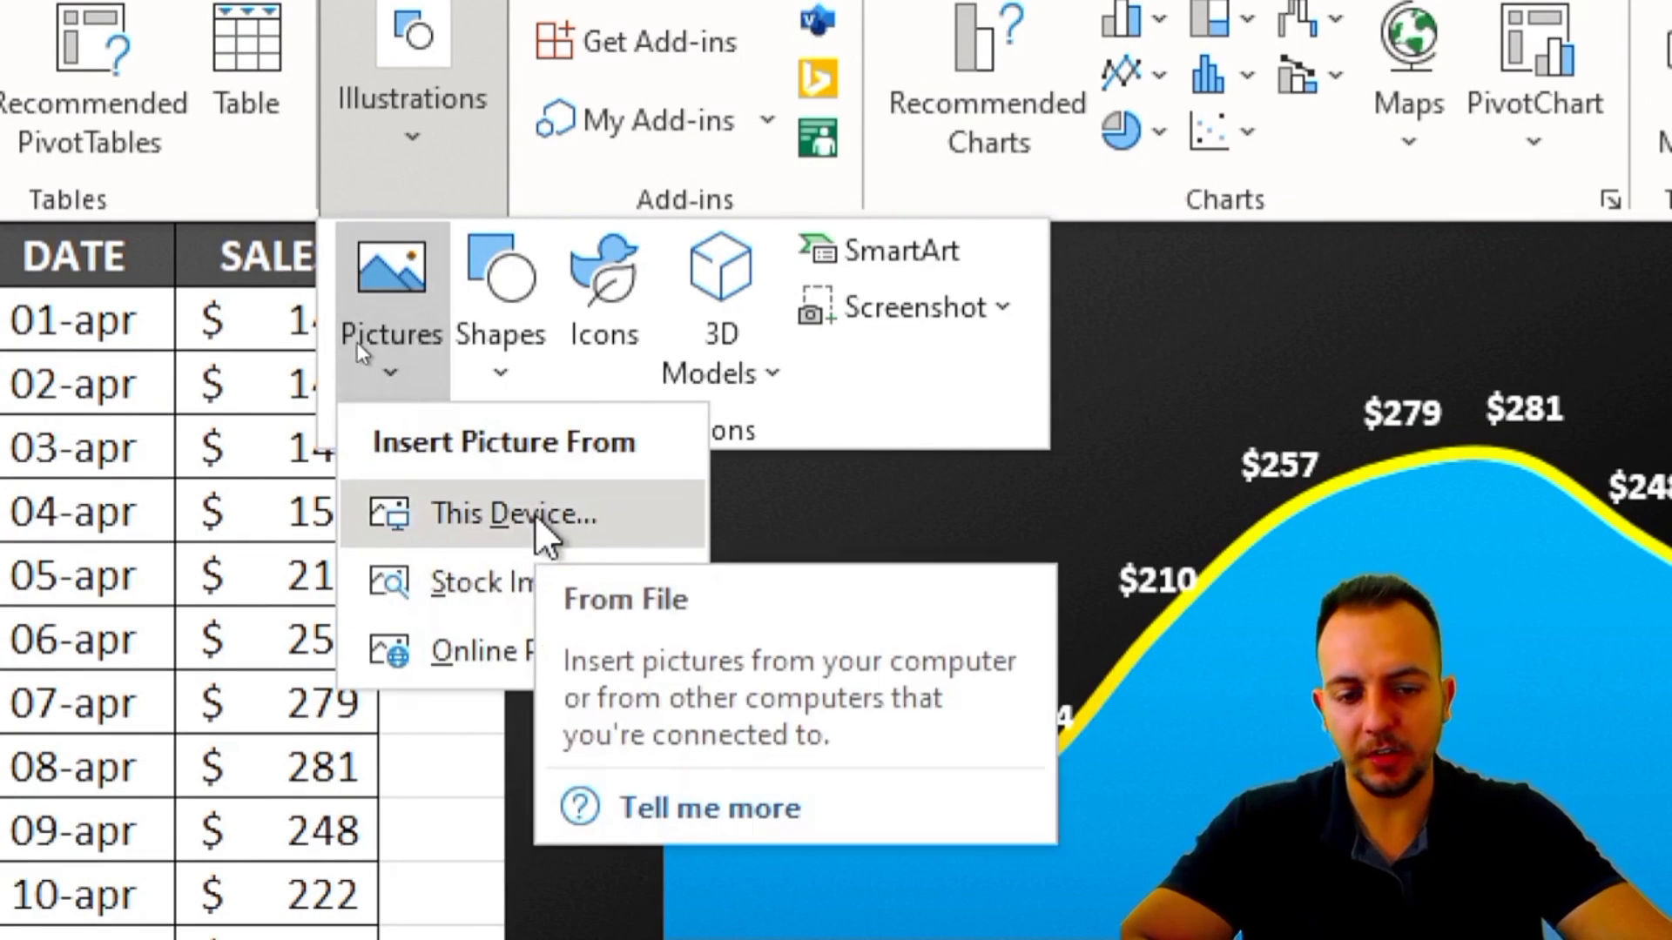
click(547, 533)
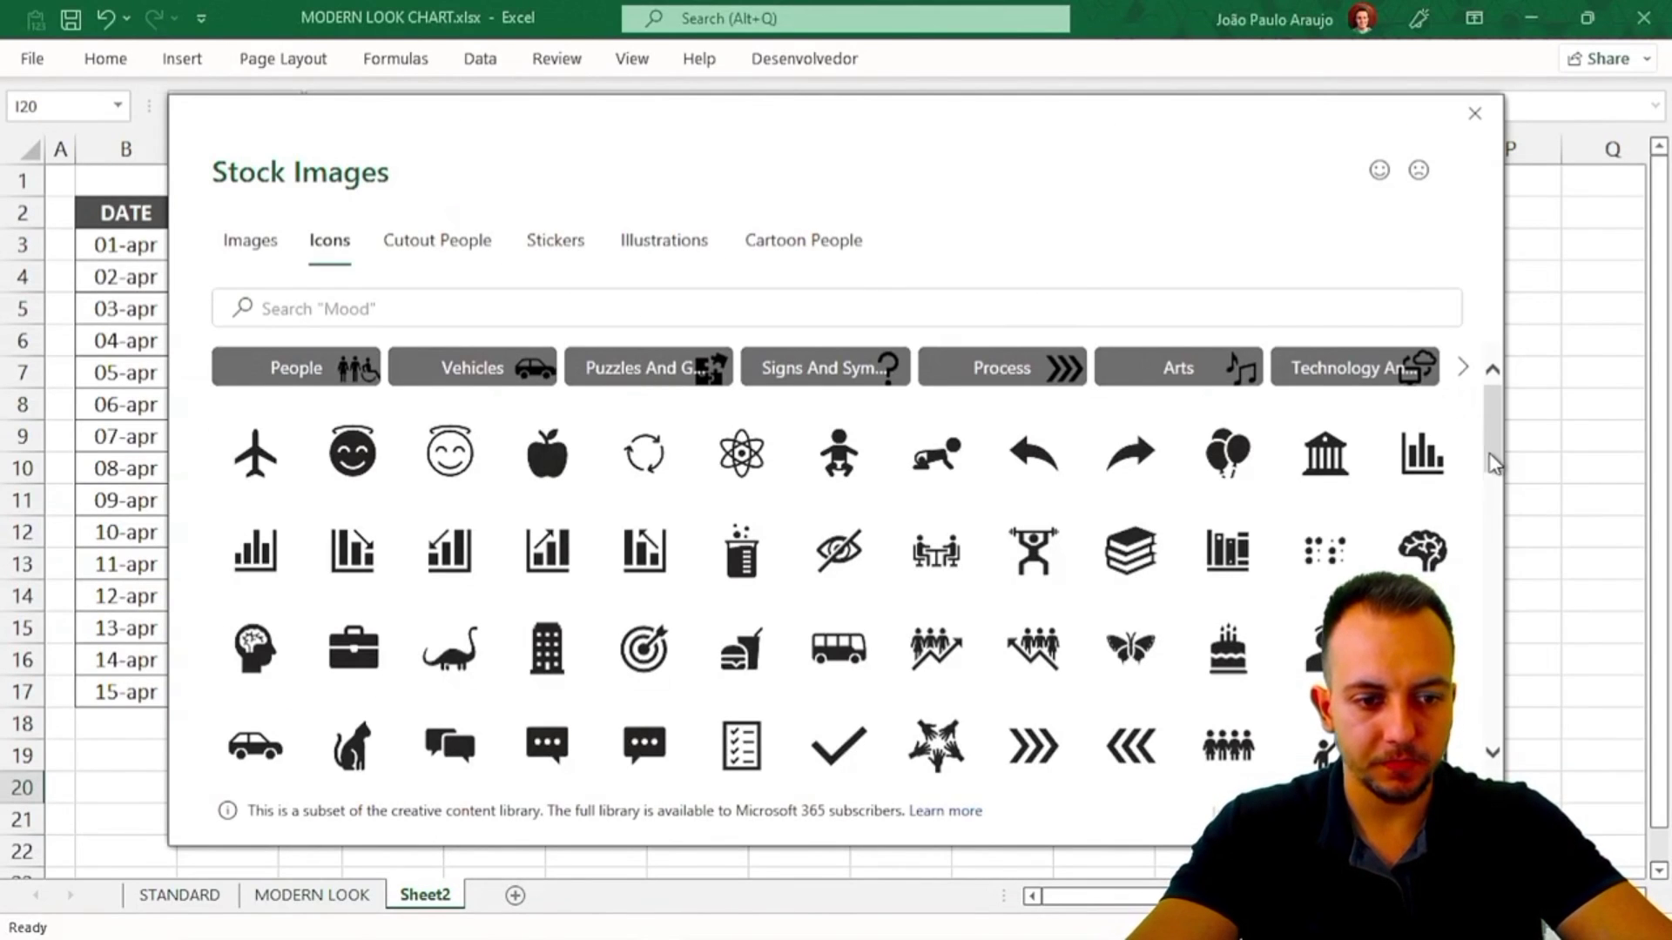
Insert the stock icon of three people above a rising zigzag arrow into the sheet.
drag(1493, 462, 1487, 507)
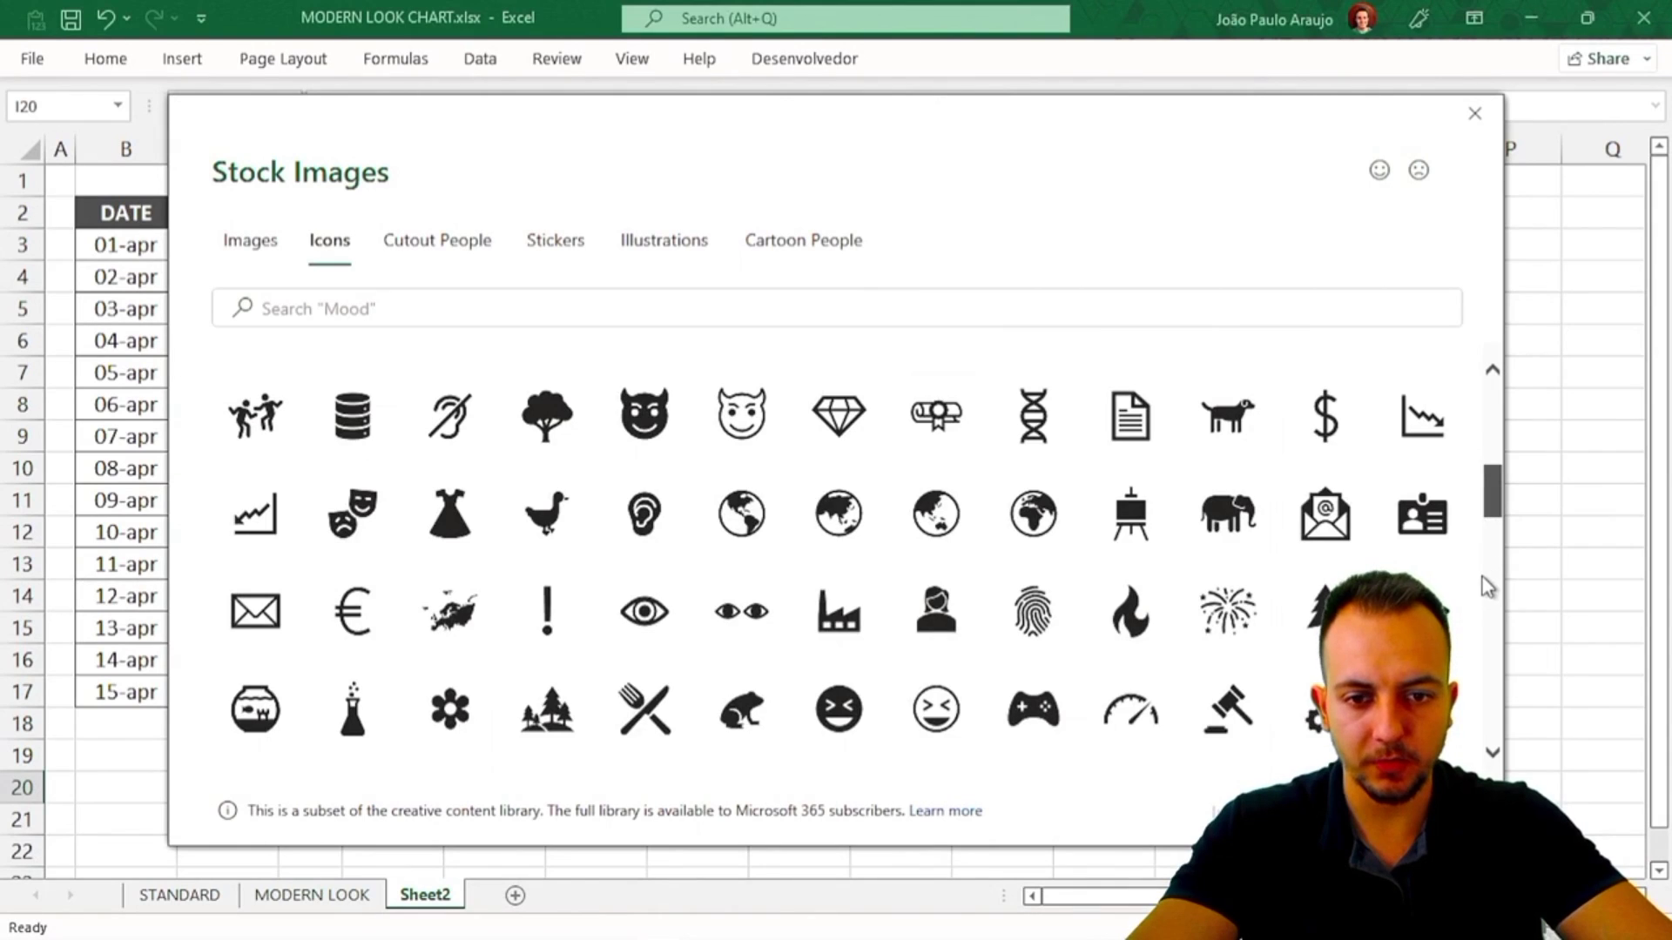
scroll(1489, 522, up, 5)
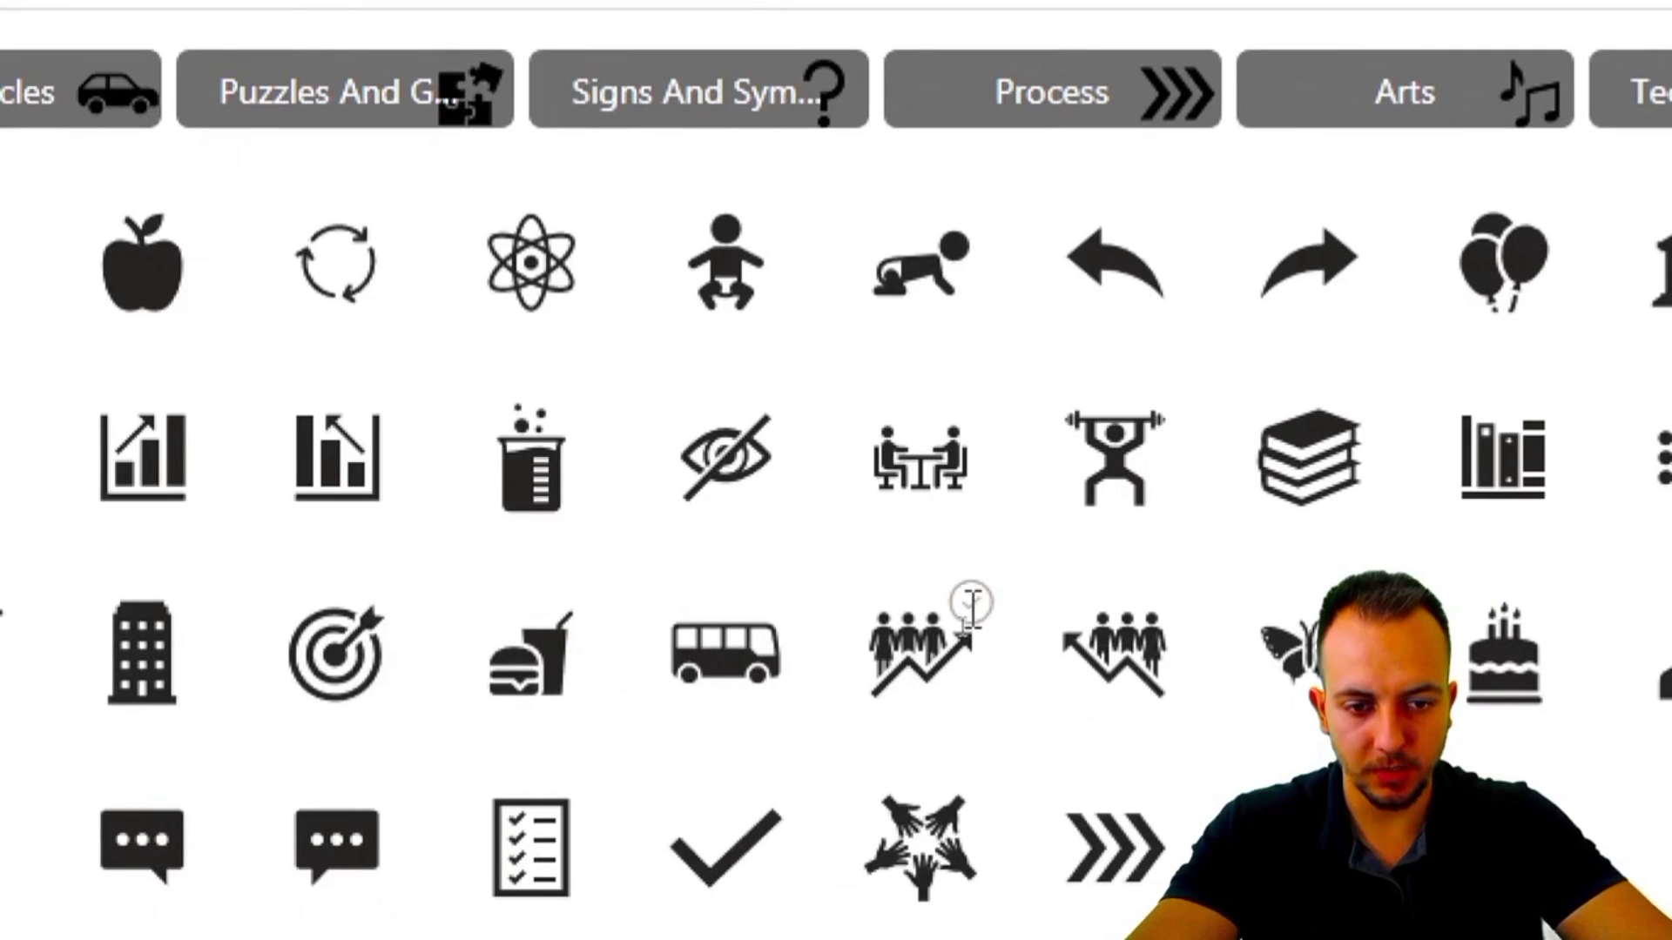
click(971, 651)
click(979, 670)
click(980, 676)
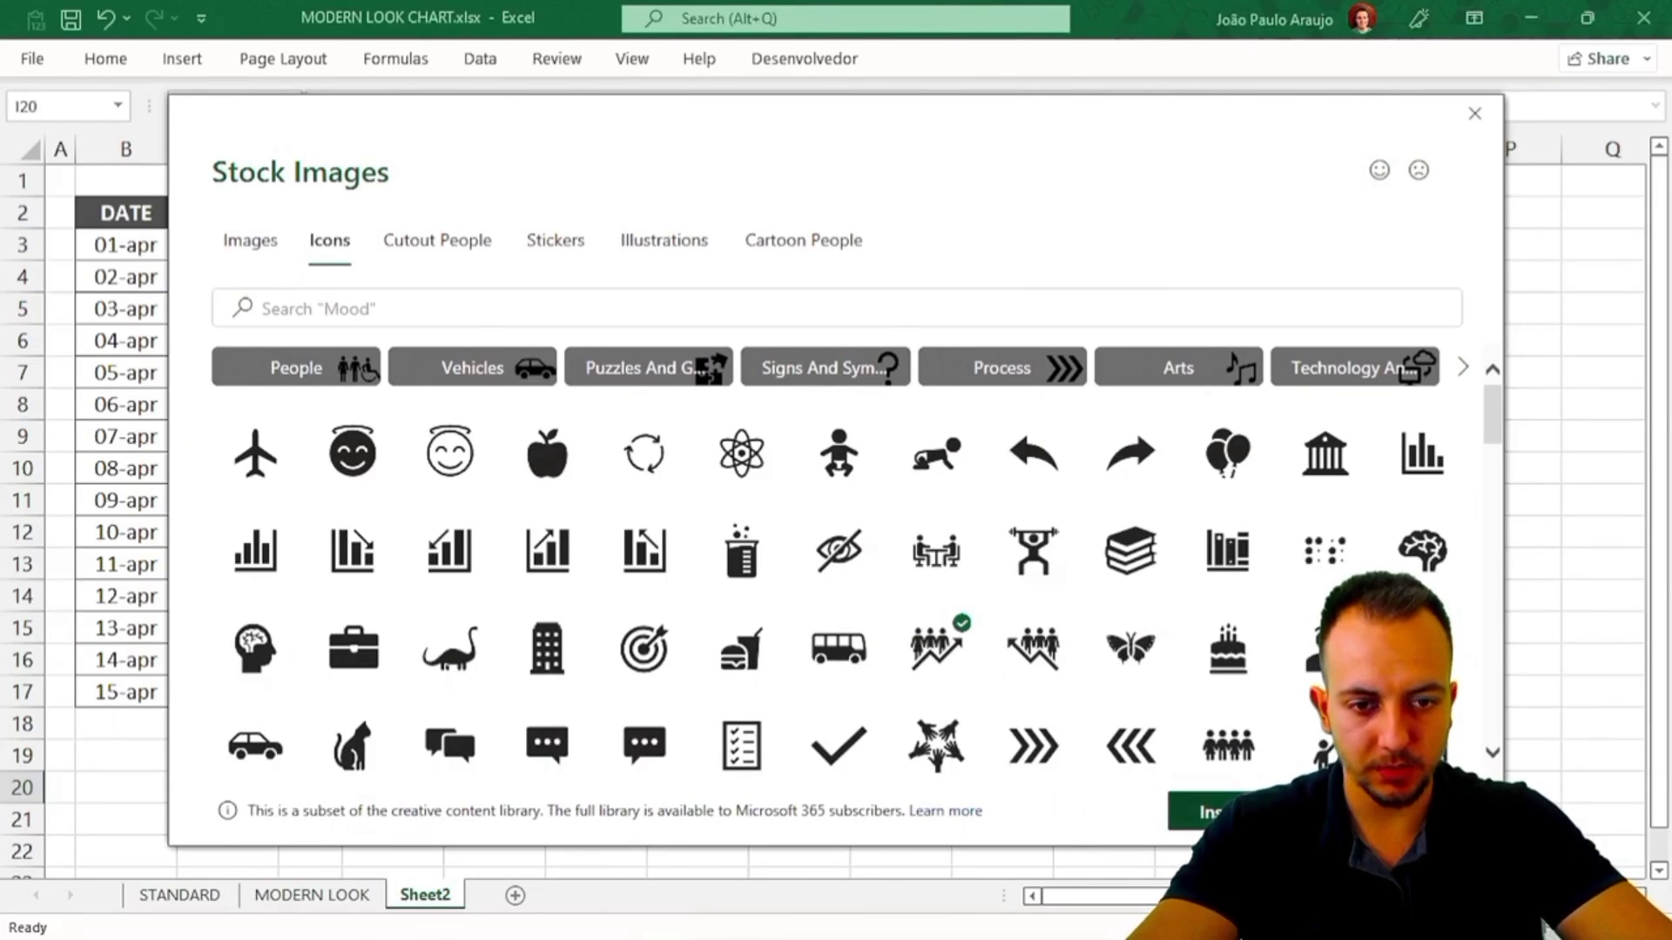
click(1200, 812)
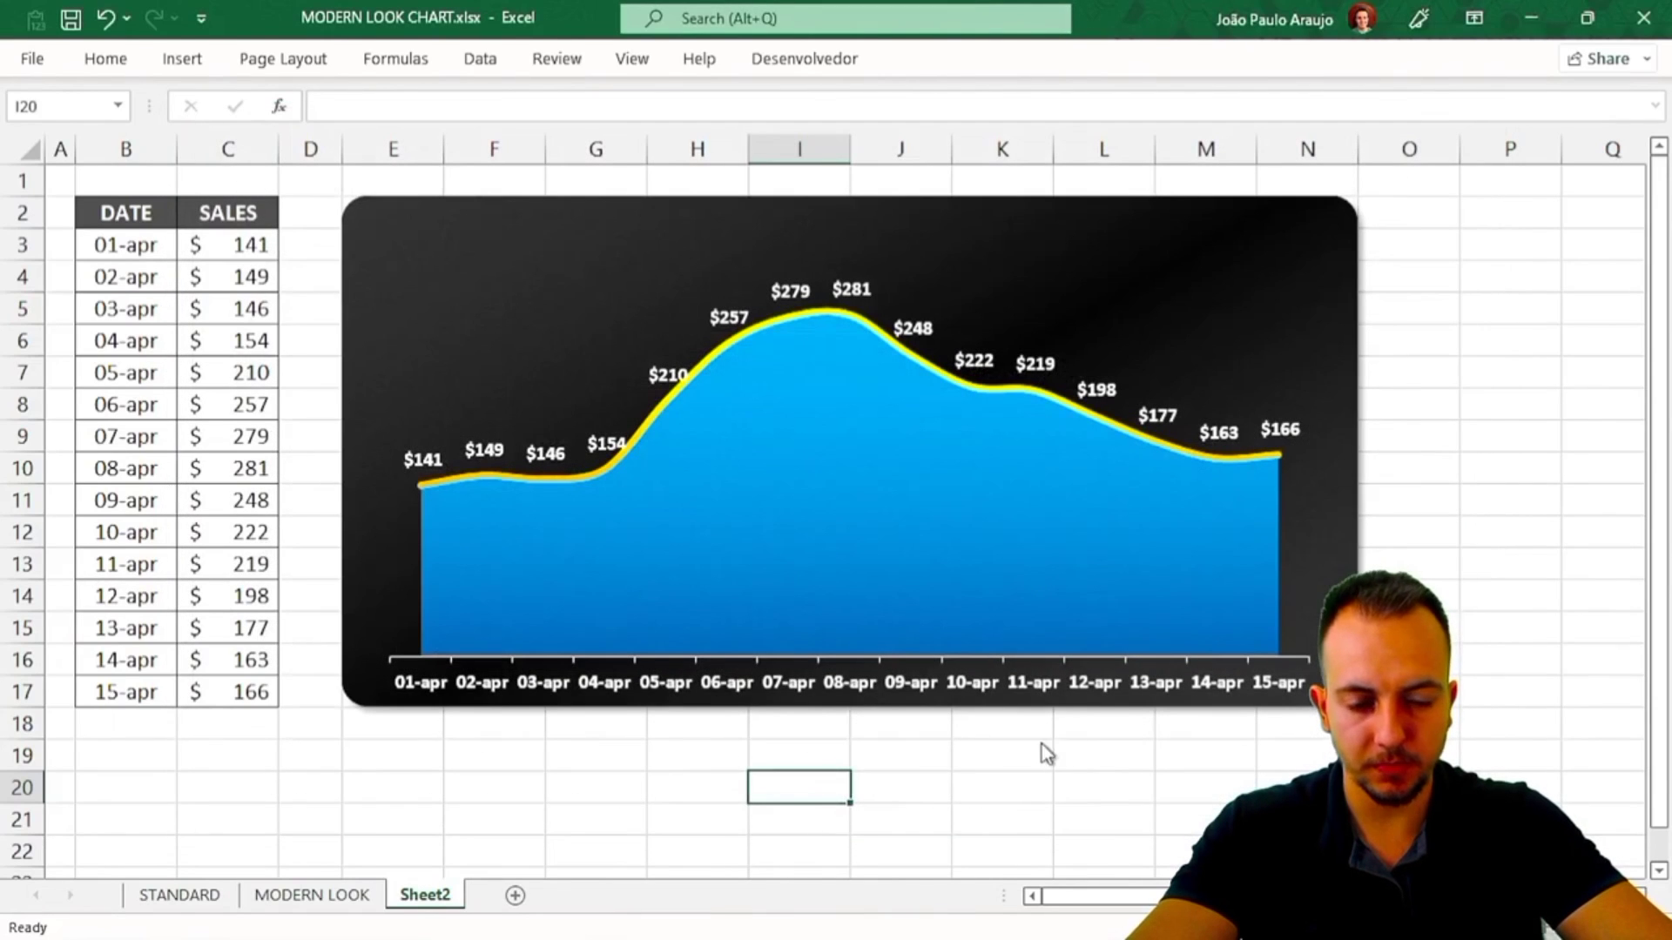
Move the people-and-arrow icon into the chart's upper-left corner and make it slightly smaller.
drag(828, 789, 419, 252)
key(Escape)
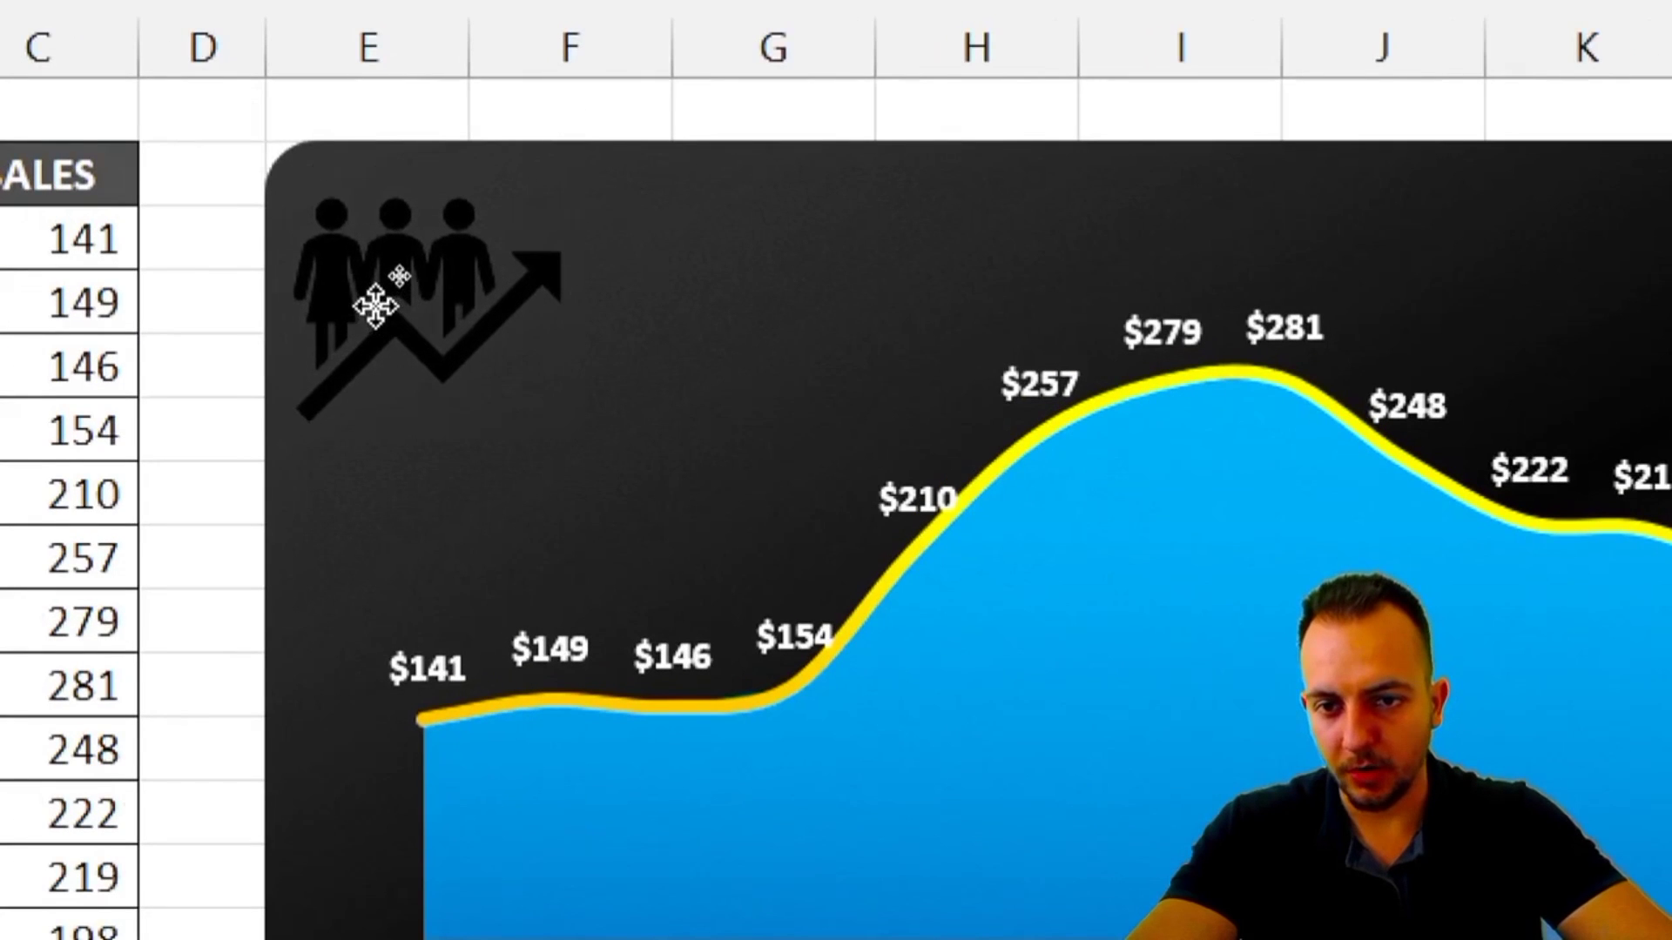
click(374, 272)
drag(578, 425, 554, 397)
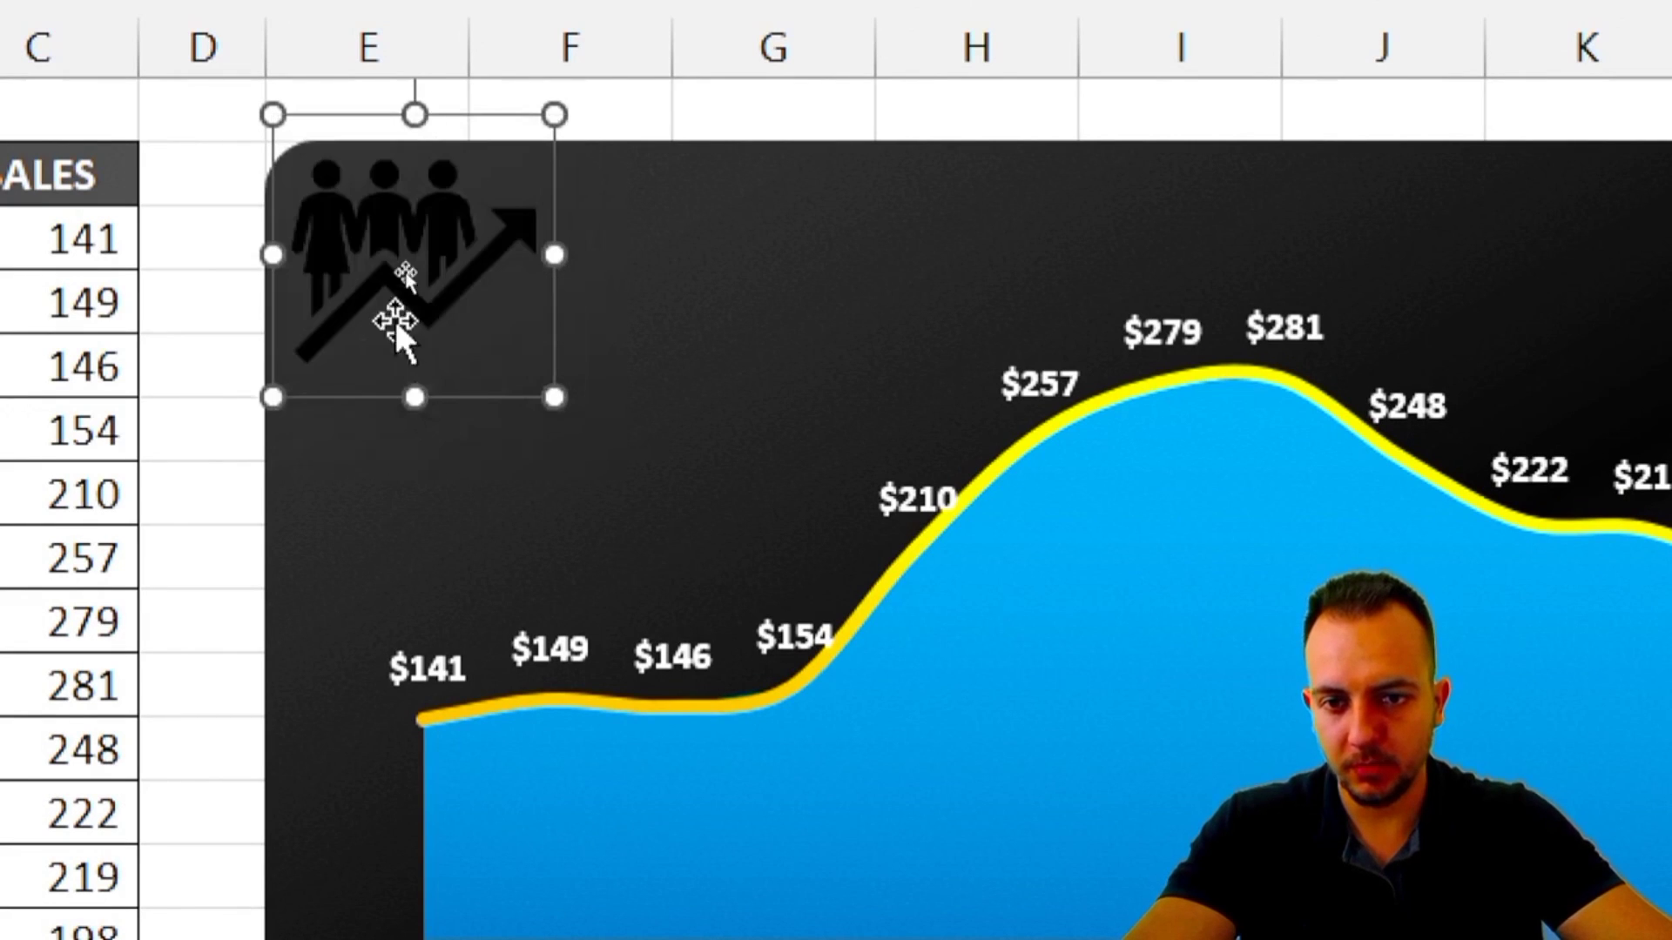
drag(394, 259, 402, 286)
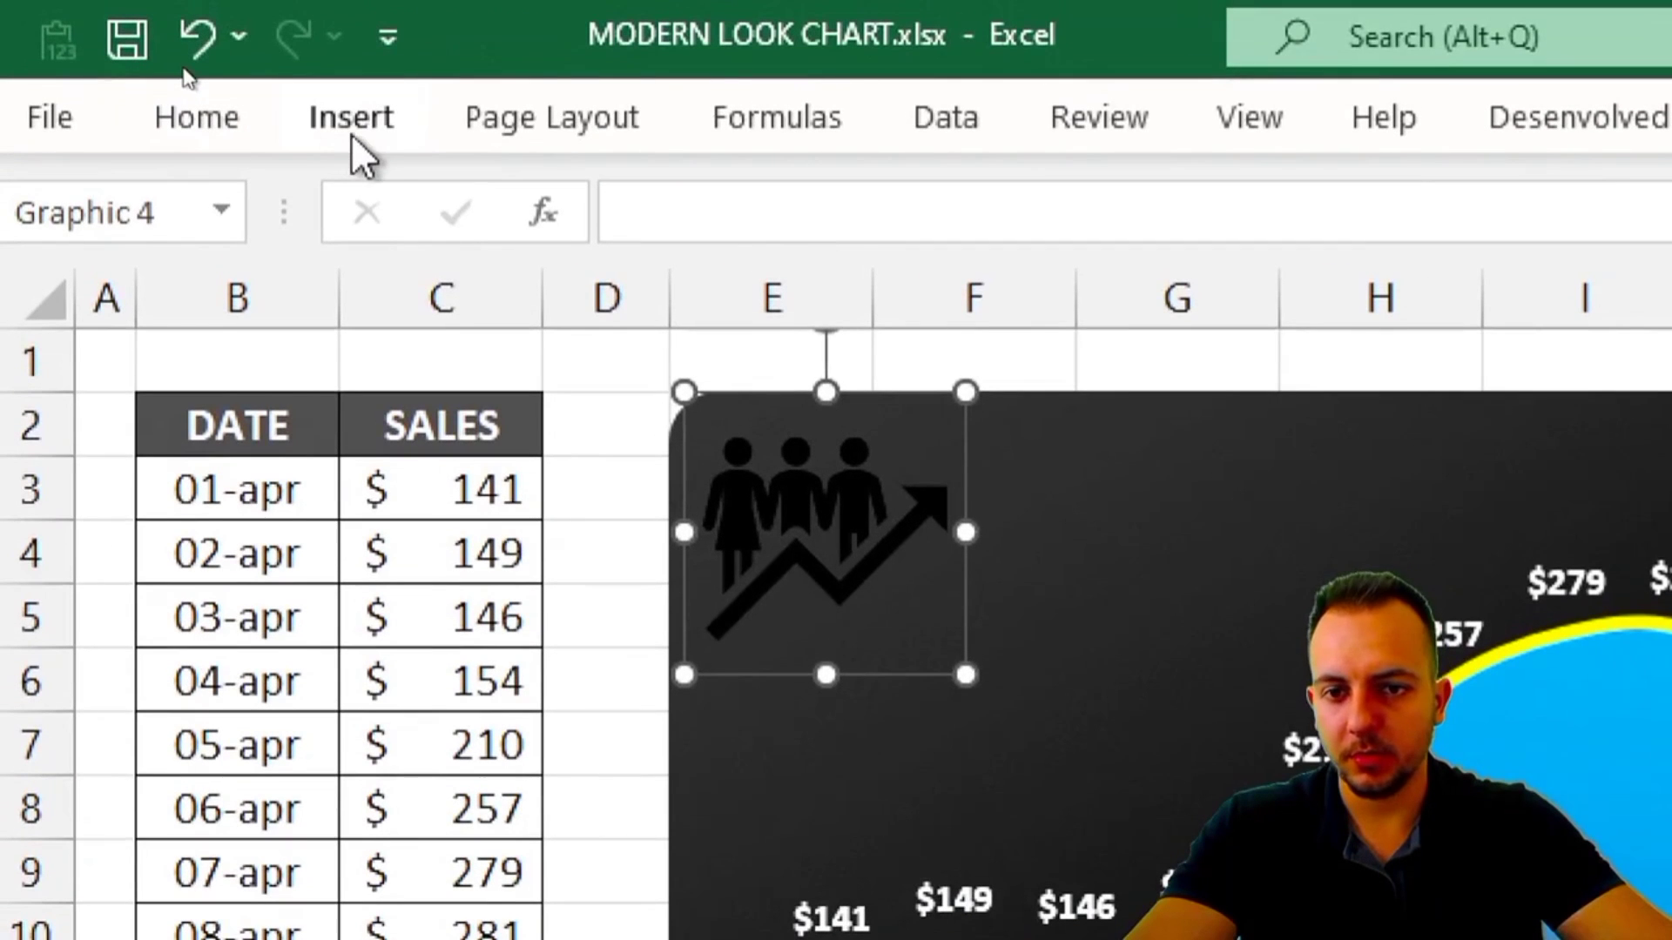
Fill the people-and-arrow icon with white, shrink it a little more and position it in the chart's corner.
click(198, 116)
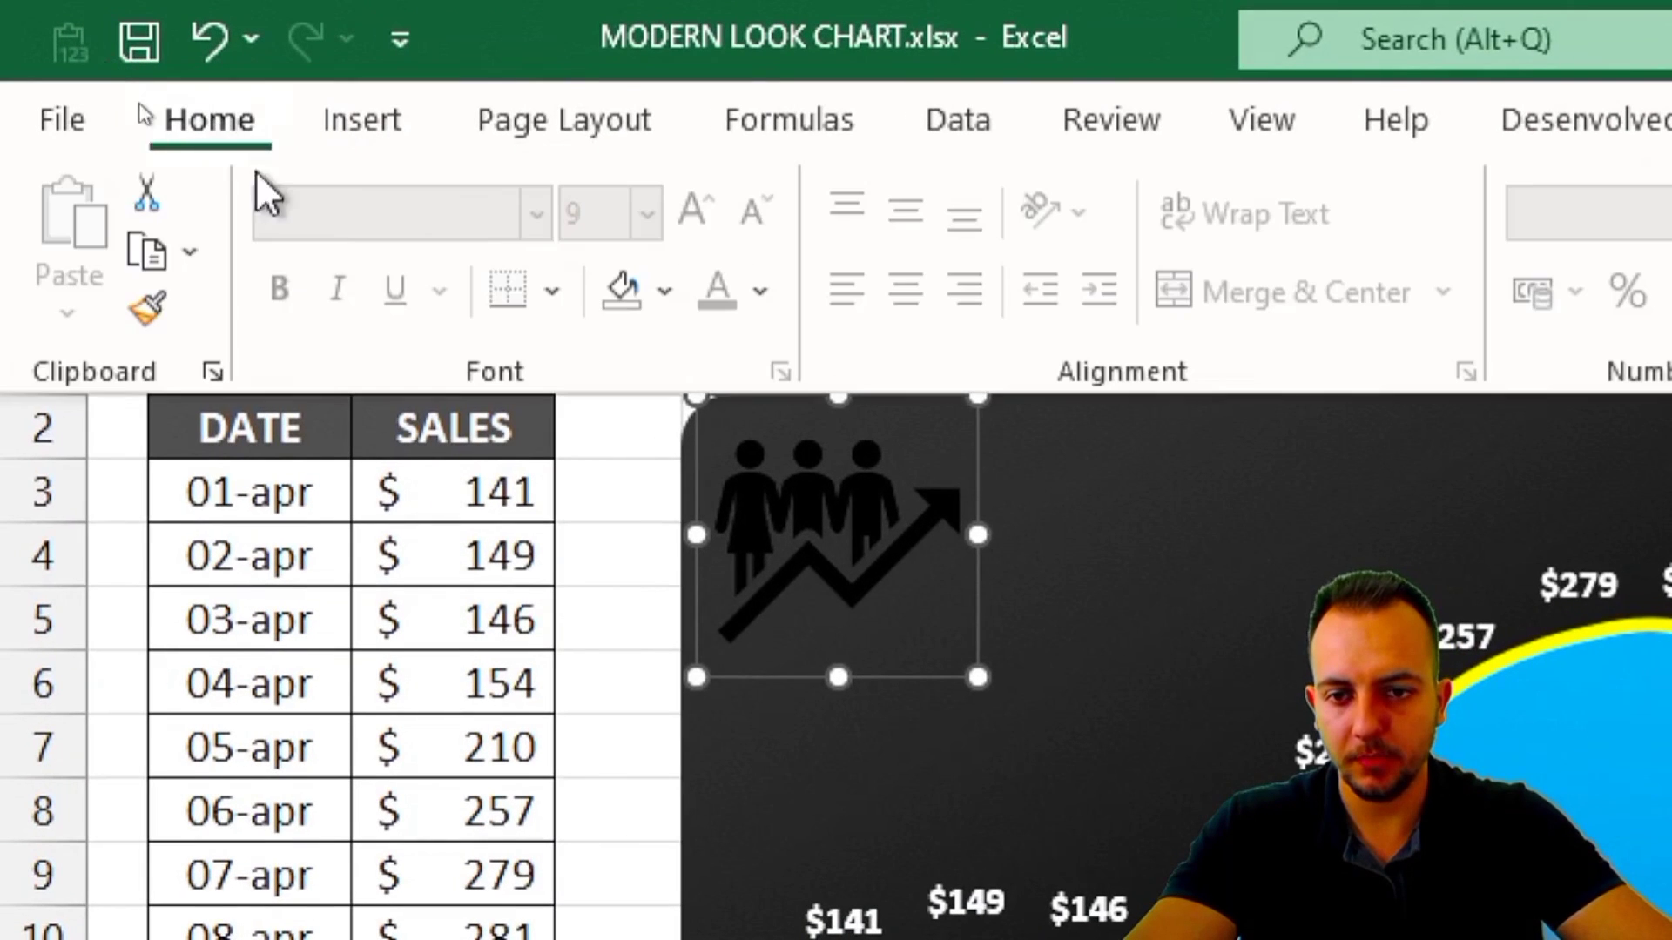
click(664, 290)
click(653, 492)
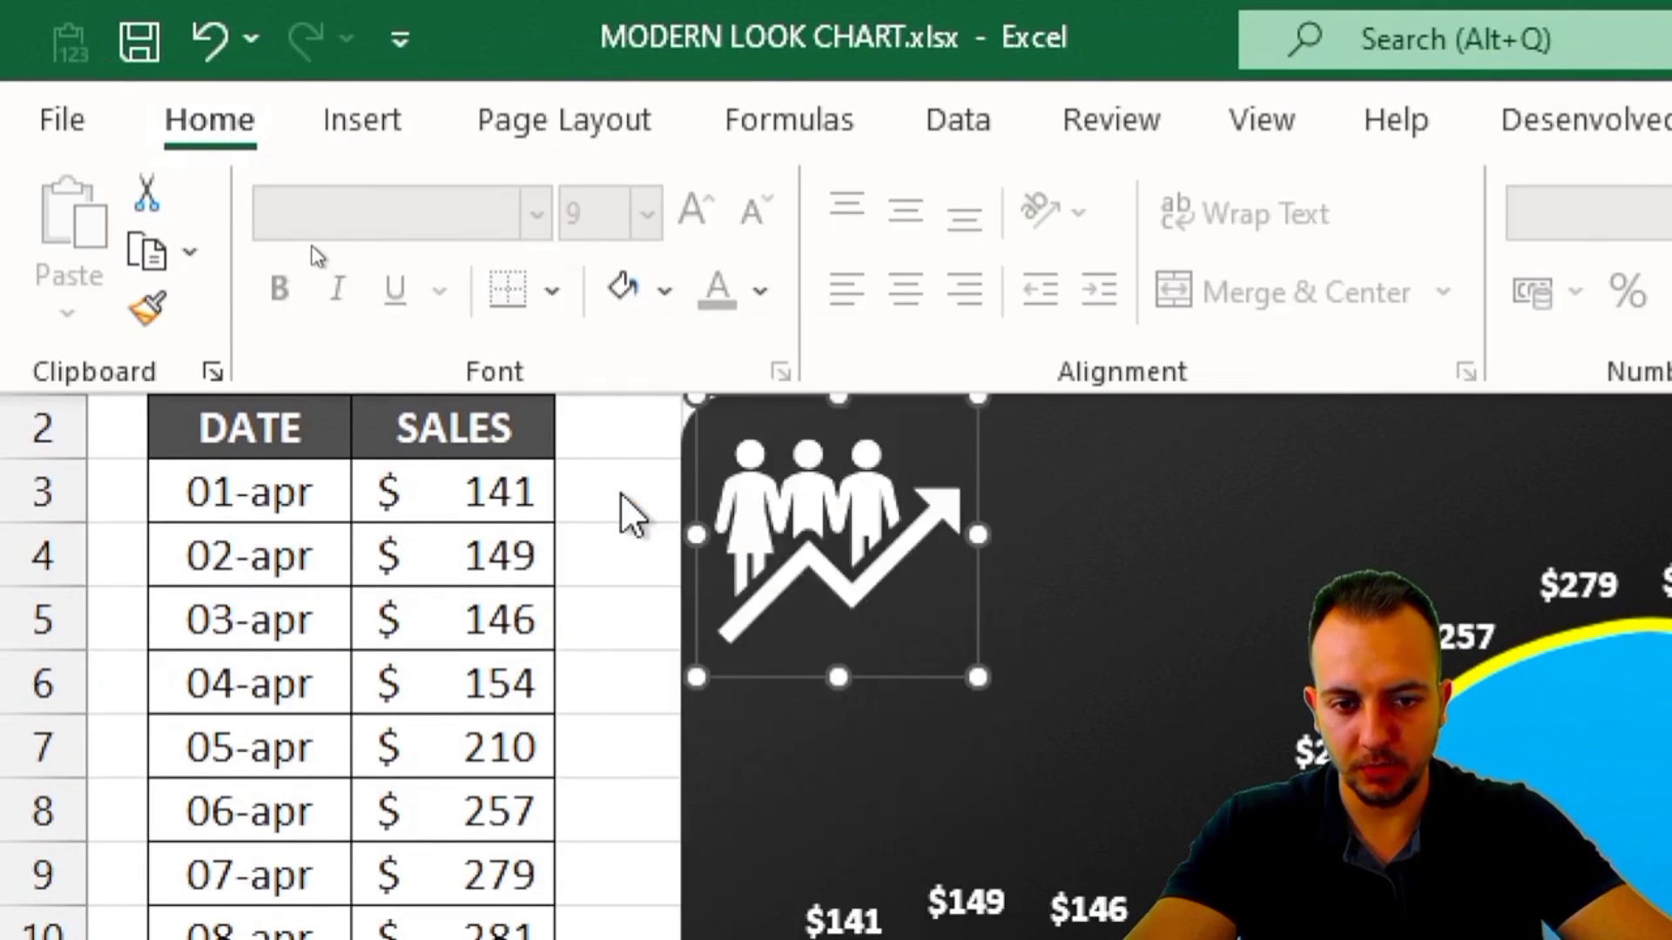
click(976, 678)
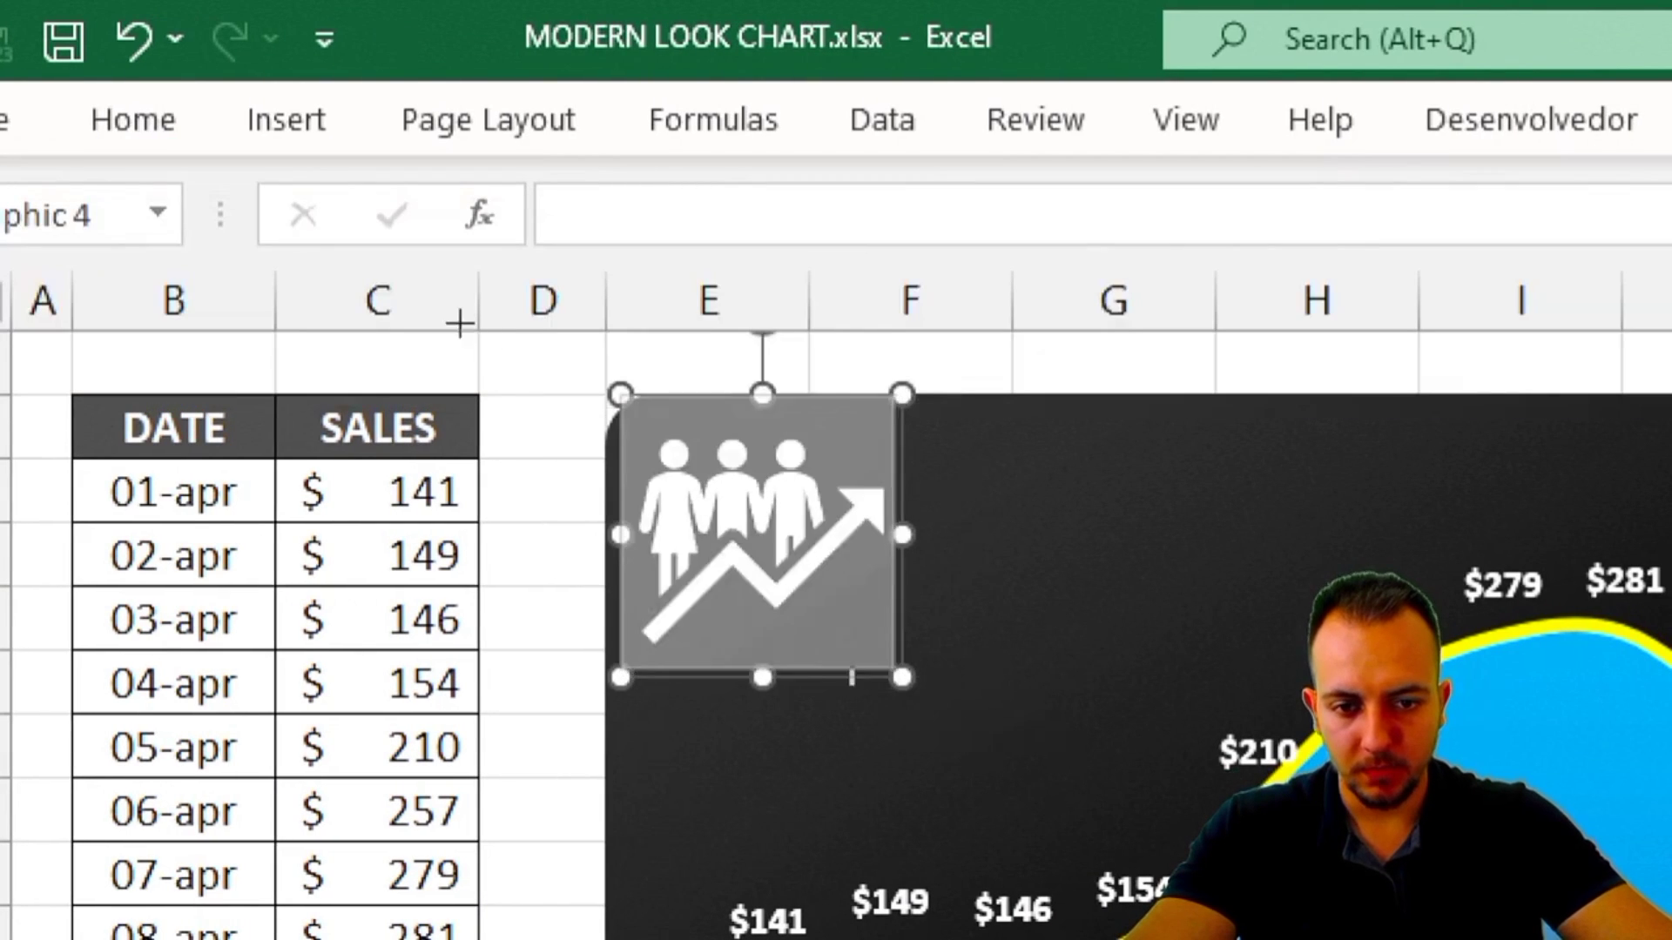
click(692, 534)
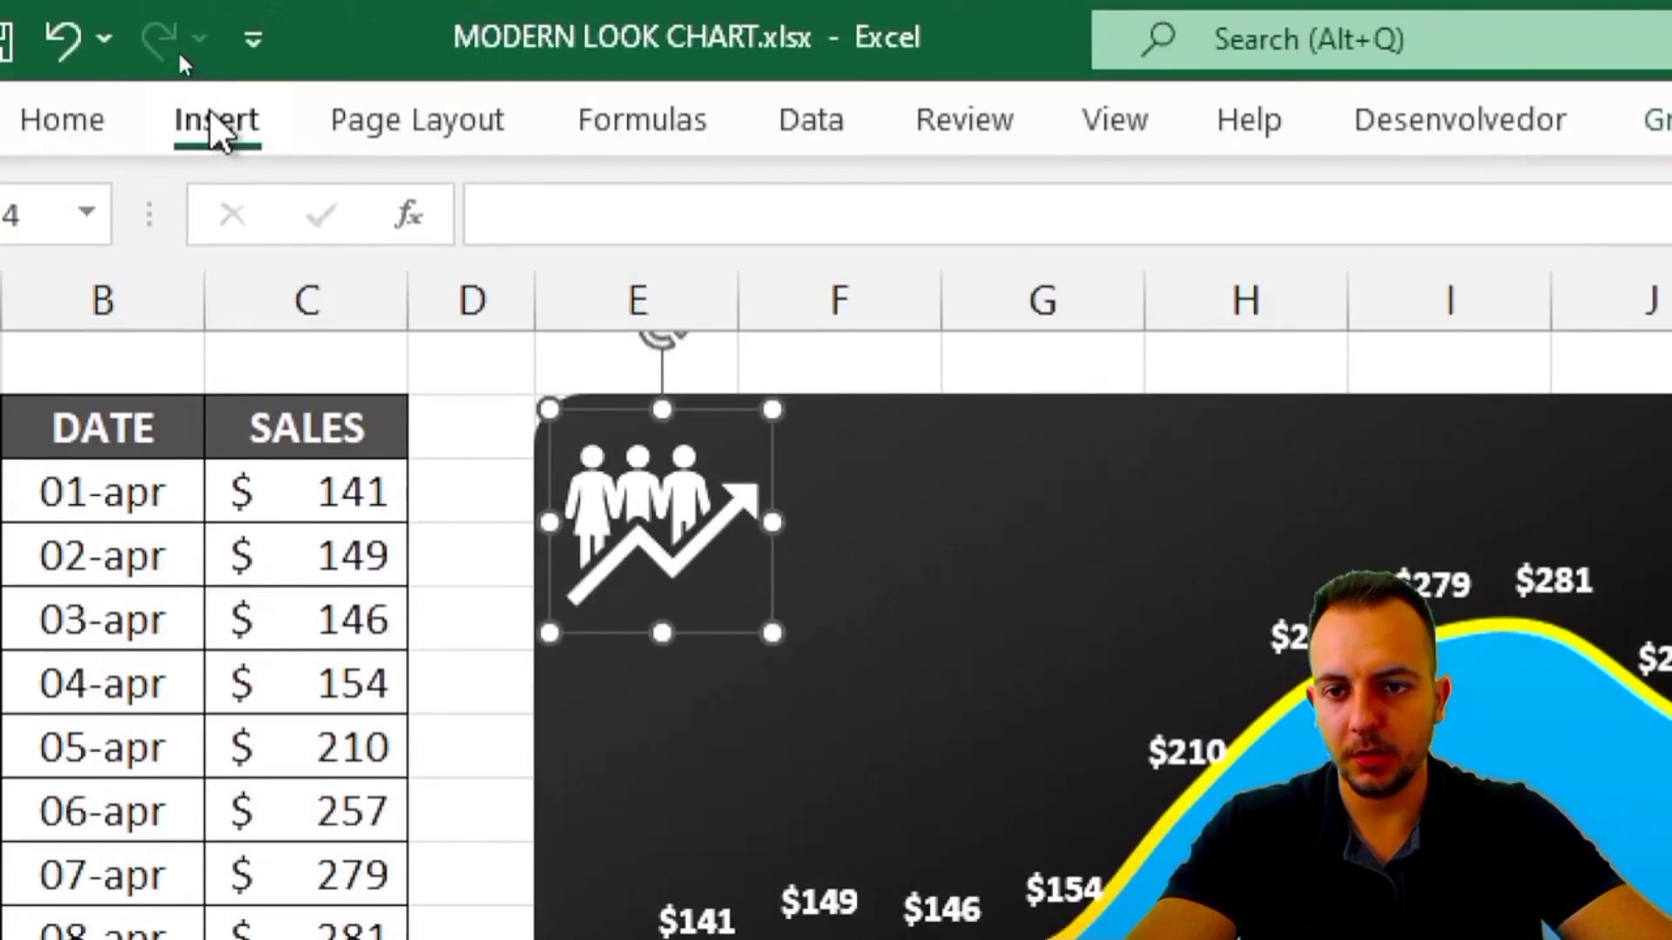
Draw a text box about 3,9 cm wide and 2 cm high beside the icon, and enter "SALES" and "(APRIL)" on two lines.
click(182, 59)
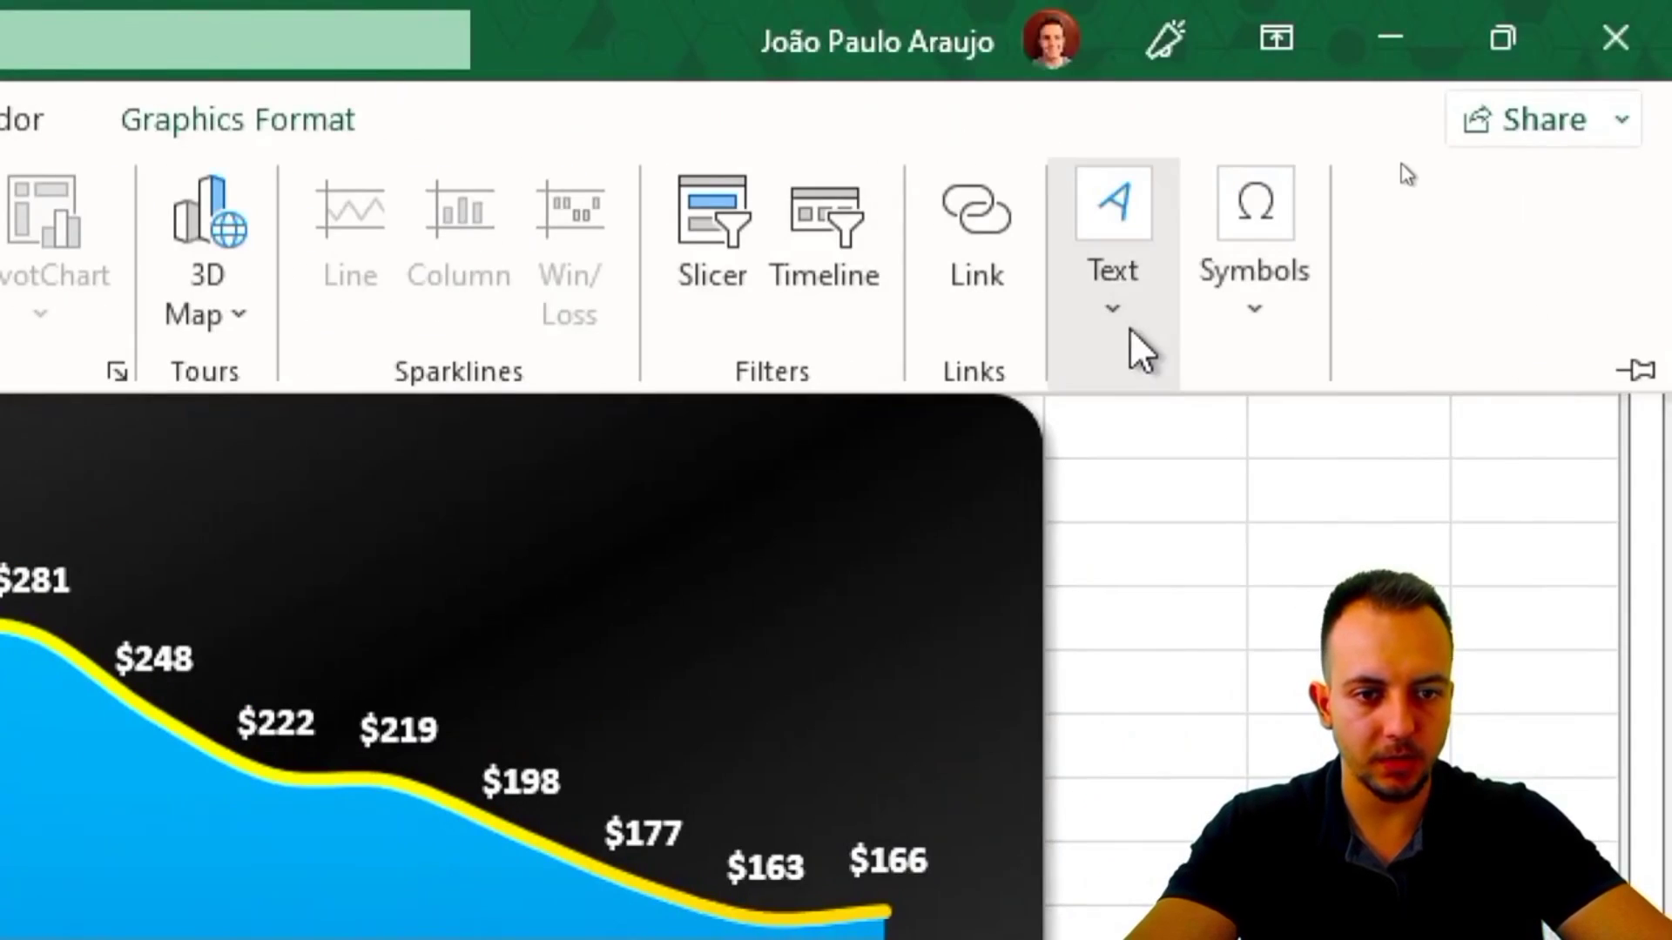
click(1130, 329)
click(1082, 520)
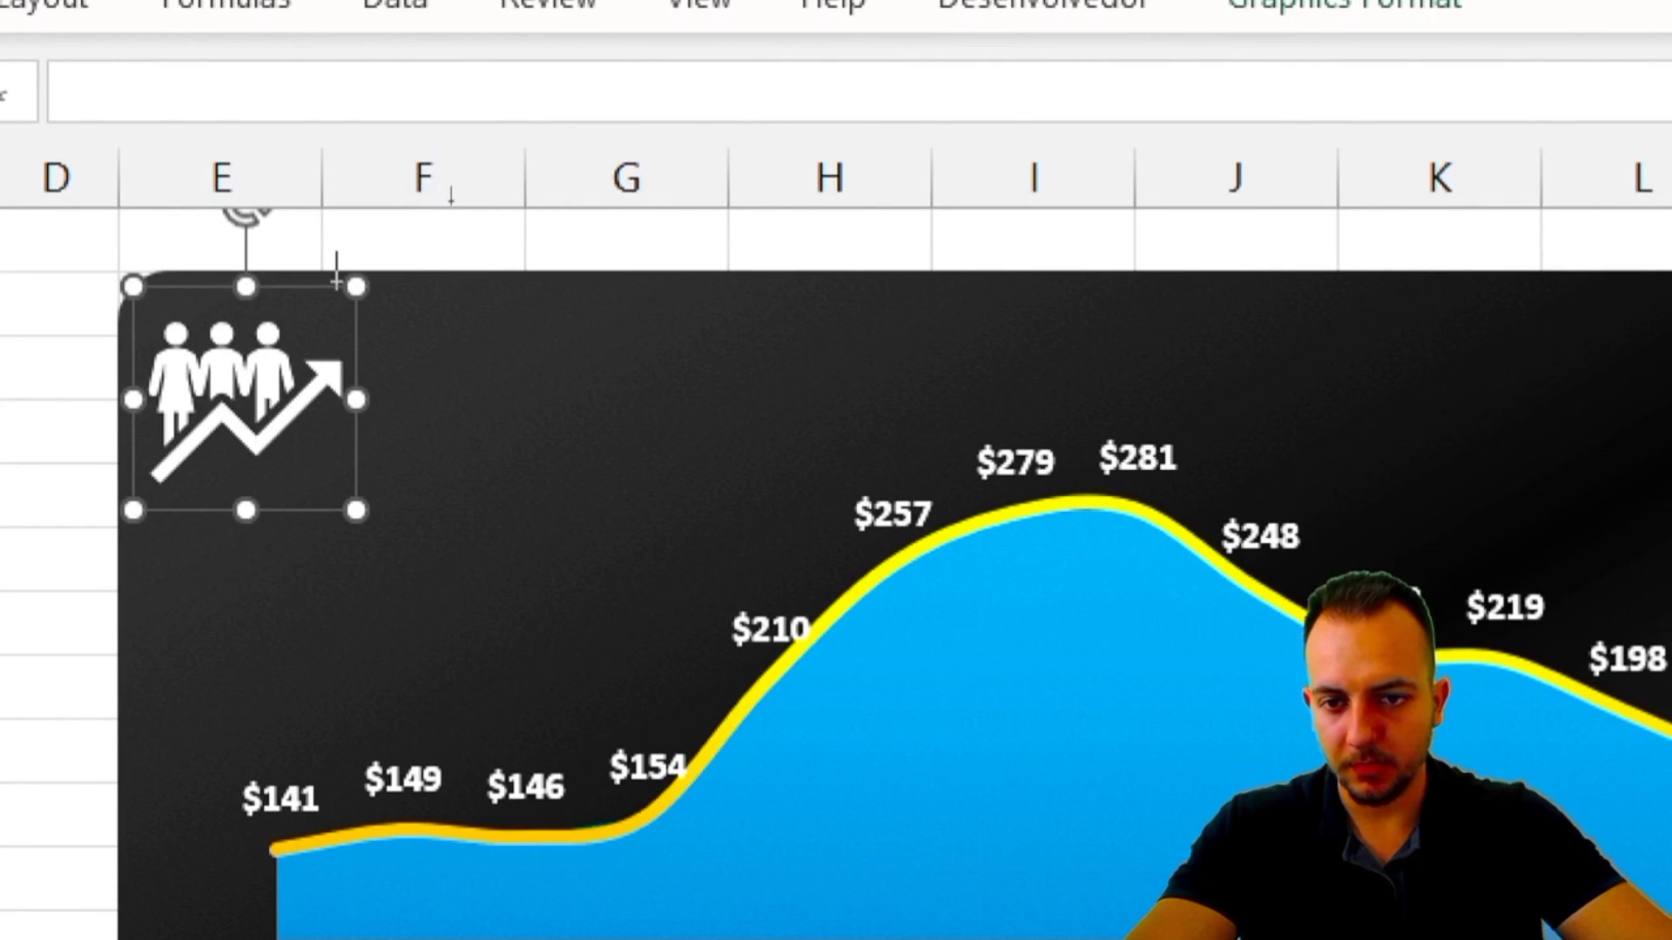
drag(336, 280, 807, 523)
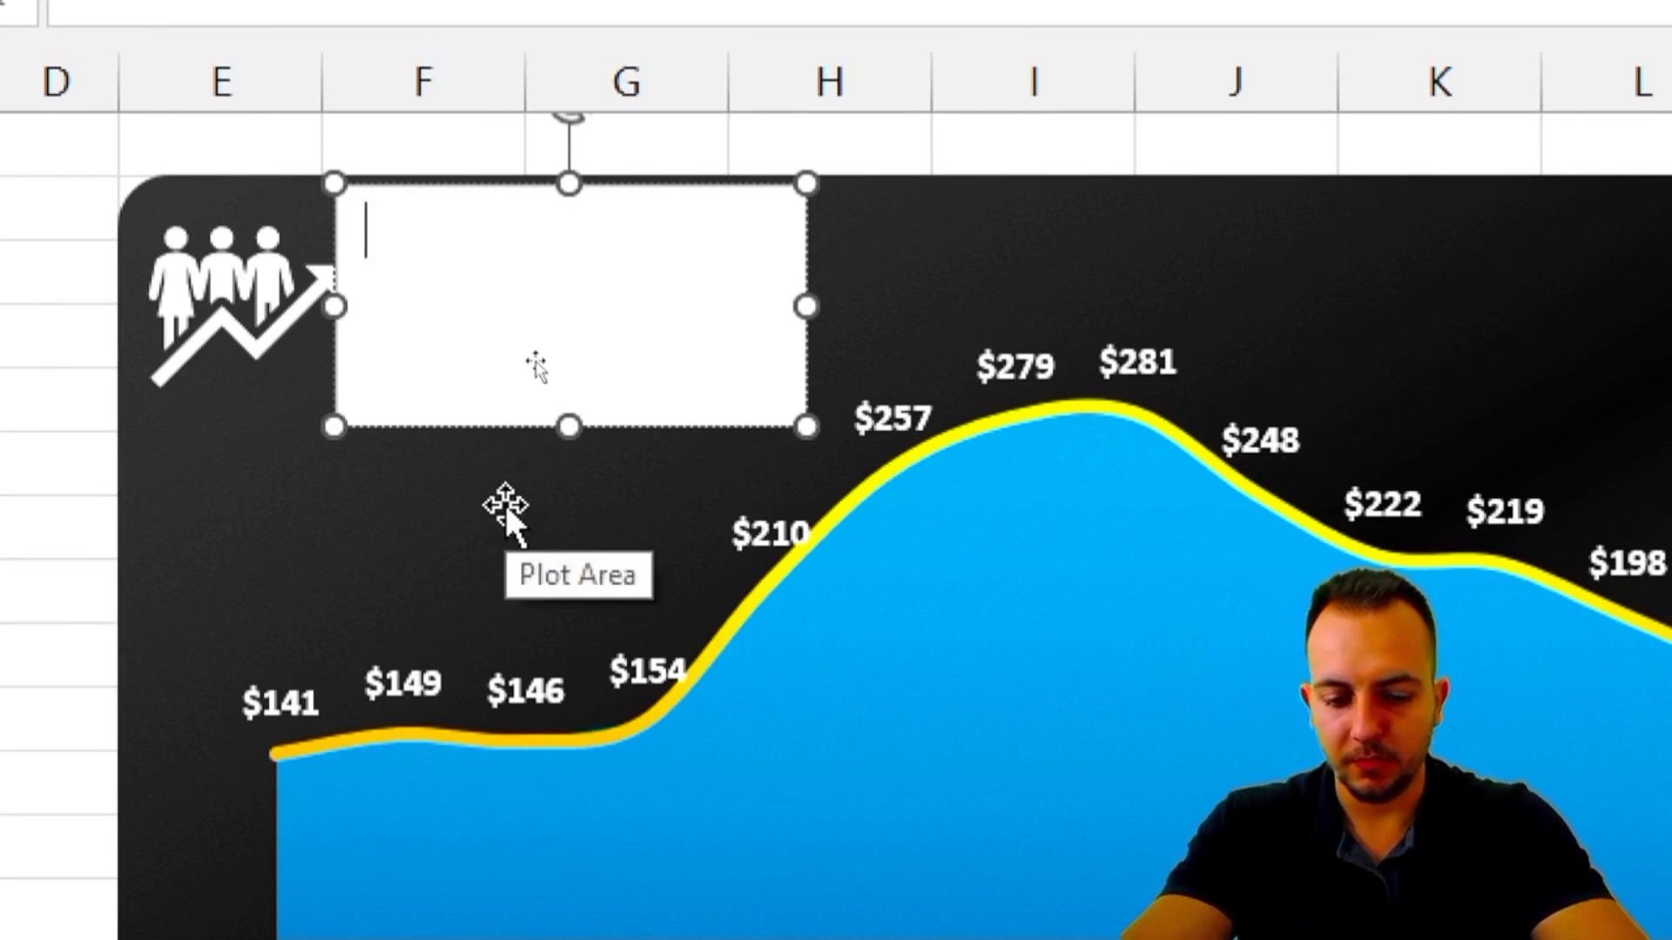
text(SALES)
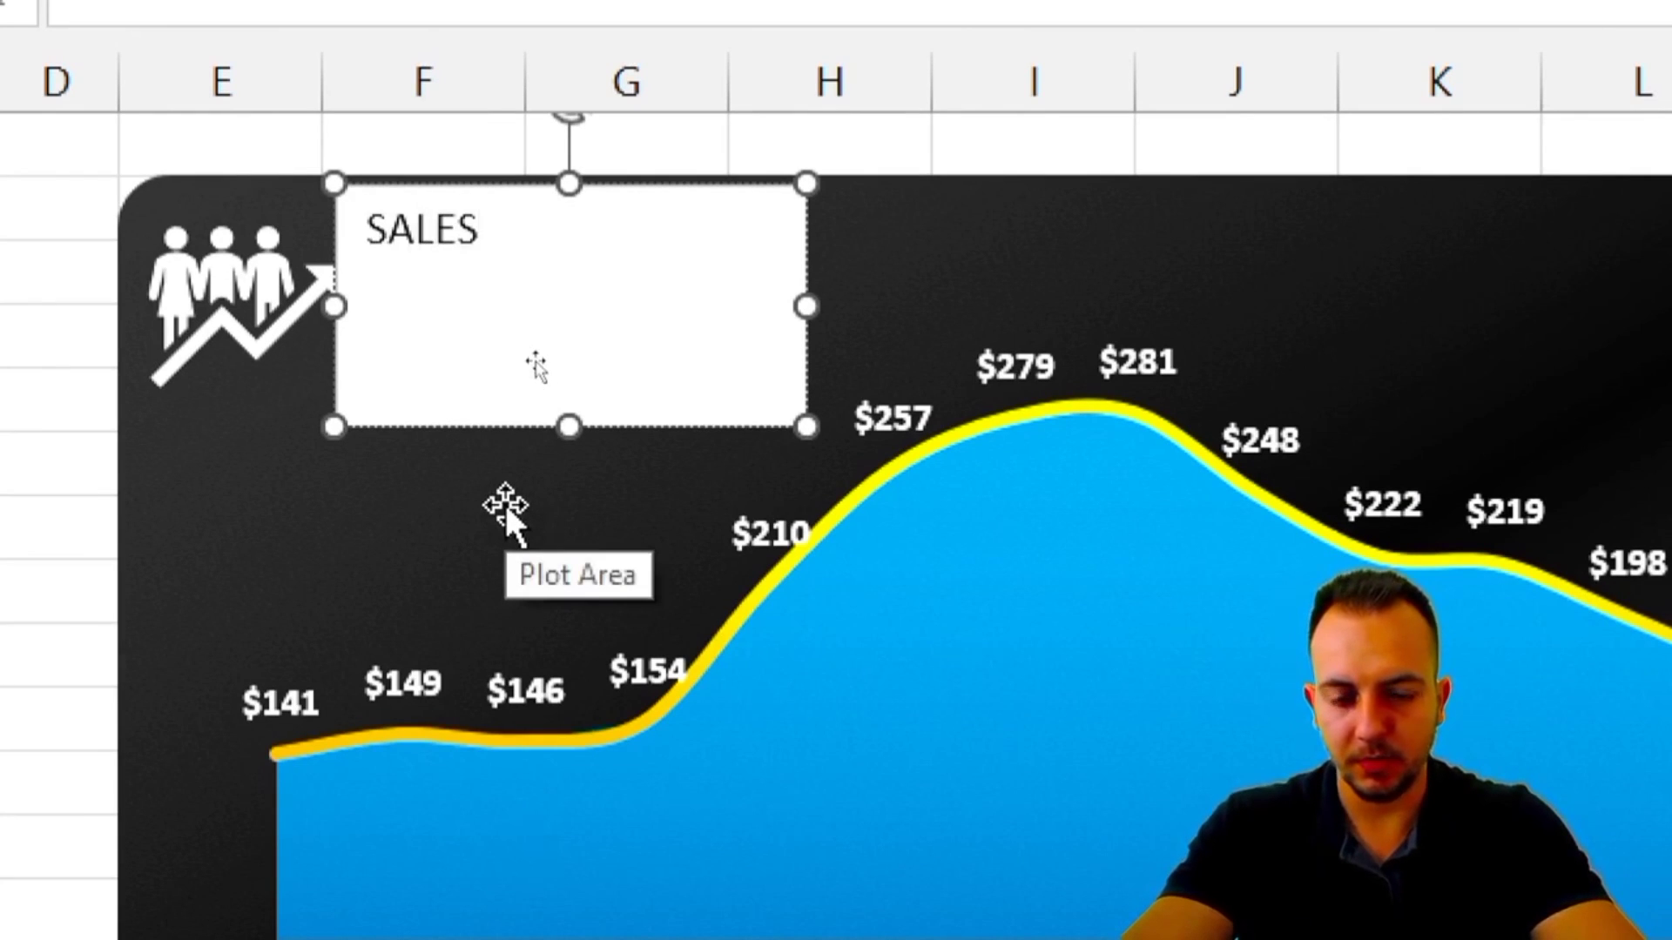
key(Return)
text((APRIL))
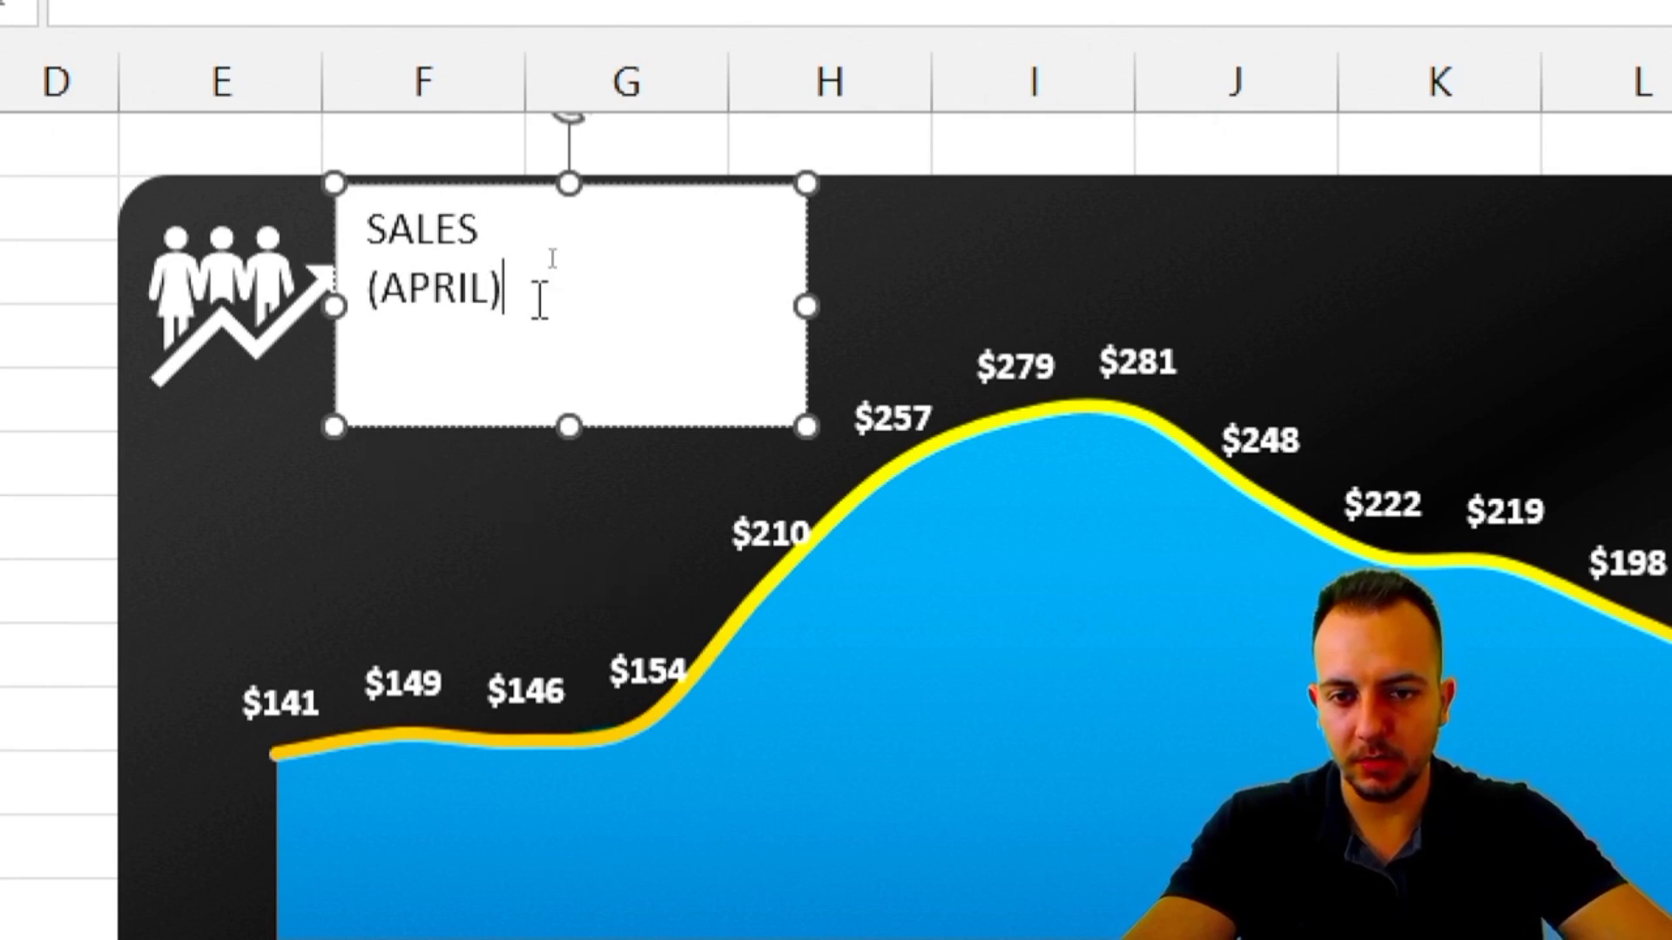
Set the whole SALES (APRIL) title text to size 18, bold and white.
drag(537, 298, 348, 238)
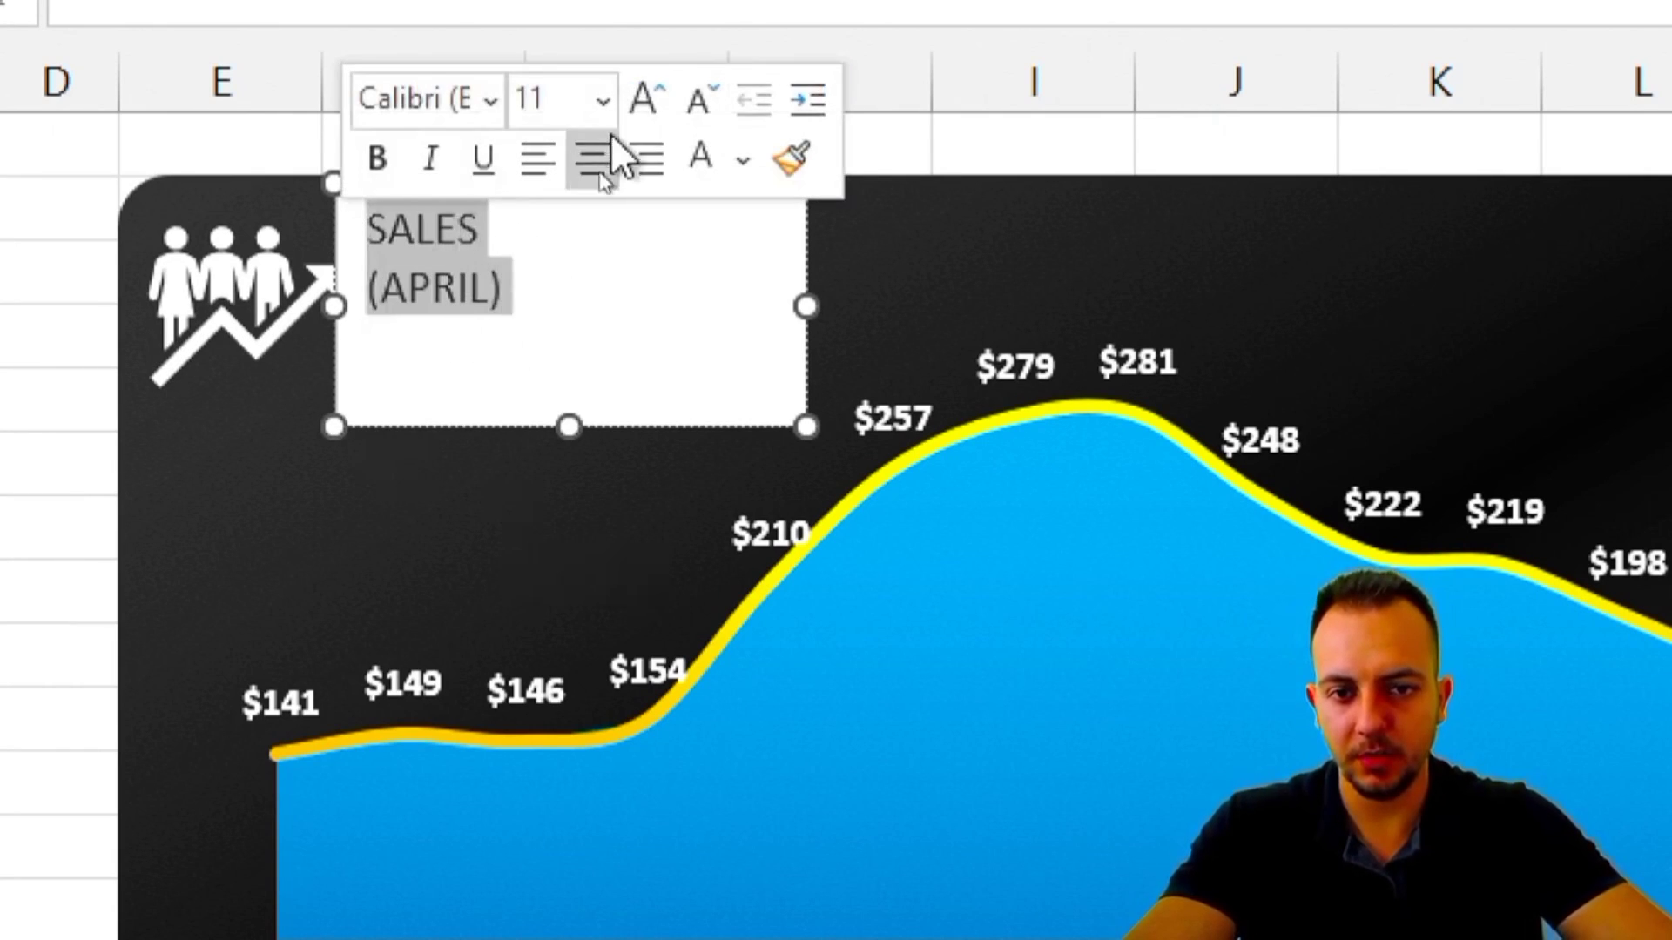
click(667, 107)
click(667, 117)
click(667, 117)
click(667, 116)
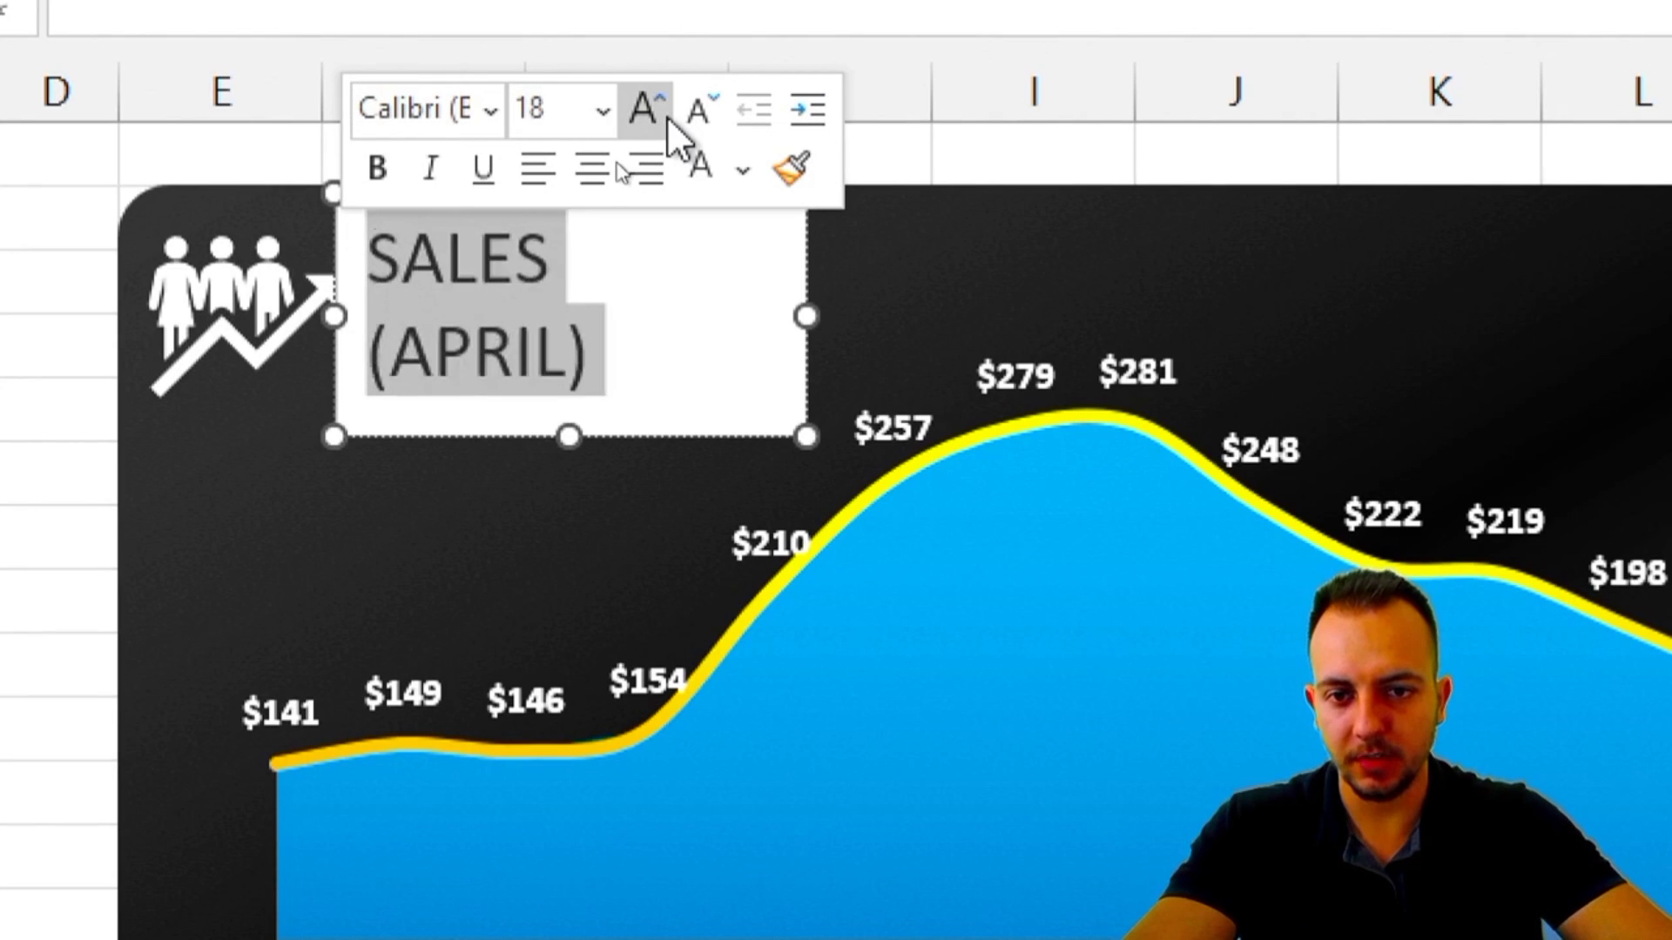
click(394, 156)
click(741, 170)
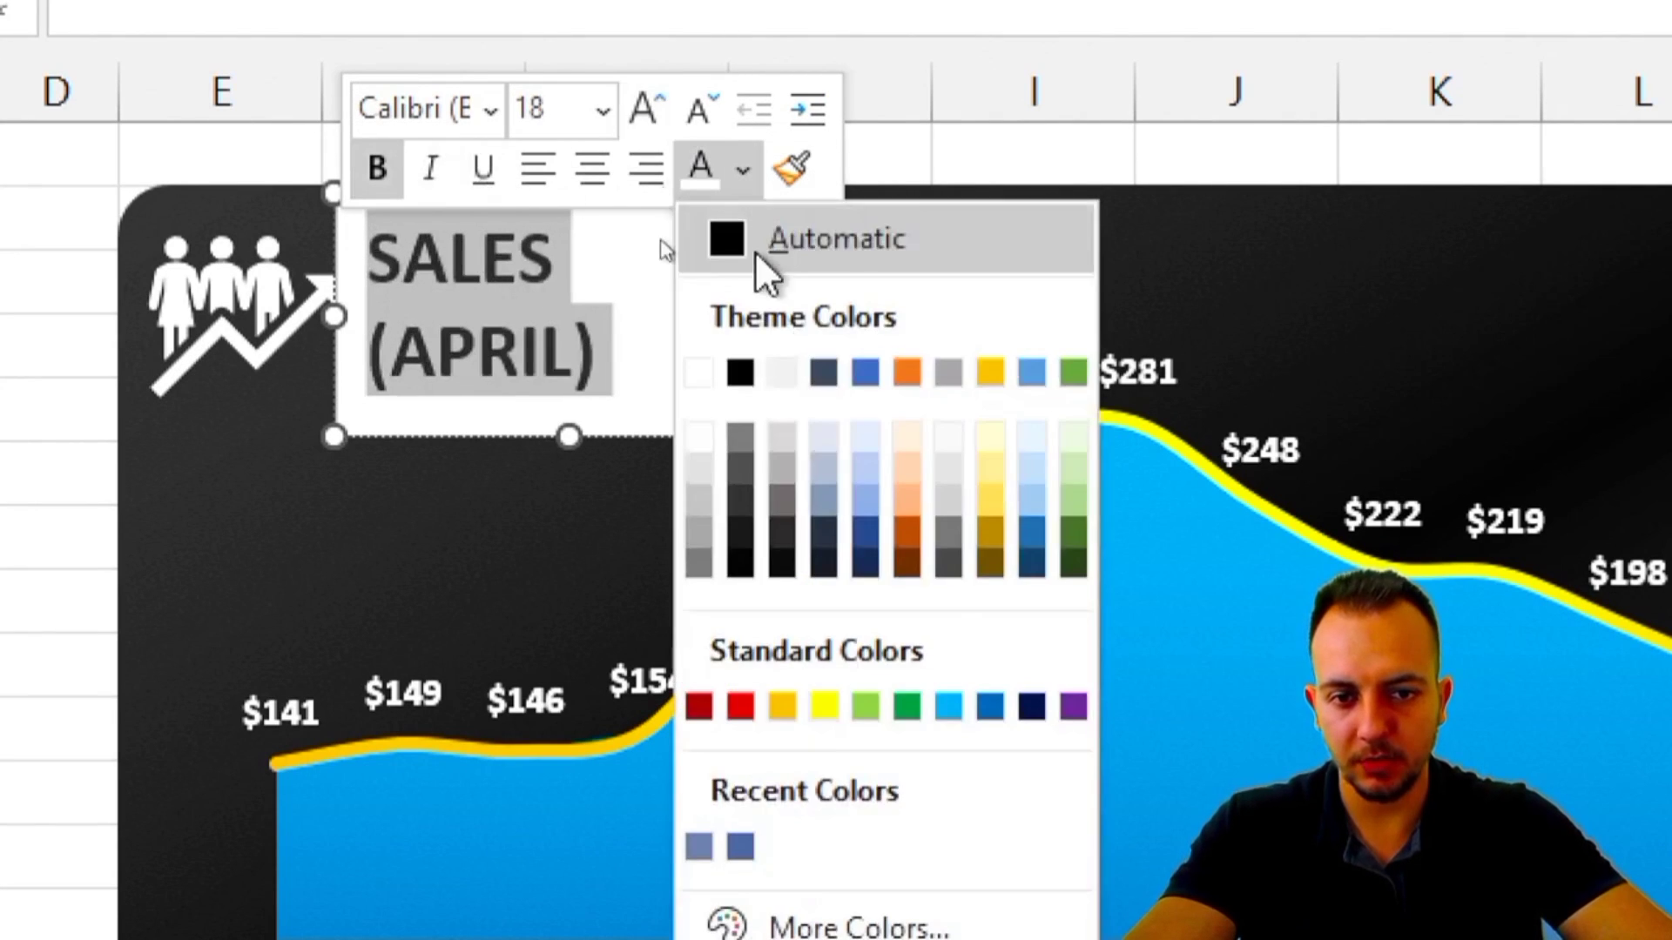
click(702, 364)
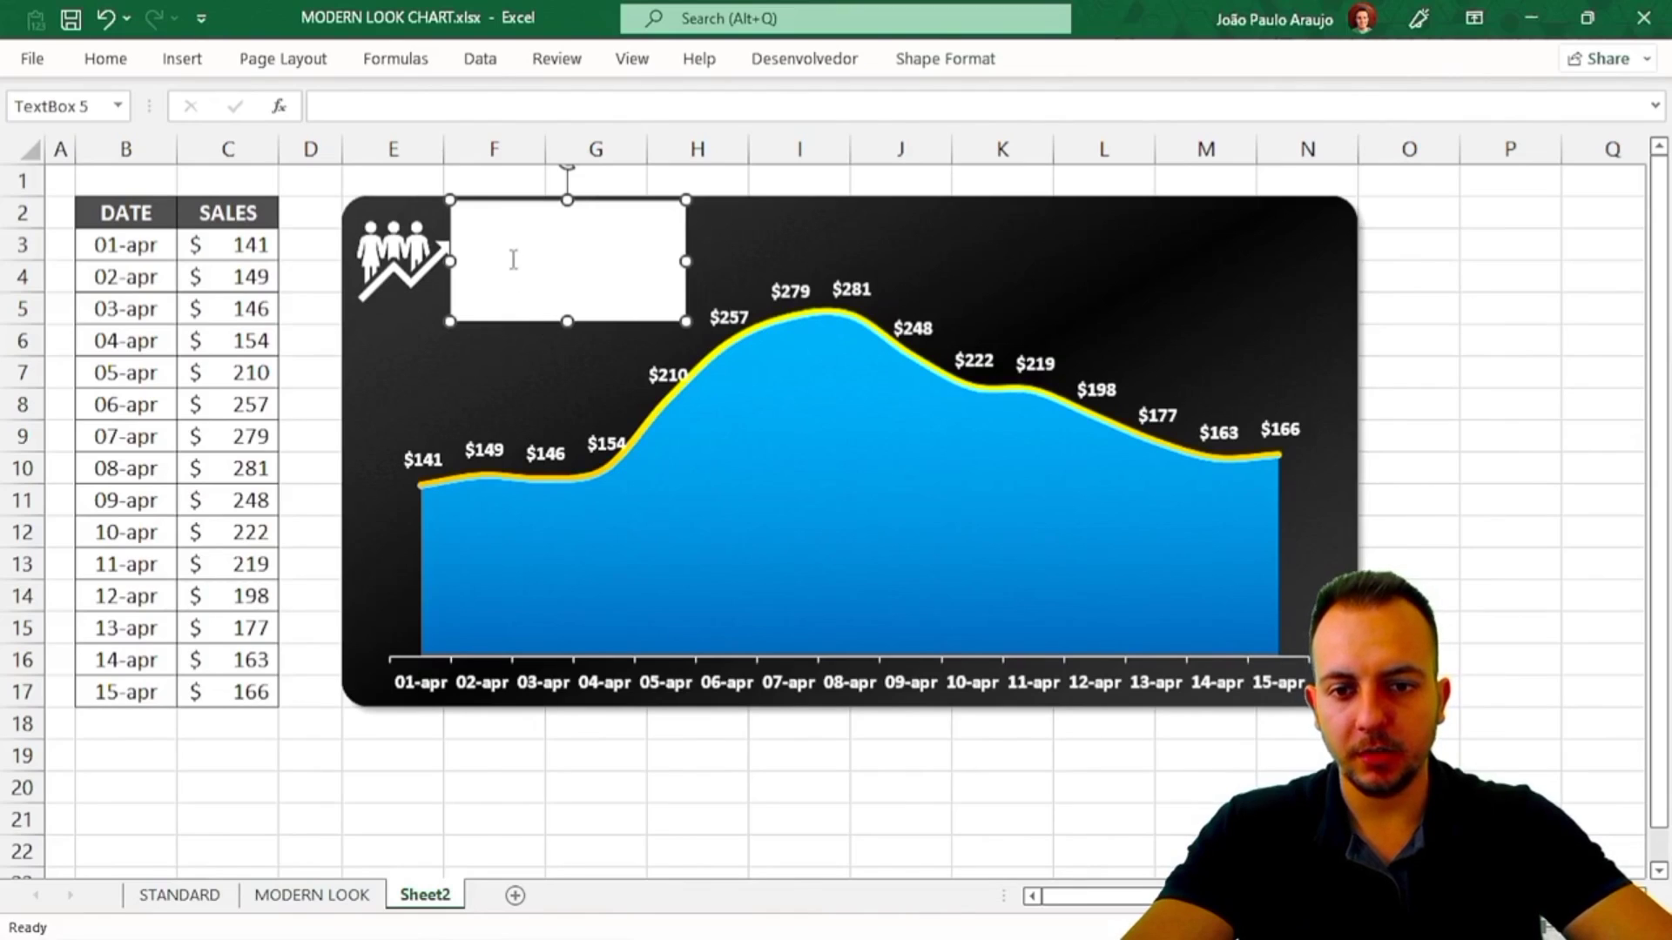
Remove the fill and the outline from the title text box, and deselect it.
click(948, 60)
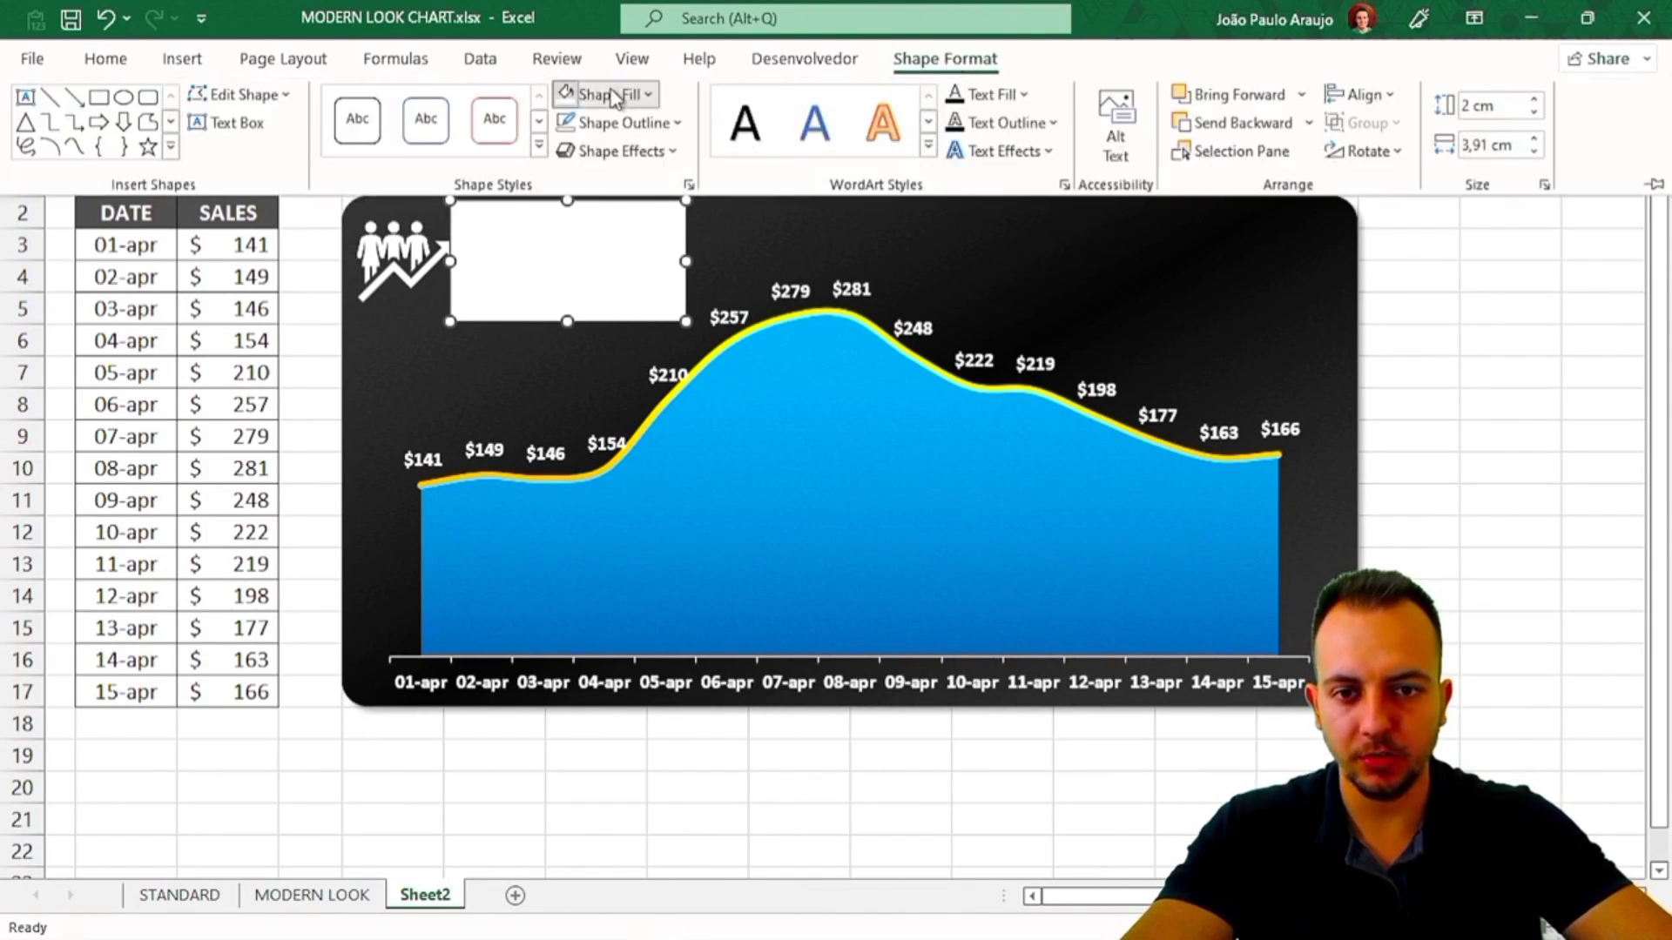
click(601, 94)
click(649, 475)
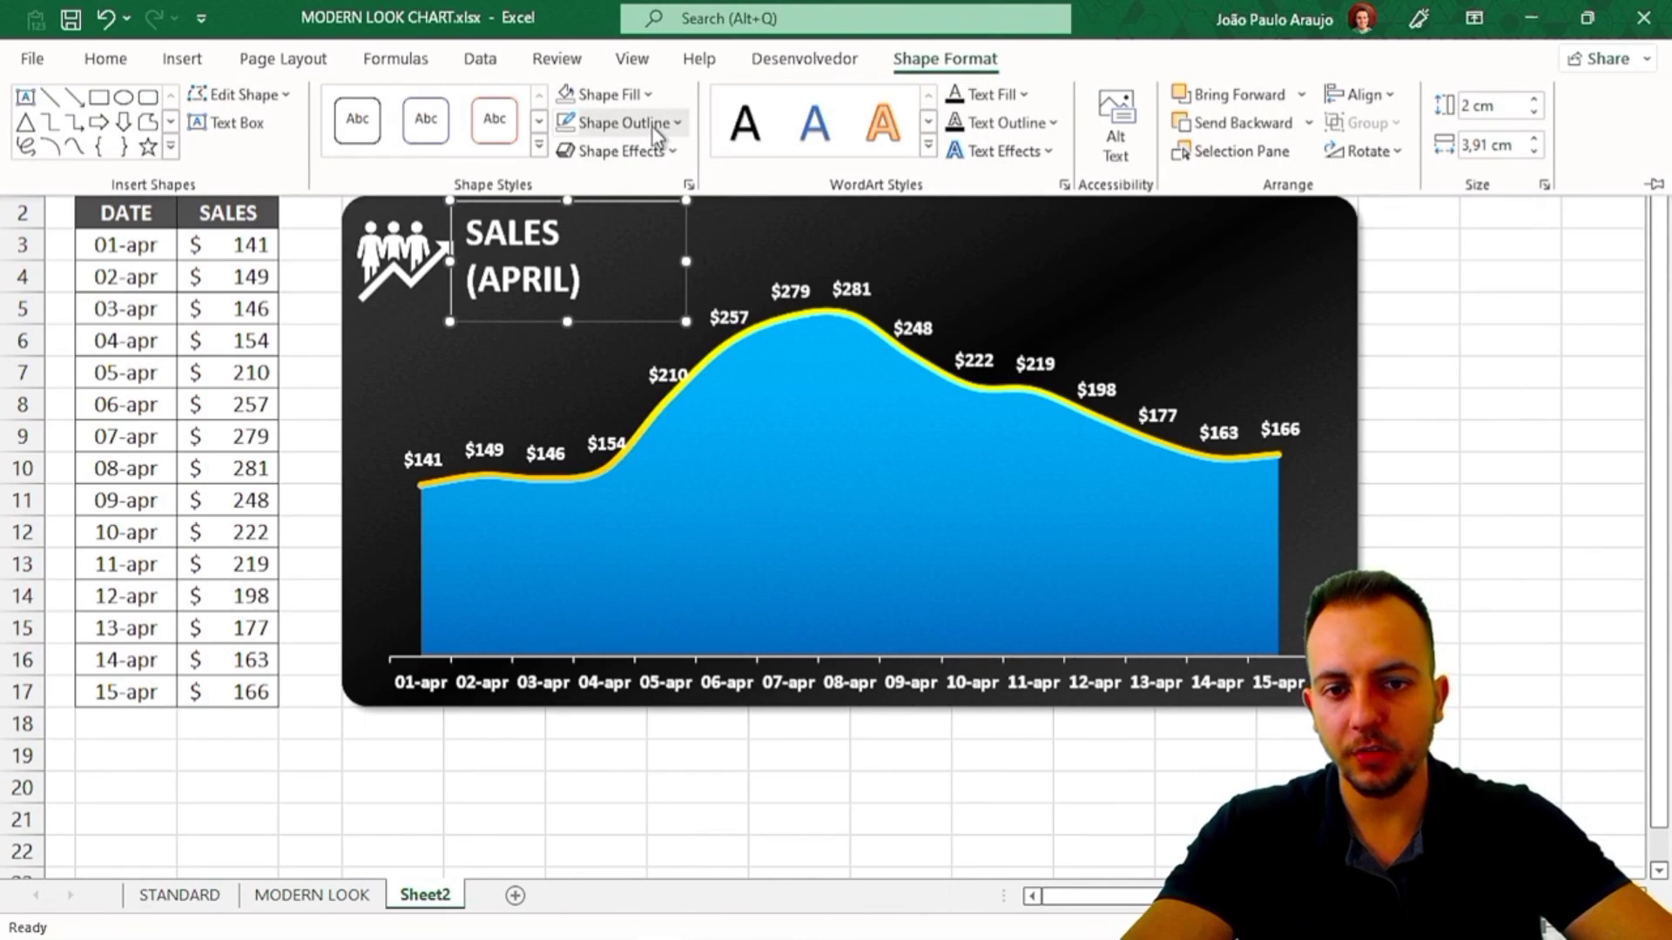
click(655, 131)
click(620, 496)
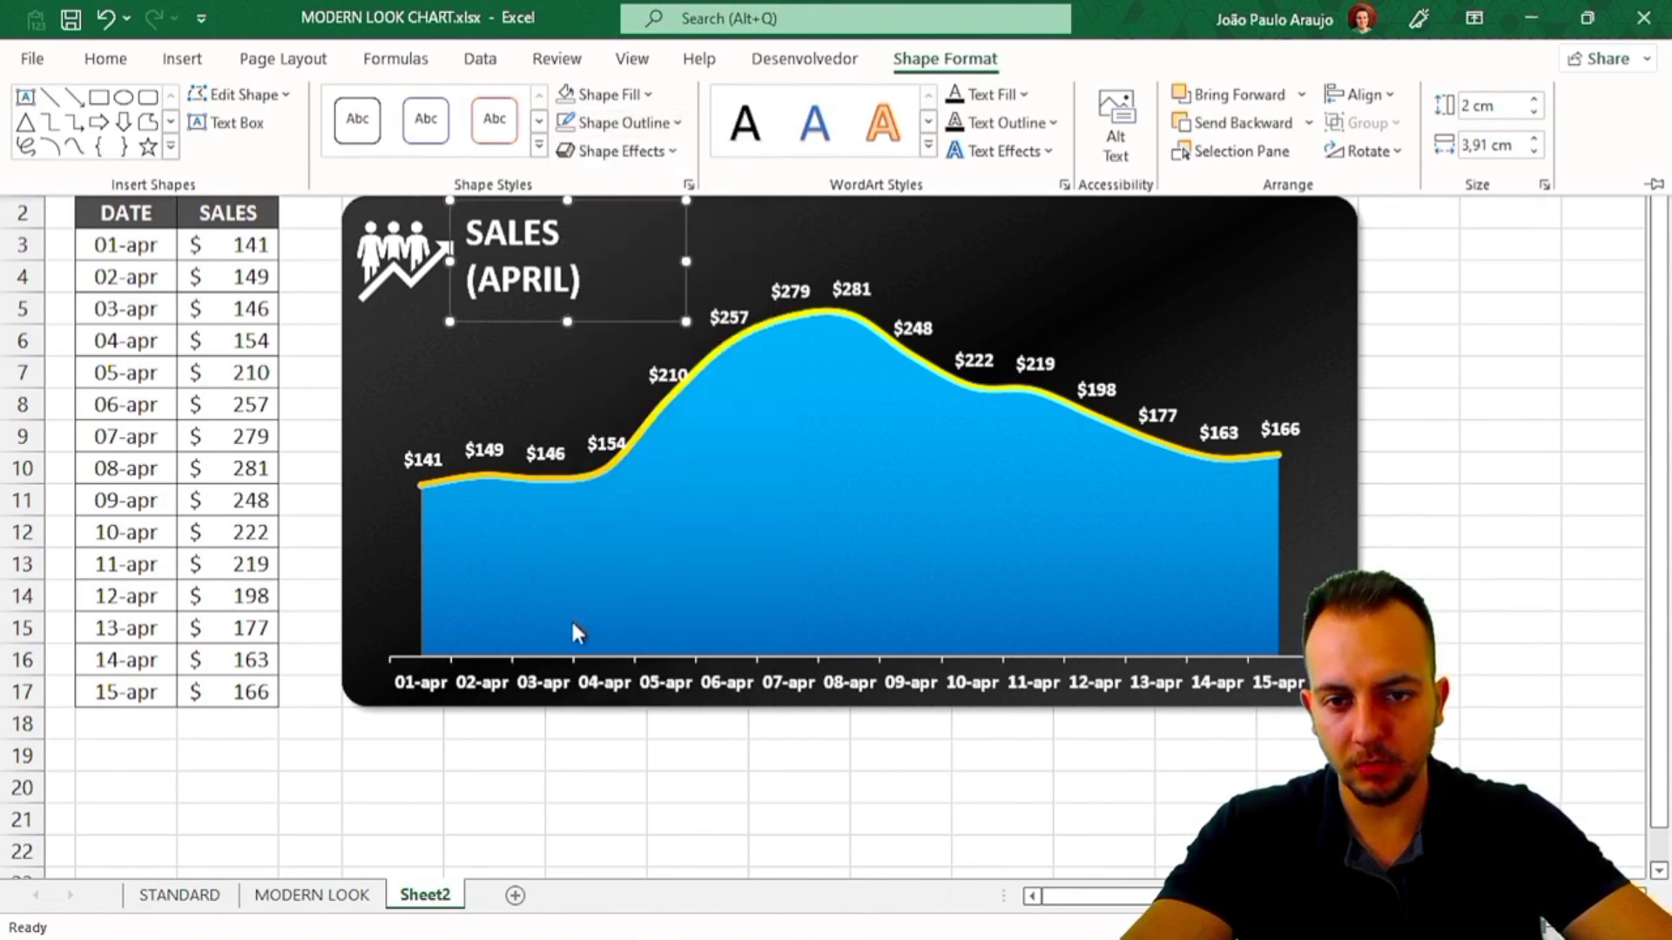
click(494, 803)
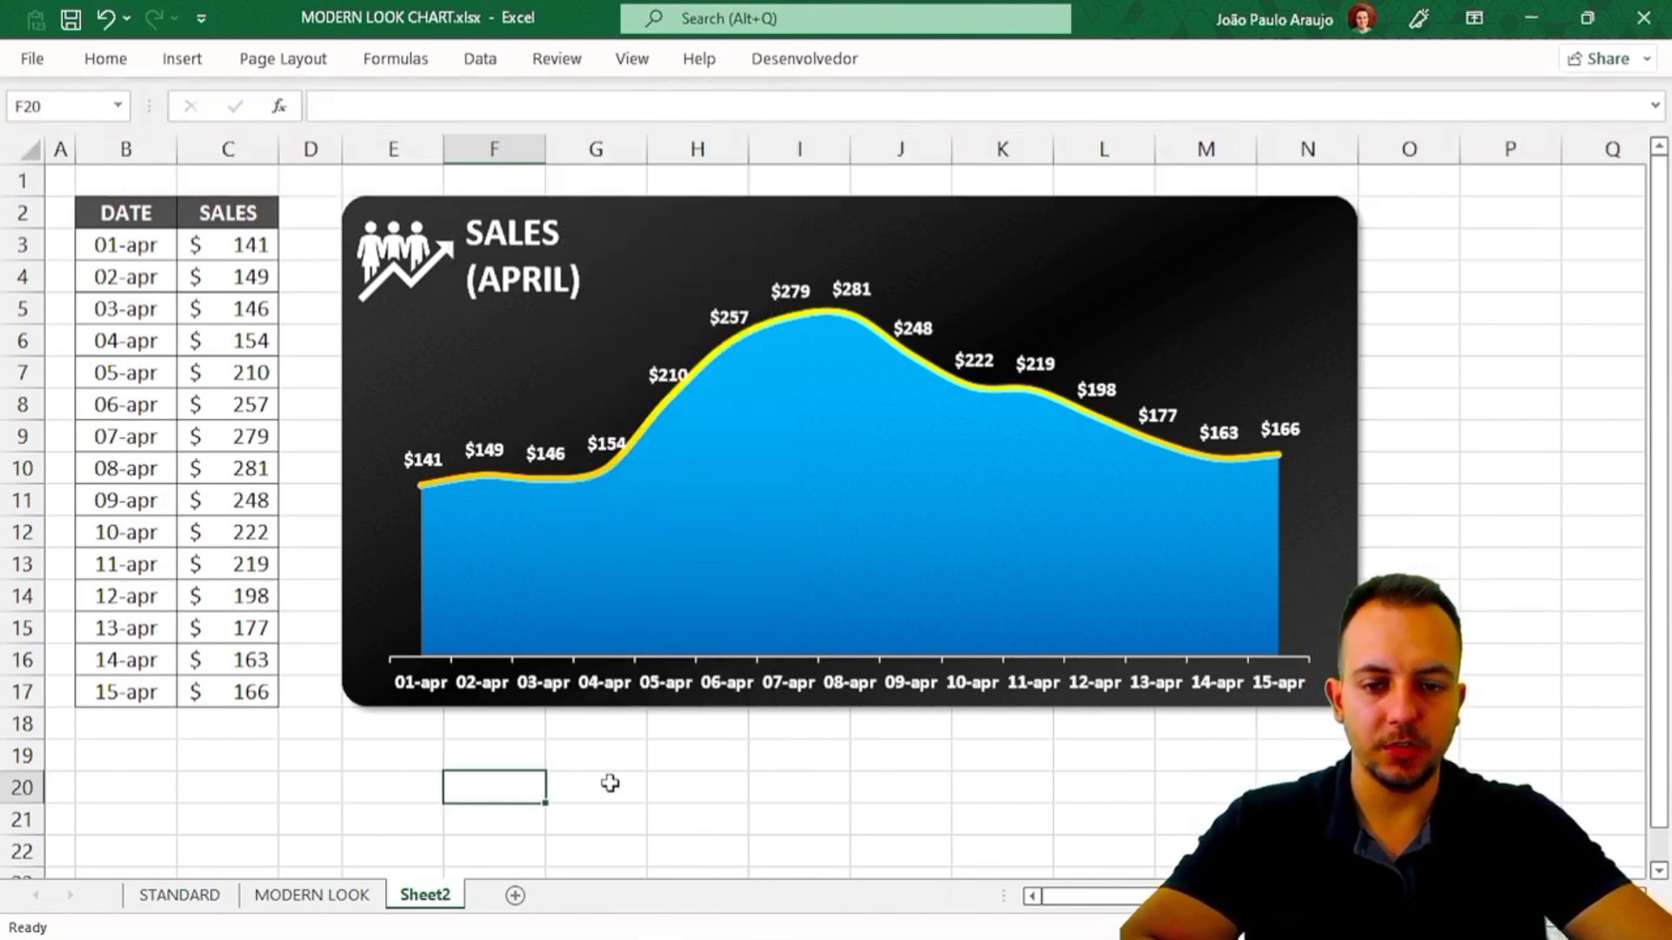